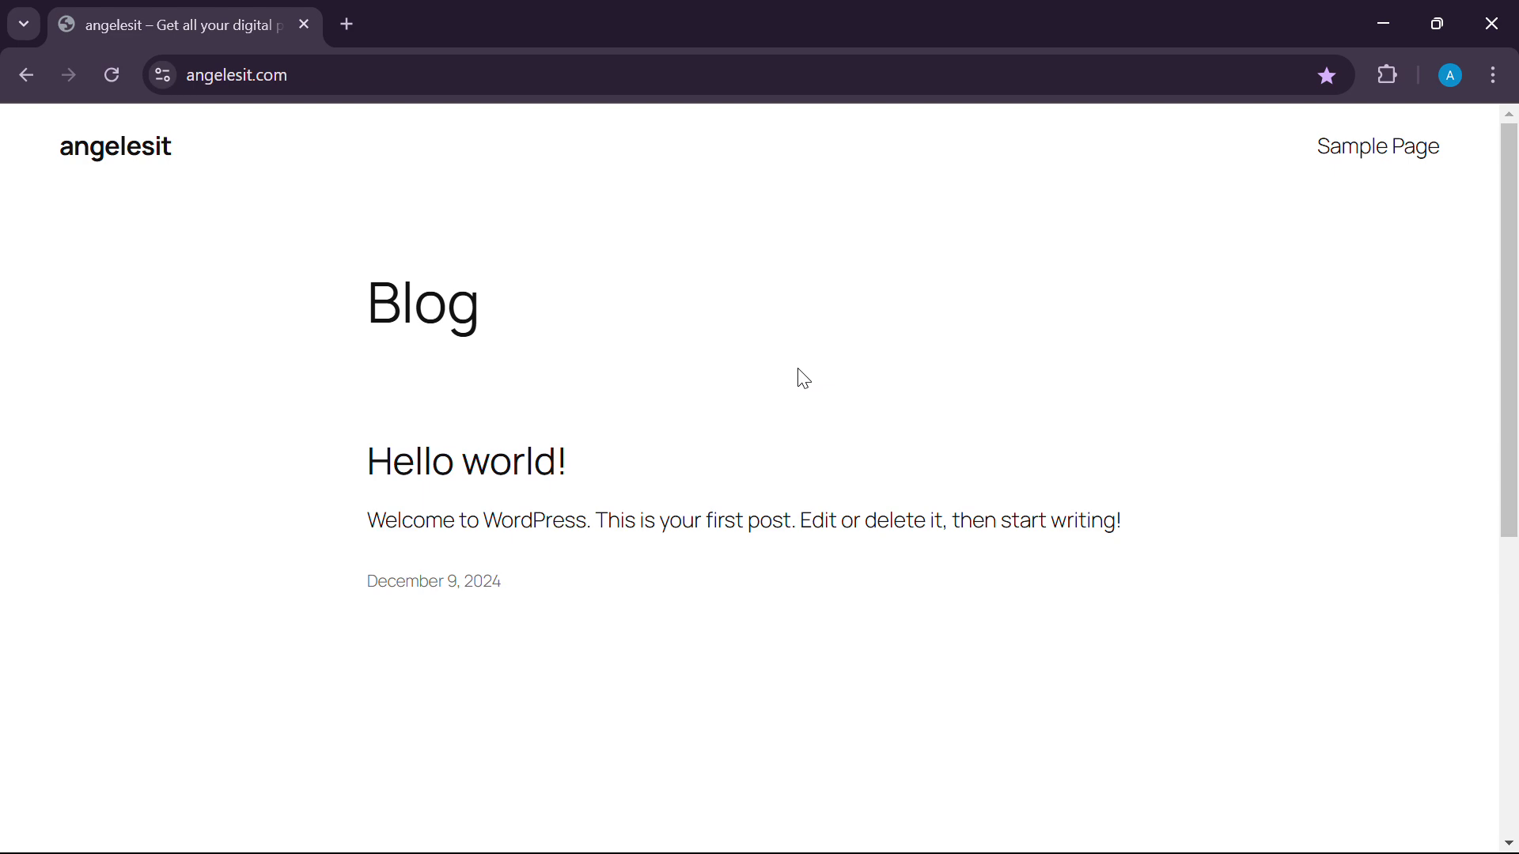
# Look over the angelesit.com home page from the blog heading to the footer and reload the page.
pyautogui.scroll(-8, 484, 438)
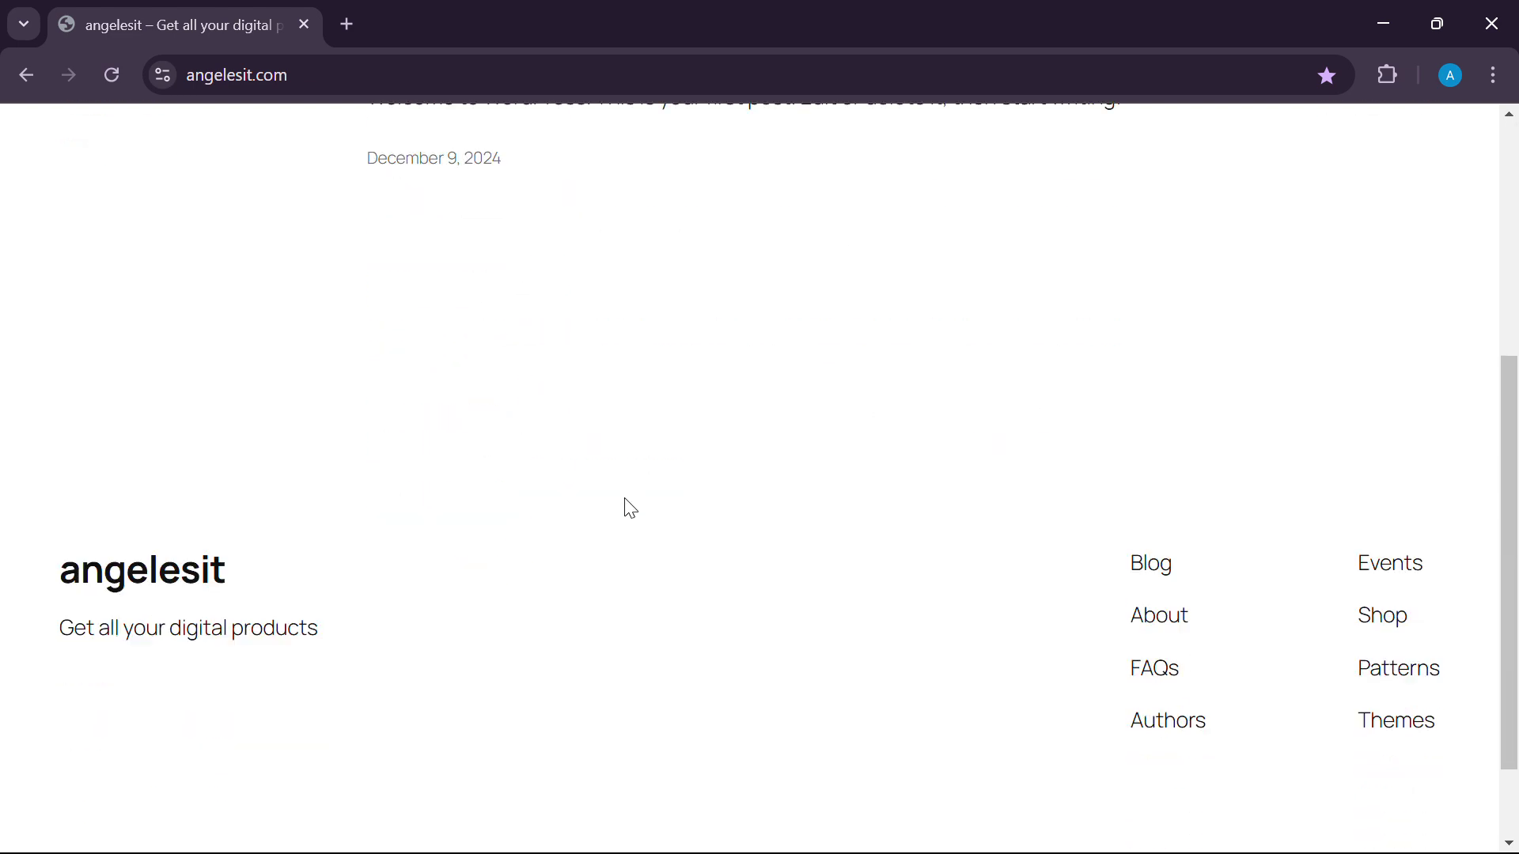
pyautogui.scroll(8, 624, 543)
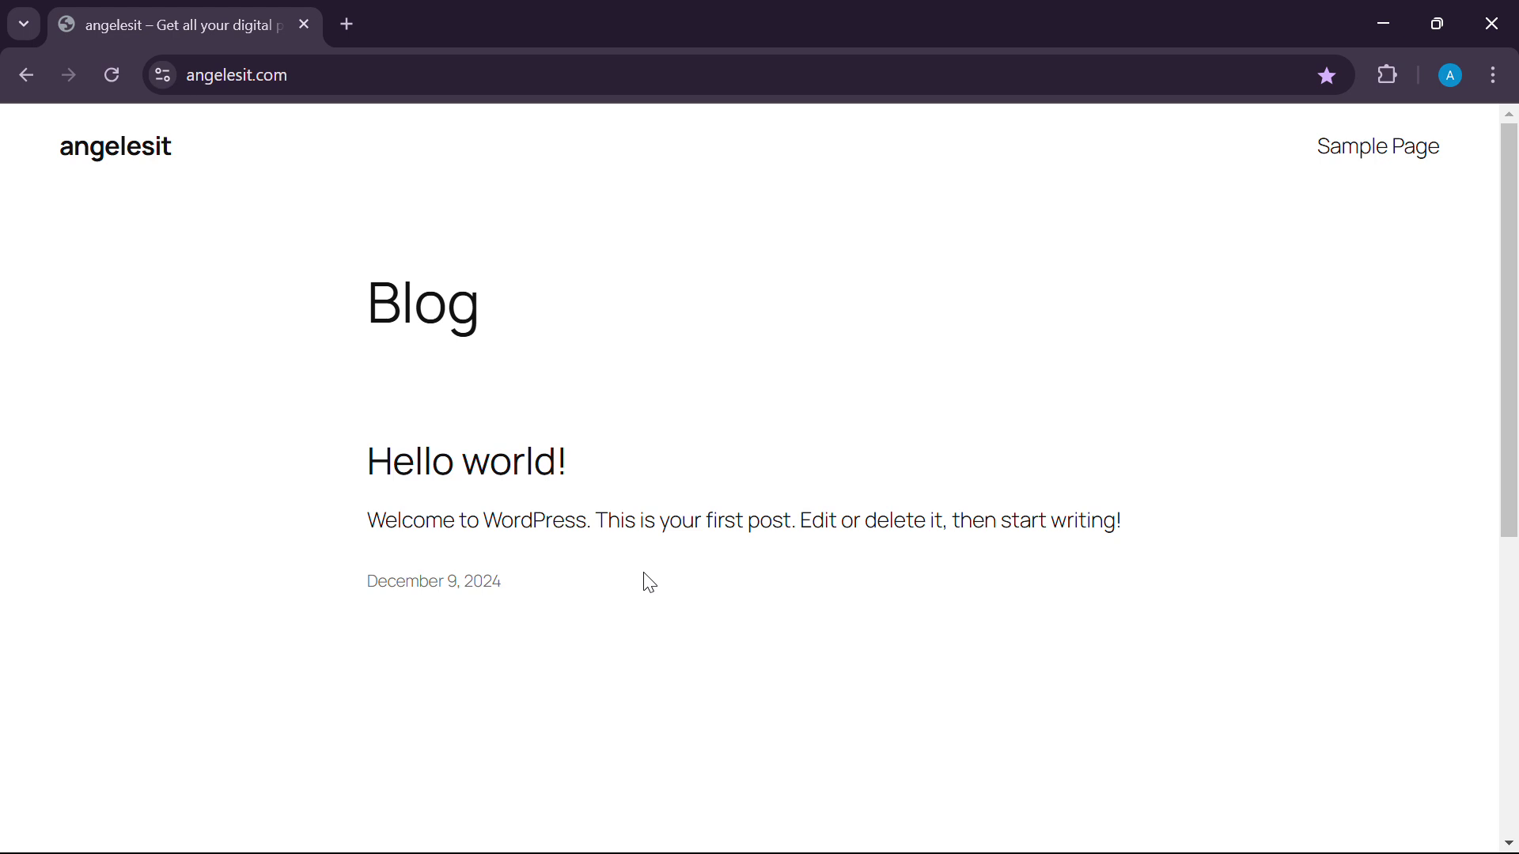
pyautogui.click(372, 79)
pyautogui.press('Return')
pyautogui.scroll(-6, 445, 569)
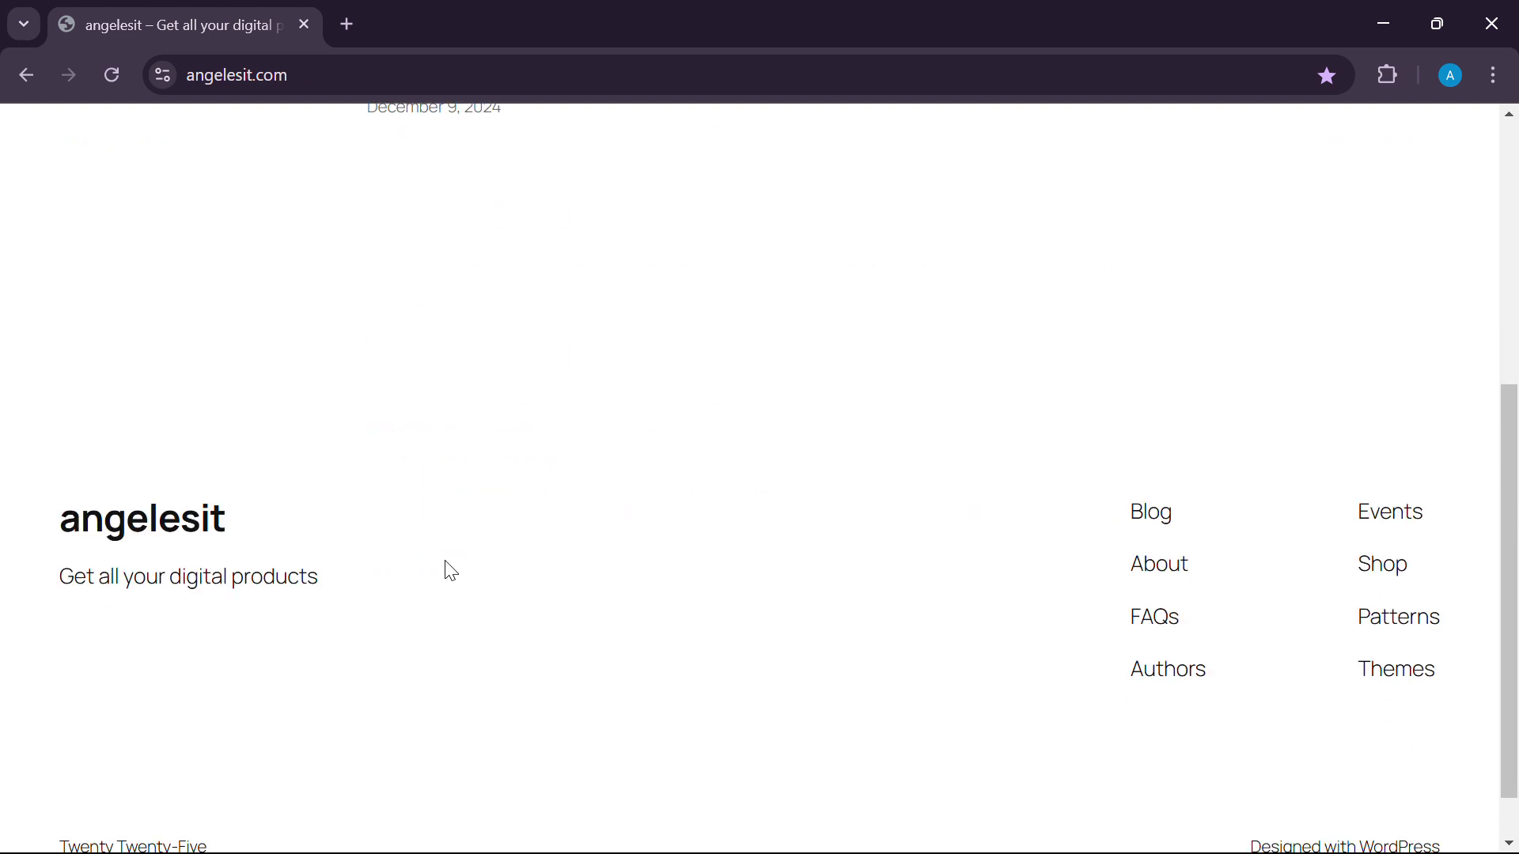
pyautogui.scroll(6, 321, 507)
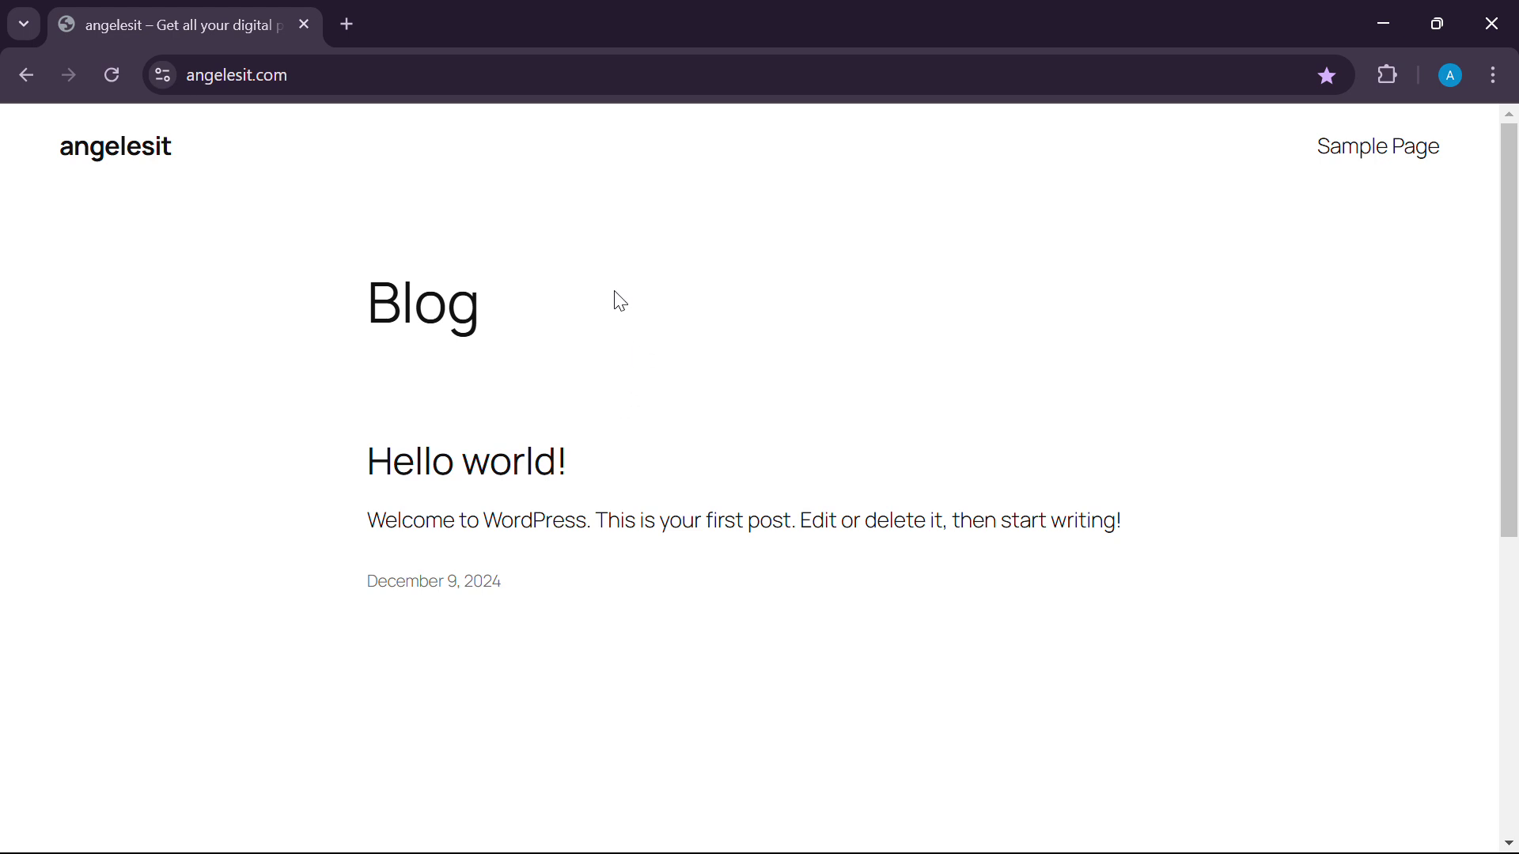
pyautogui.click(343, 79)
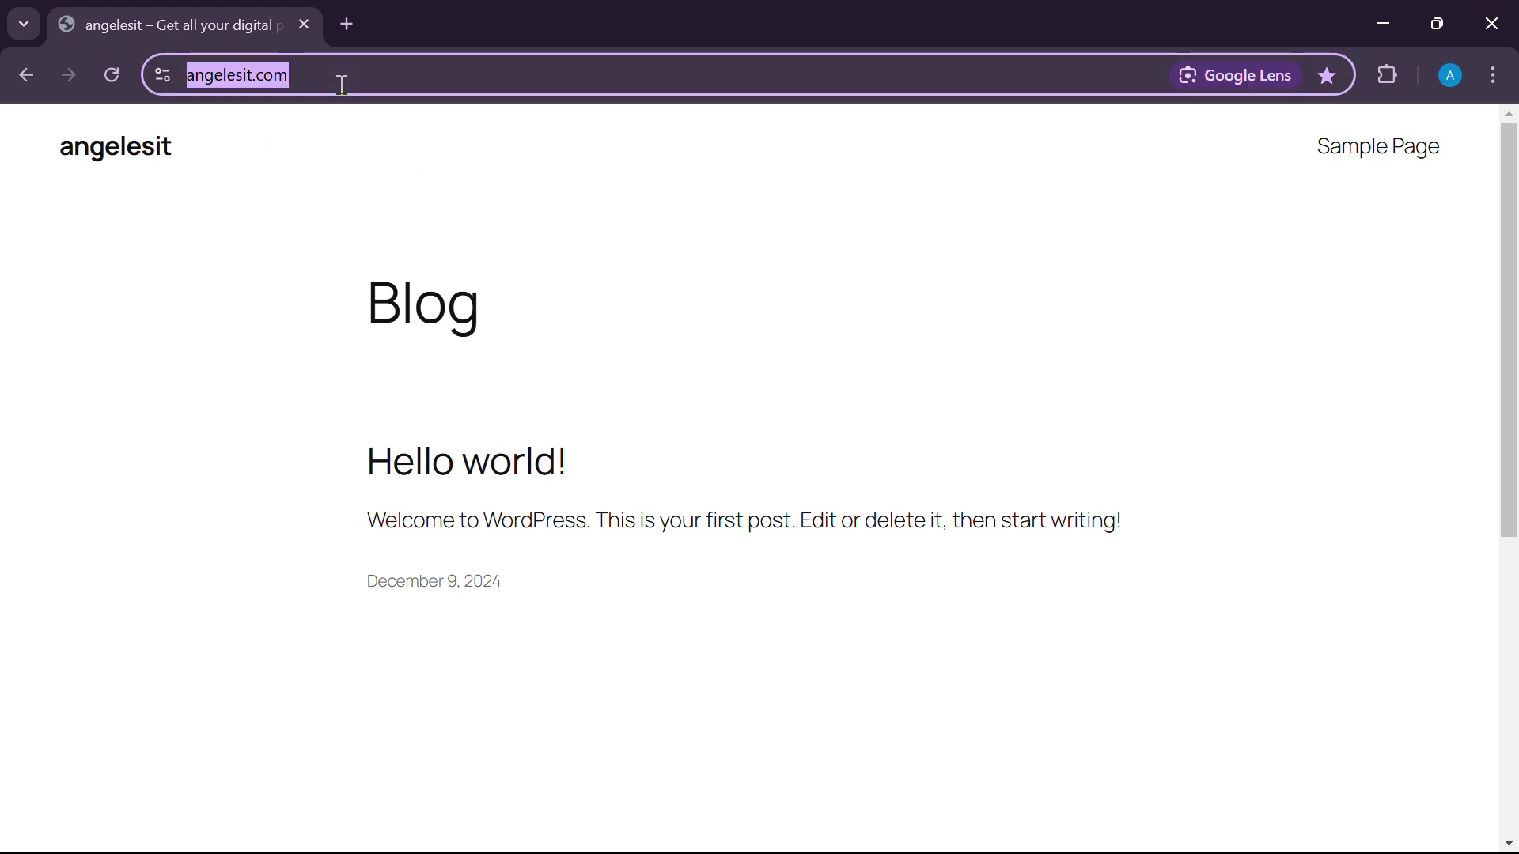
pyautogui.press('Return')
pyautogui.click(380, 77)
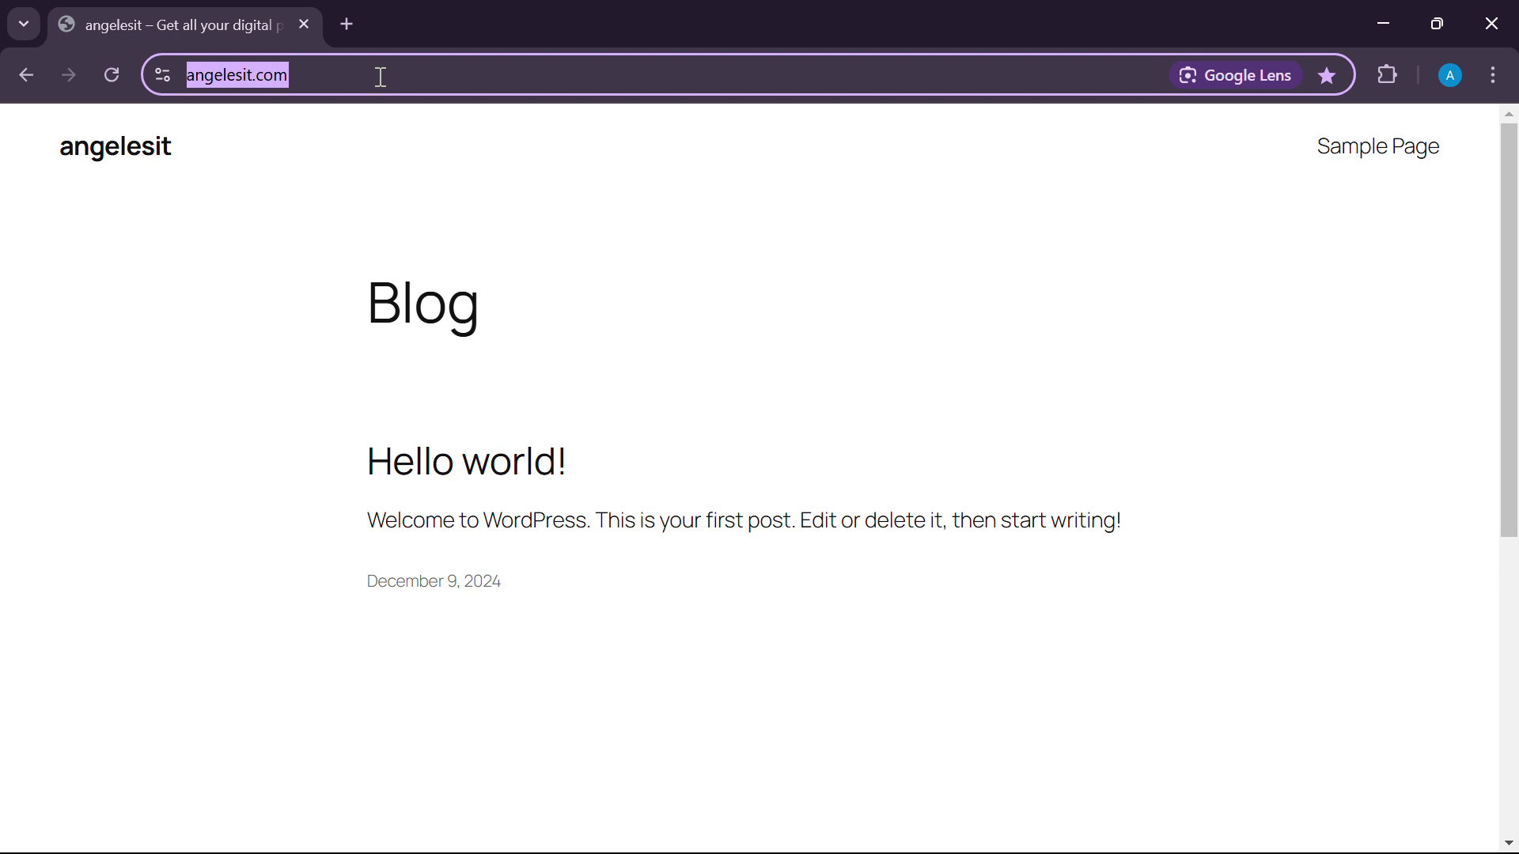
pyautogui.click(412, 81)
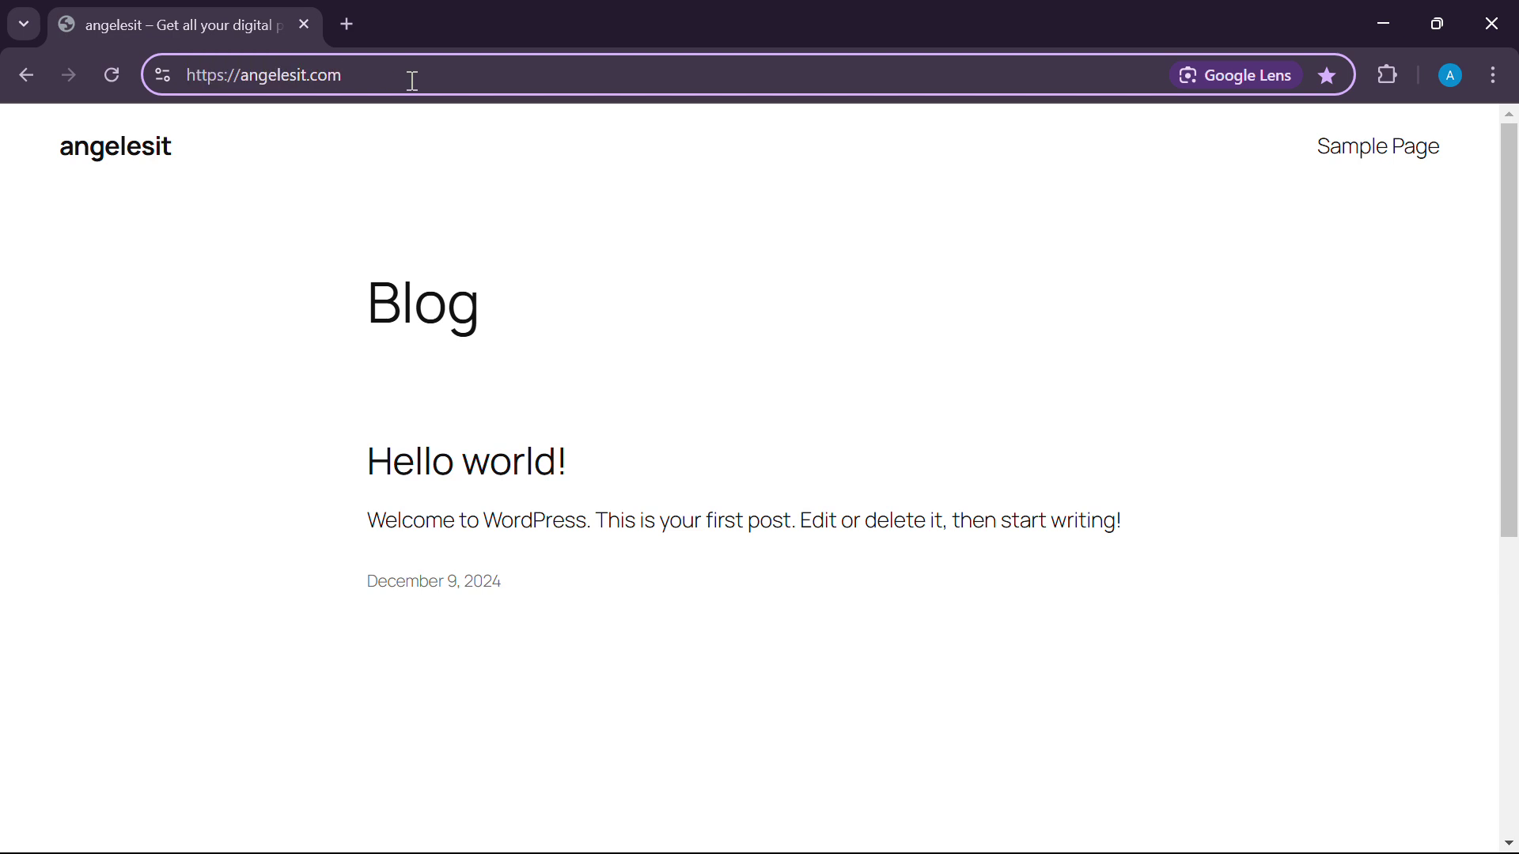
pyautogui.write(':')
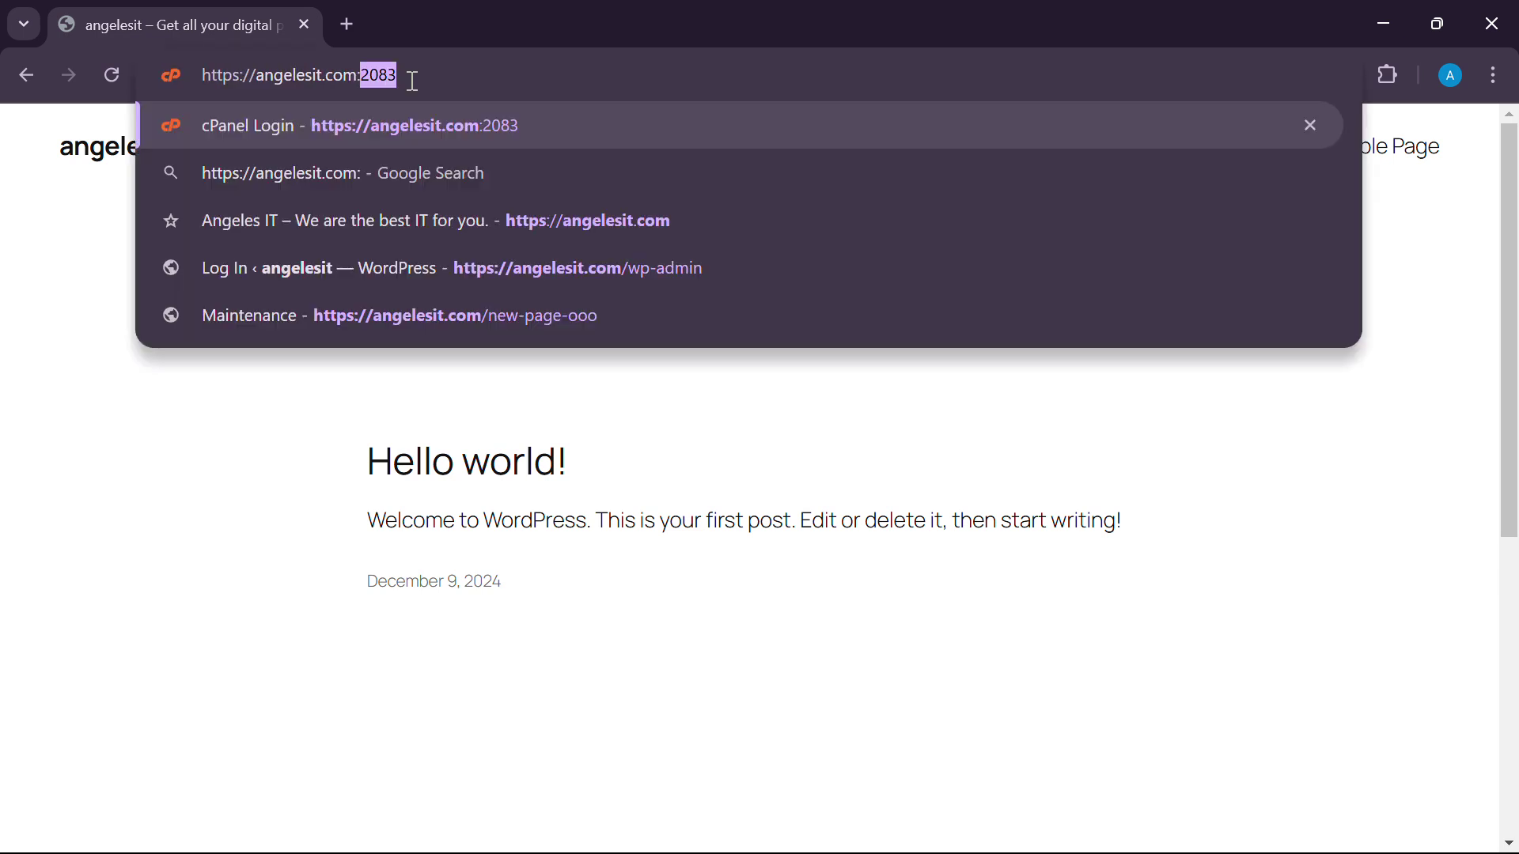
pyautogui.write('2083')
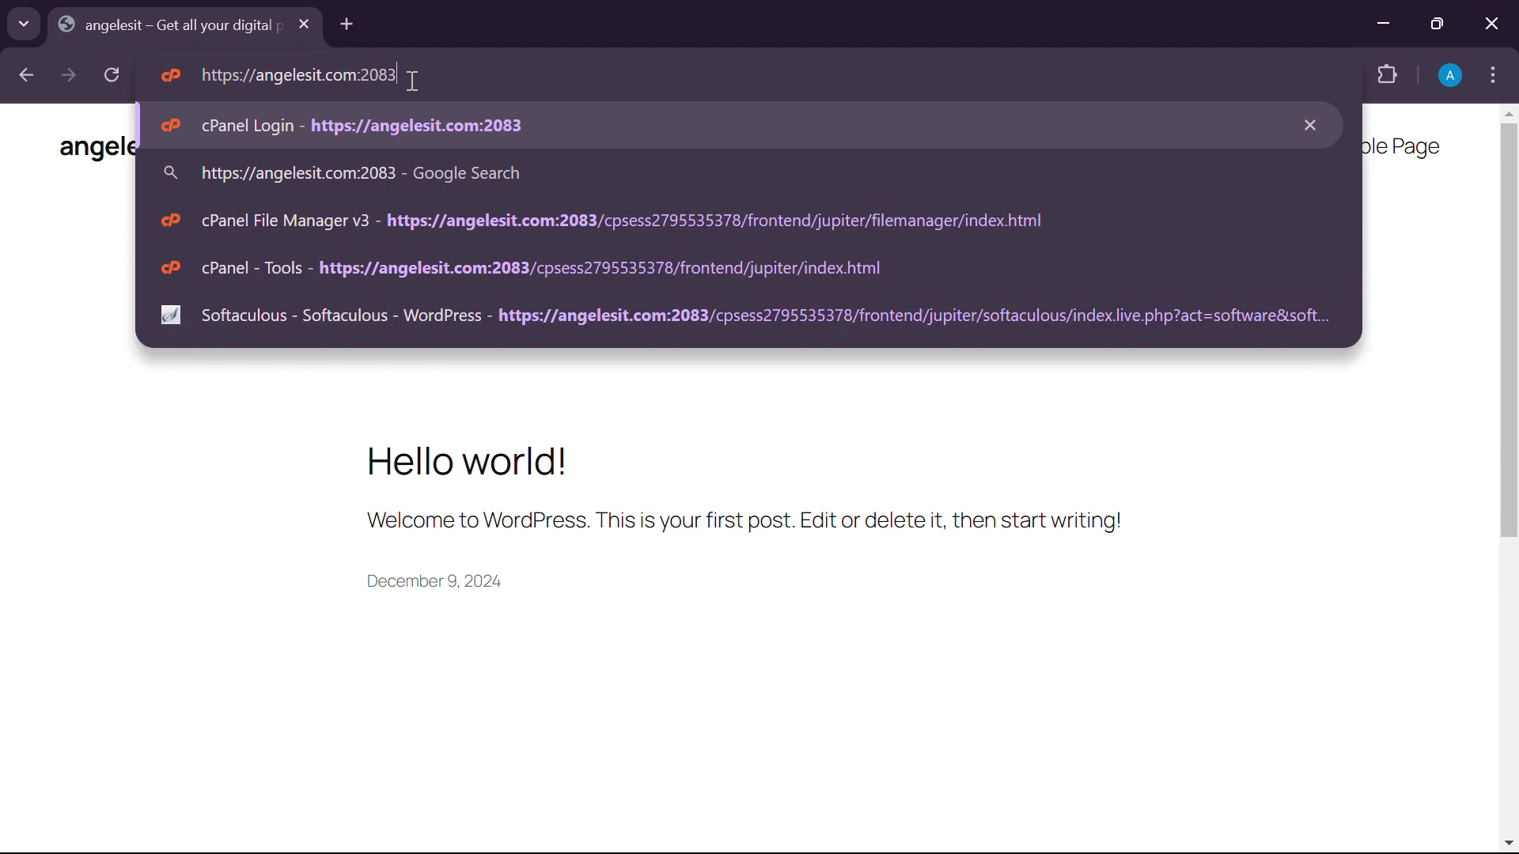
pyautogui.press('BackSpace')
pyautogui.press('BackSpace')
pyautogui.press('BackSpace')
pyautogui.press('BackSpace')
pyautogui.press('BackSpace')
pyautogui.press('Return')
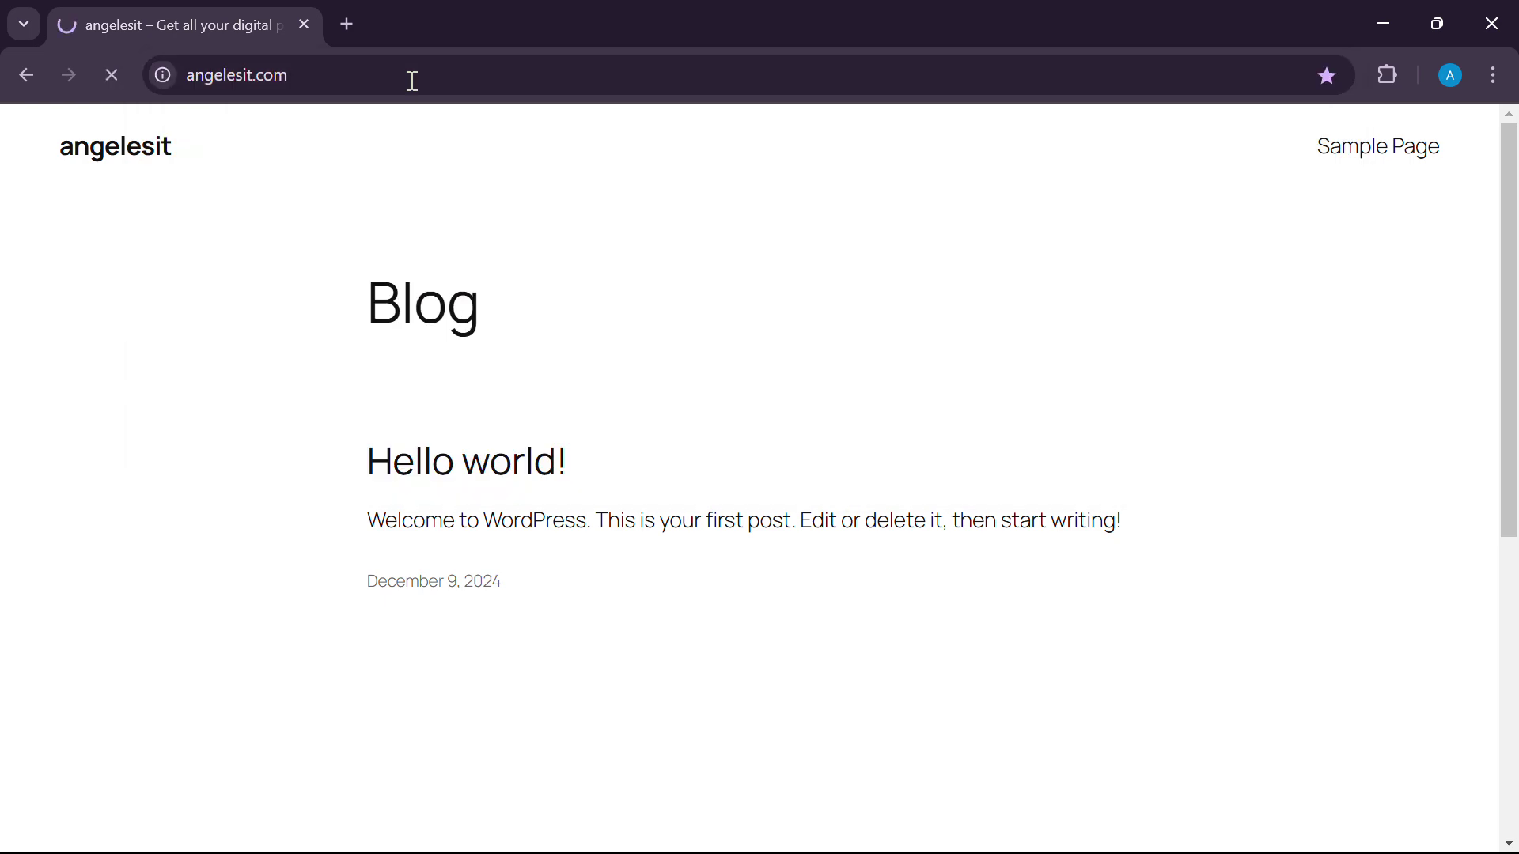
pyautogui.click(412, 81)
pyautogui.click(509, 87)
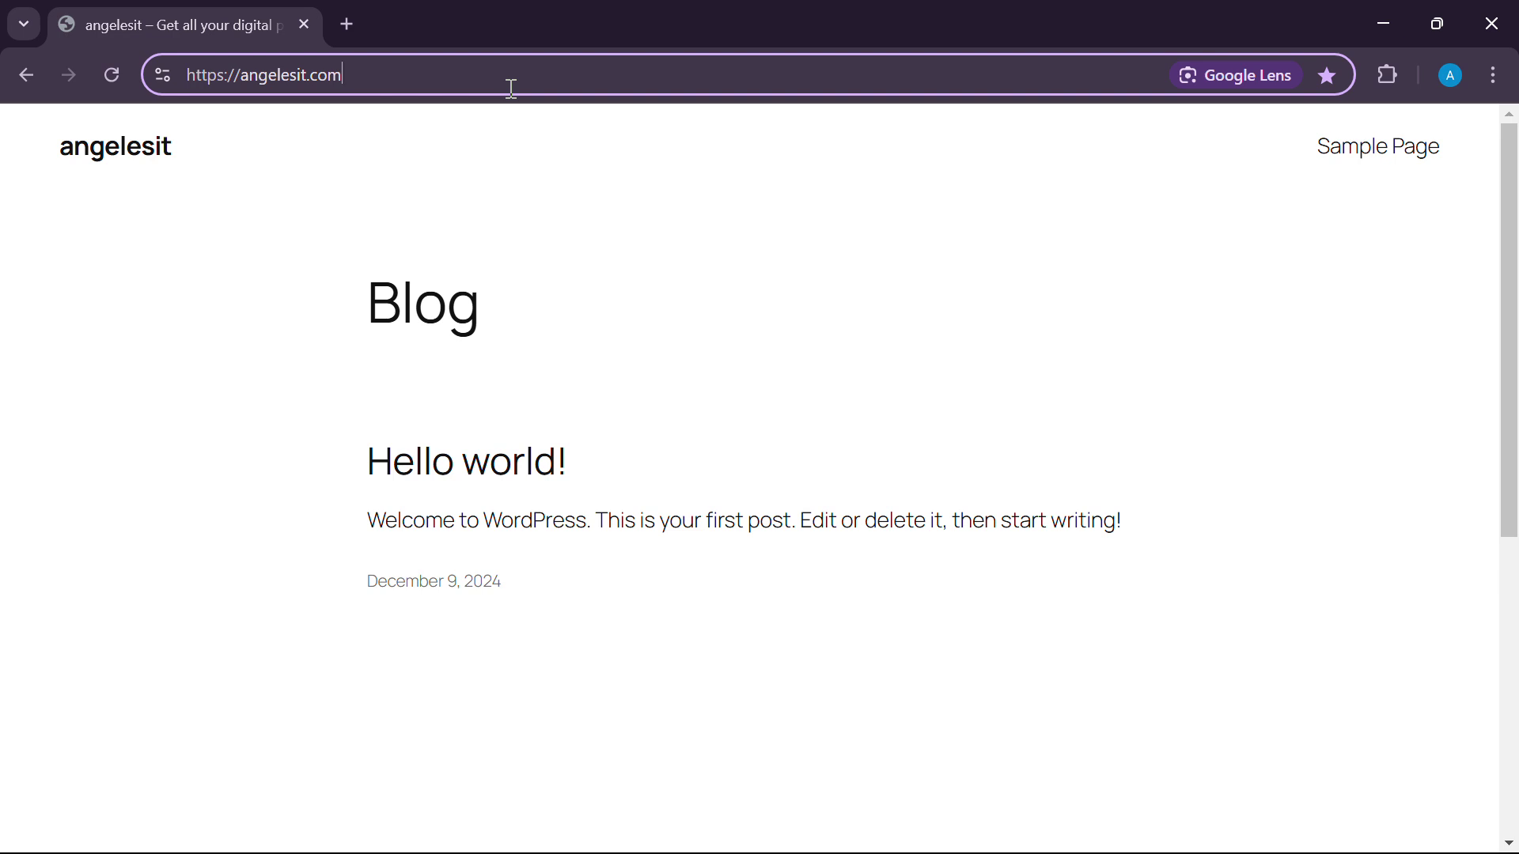
pyautogui.write(':2083')
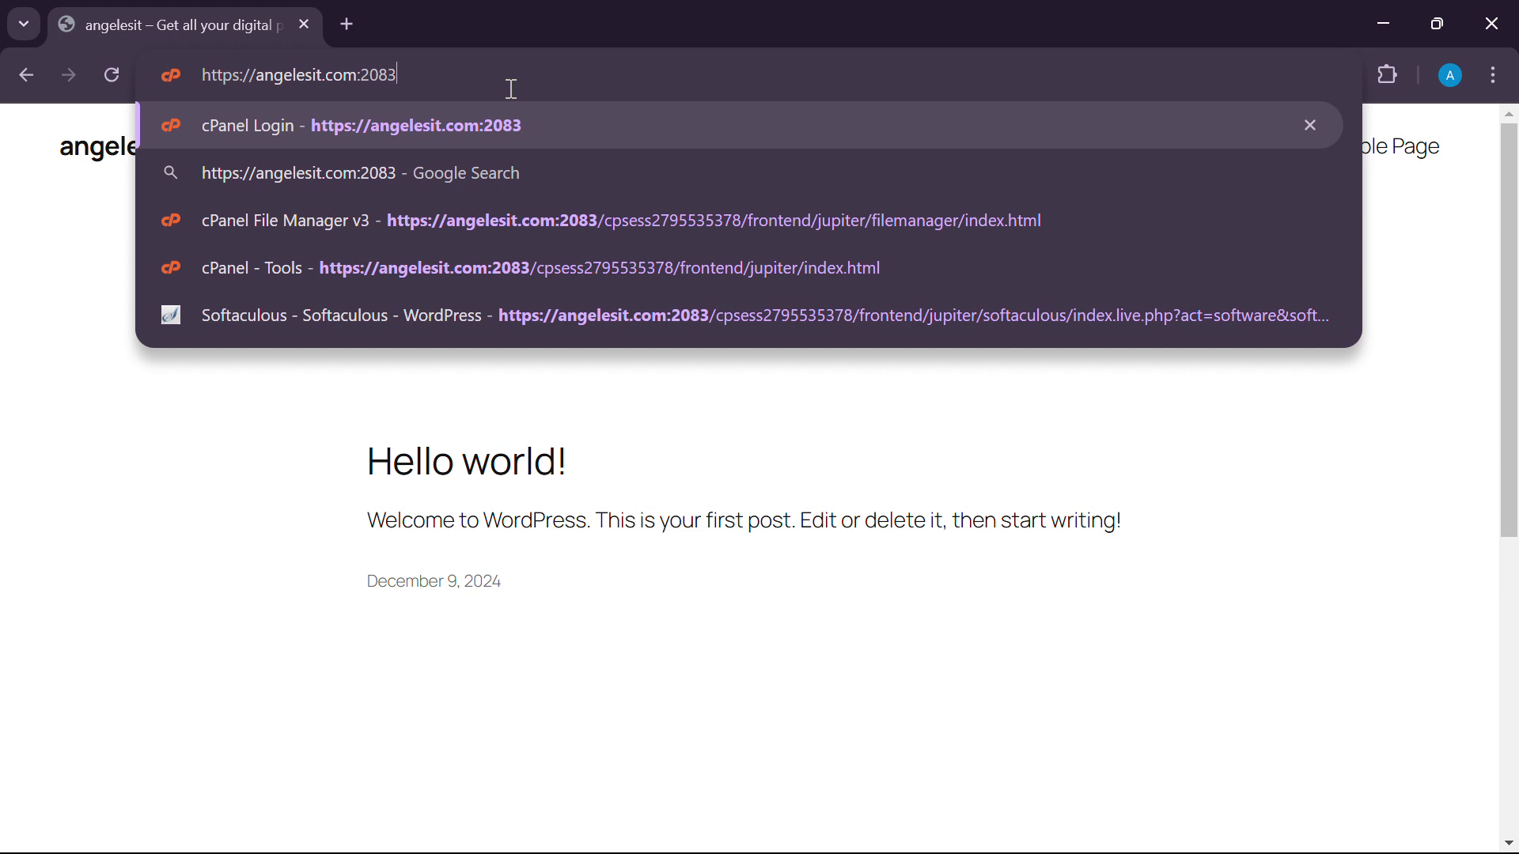
pyautogui.press('Return')
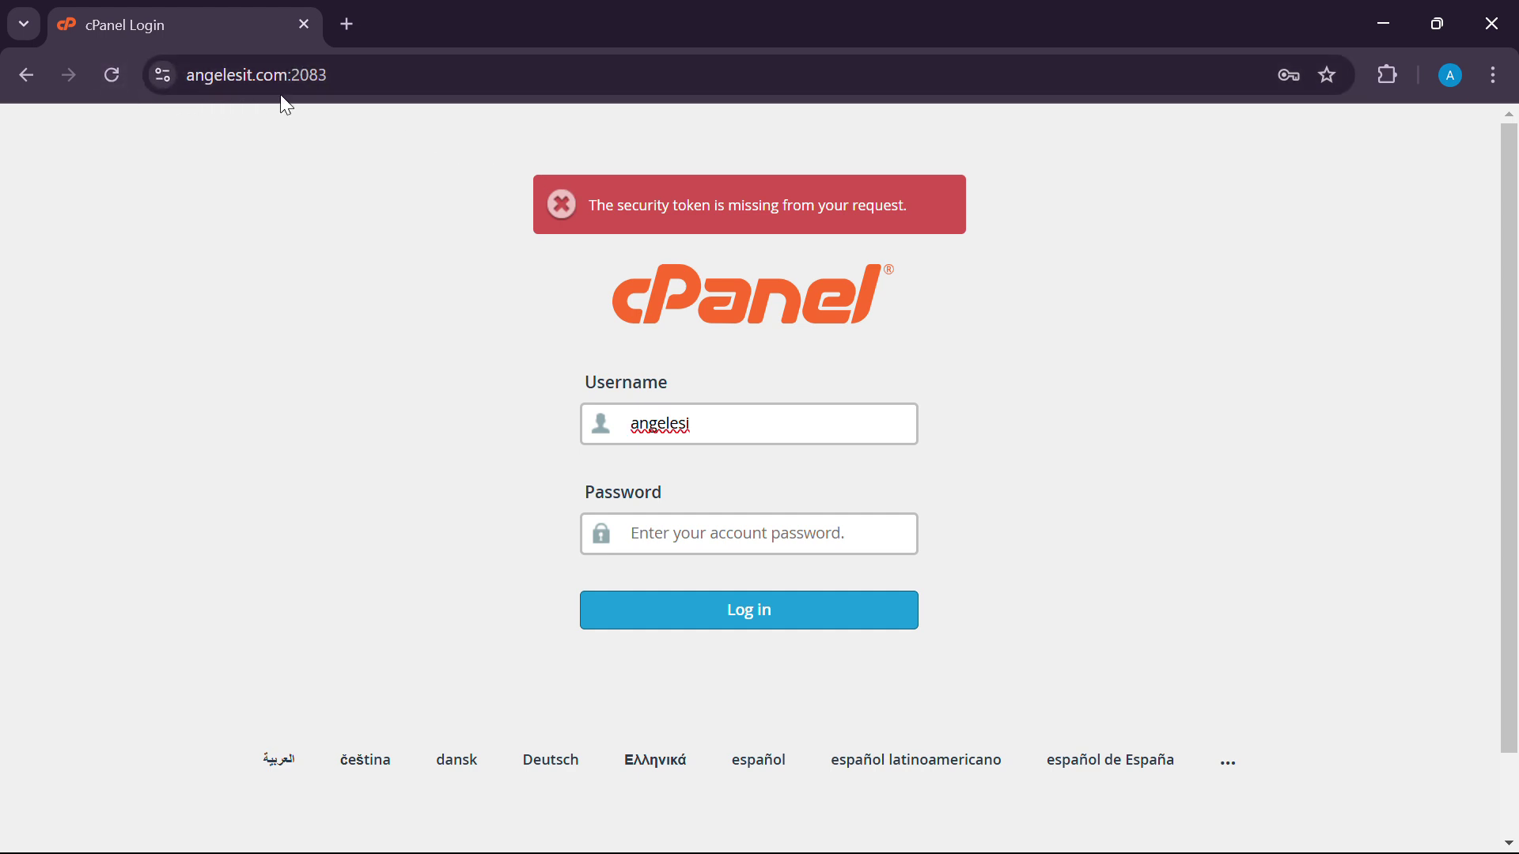
# Try to log in to cPanel with the first saved password, approving the Windows Security identity check.
pyautogui.click(692, 544)
pyautogui.click(783, 590)
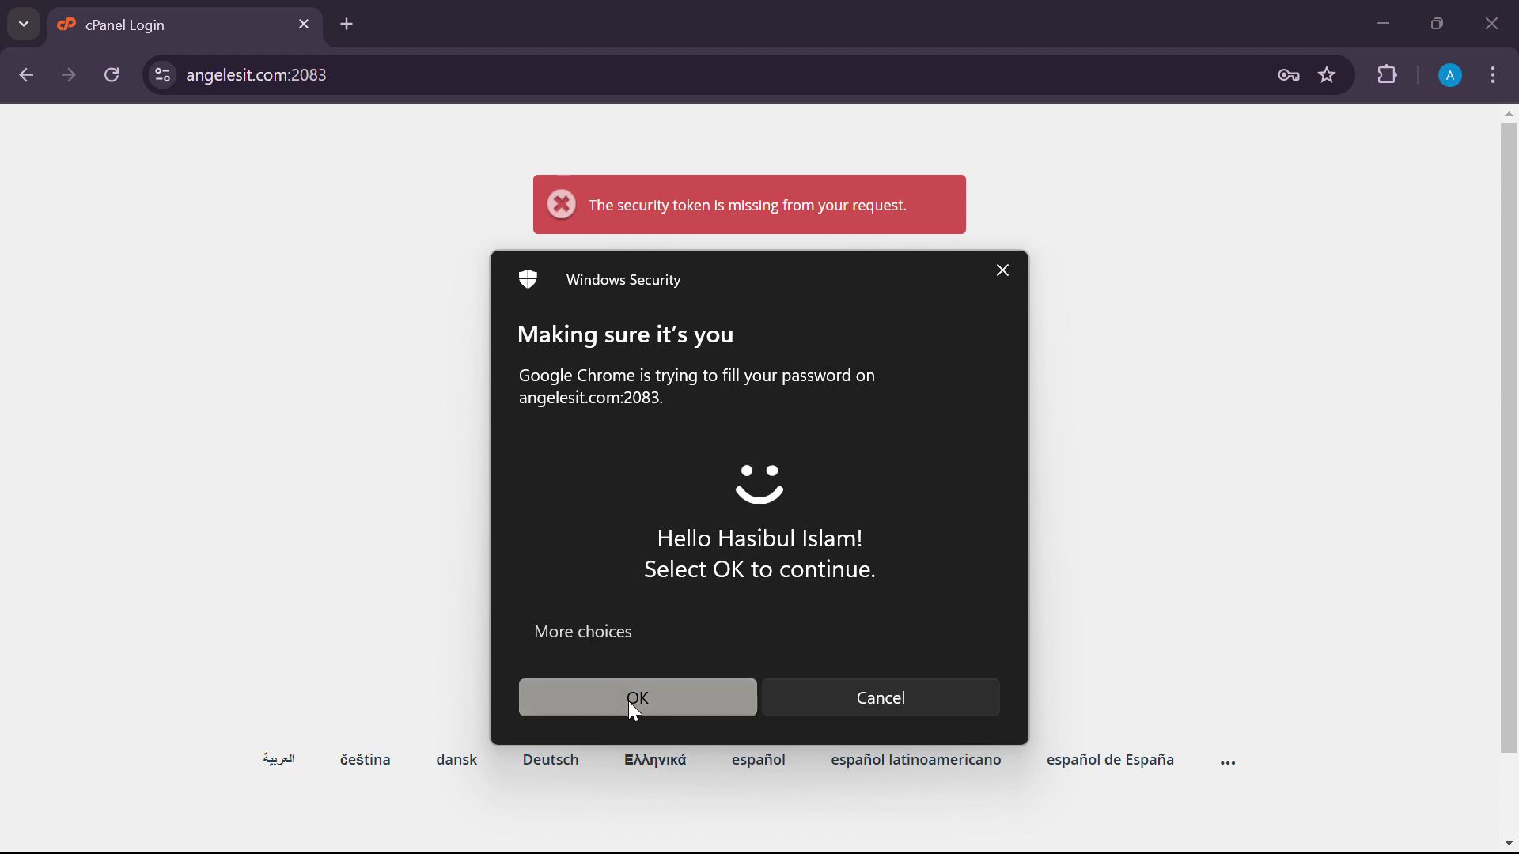
pyautogui.click(702, 707)
pyautogui.click(724, 621)
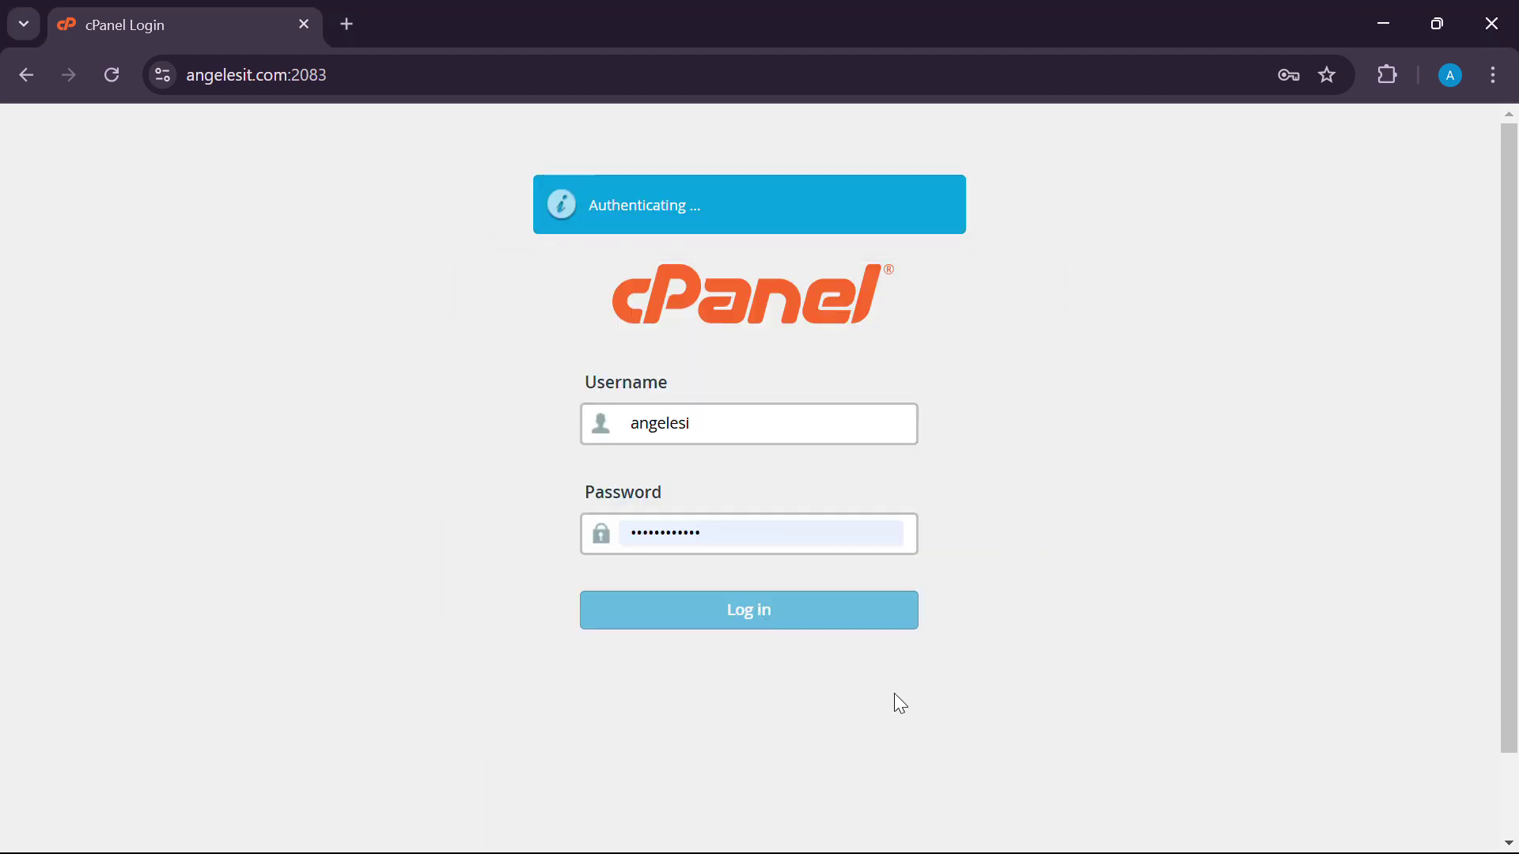
# Clear the username and password, then try to log in again with the first saved account's credentials.
pyautogui.click(760, 543)
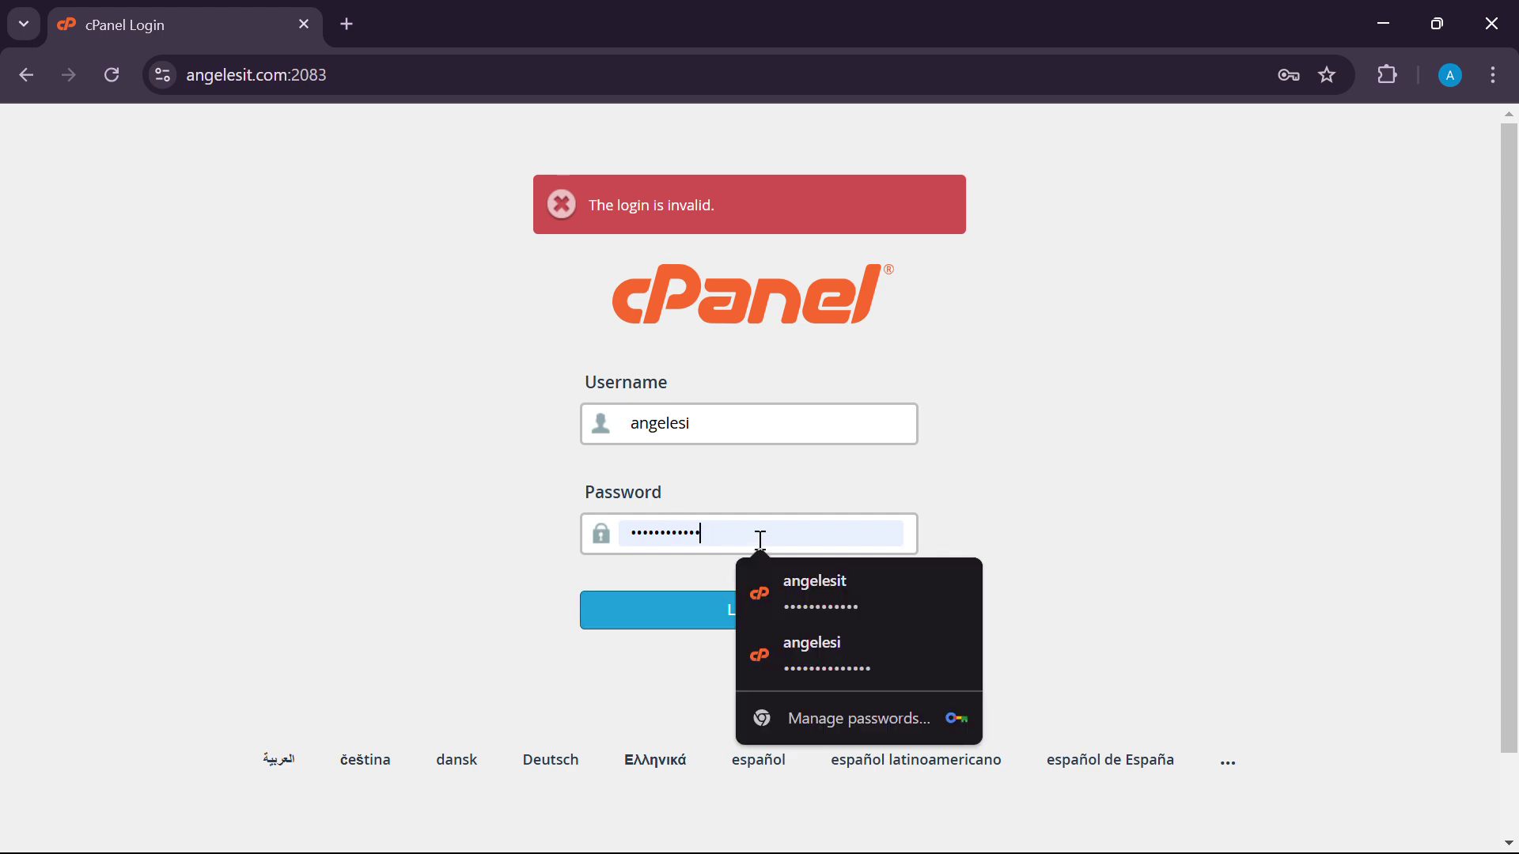
pyautogui.click(763, 579)
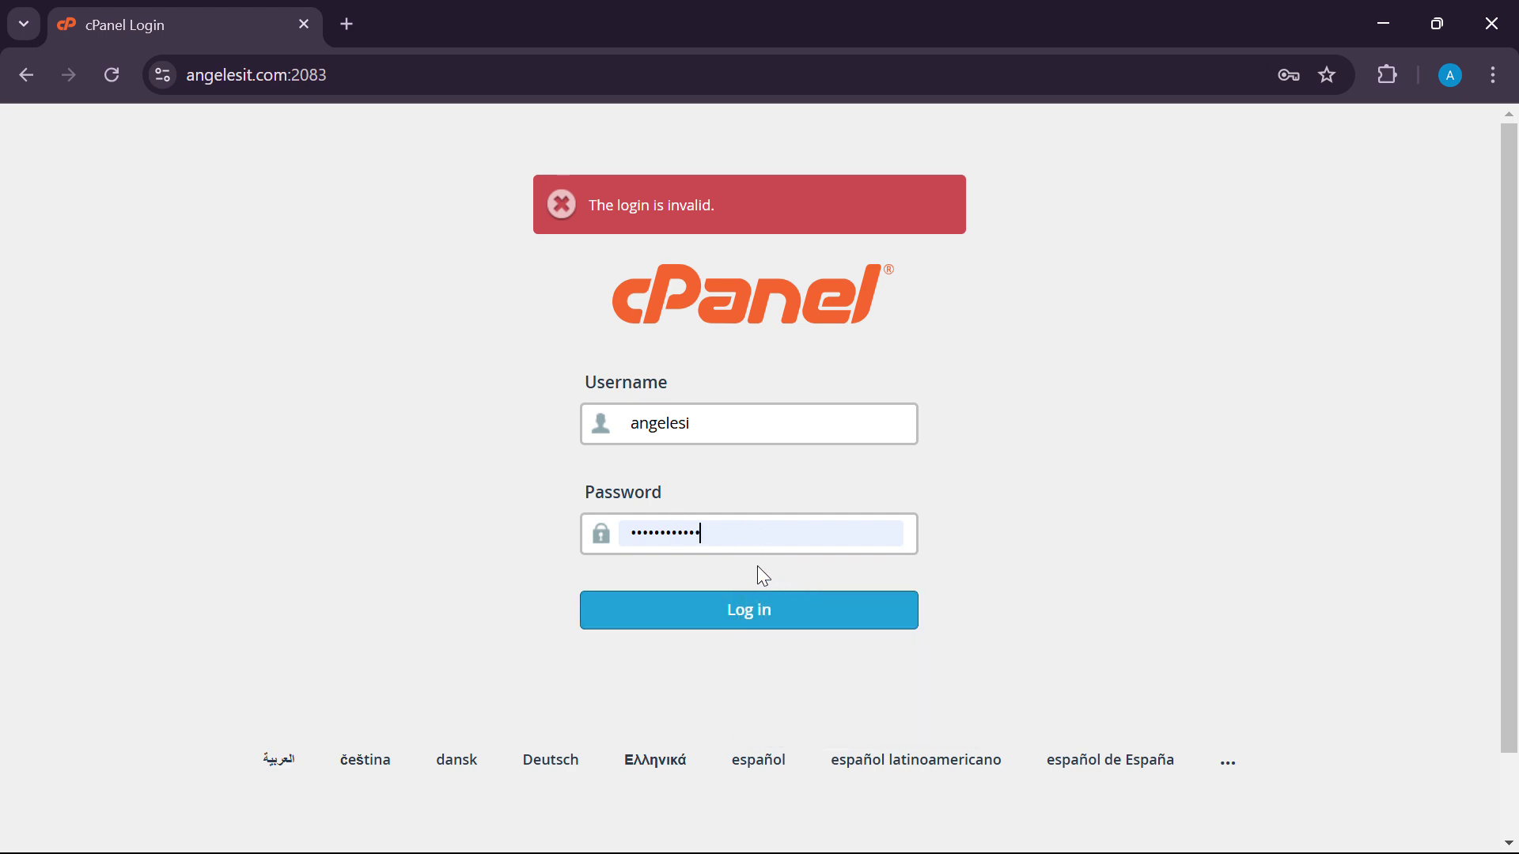
pyautogui.click(744, 430)
pyautogui.hotkey('ctrl', 'a')
pyautogui.press('BackSpace')
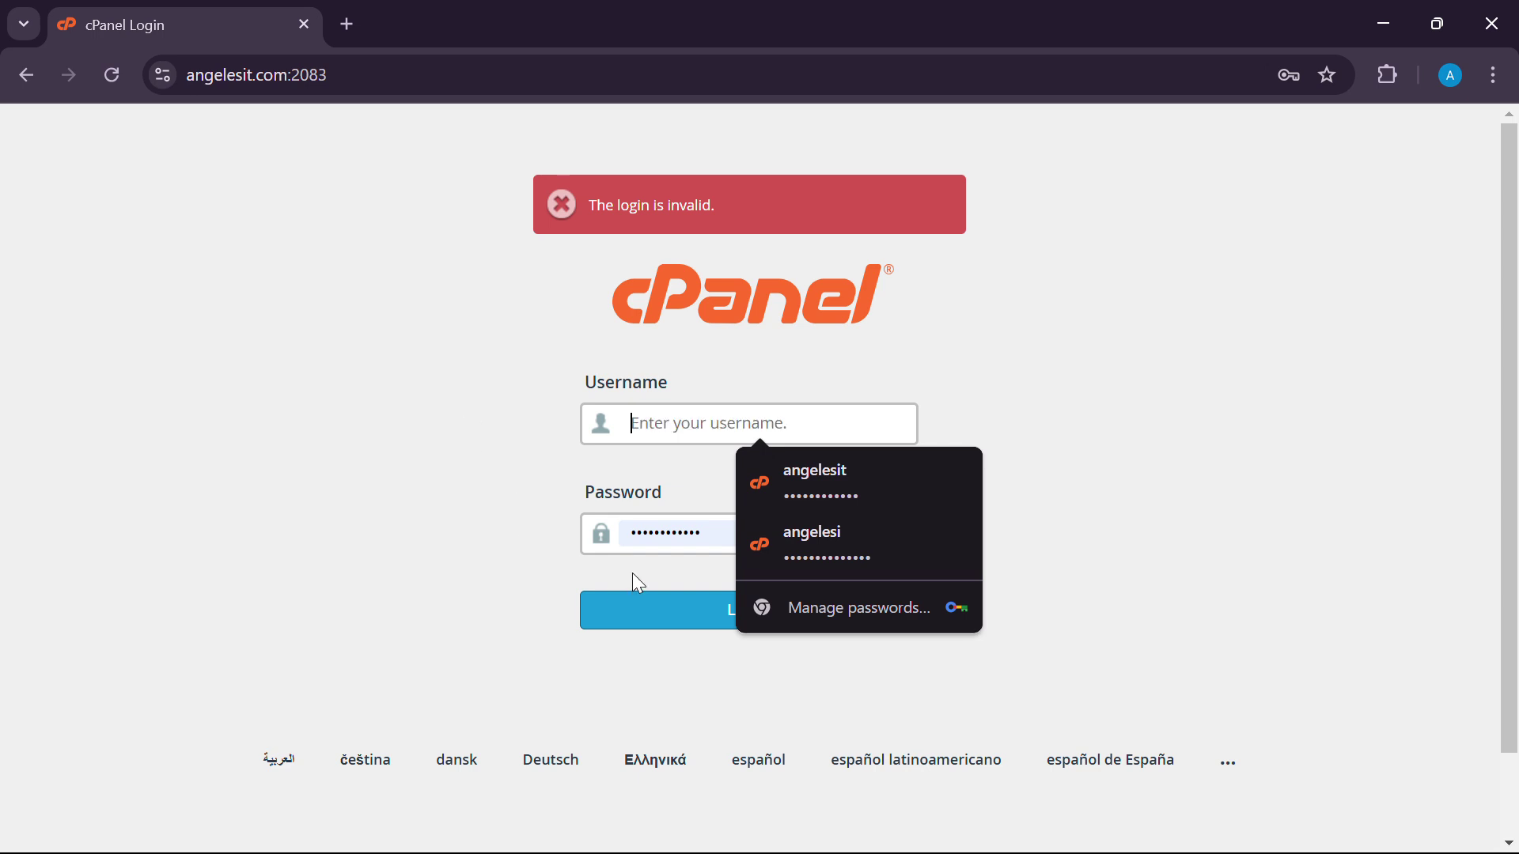
pyautogui.click(708, 530)
pyautogui.click(678, 419)
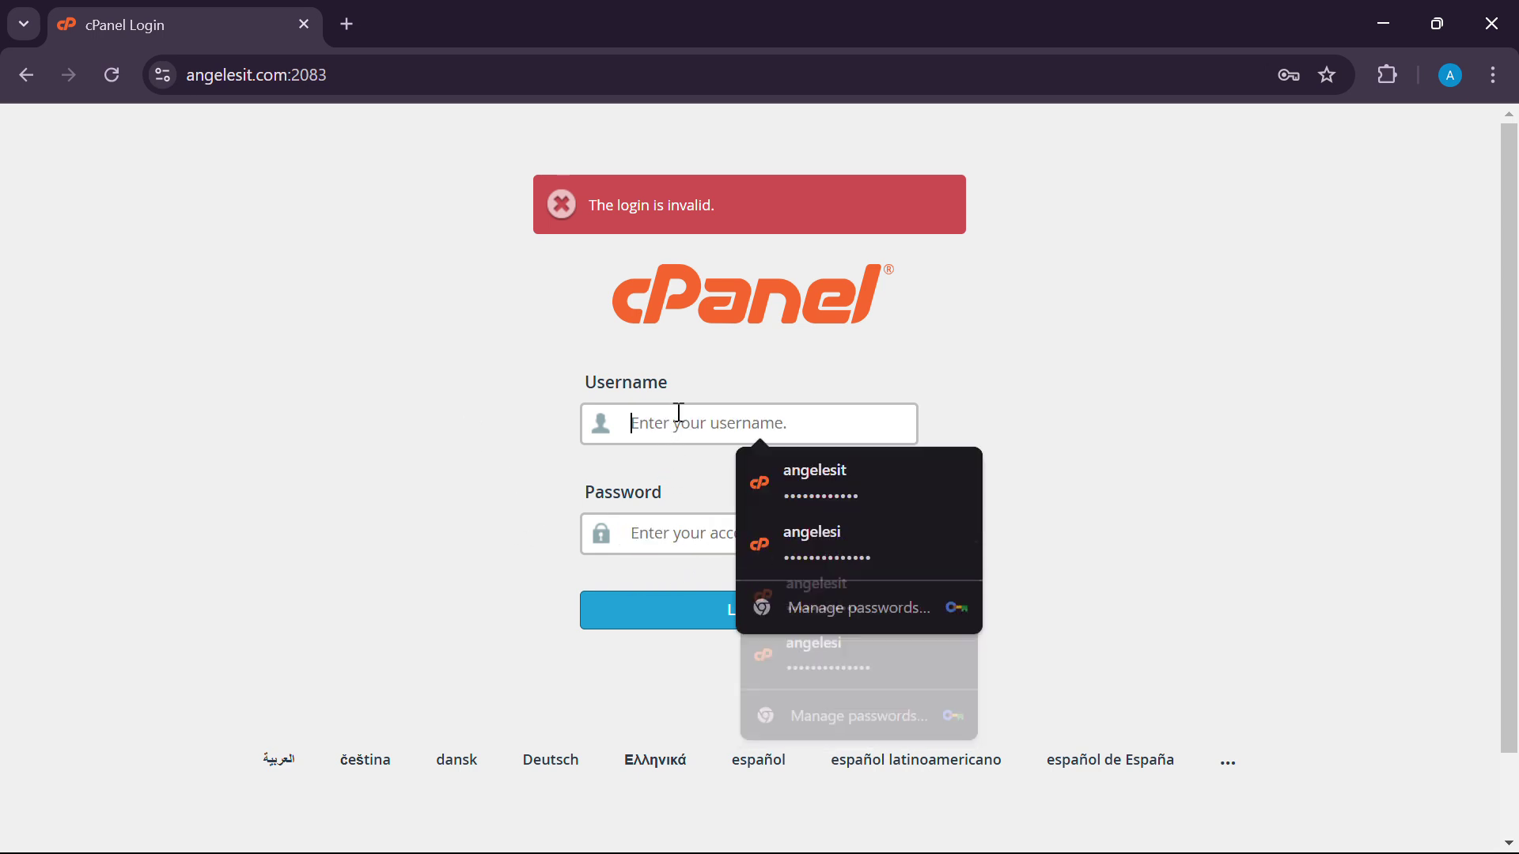
pyautogui.click(805, 476)
pyautogui.click(719, 613)
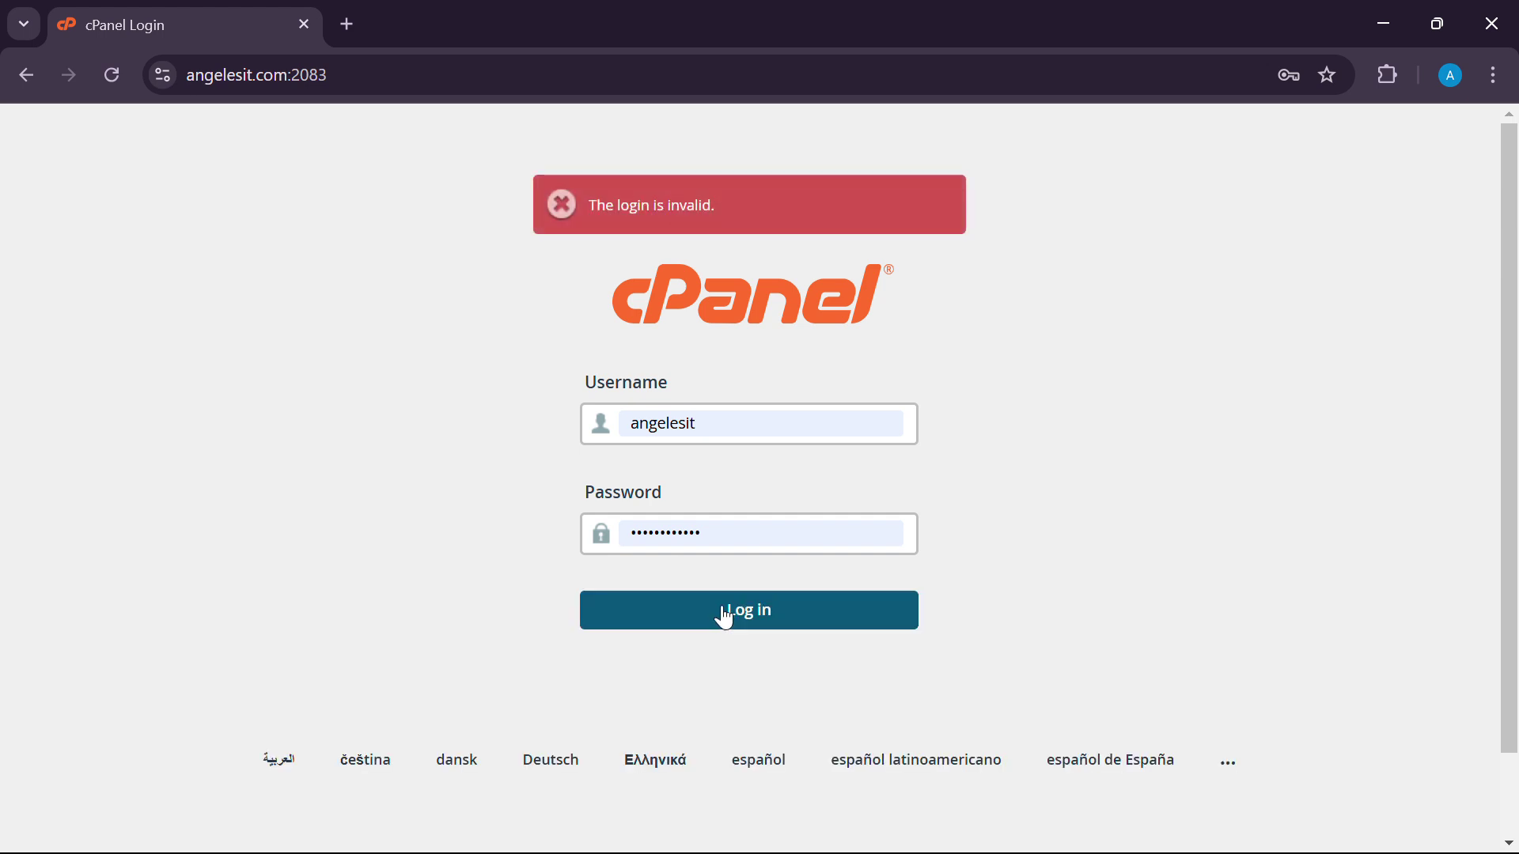
# Clear both login fields, fill in the second saved account's username and password, and log in to cPanel.
pyautogui.click(674, 424)
pyautogui.doubleClick(675, 424)
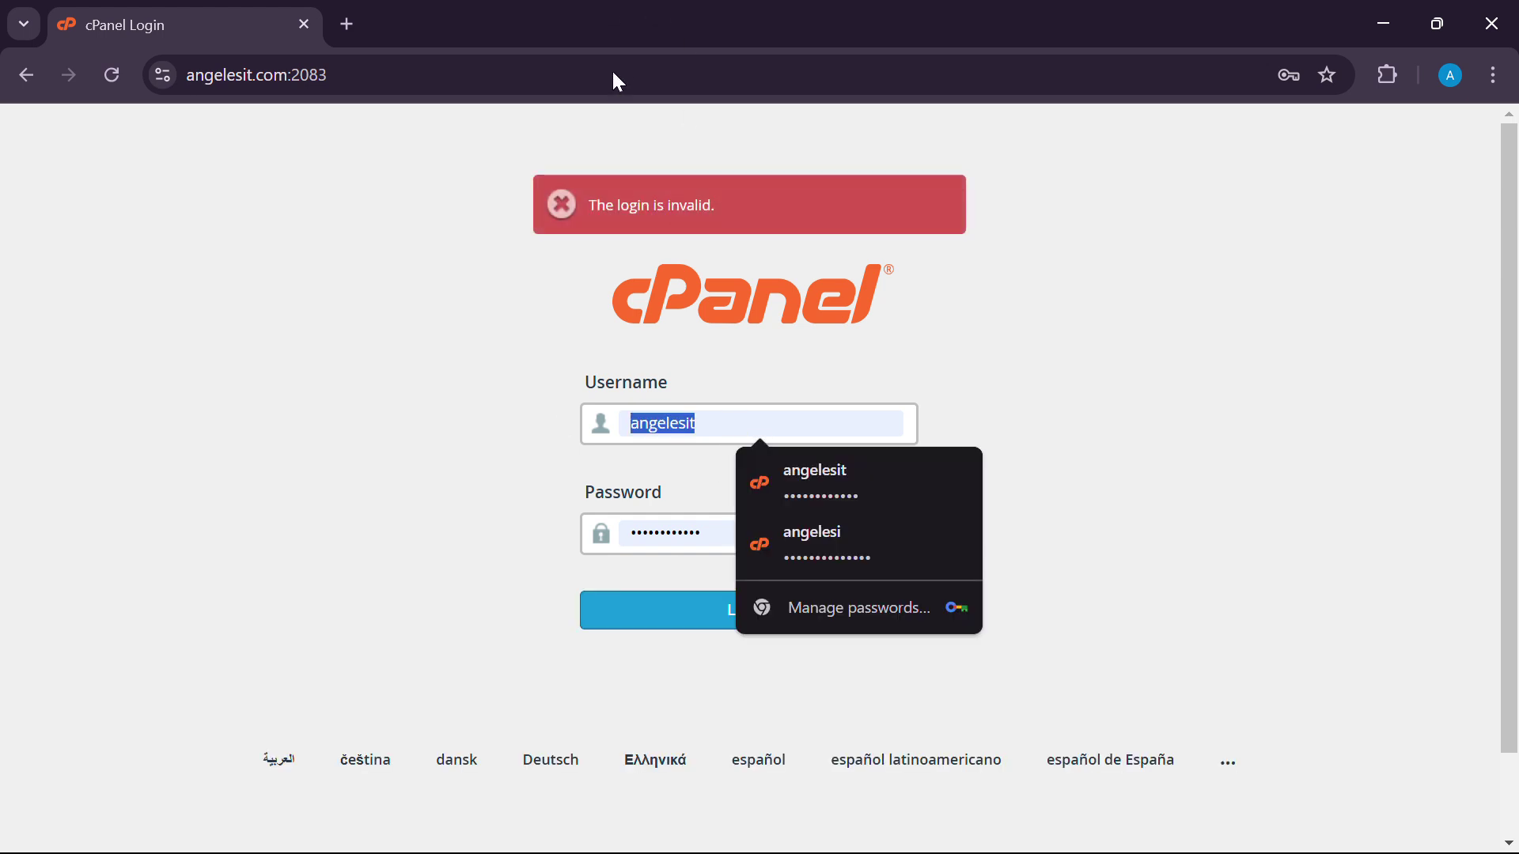
pyautogui.press('BackSpace')
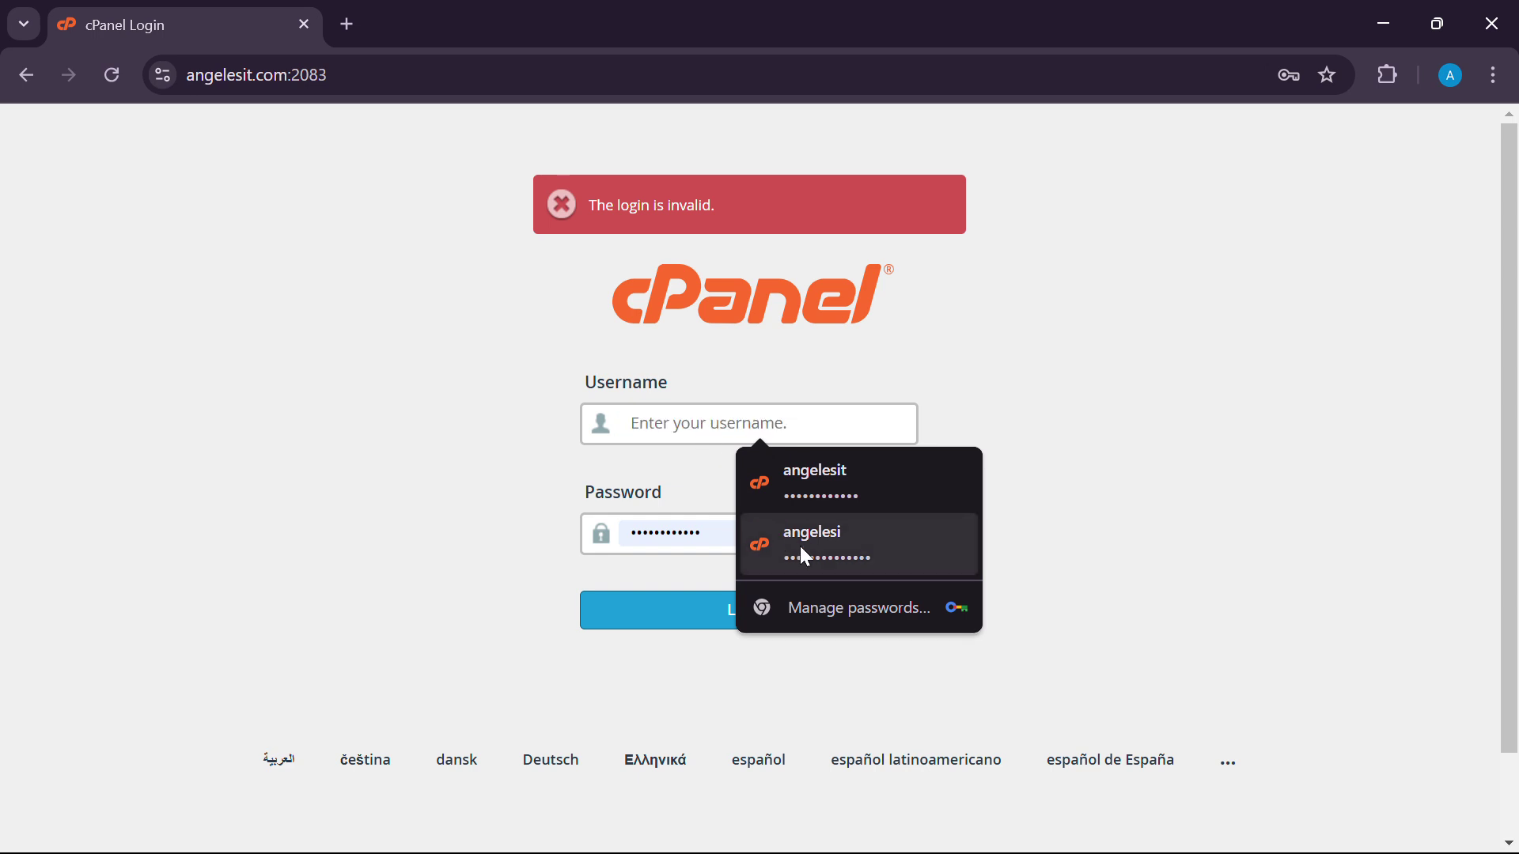
pyautogui.click(715, 528)
pyautogui.click(678, 416)
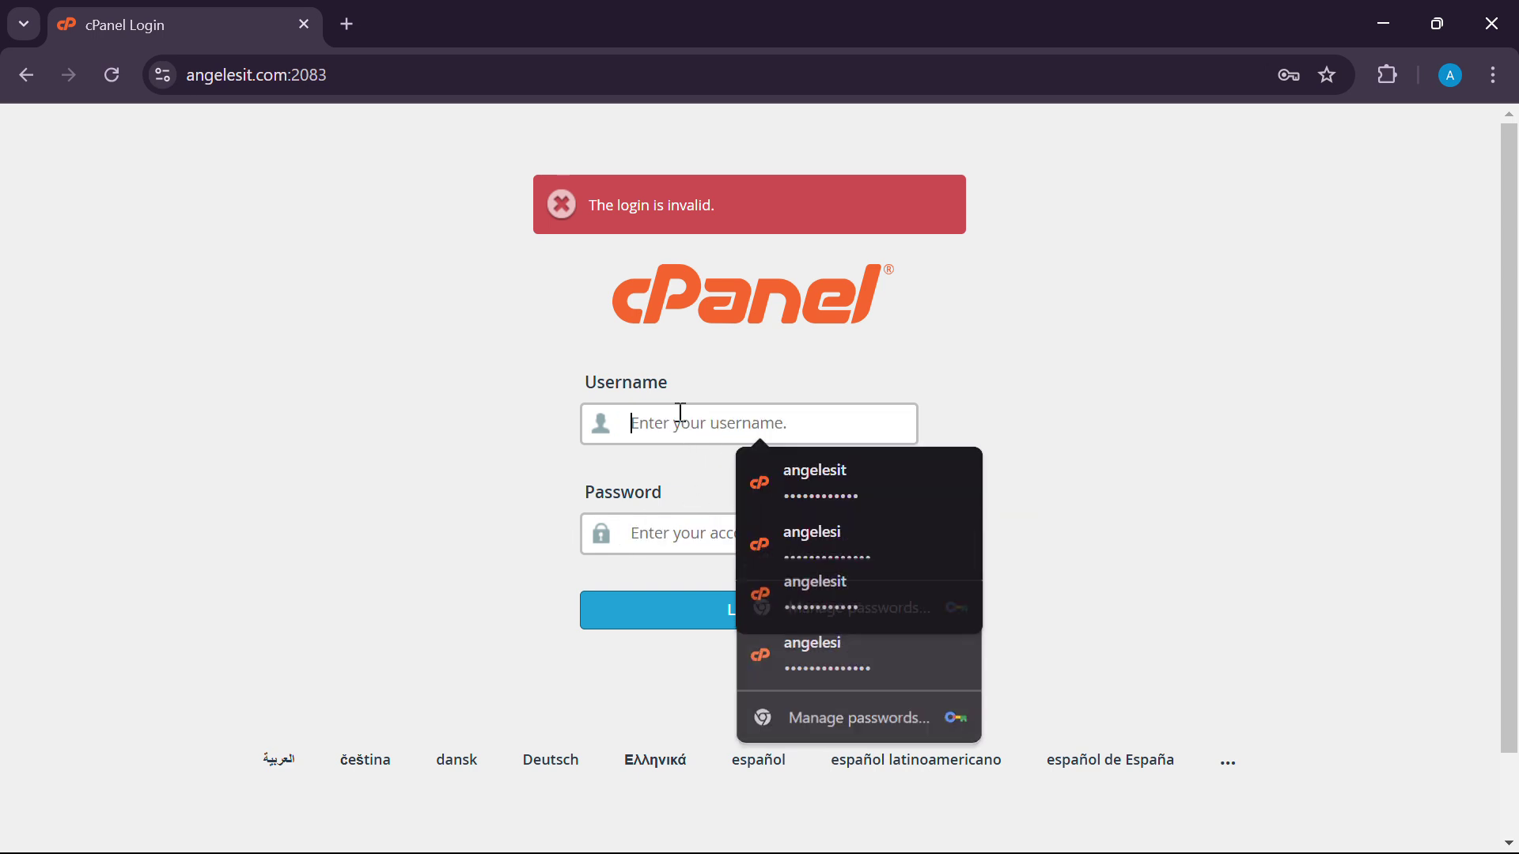
pyautogui.click(837, 541)
pyautogui.click(701, 607)
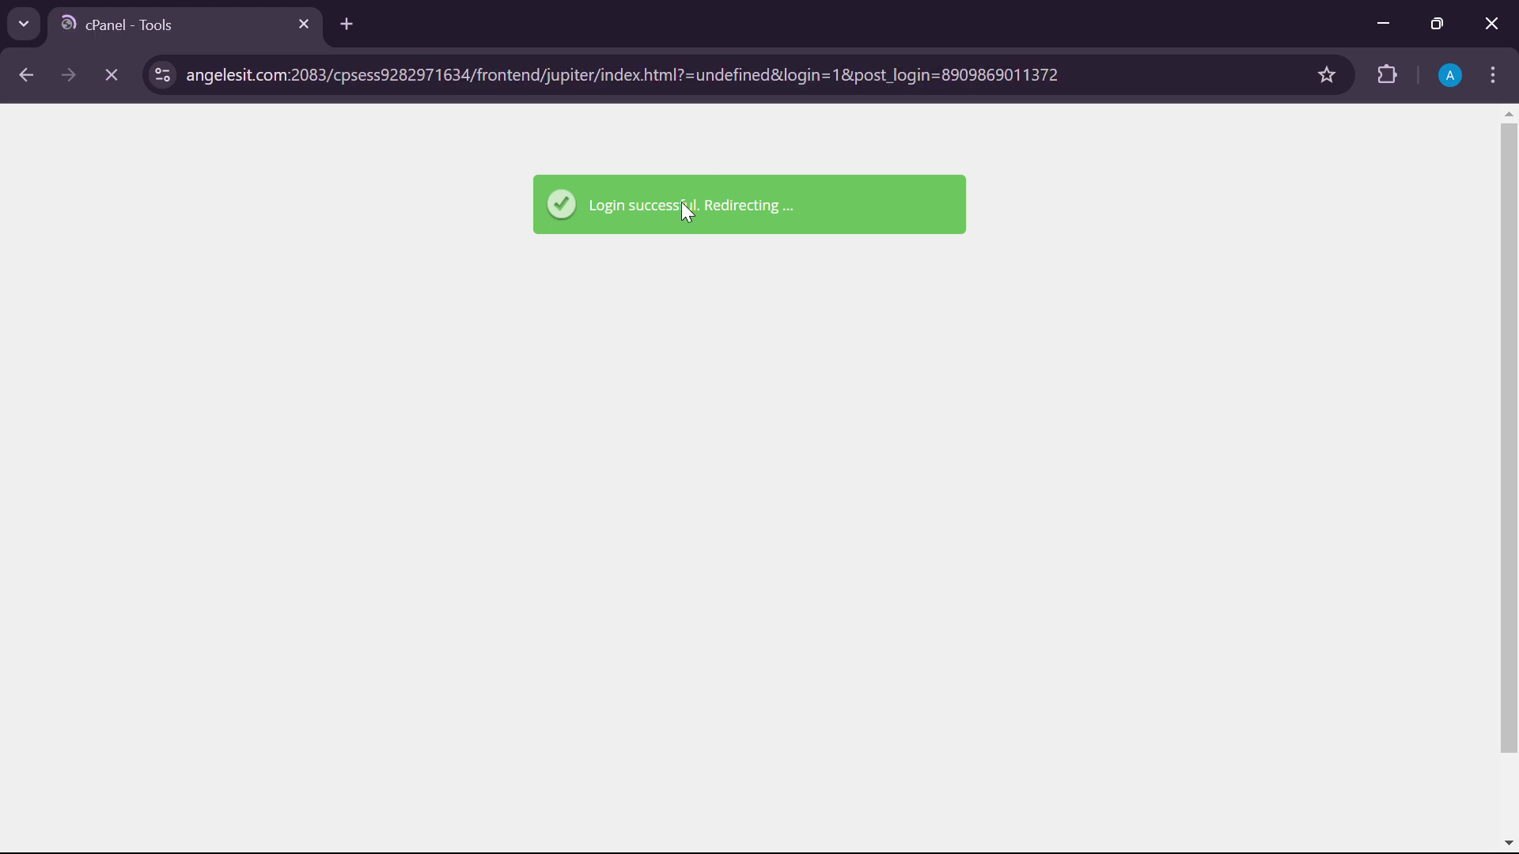
# Skim the cPanel Tools page from the Email section down to the Software section and return to its start.
pyautogui.scroll(-20, 443, 514)
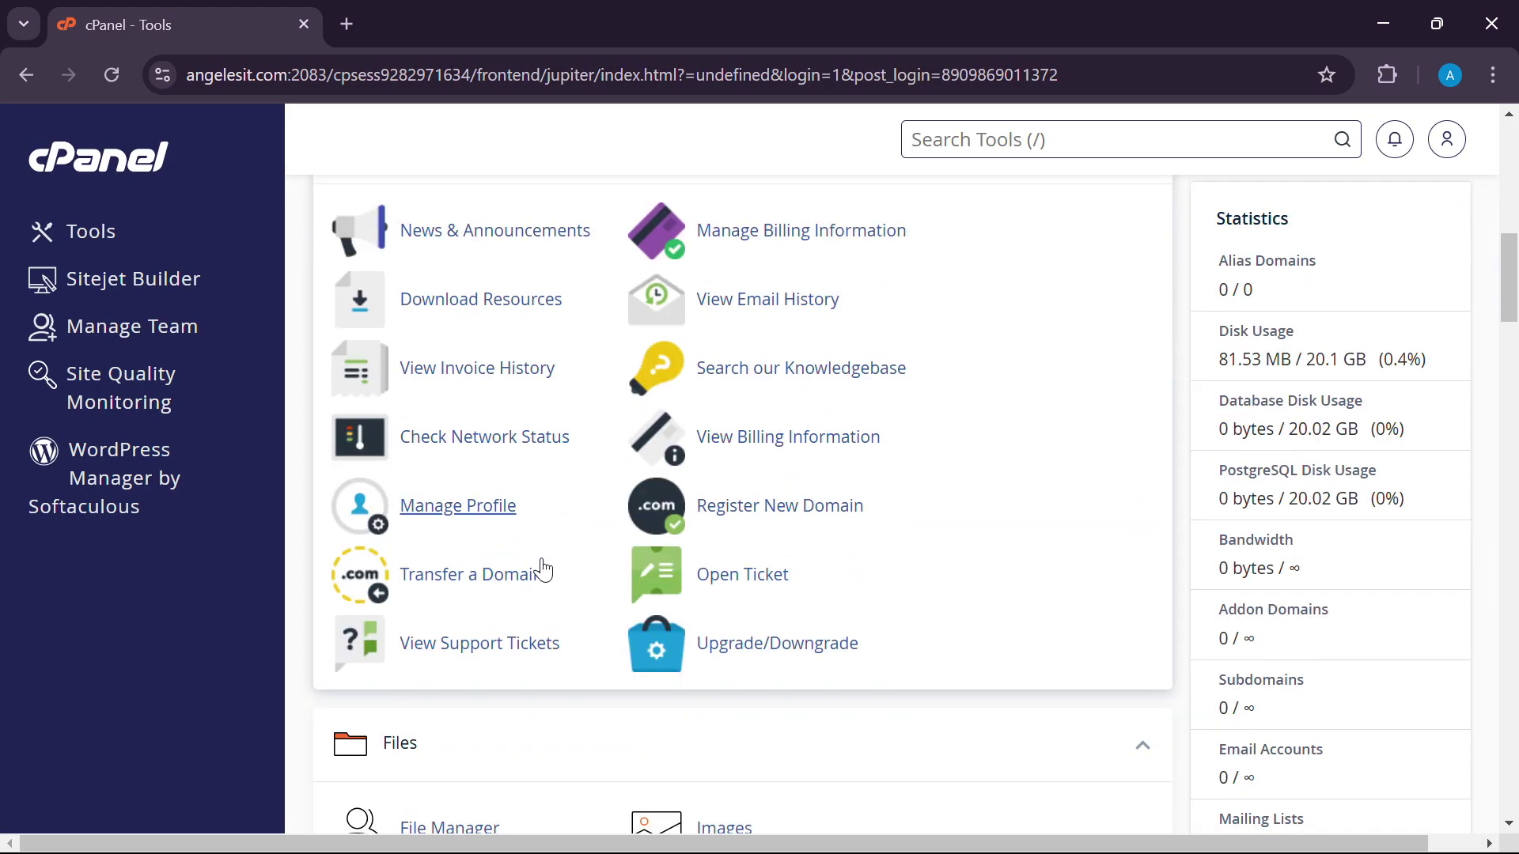
pyautogui.scroll(-20, 498, 506)
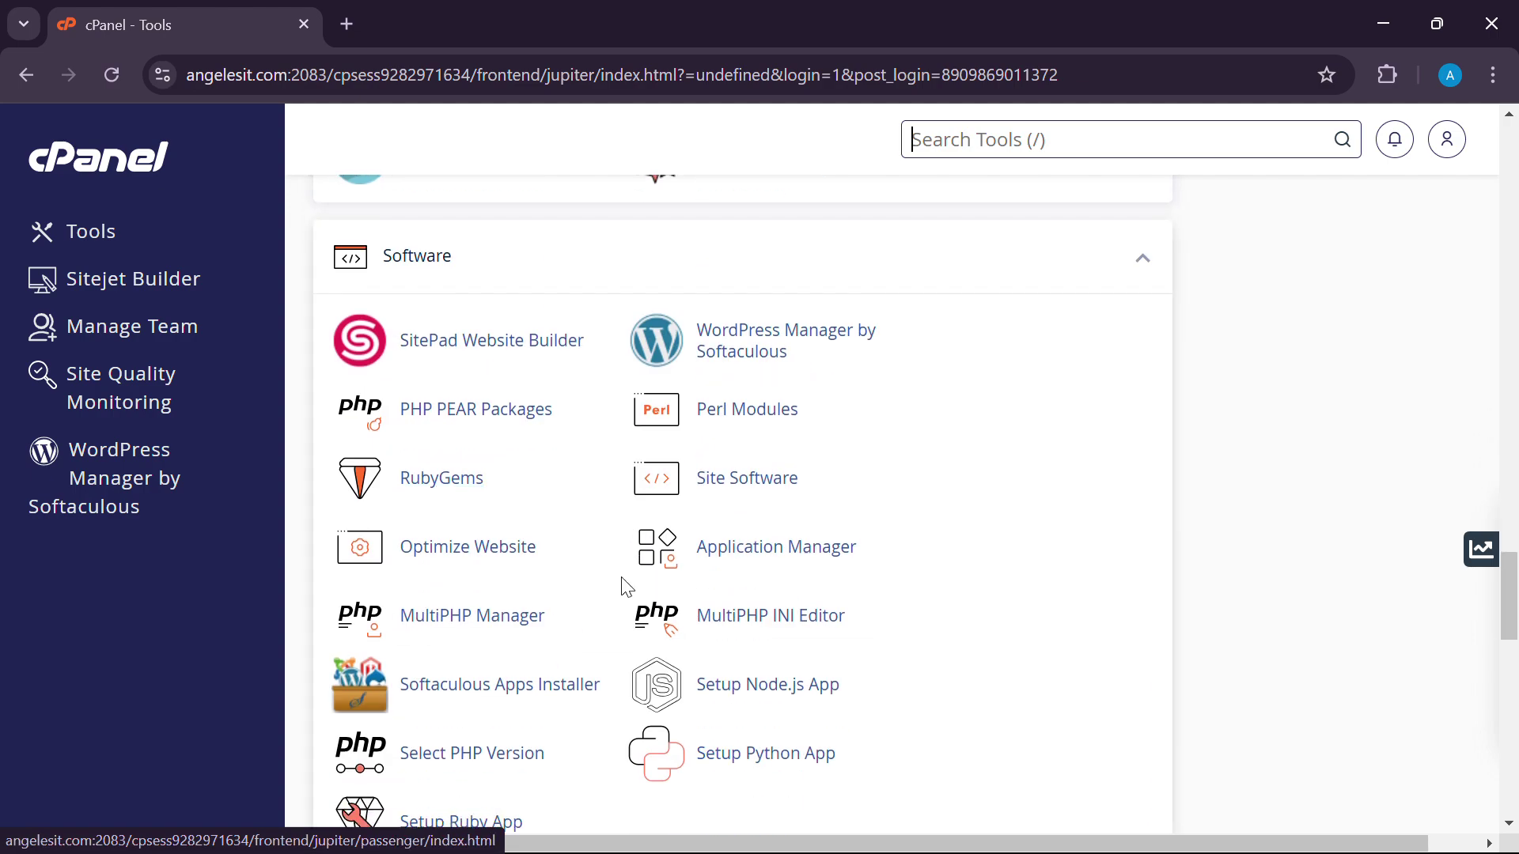
pyautogui.scroll(15, 520, 514)
pyautogui.scroll(20, 520, 514)
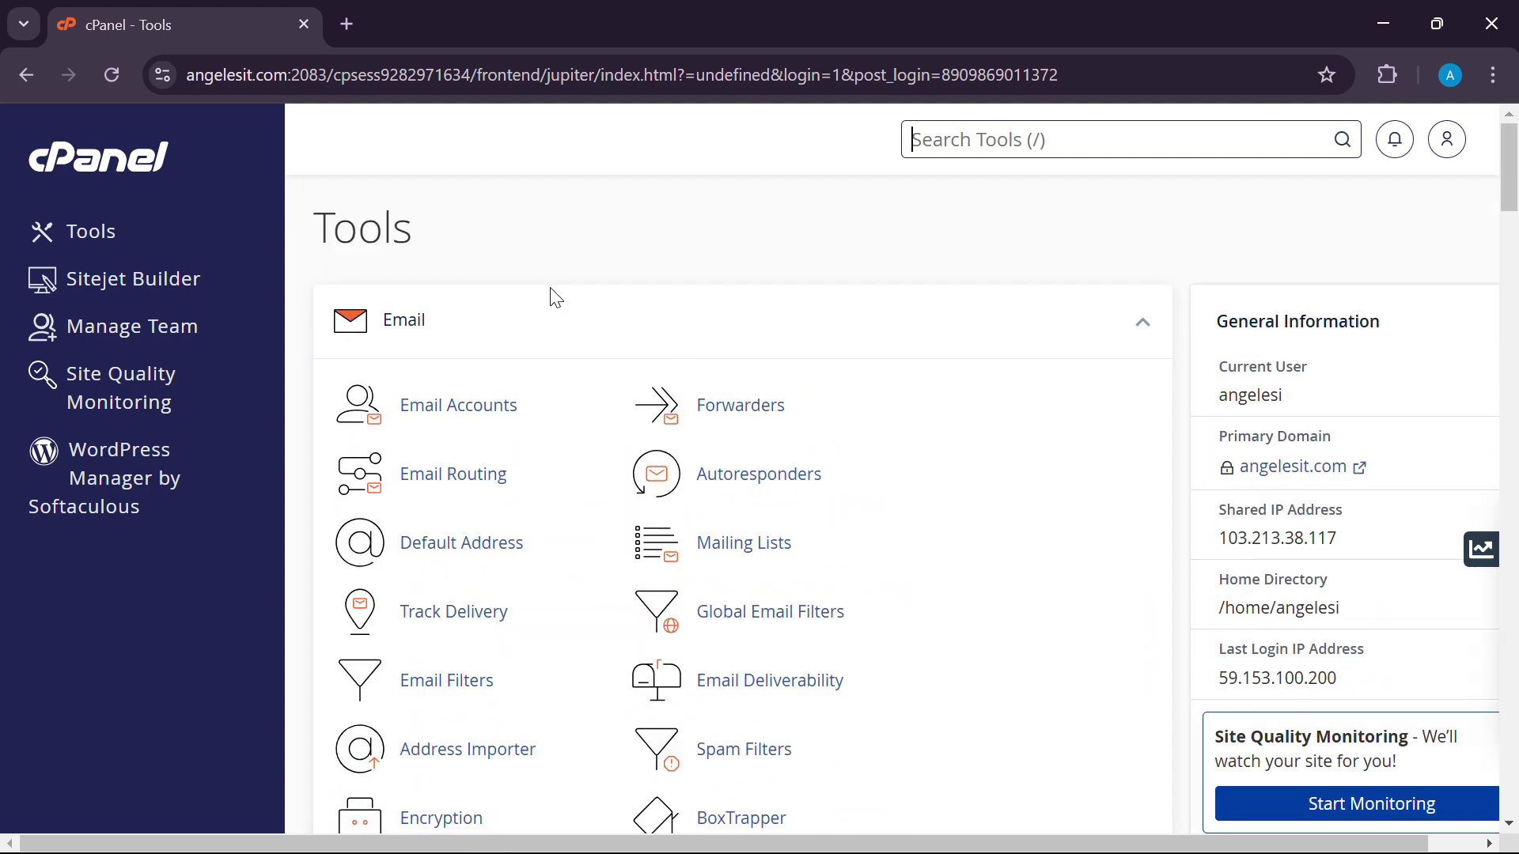
pyautogui.scroll(-20, 692, 544)
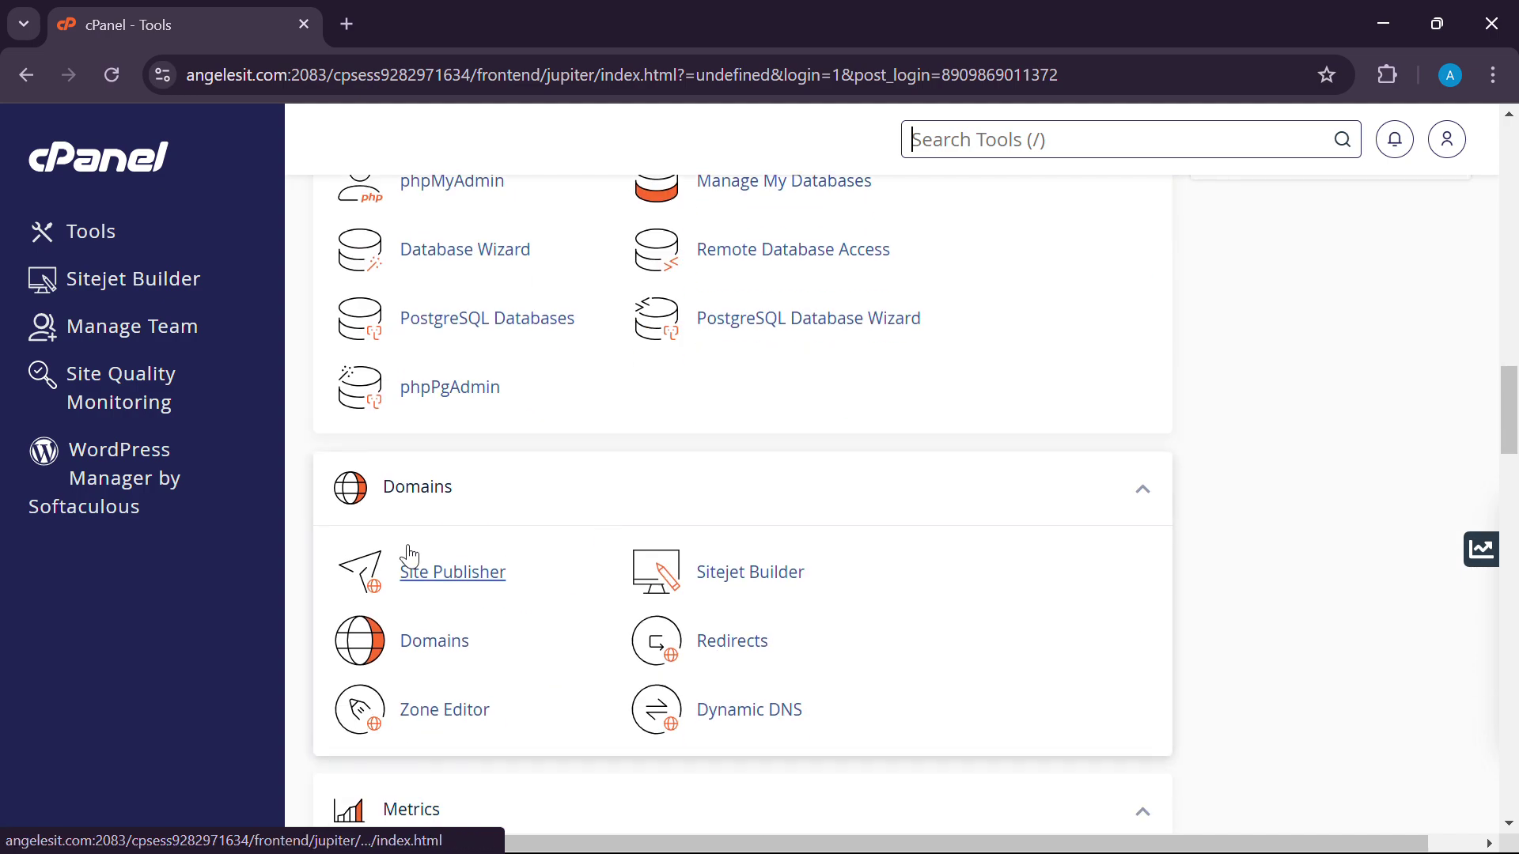
pyautogui.scroll(10, 695, 538)
pyautogui.scroll(10, 791, 526)
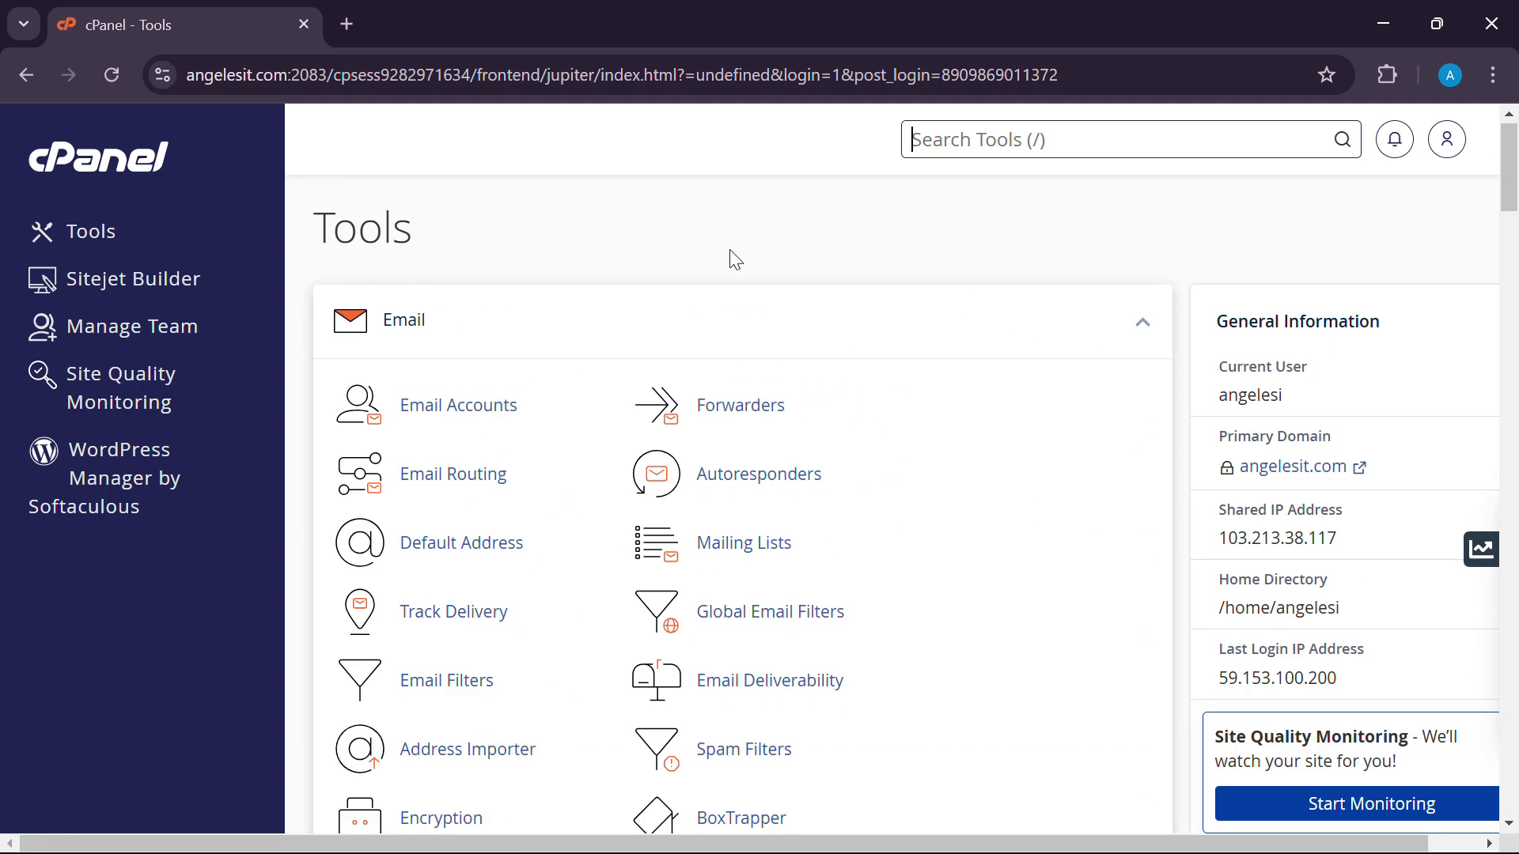
# Examine the Billing & Support and Files tools, the account statistics, and the Security and Softaculous Apps Installer sections.
pyautogui.scroll(-4, 475, 669)
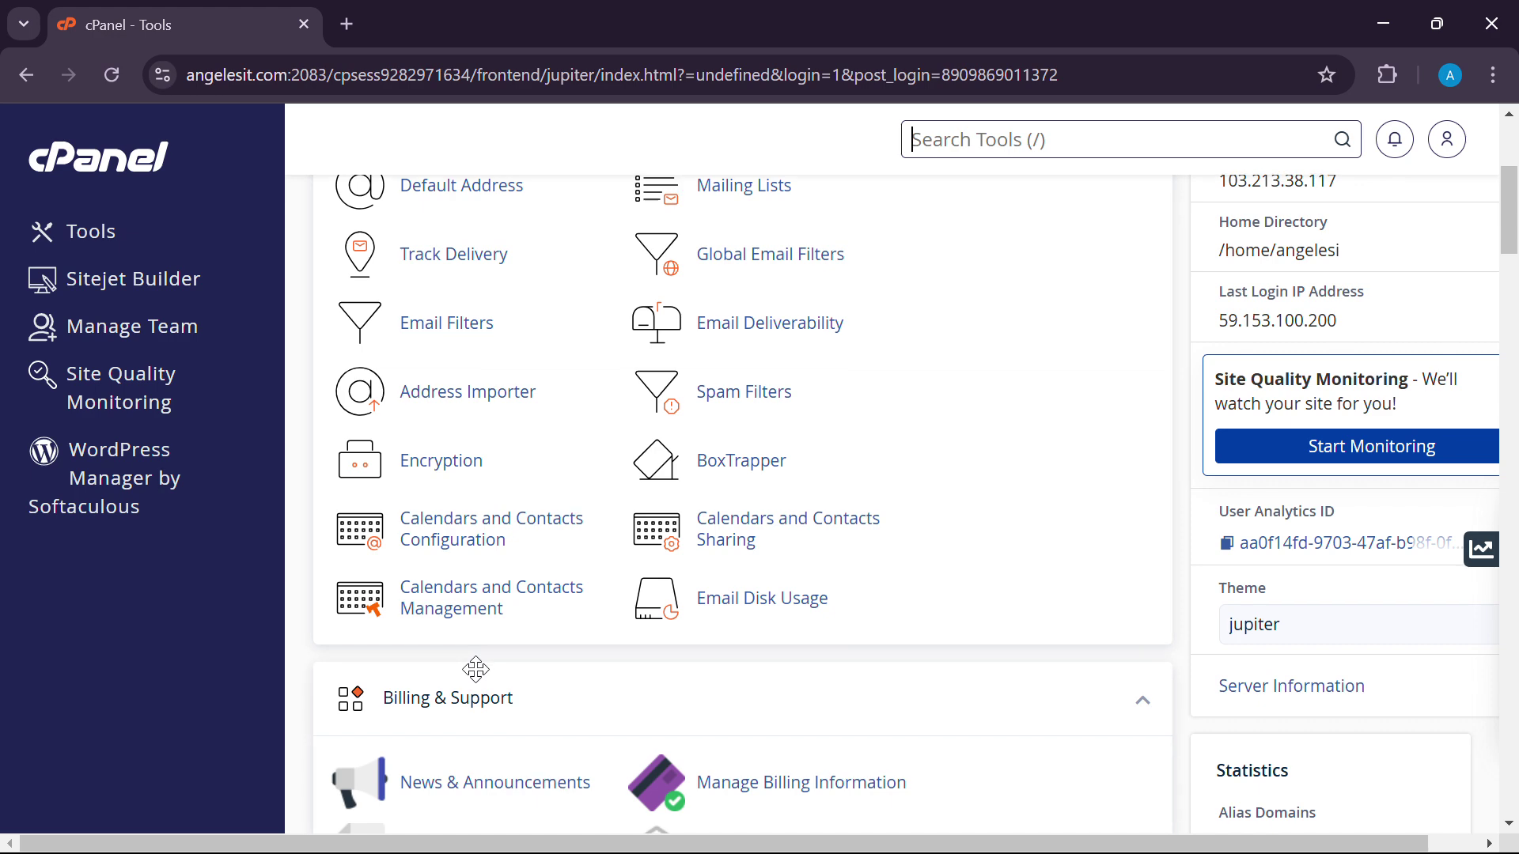
pyautogui.scroll(-8, 476, 669)
pyautogui.scroll(-3, 669, 556)
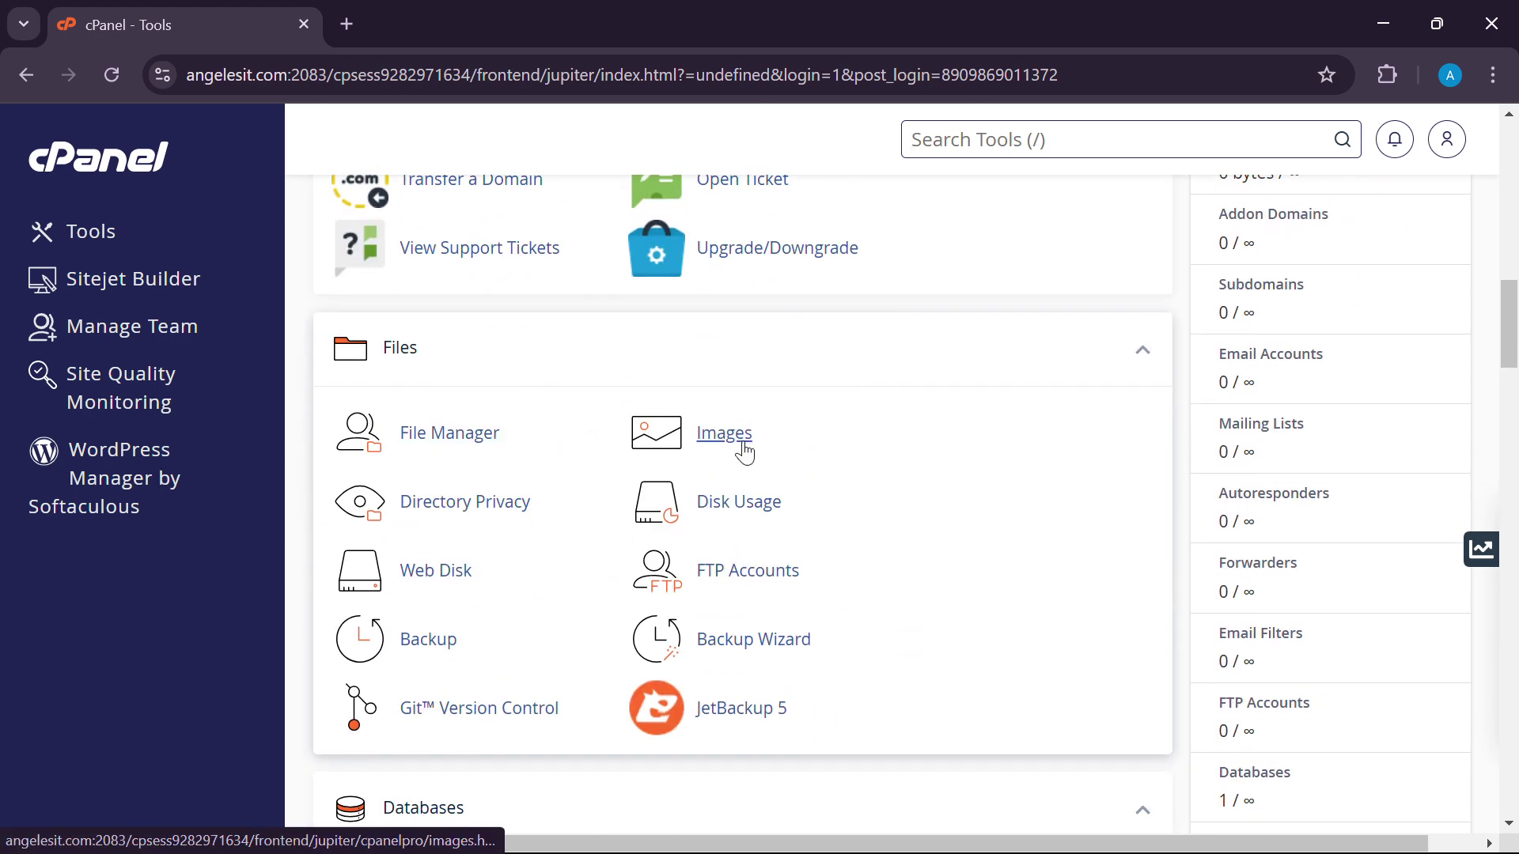
pyautogui.scroll(7, 1275, 475)
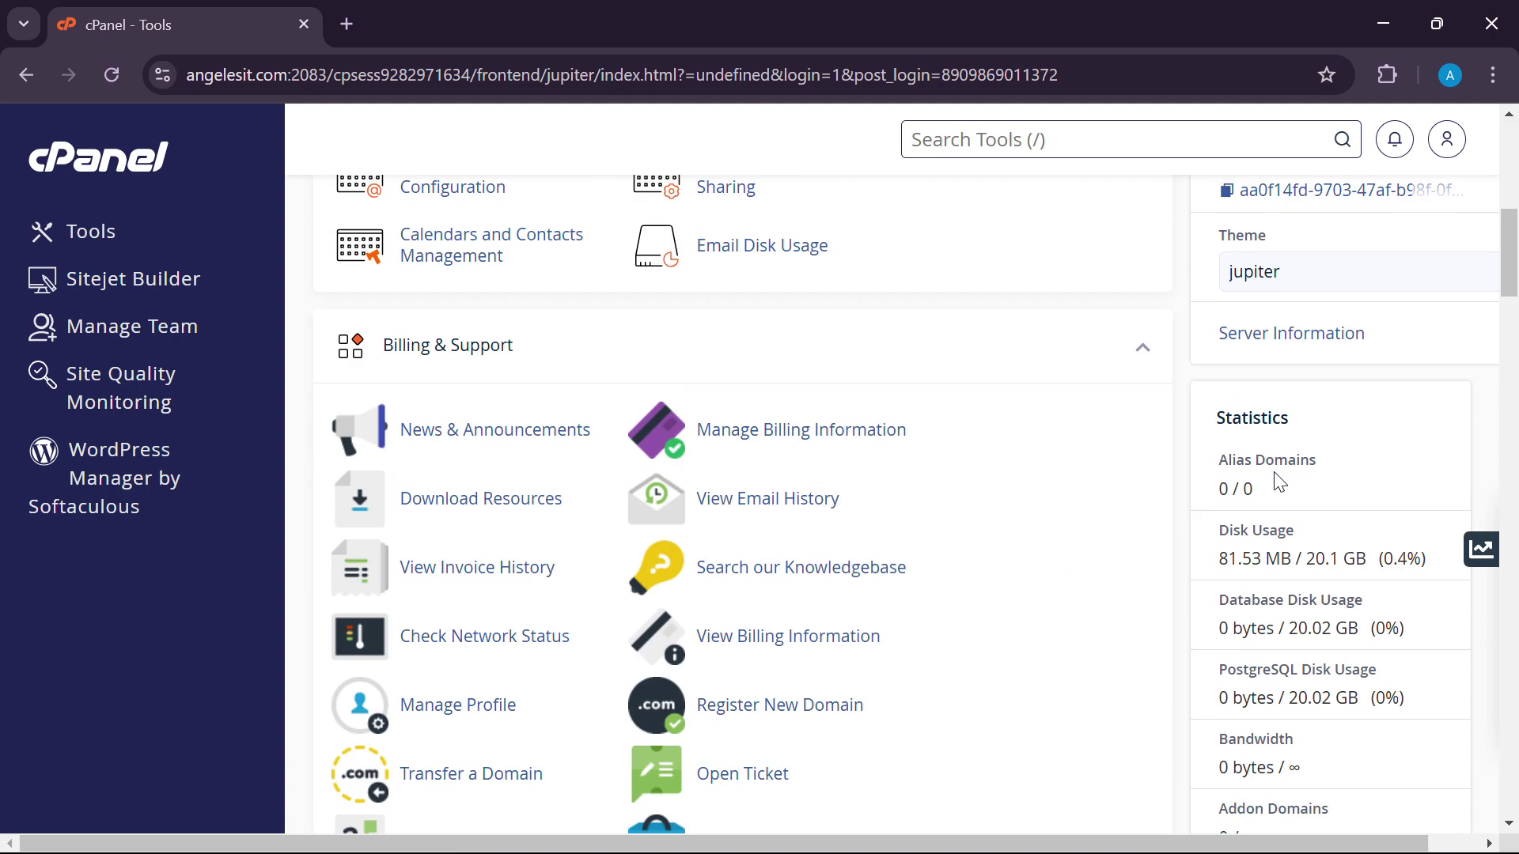
pyautogui.scroll(9, 1279, 482)
pyautogui.scroll(-13, 1373, 366)
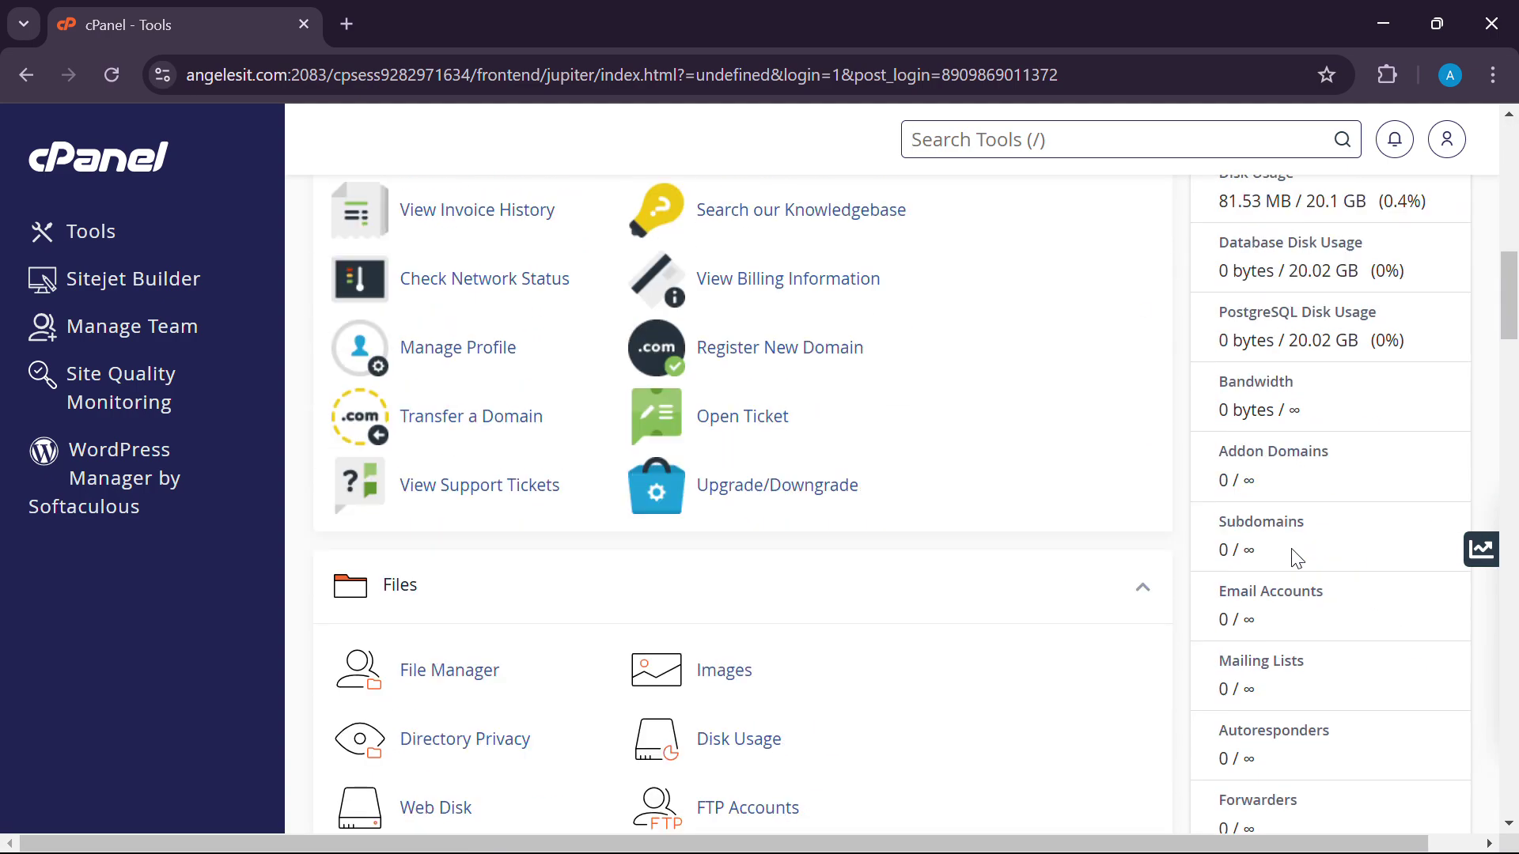
pyautogui.scroll(-20, 604, 336)
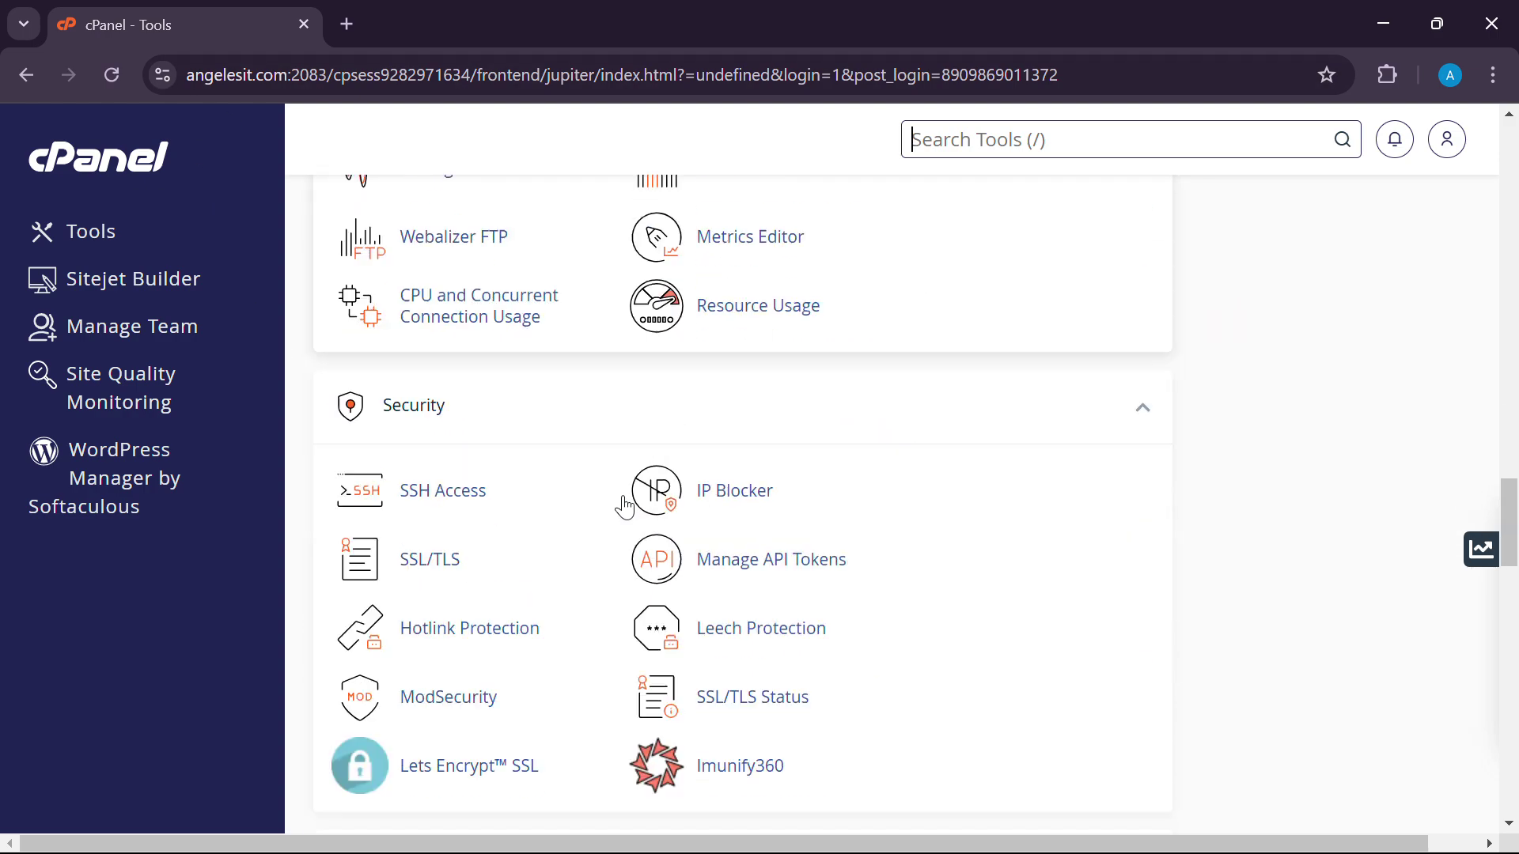
pyautogui.scroll(-20, 624, 506)
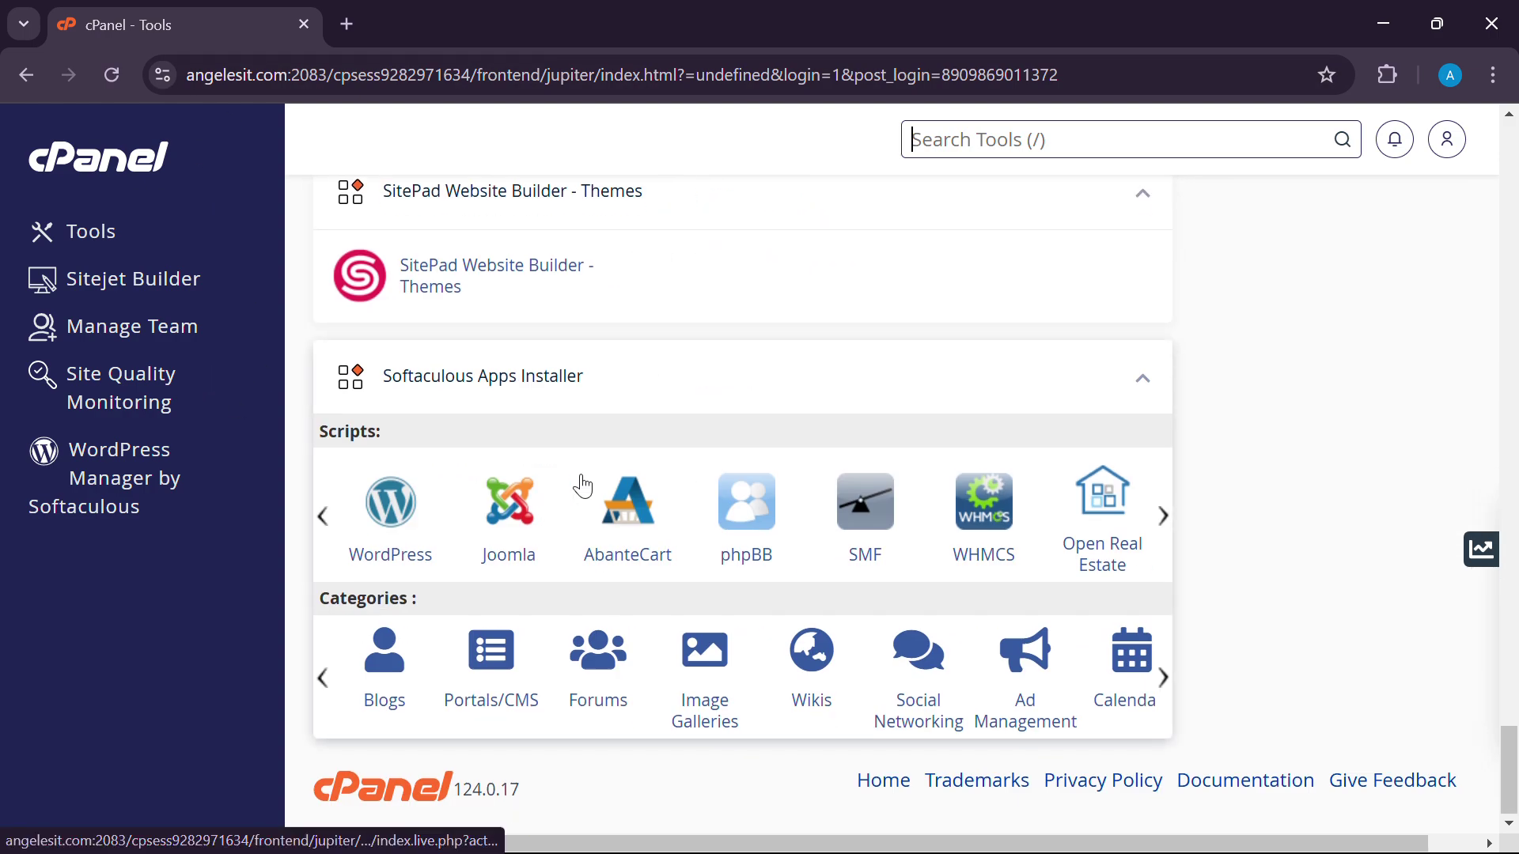
# Open WordPress from the Softaculous Apps Installer scripts and review its overview page down to the Current Installations list.
pyautogui.click(419, 544)
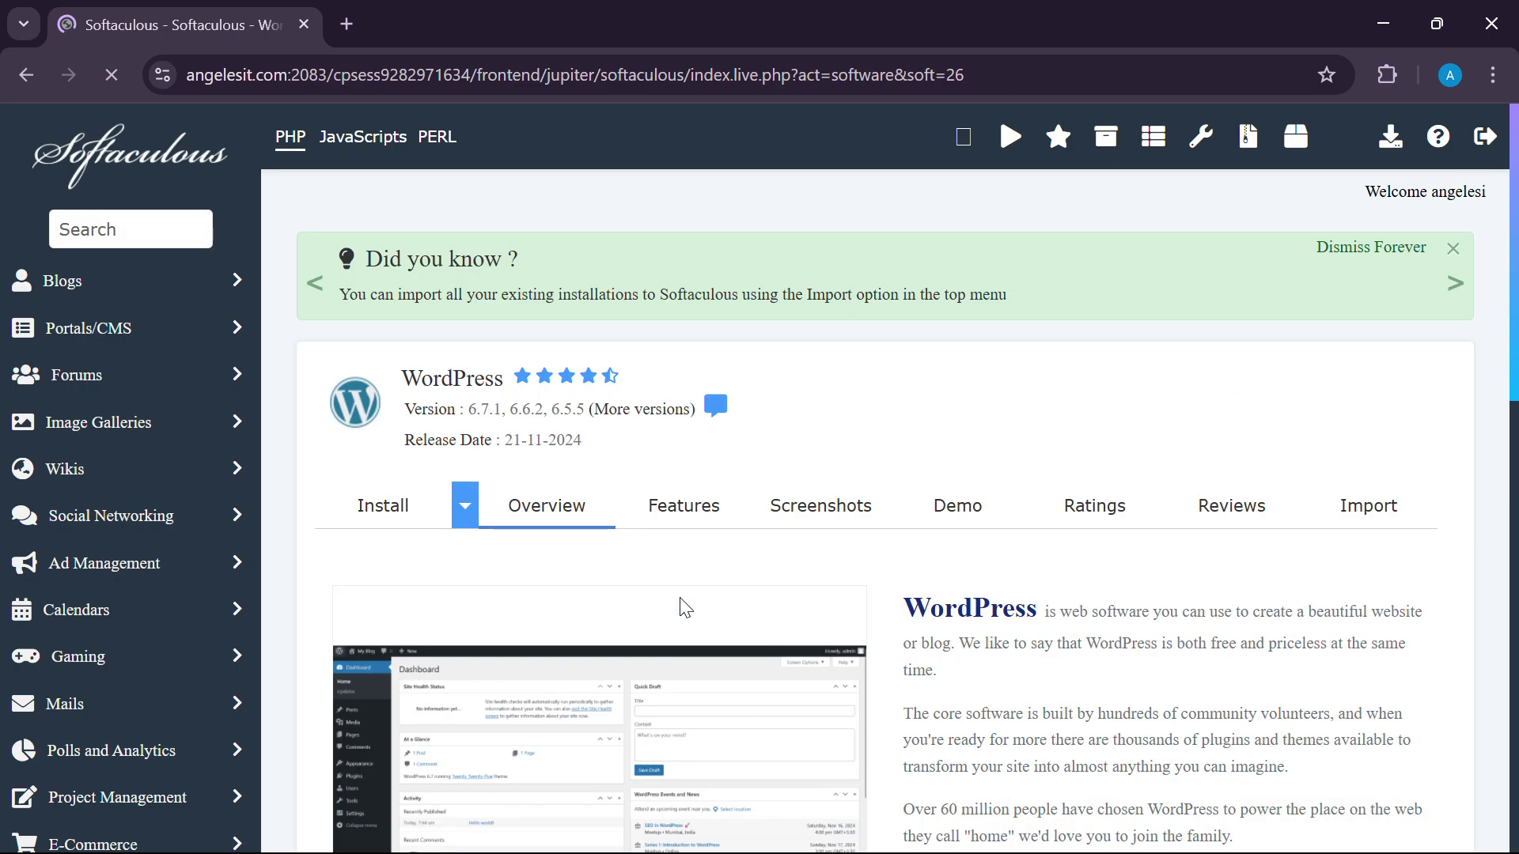
pyautogui.scroll(-10, 696, 454)
pyautogui.scroll(6, 438, 442)
pyautogui.scroll(5, 438, 443)
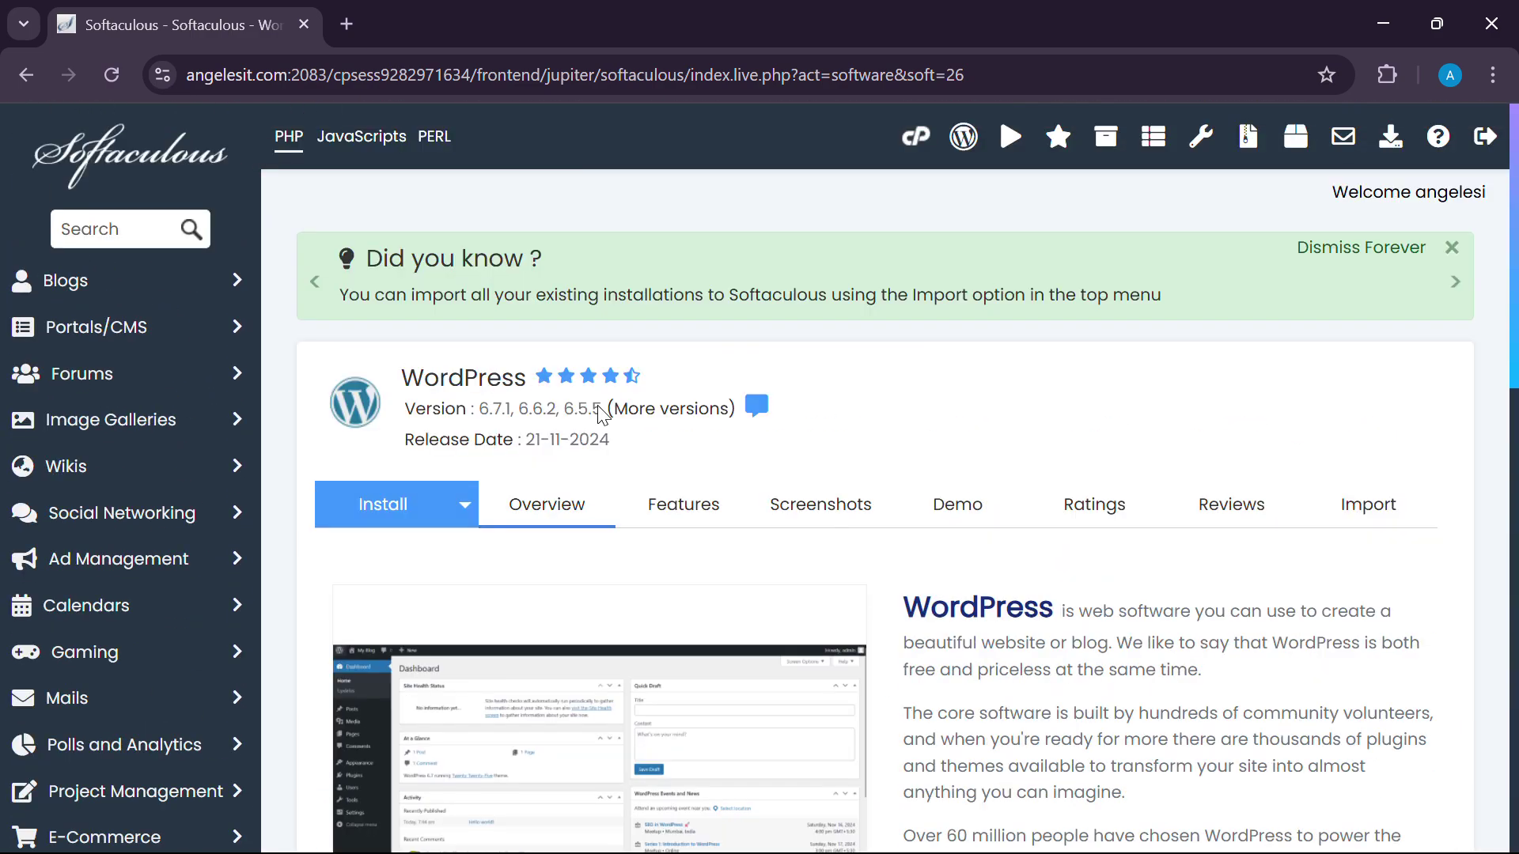
pyautogui.moveTo(402, 378); pyautogui.dragTo(525, 379)
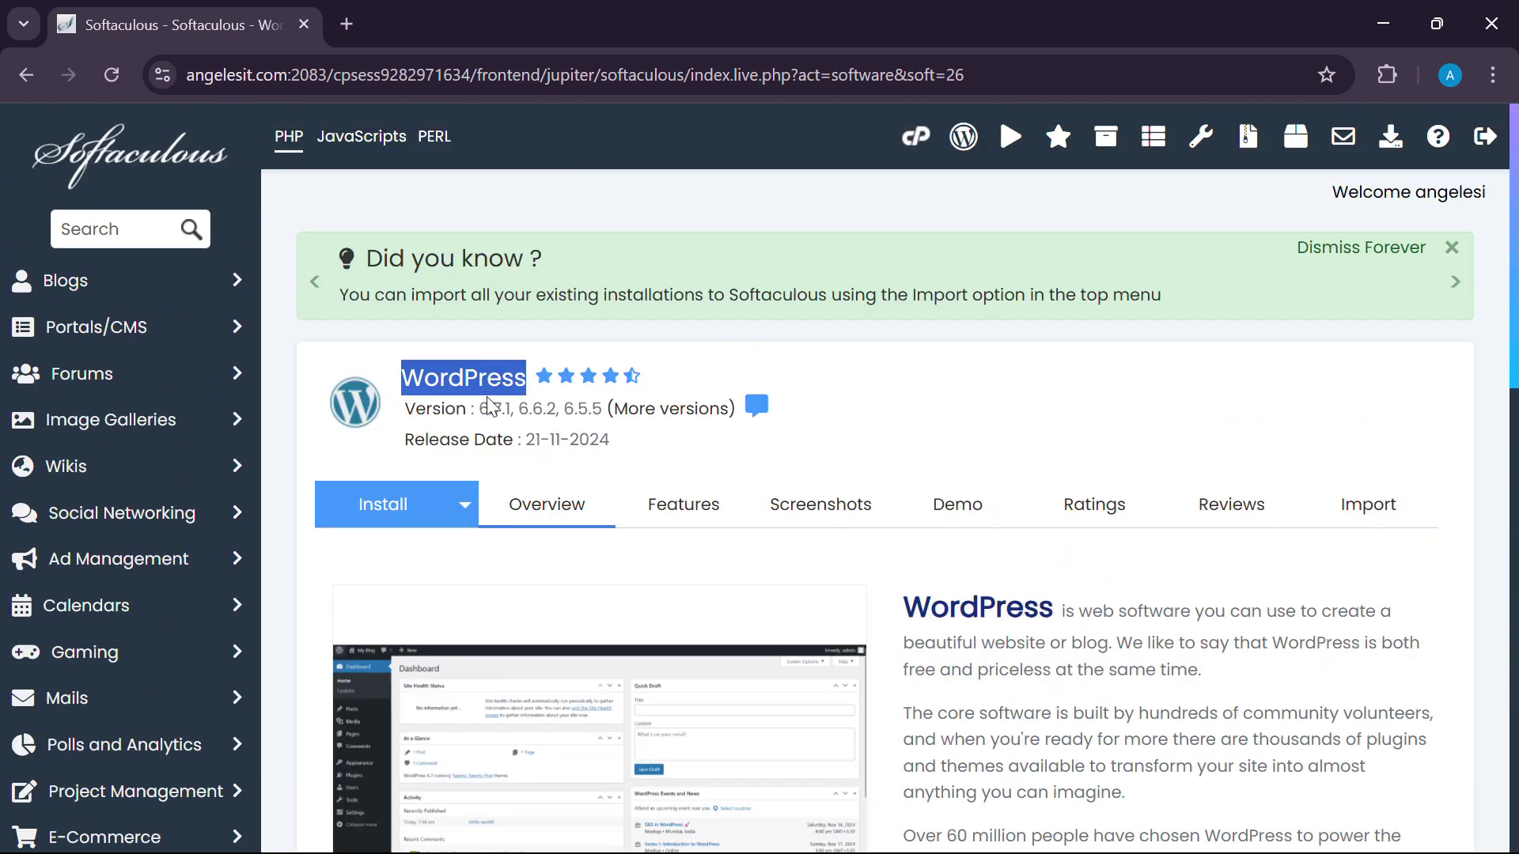
pyautogui.click(466, 409)
pyautogui.scroll(-3, 455, 447)
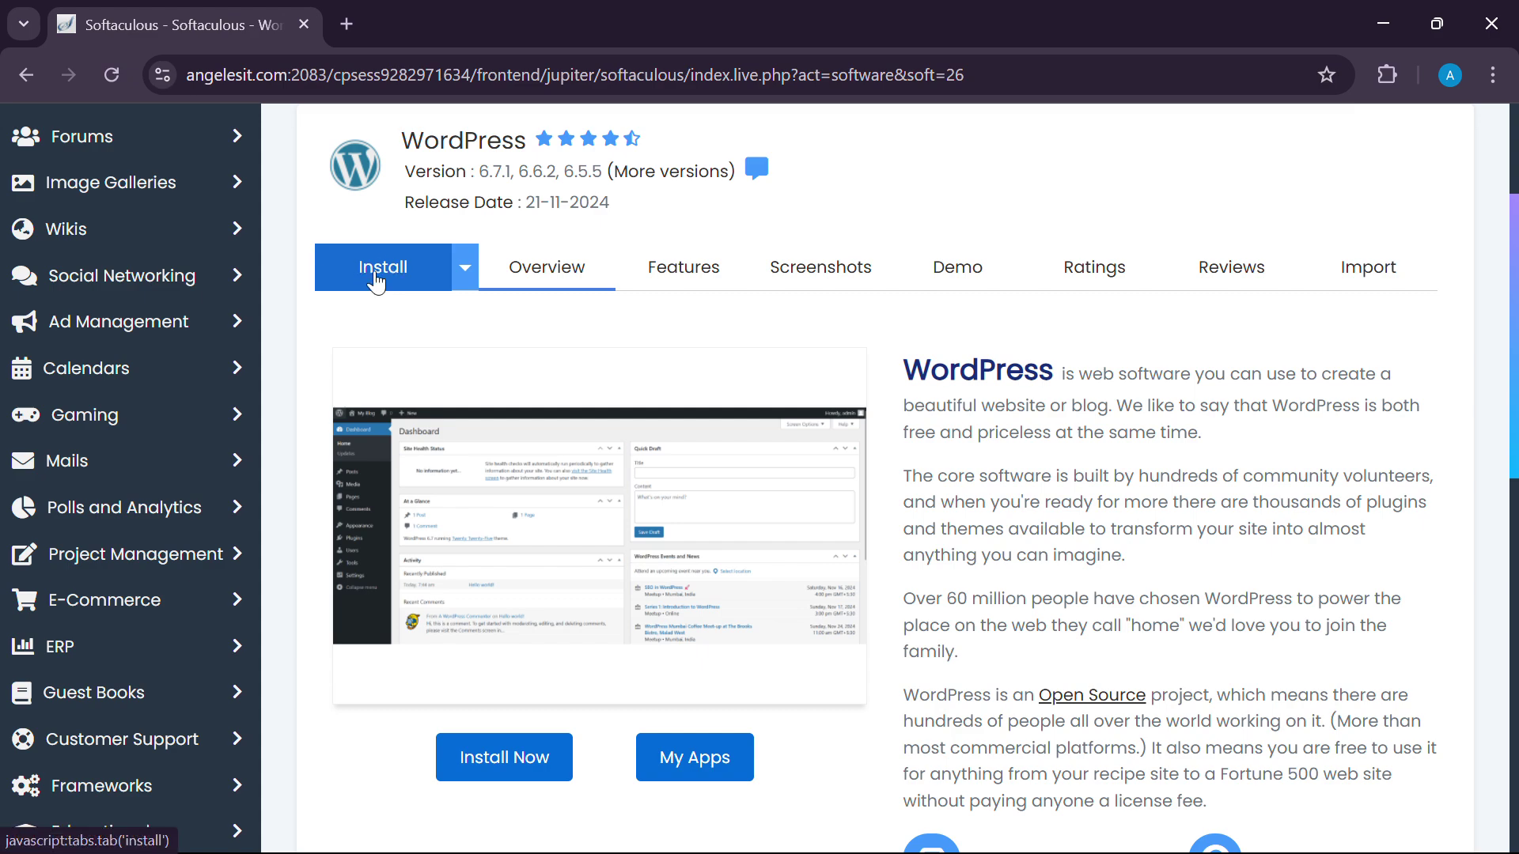
pyautogui.scroll(-10, 699, 476)
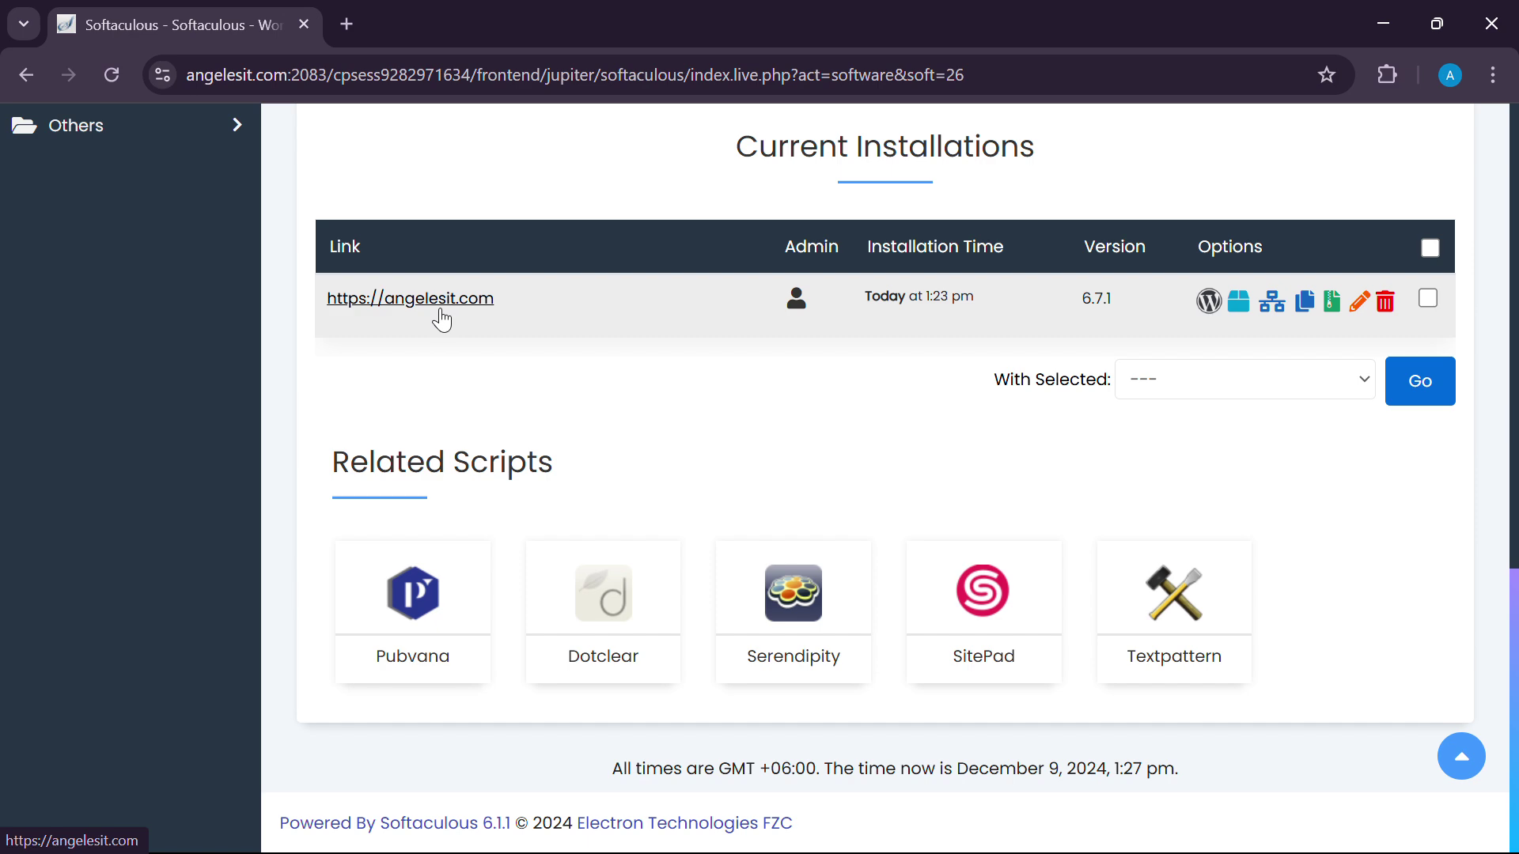
pyautogui.click(1385, 304)
pyautogui.scroll(-7, 910, 467)
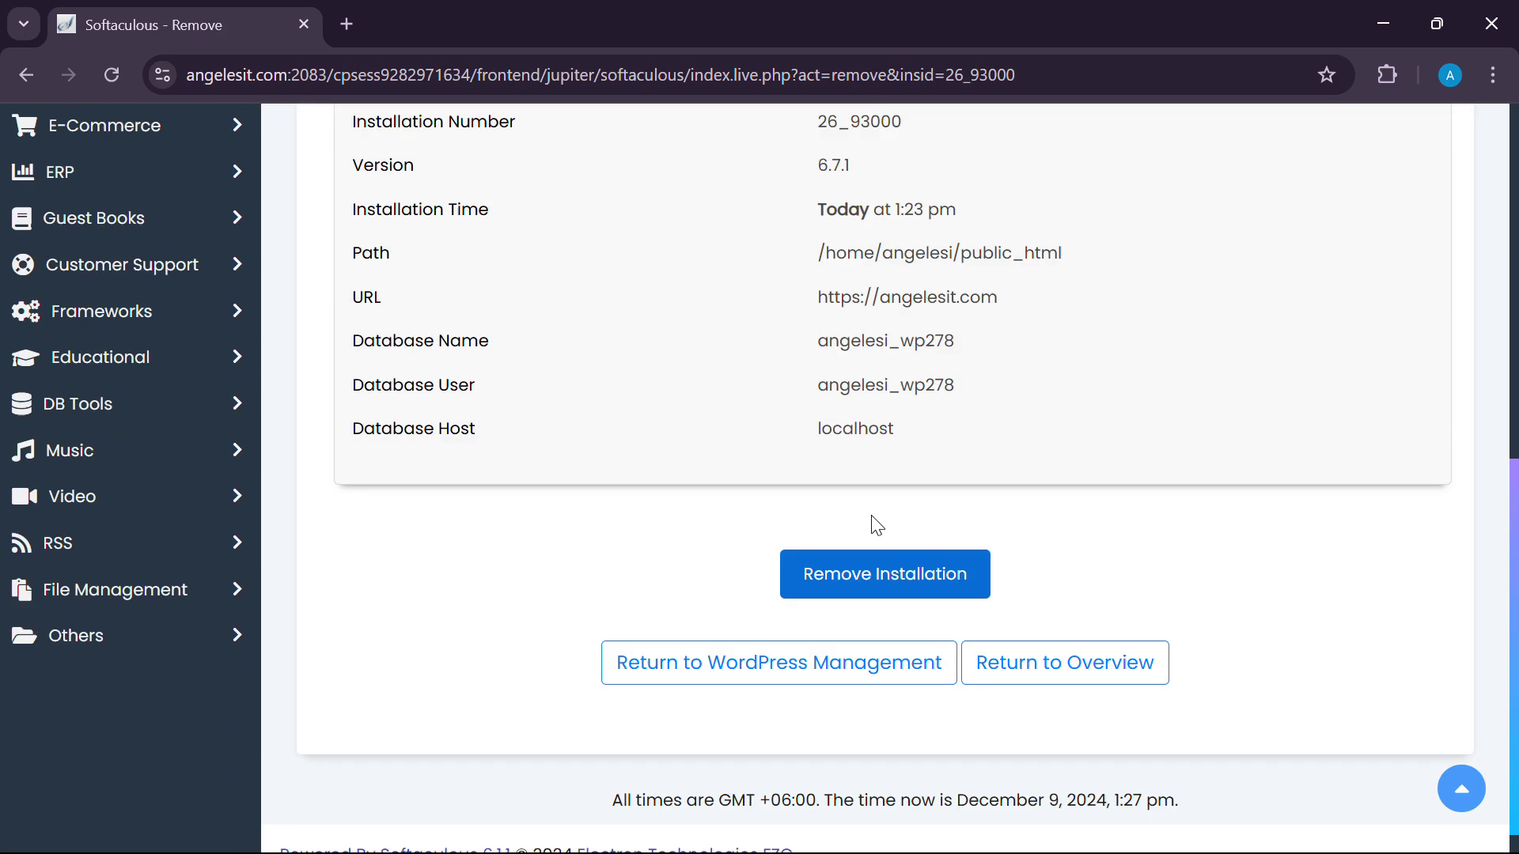
pyautogui.click(878, 558)
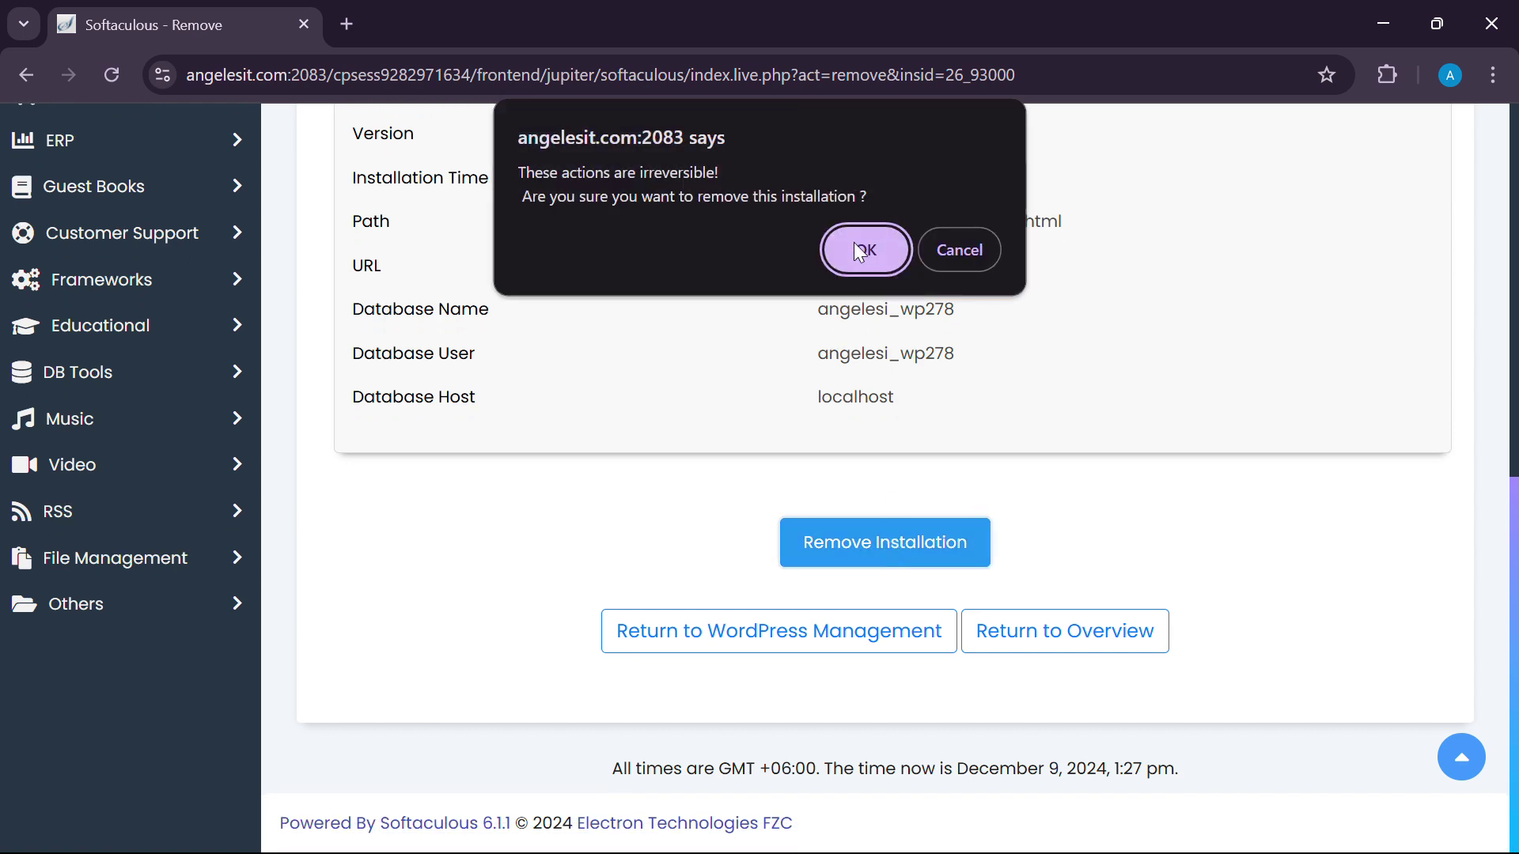
pyautogui.click(863, 249)
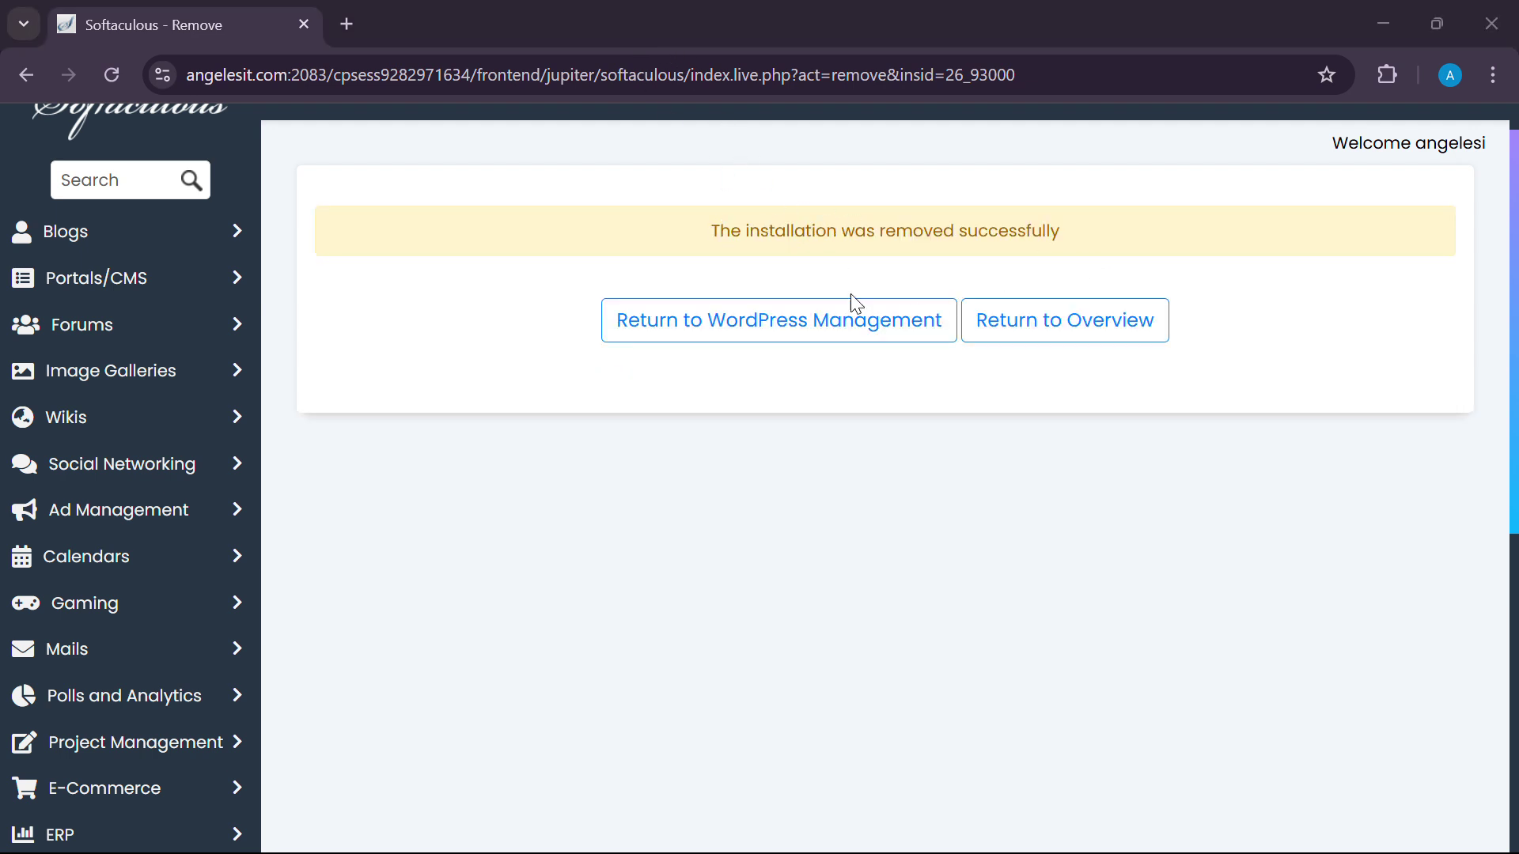
# Open angelesit.com in a new tab, examine what the site root serves, and reload it.
pyautogui.scroll(1, 701, 353)
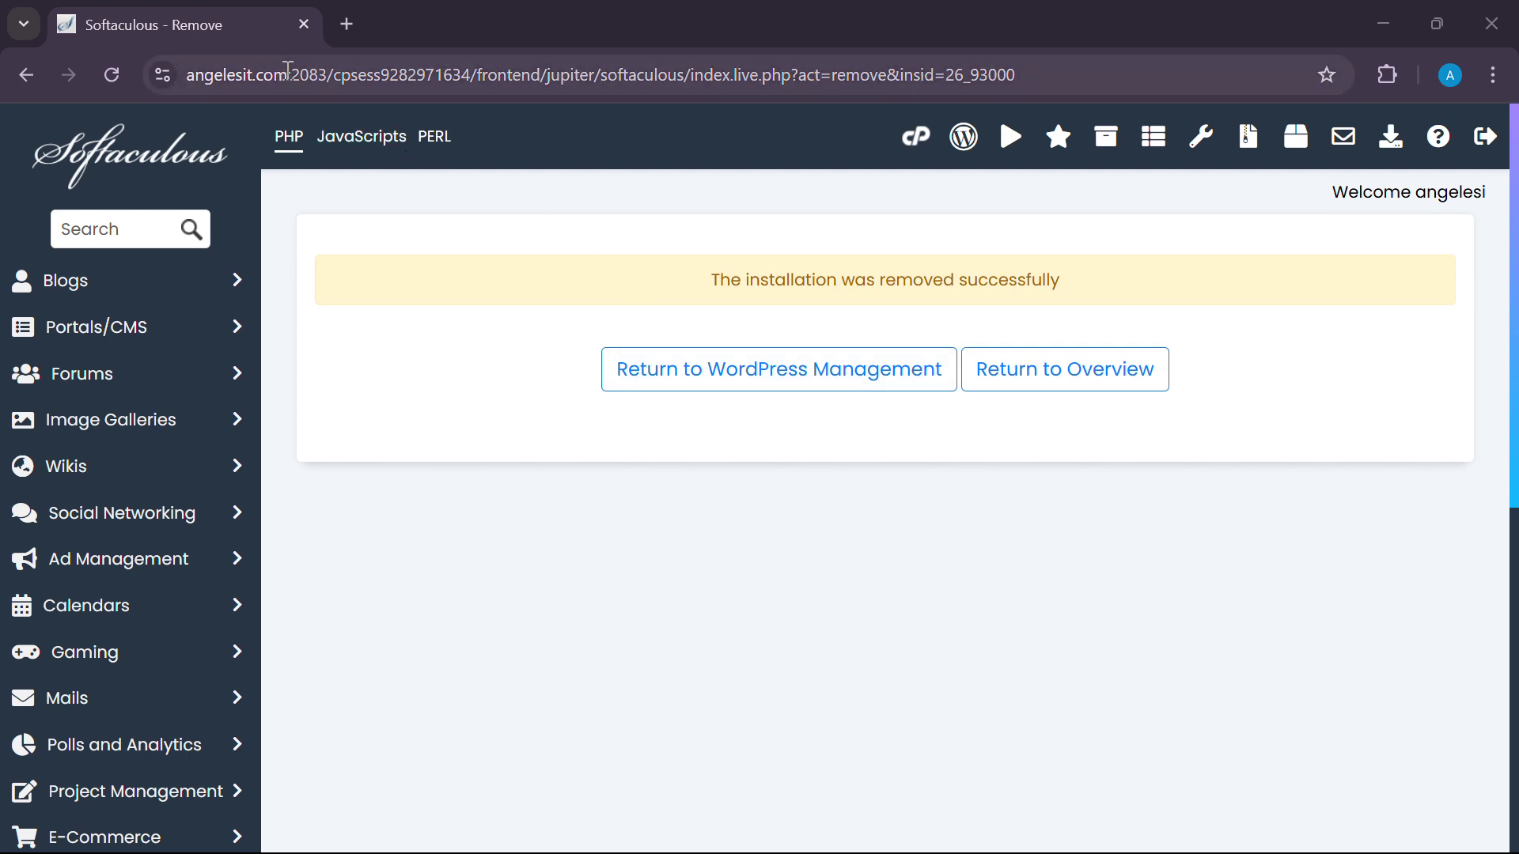
pyautogui.moveTo(287, 75); pyautogui.dragTo(366, 31)
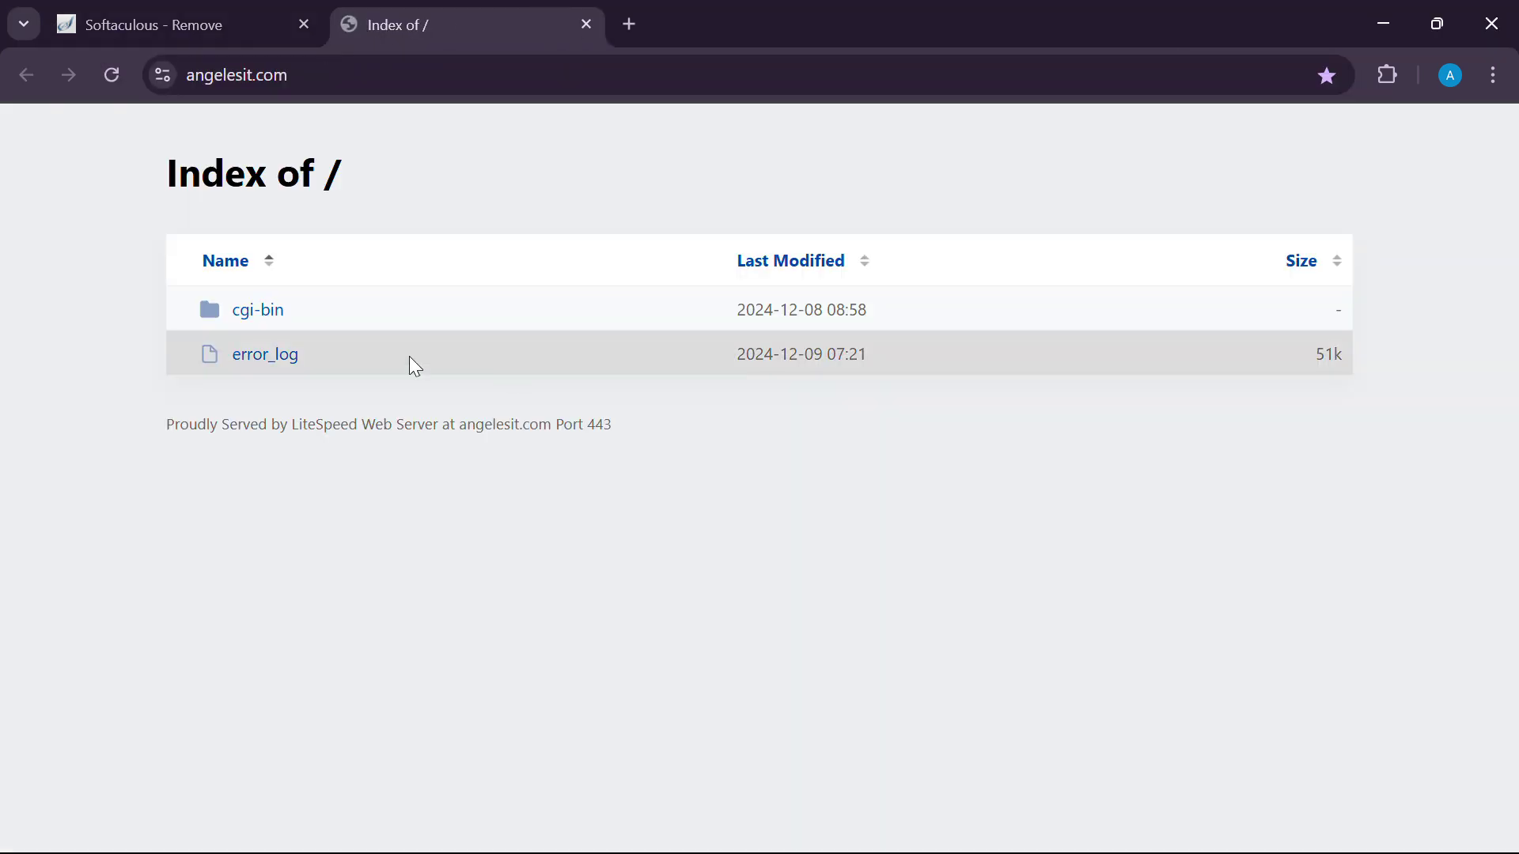
pyautogui.moveTo(103, 147); pyautogui.dragTo(421, 184)
pyautogui.click(895, 452)
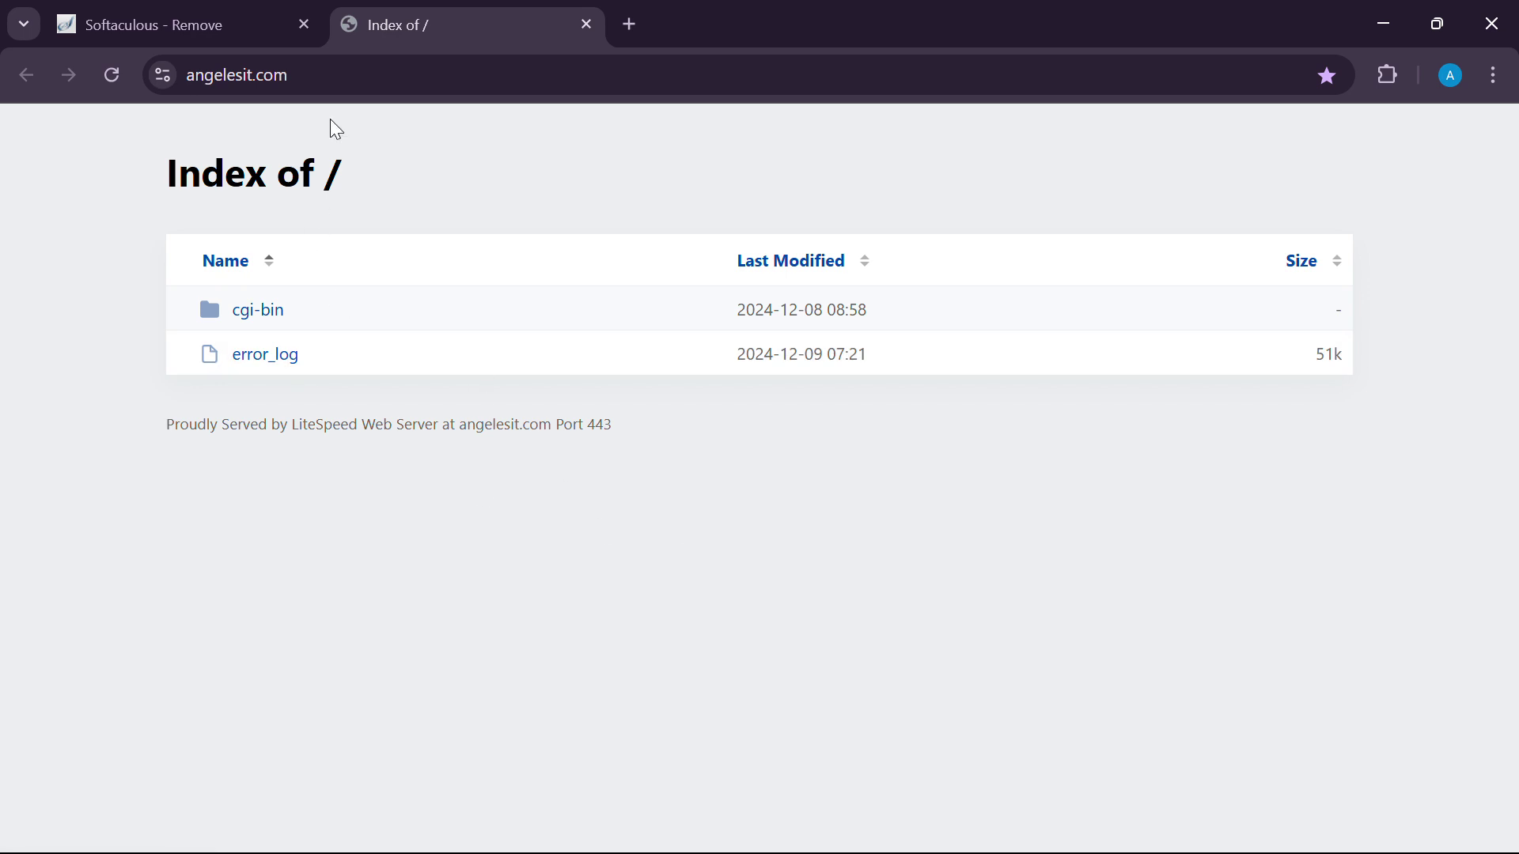
pyautogui.click(347, 63)
pyautogui.press('Return')
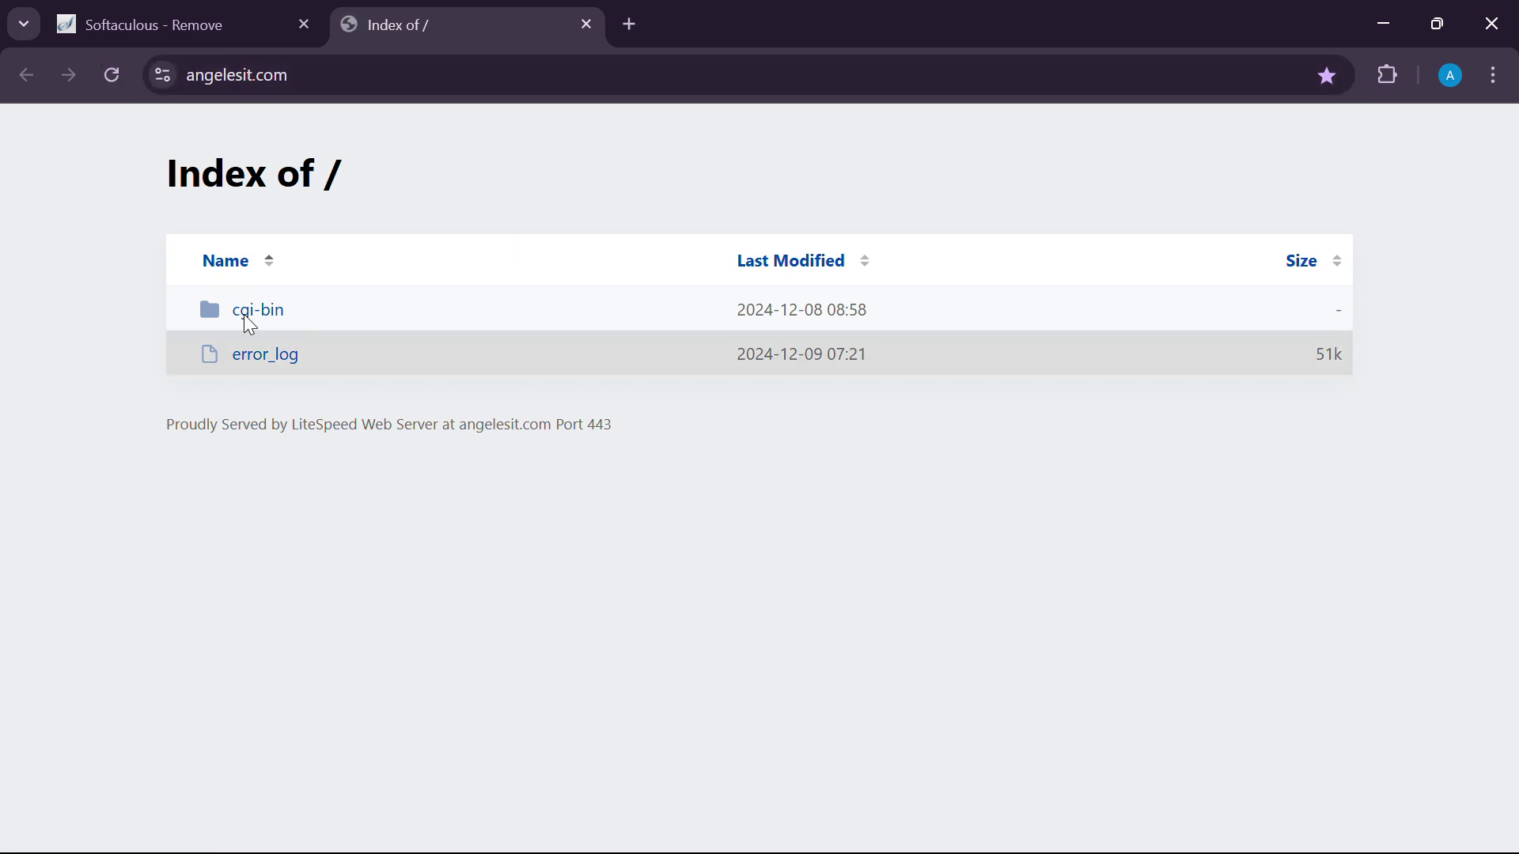
# Return to the Softaculous tab and look over the WordPress Management page.
pyautogui.click(191, 26)
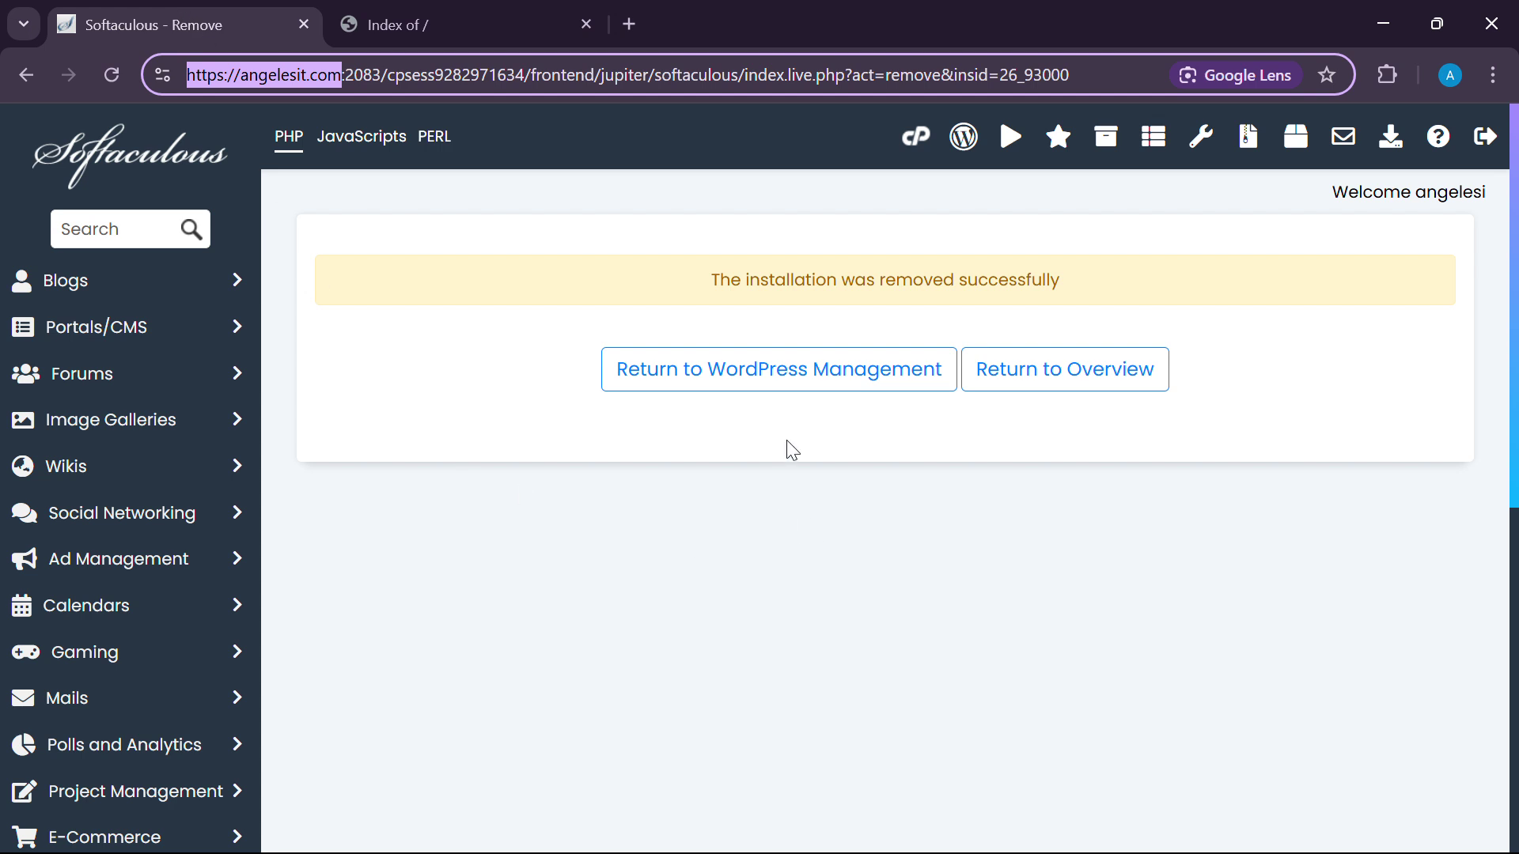
pyautogui.click(699, 363)
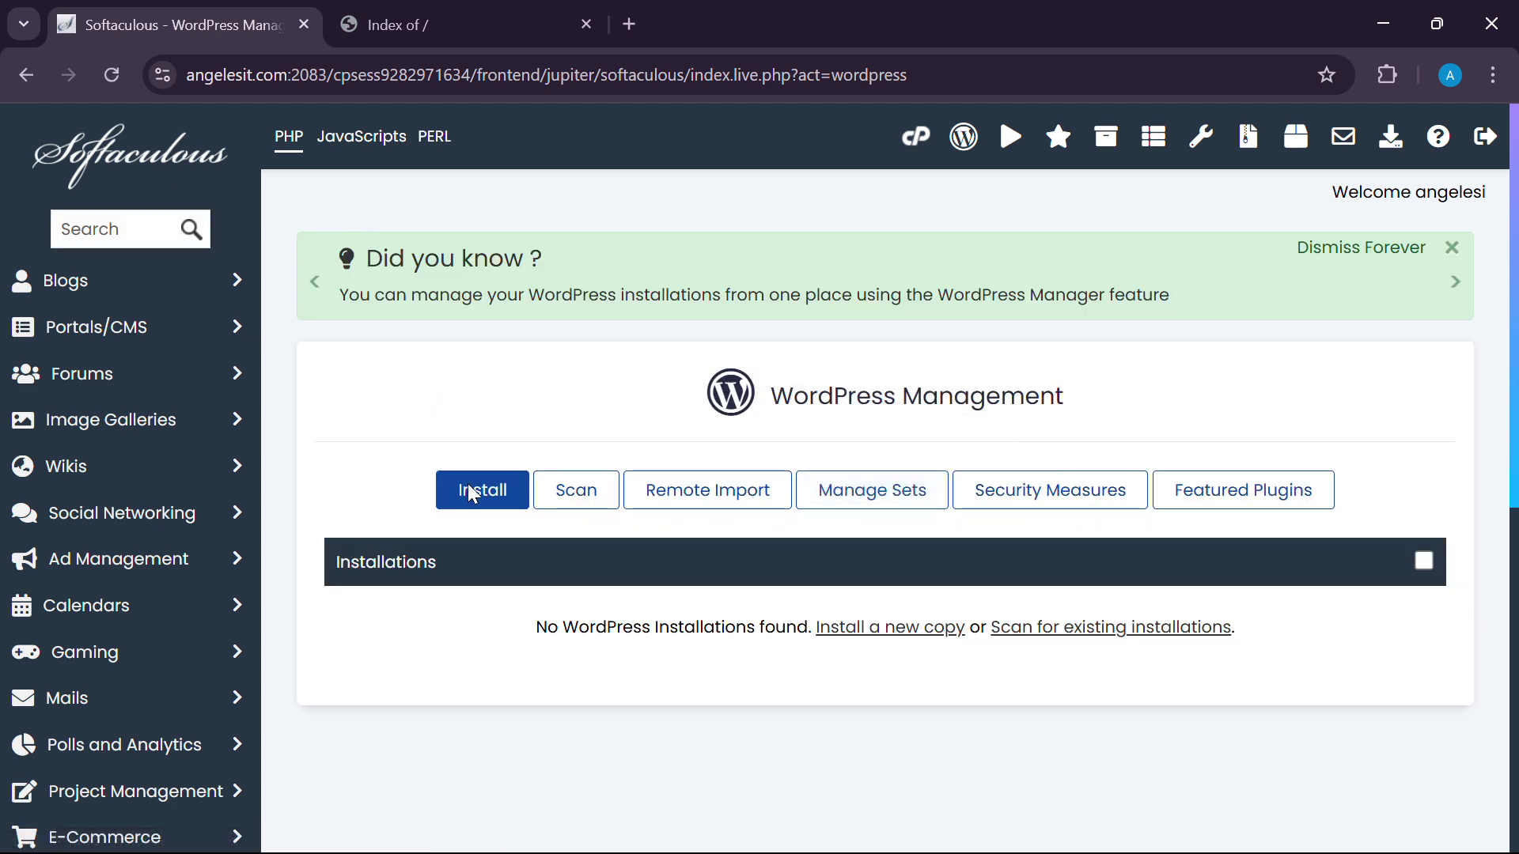
pyautogui.scroll(-4, 477, 363)
pyautogui.scroll(3, 502, 335)
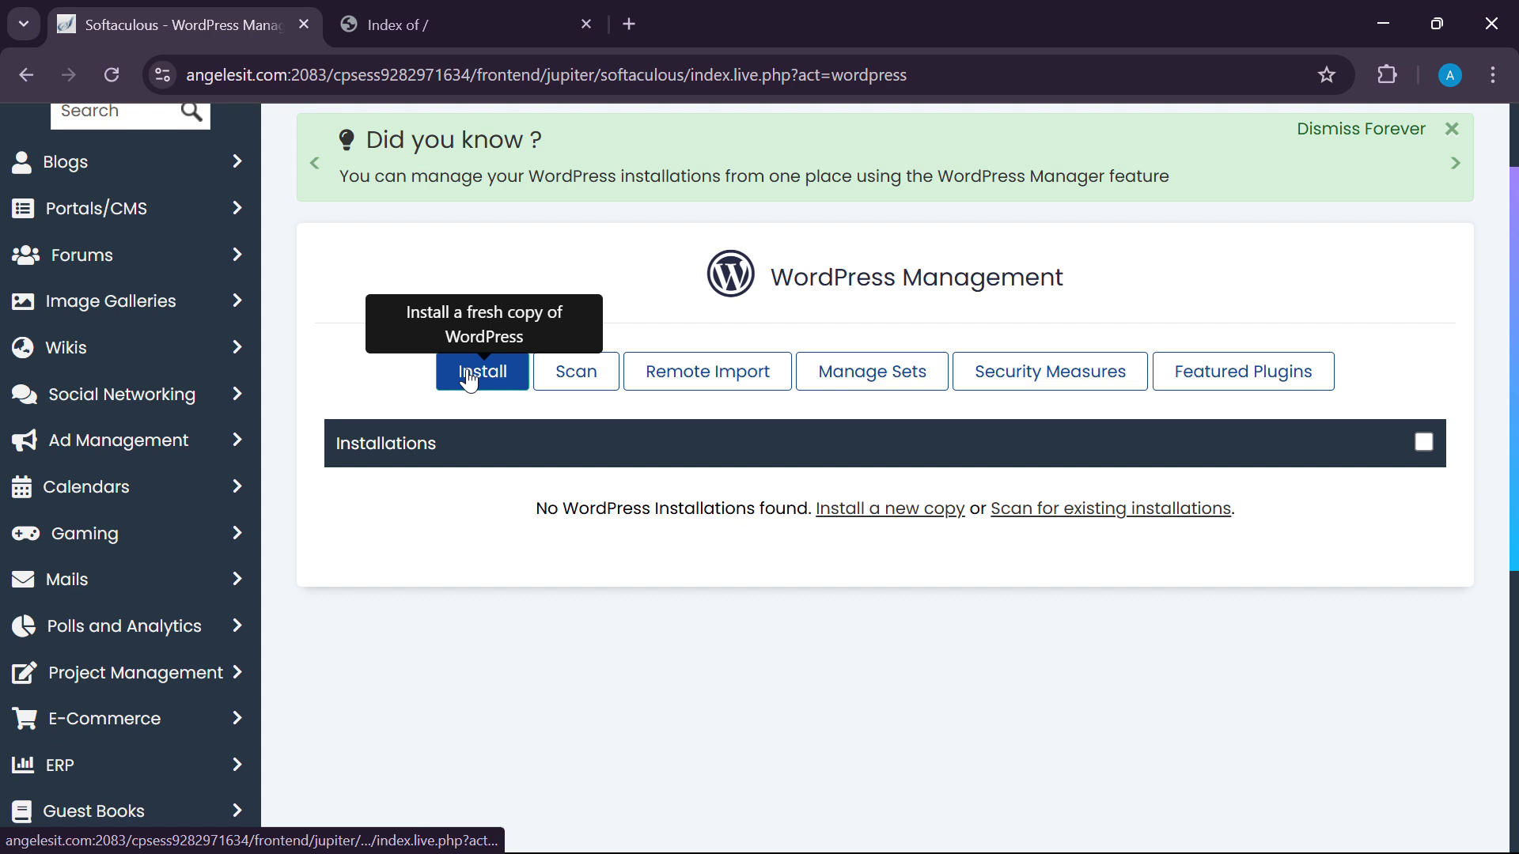
# Go back to the cPanel Tools page and reopen WordPress from the Softaculous Apps Installer scripts.
pyautogui.click(17, 79)
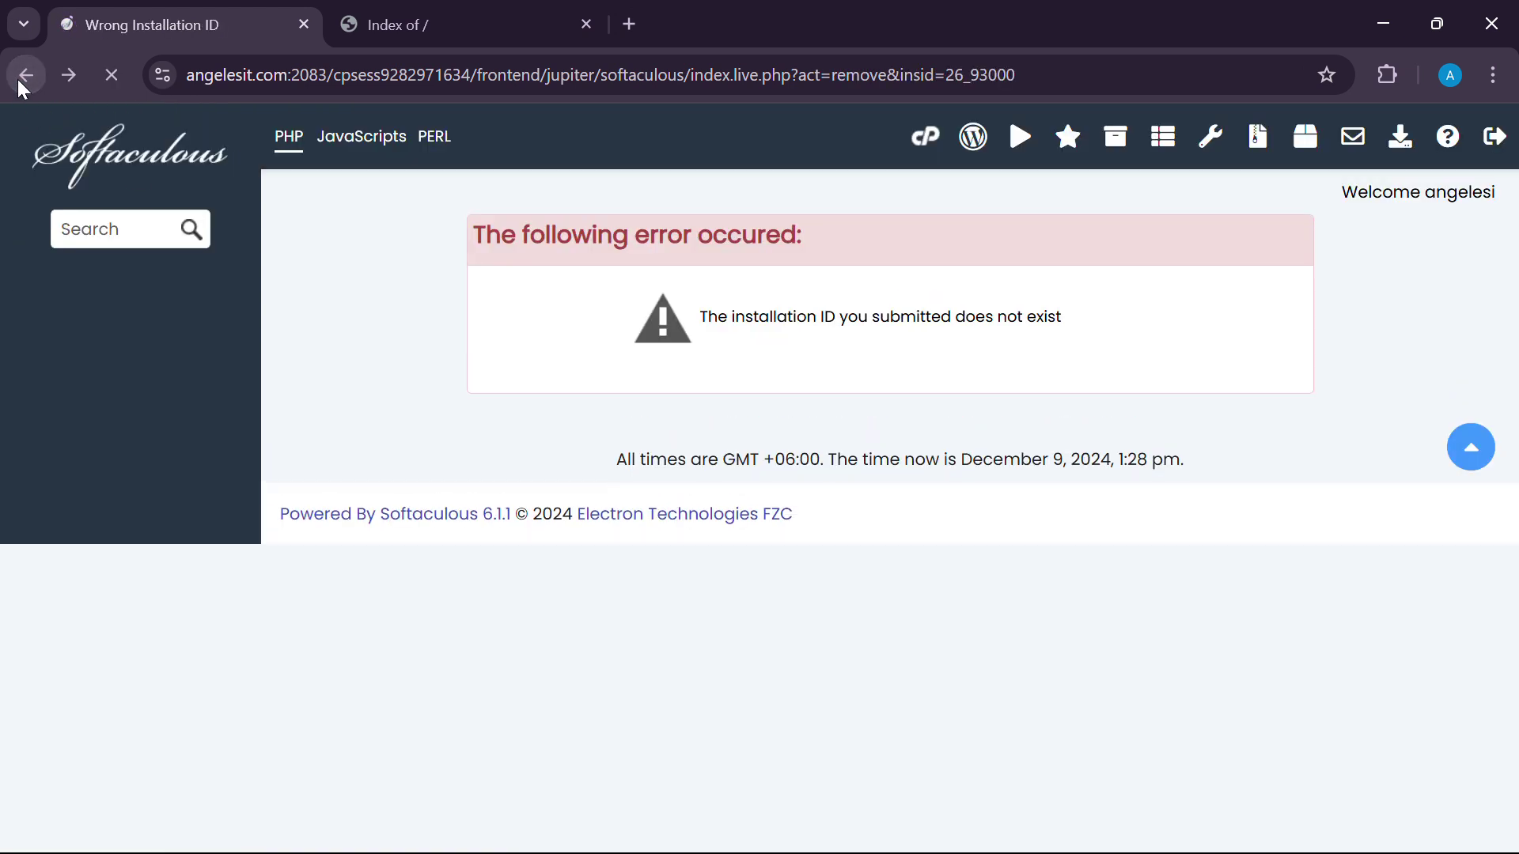
pyautogui.click(19, 82)
pyautogui.scroll(10, 583, 645)
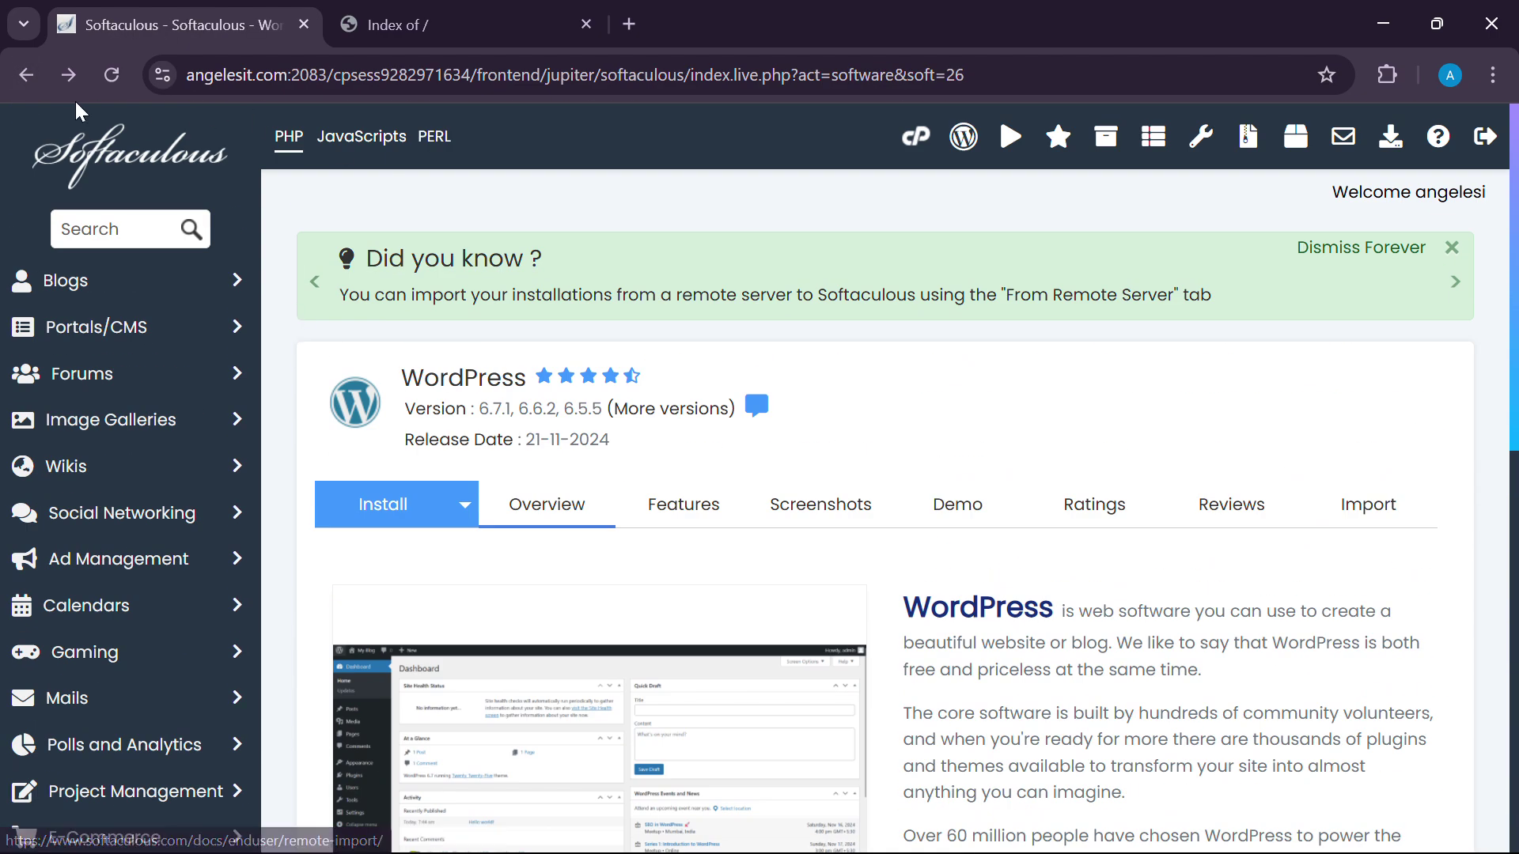
pyautogui.click(26, 74)
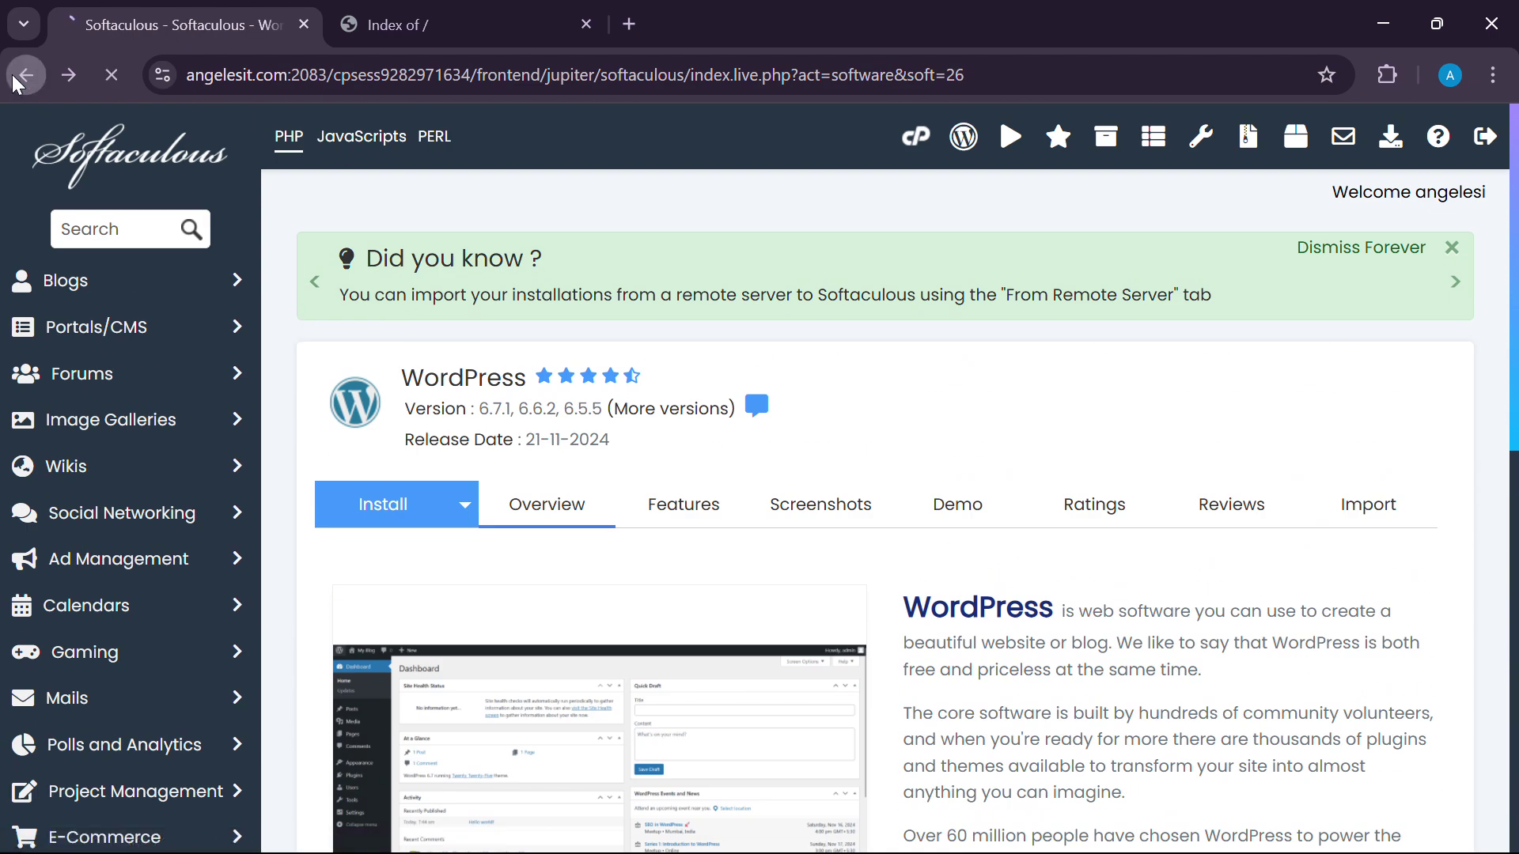
pyautogui.scroll(-20, 586, 632)
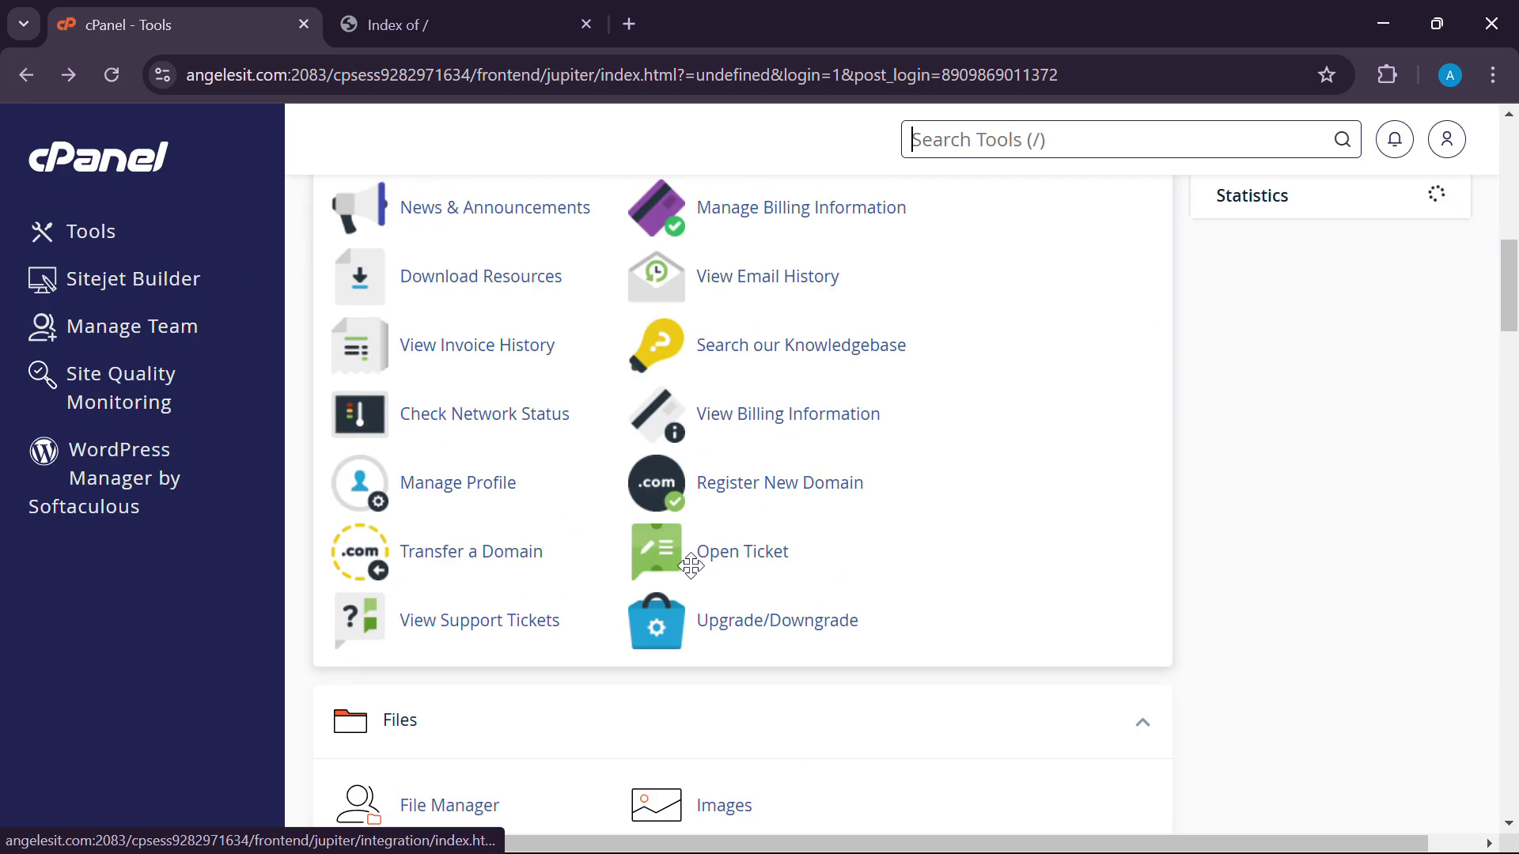
pyautogui.scroll(-2, 723, 616)
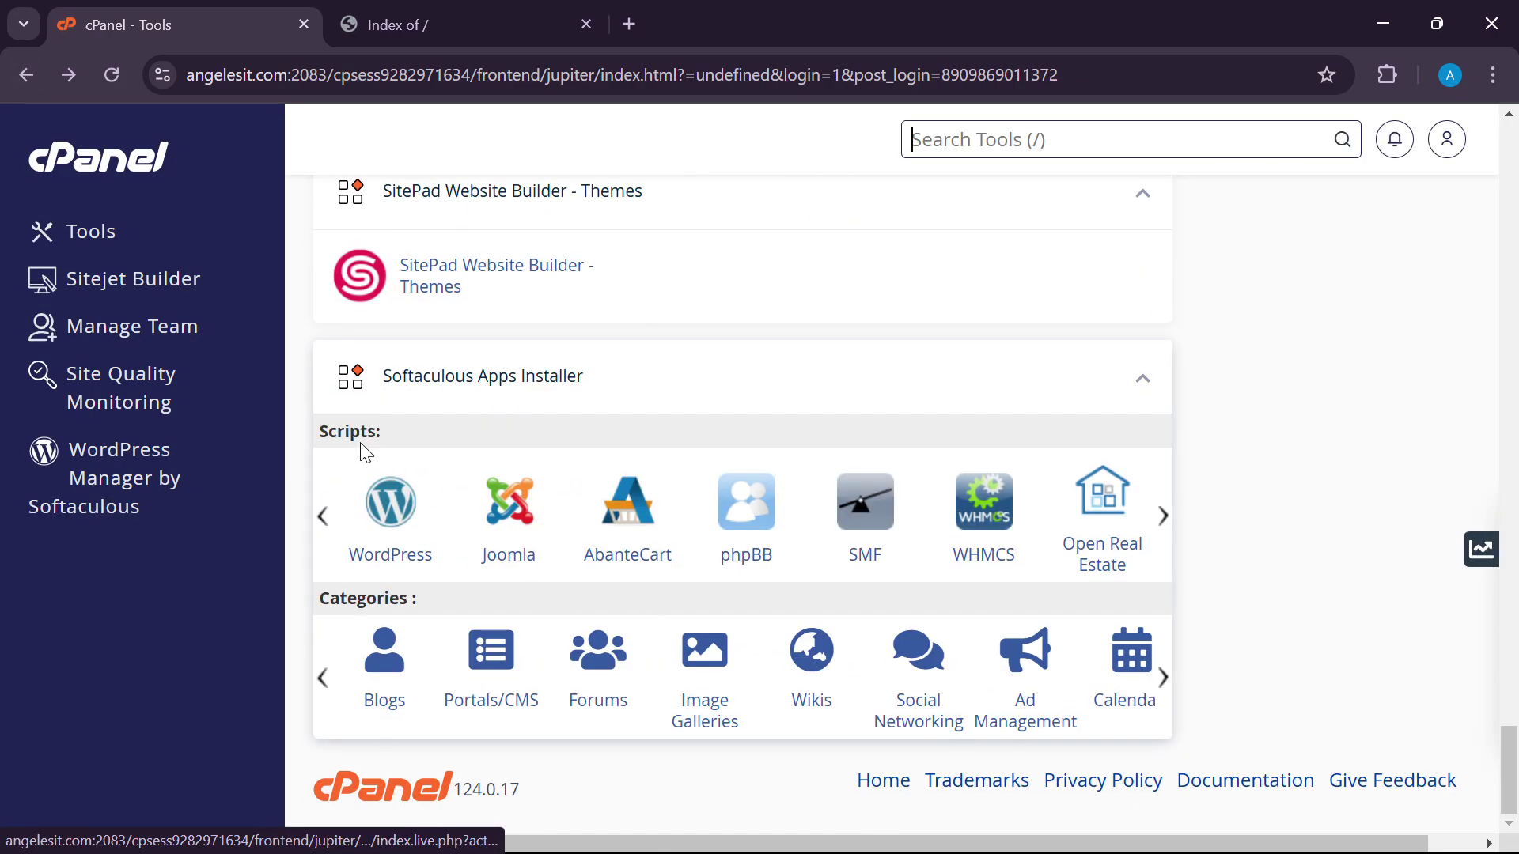
pyautogui.moveTo(395, 378); pyautogui.dragTo(495, 383)
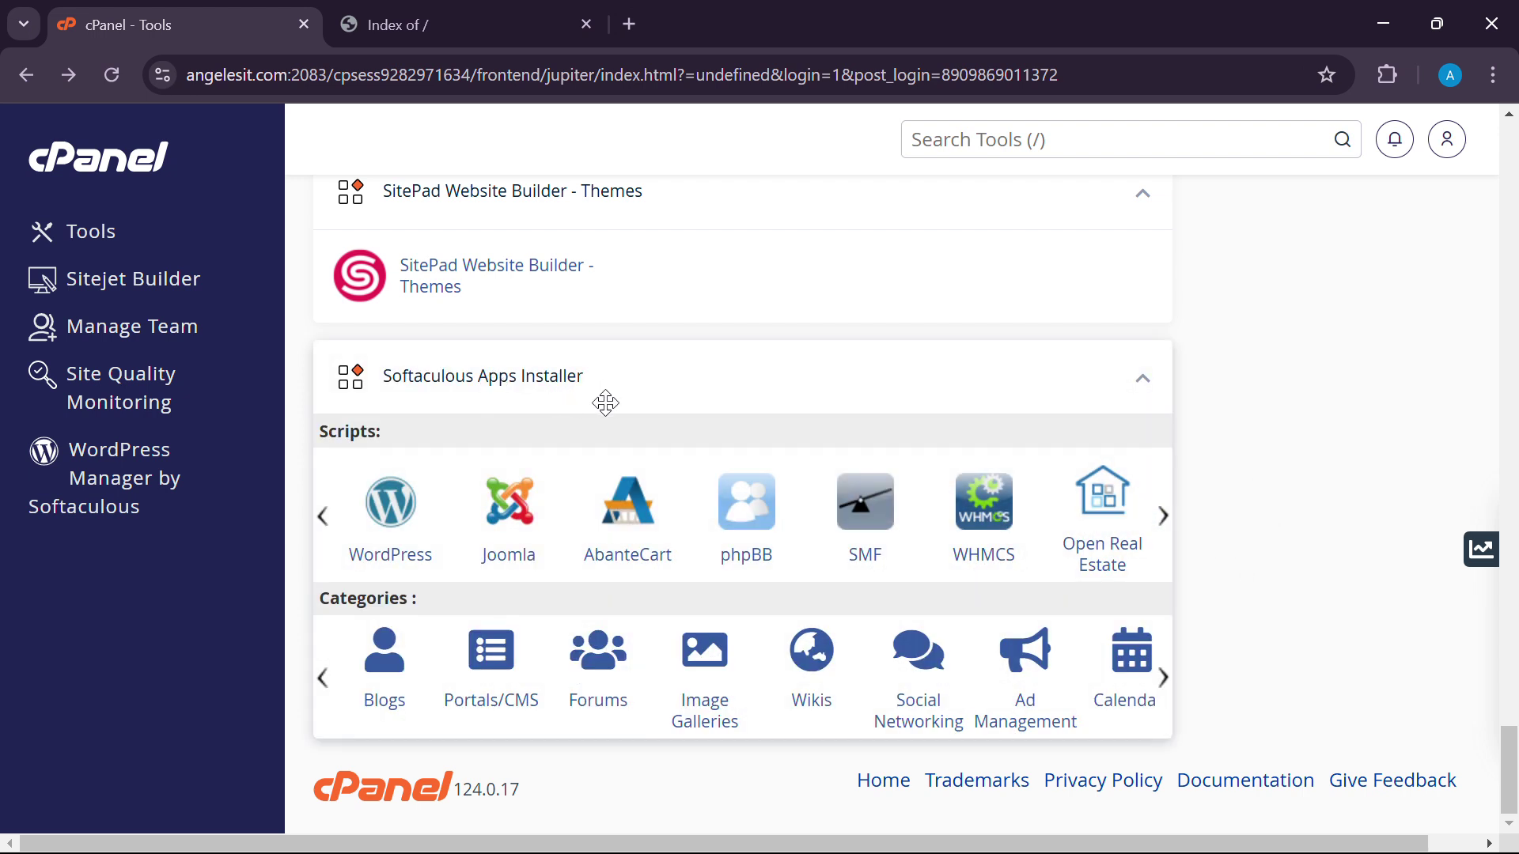
pyautogui.click(417, 511)
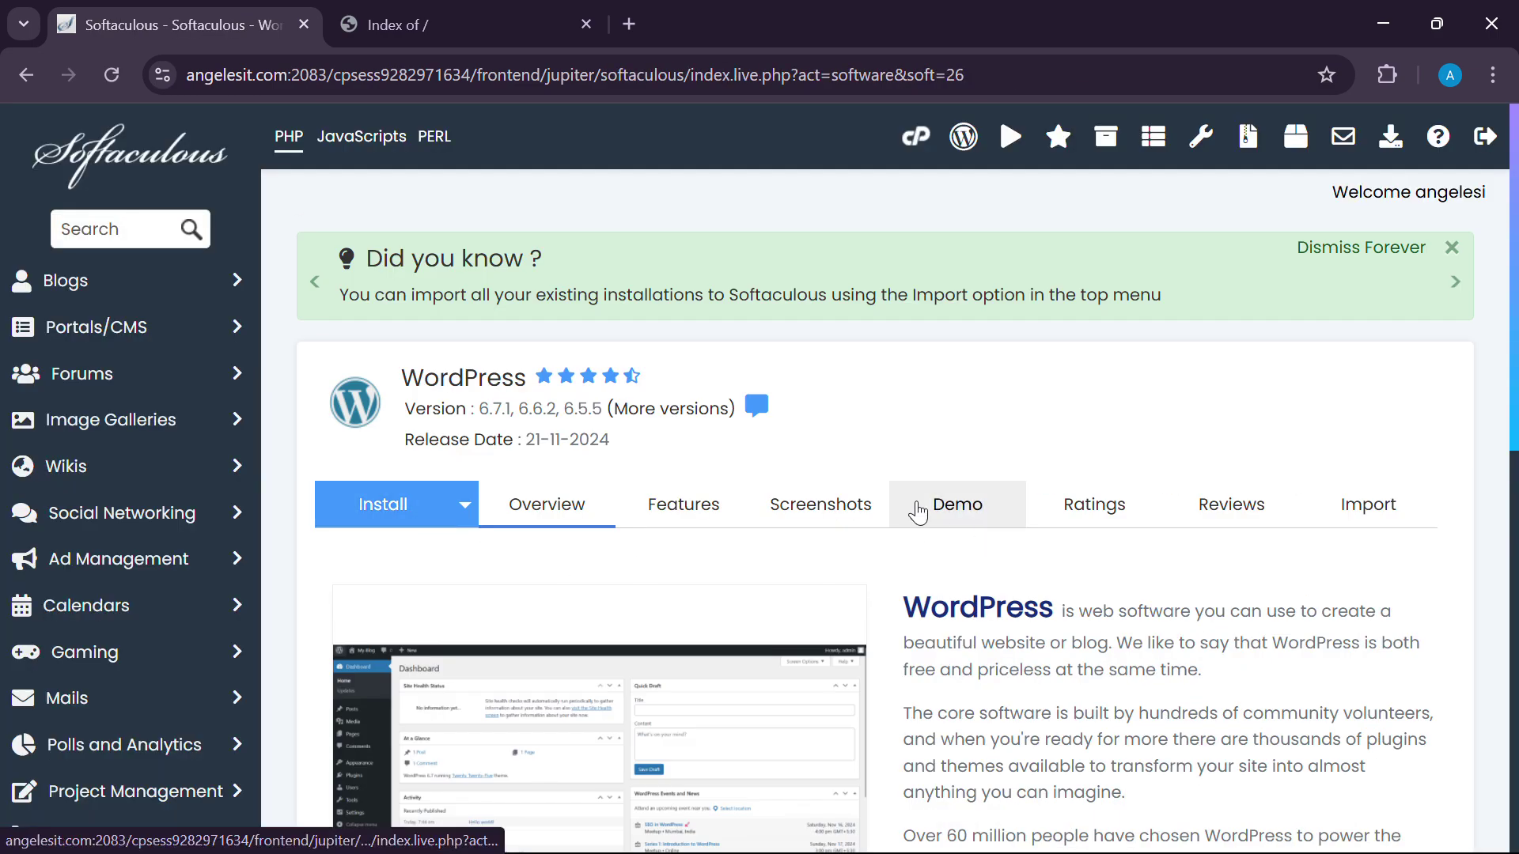
# Open the WordPress install form and bring its Software Setup section into view.
pyautogui.scroll(-3, 915, 509)
pyautogui.scroll(-4, 818, 726)
pyautogui.scroll(7, 366, 566)
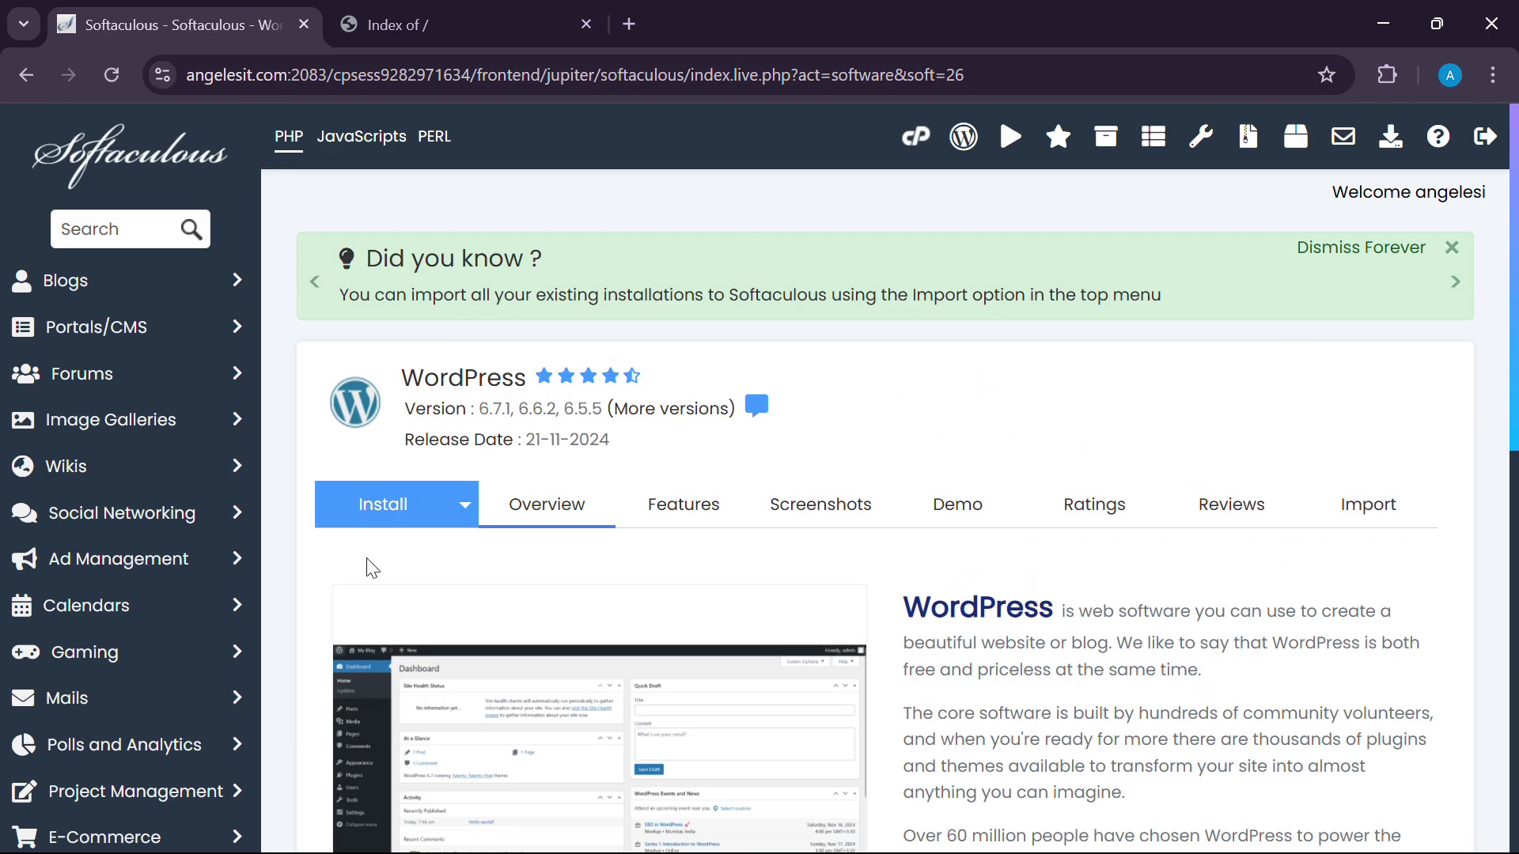
pyautogui.click(383, 522)
pyautogui.scroll(-3, 730, 626)
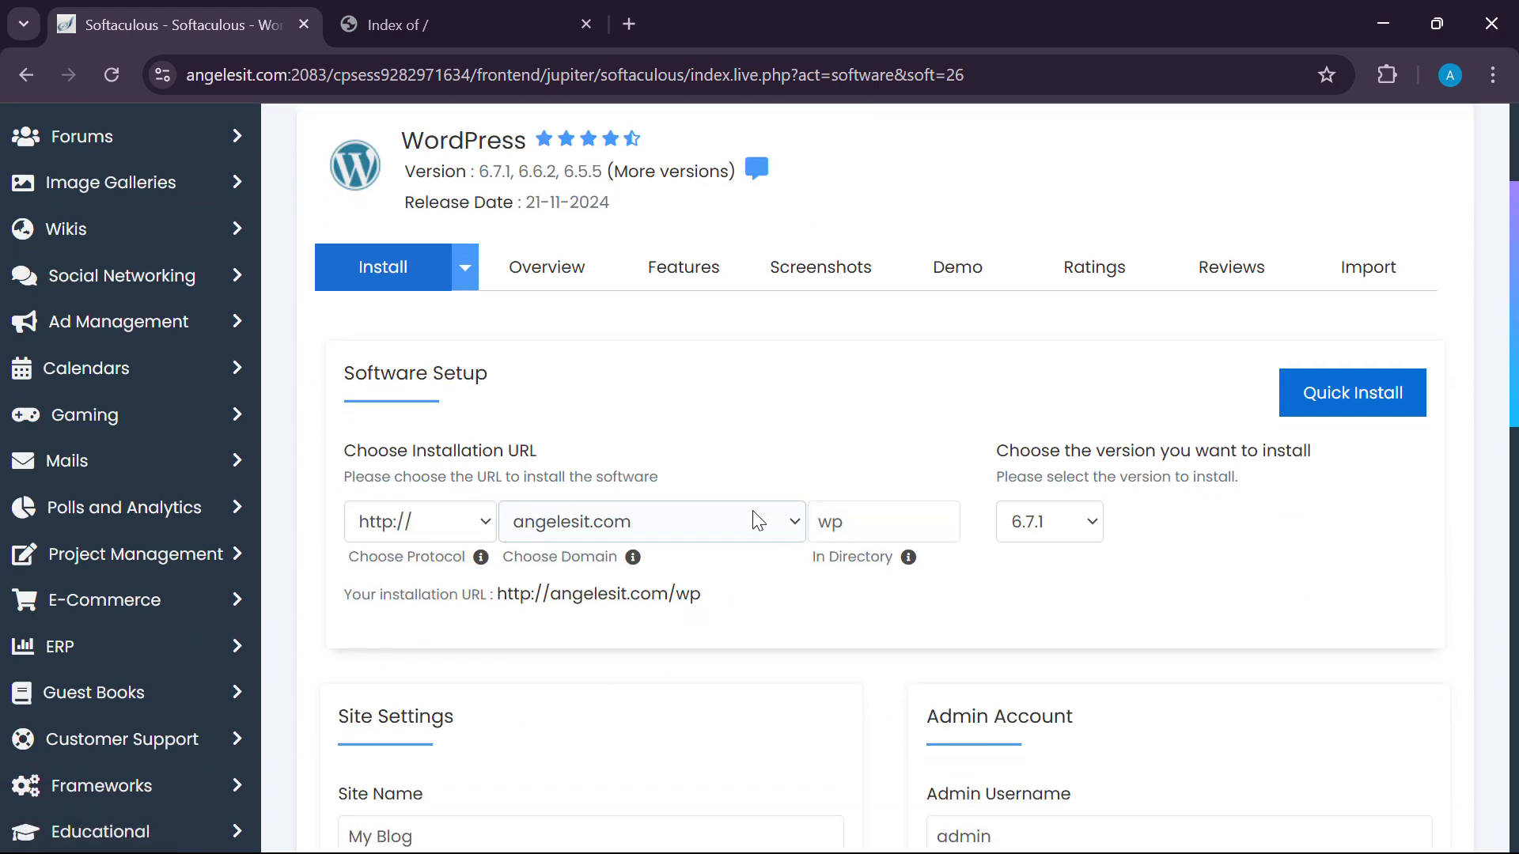
pyautogui.scroll(-3, 712, 483)
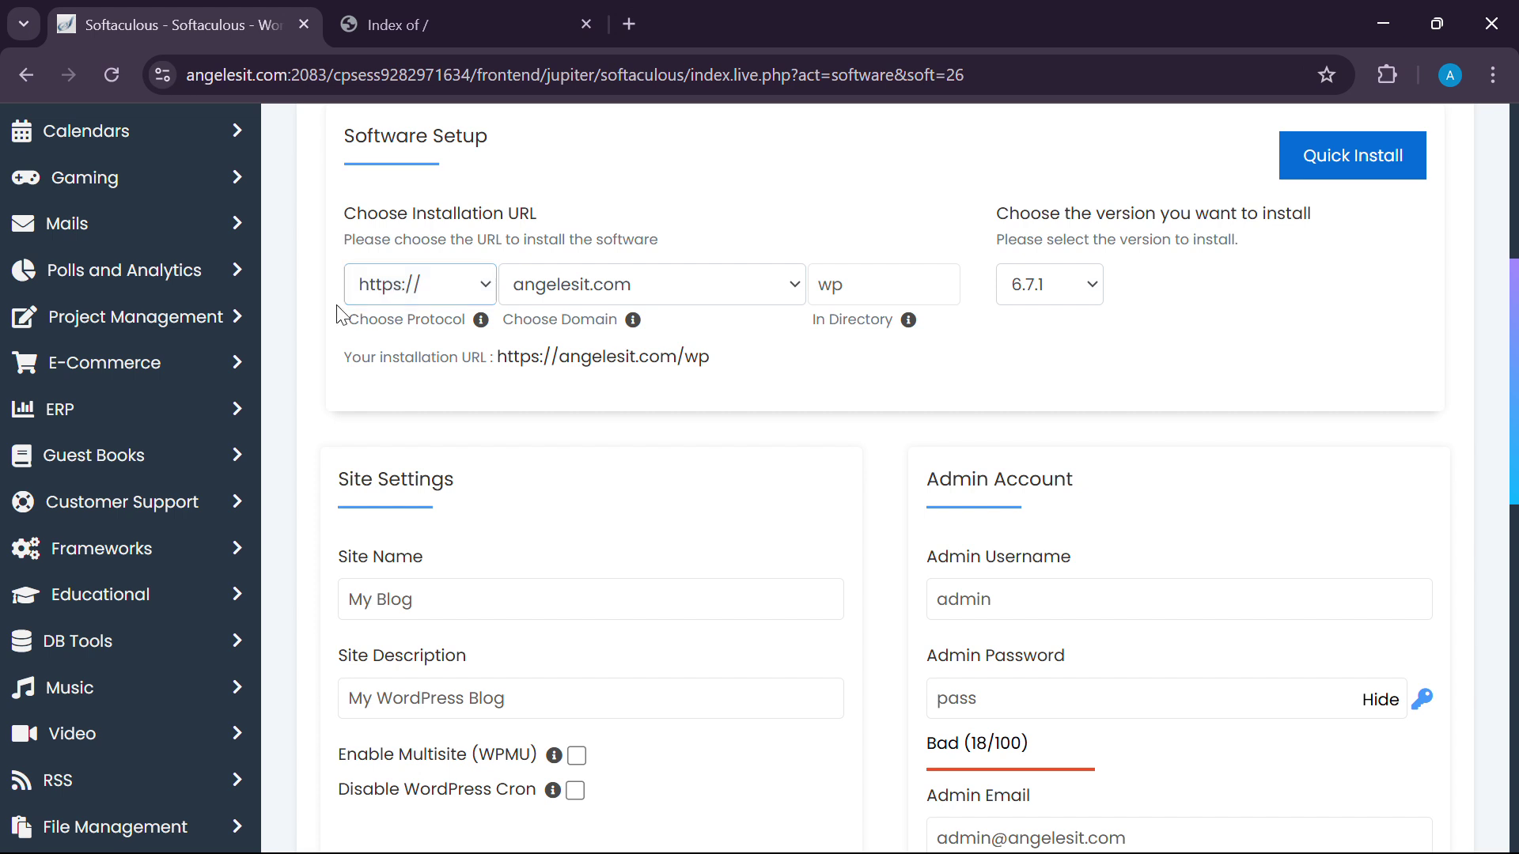
pyautogui.click(485, 293)
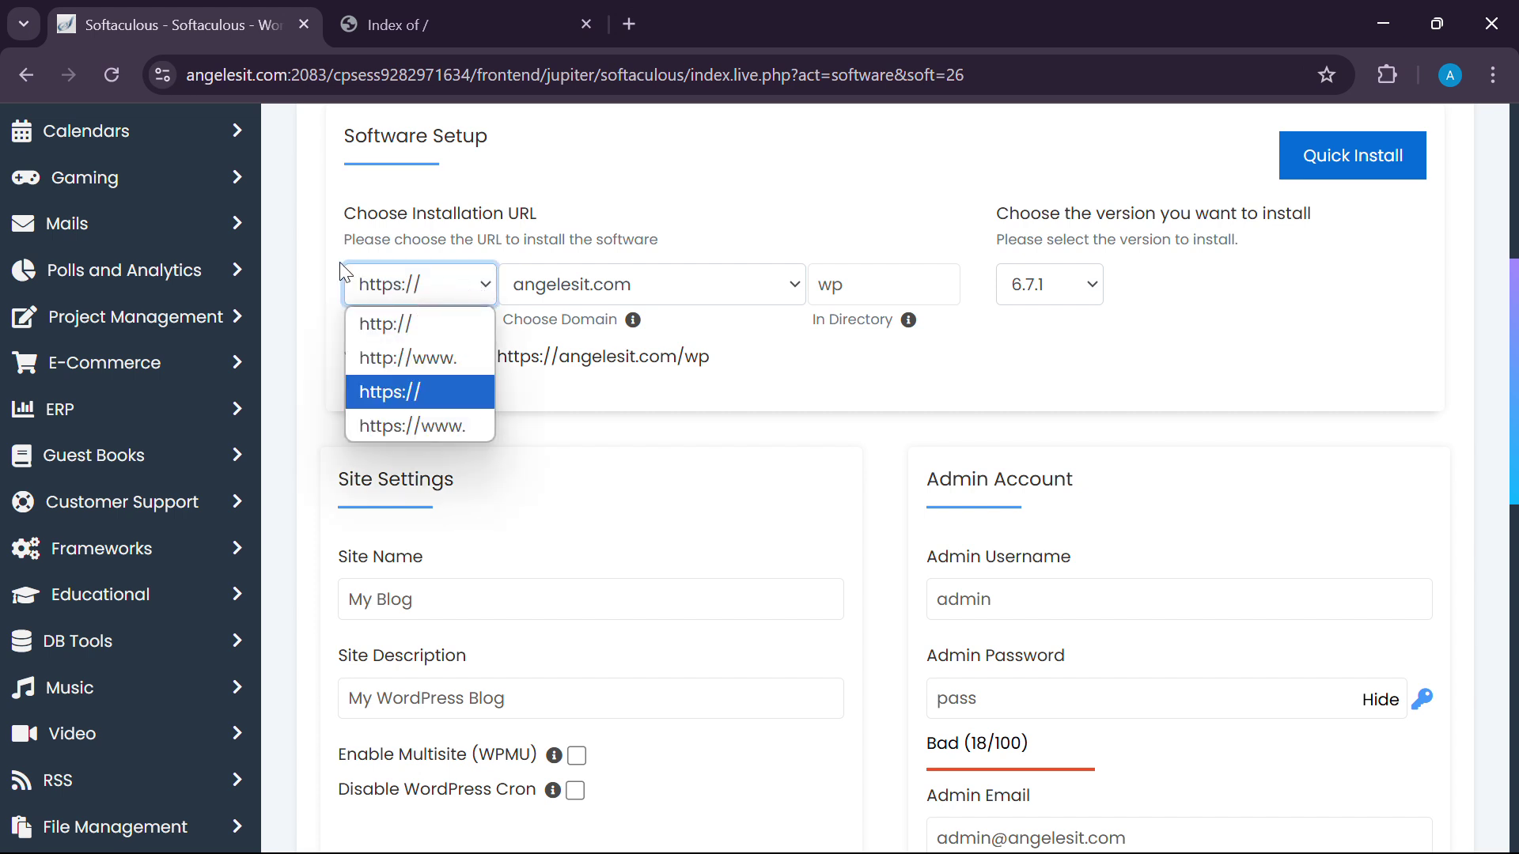
pyautogui.click(345, 272)
pyautogui.click(477, 287)
pyautogui.click(430, 393)
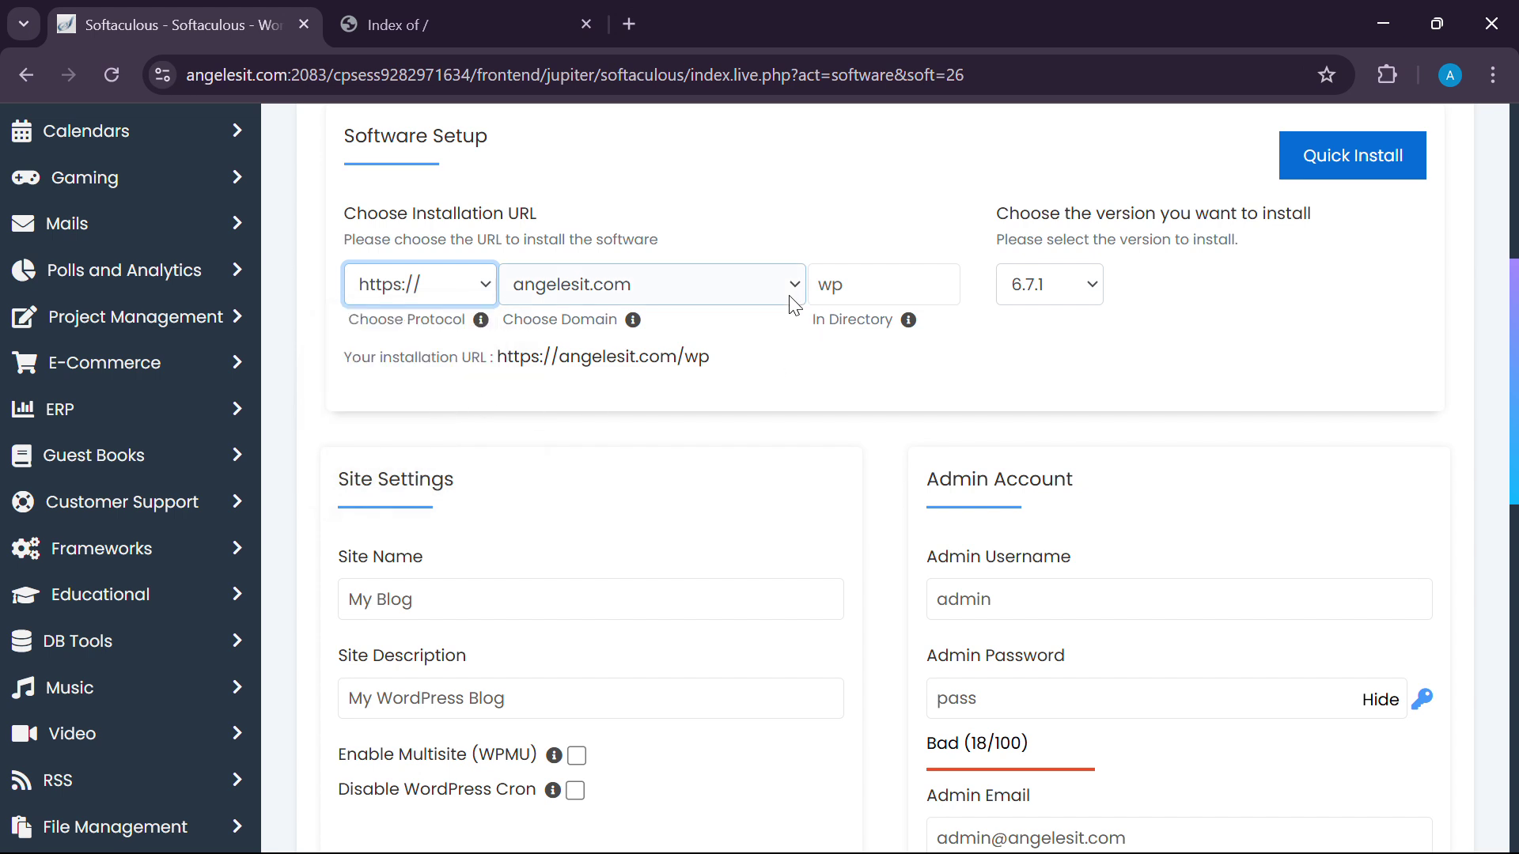
pyautogui.click(734, 287)
pyautogui.click(788, 319)
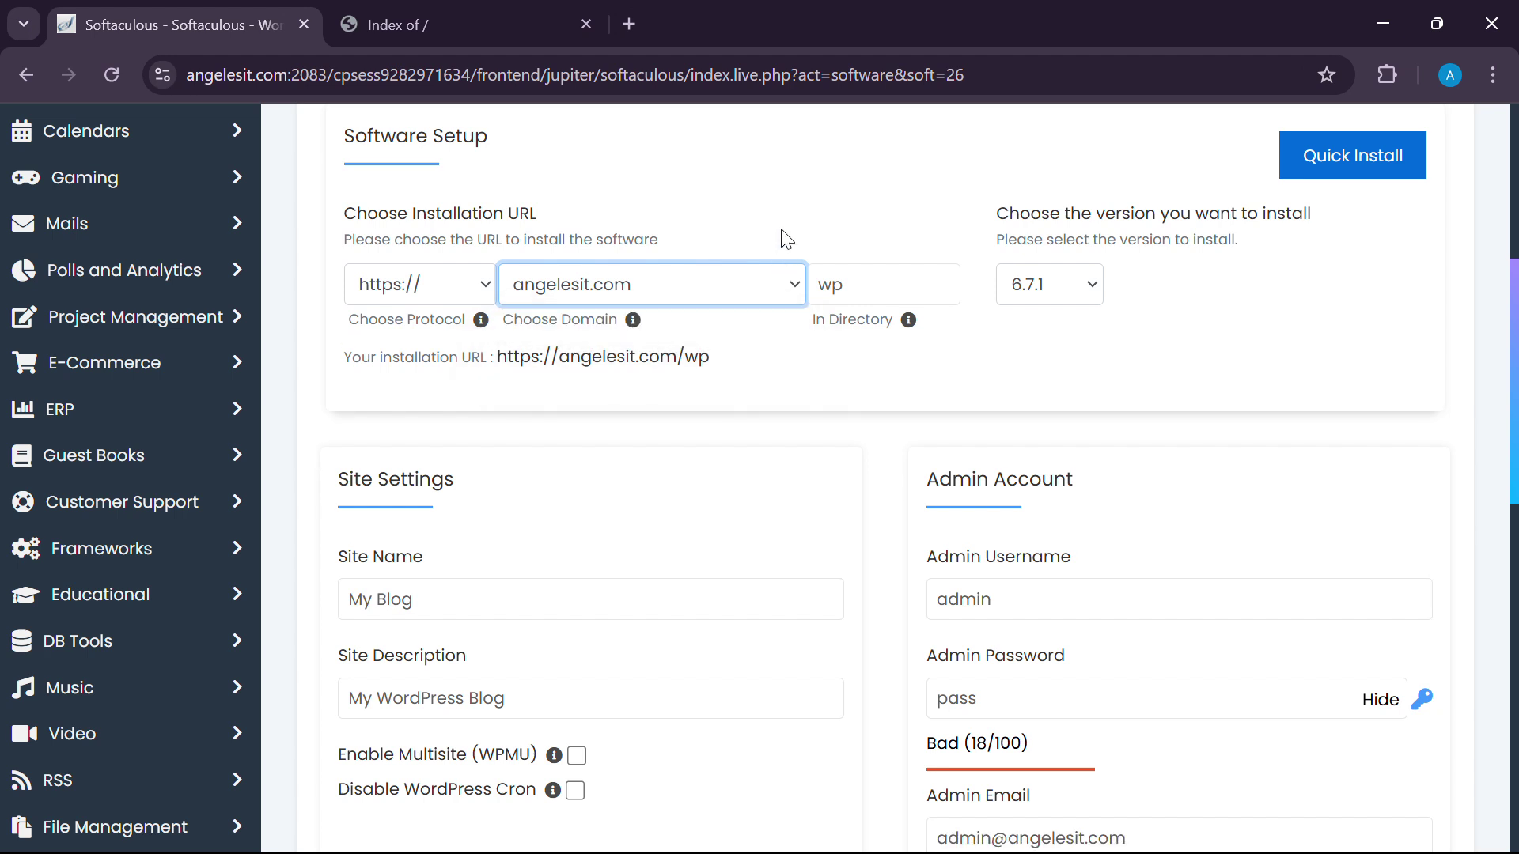
# Clear the wp installation directory and check the resulting installation URL.
pyautogui.click(858, 299)
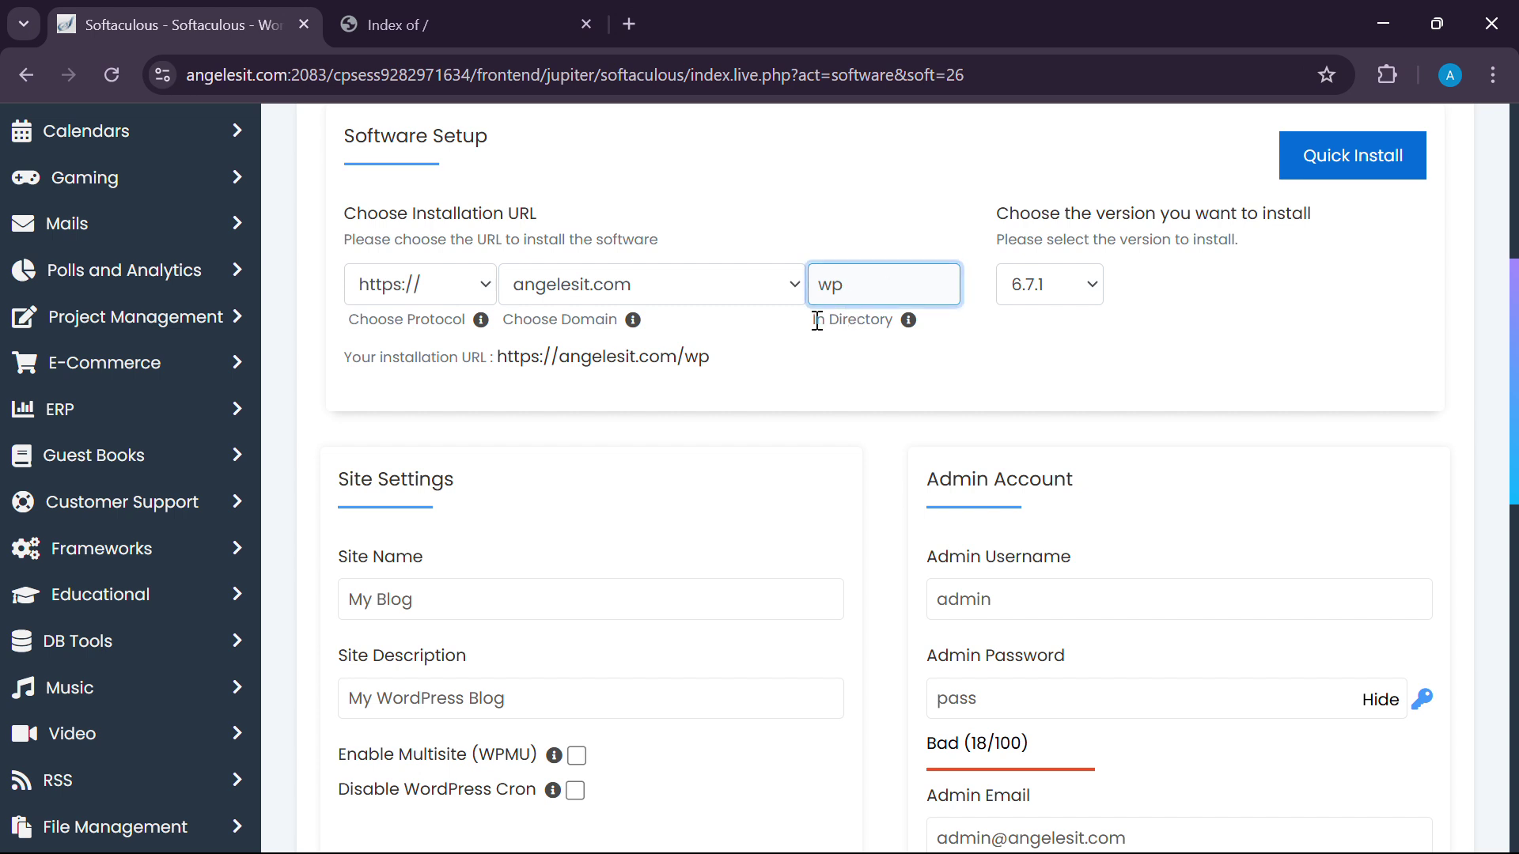
pyautogui.moveTo(889, 283); pyautogui.dragTo(788, 299)
pyautogui.moveTo(711, 360); pyautogui.dragTo(493, 360)
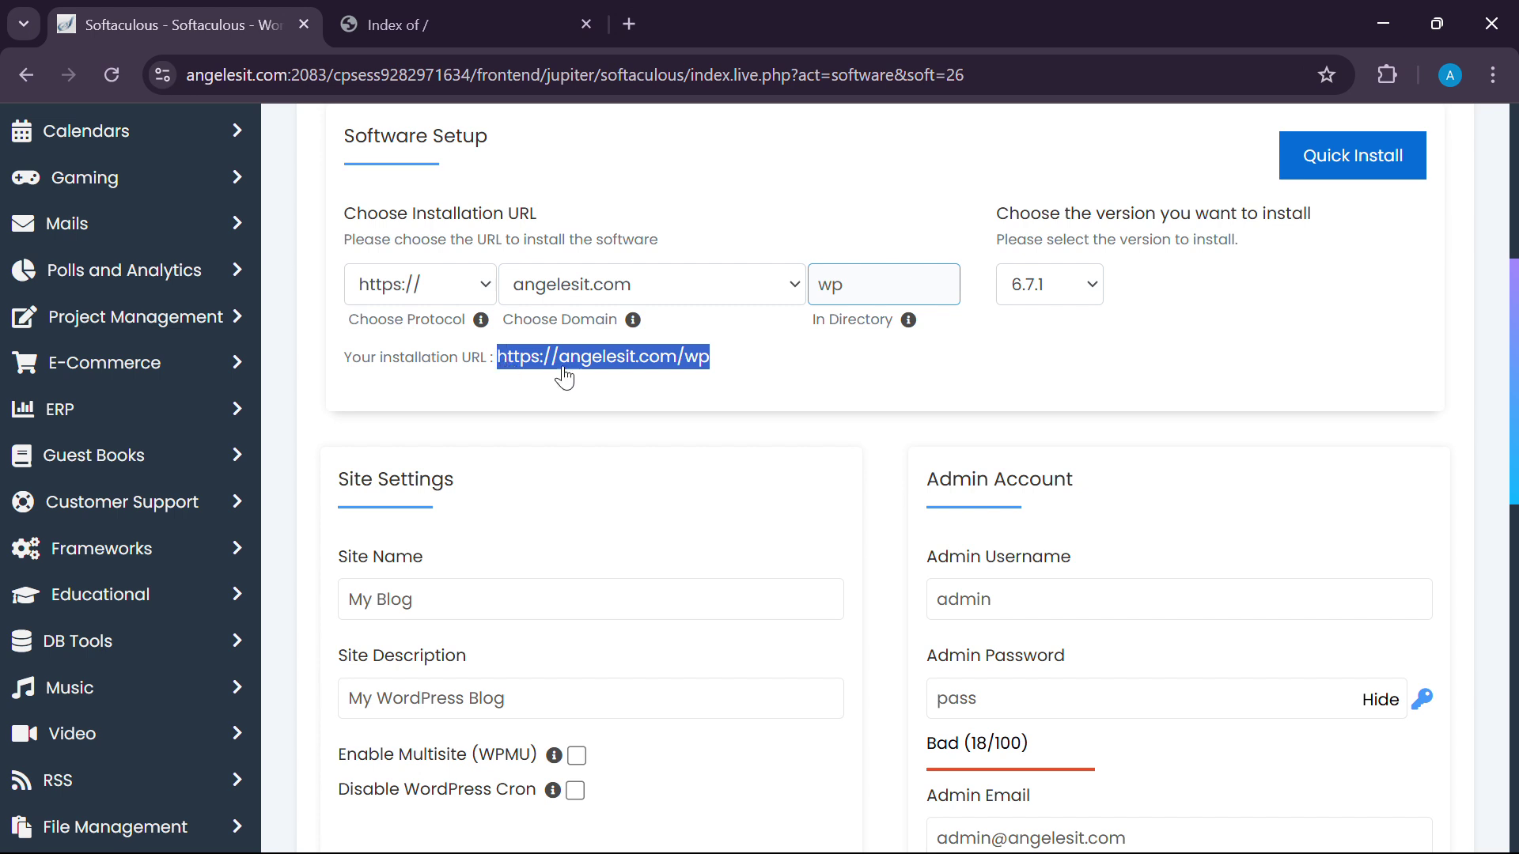
pyautogui.click(883, 282)
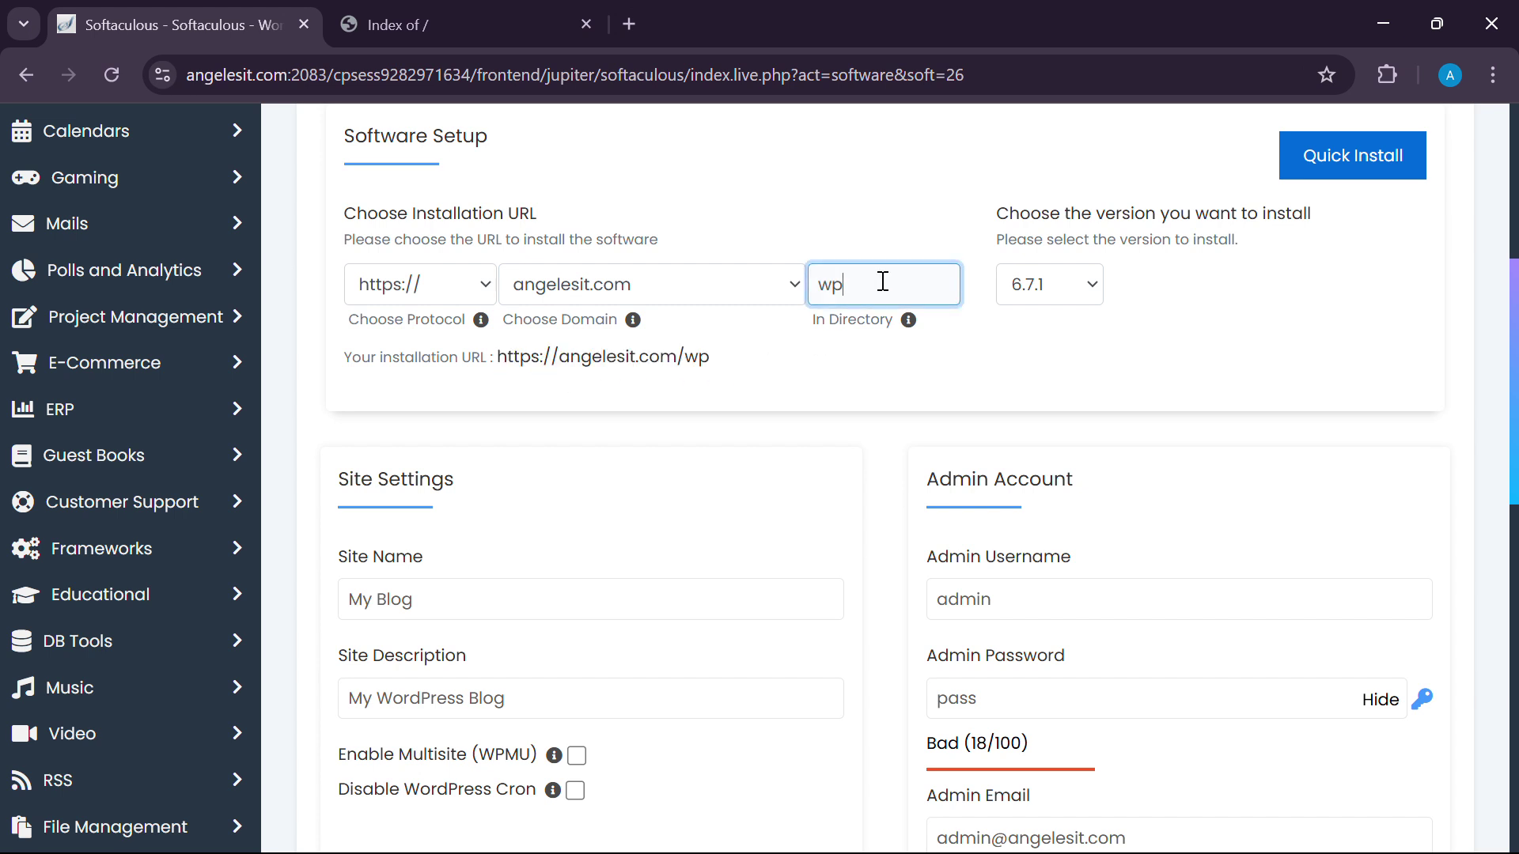
pyautogui.press('BackSpace')
pyautogui.moveTo(685, 365); pyautogui.dragTo(501, 366)
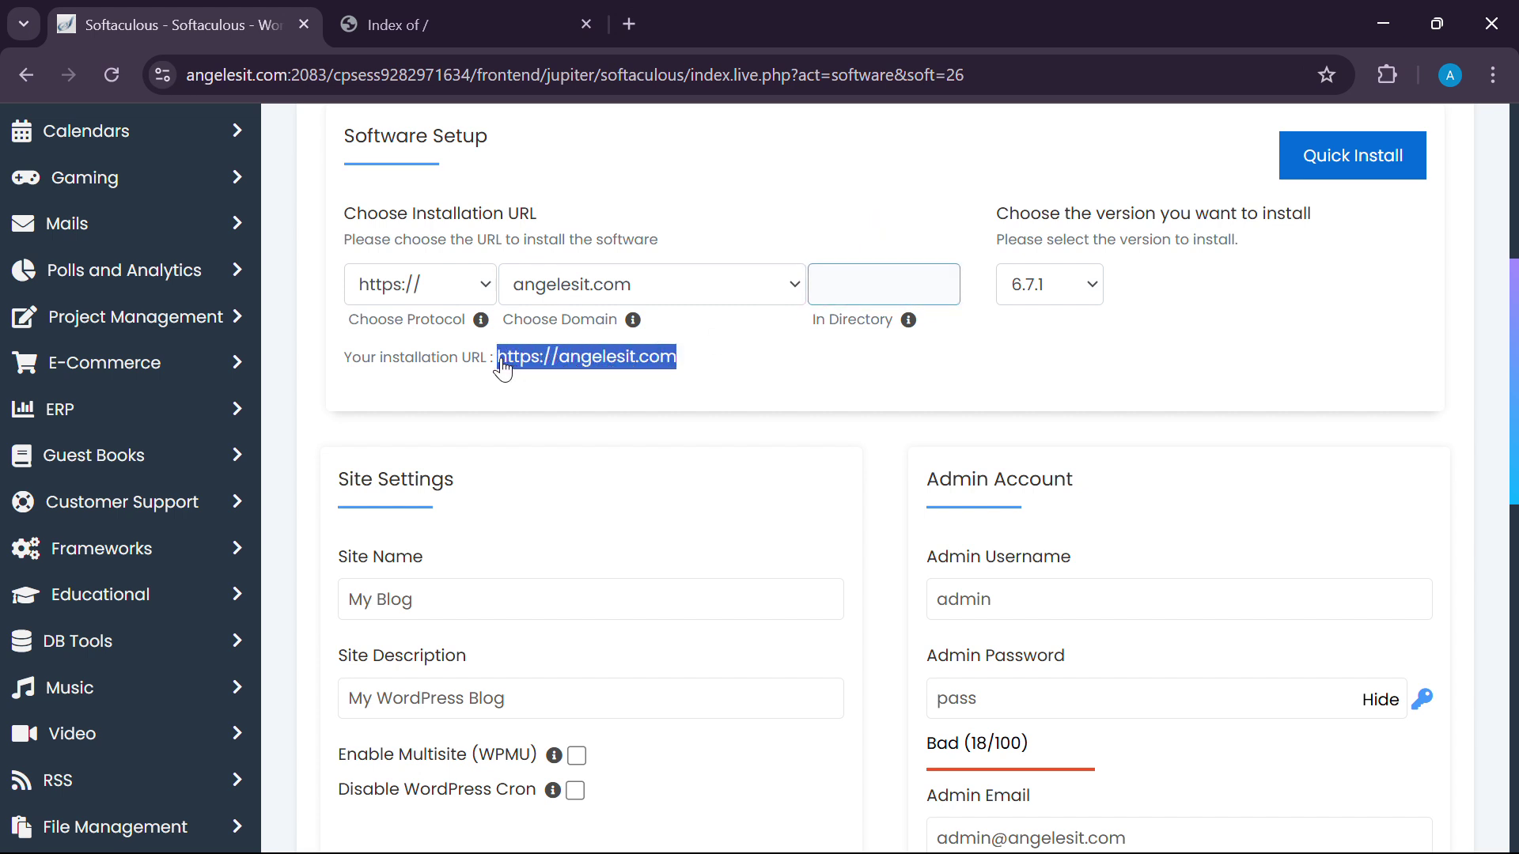
# Review the available WordPress versions and select 6.7.1 for the installation.
pyautogui.click(1094, 286)
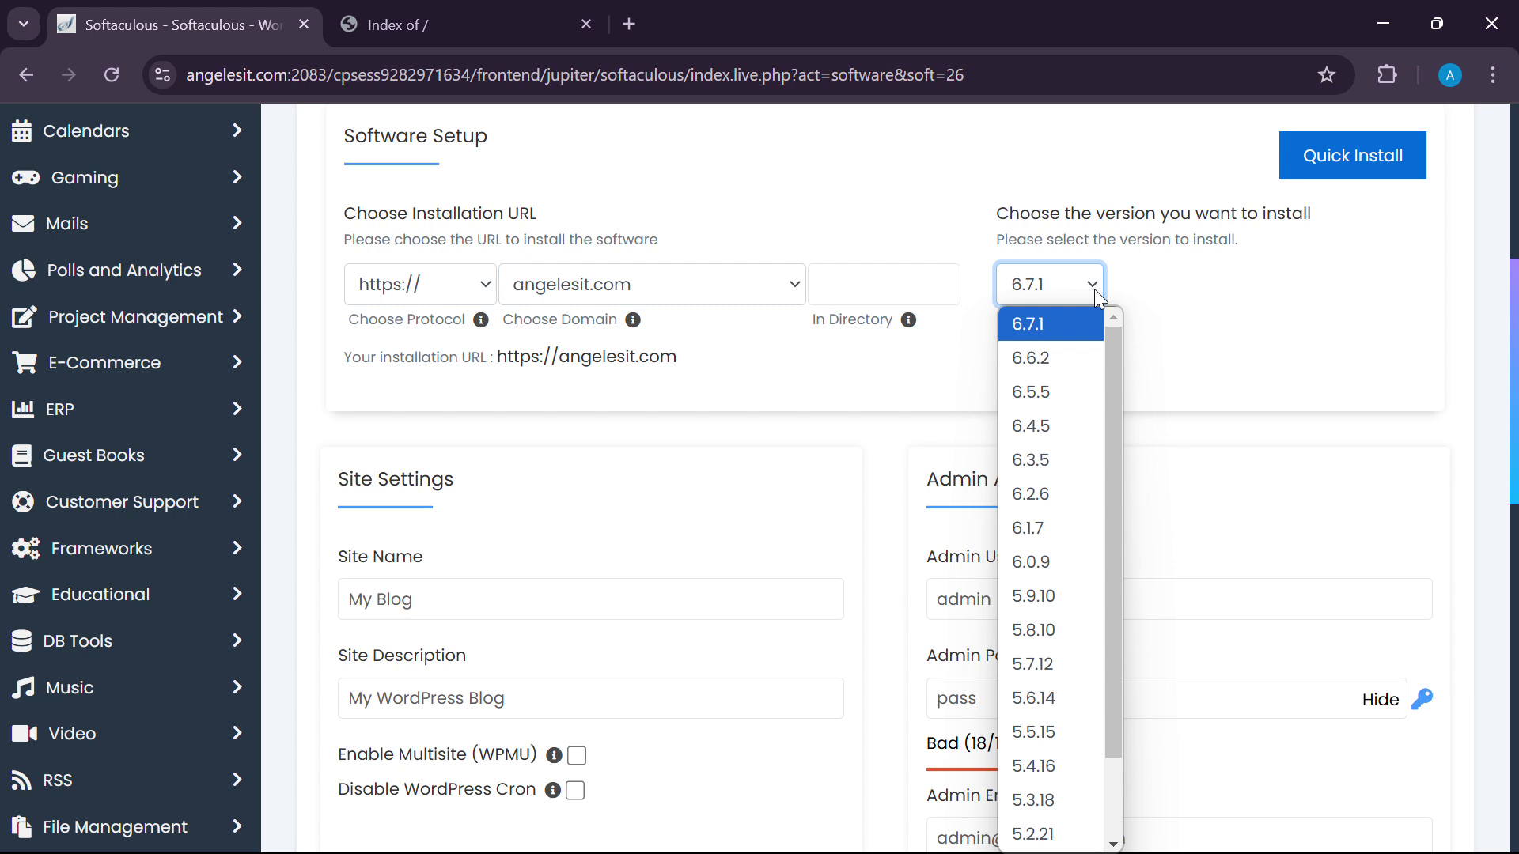
pyautogui.scroll(-2, 1113, 714)
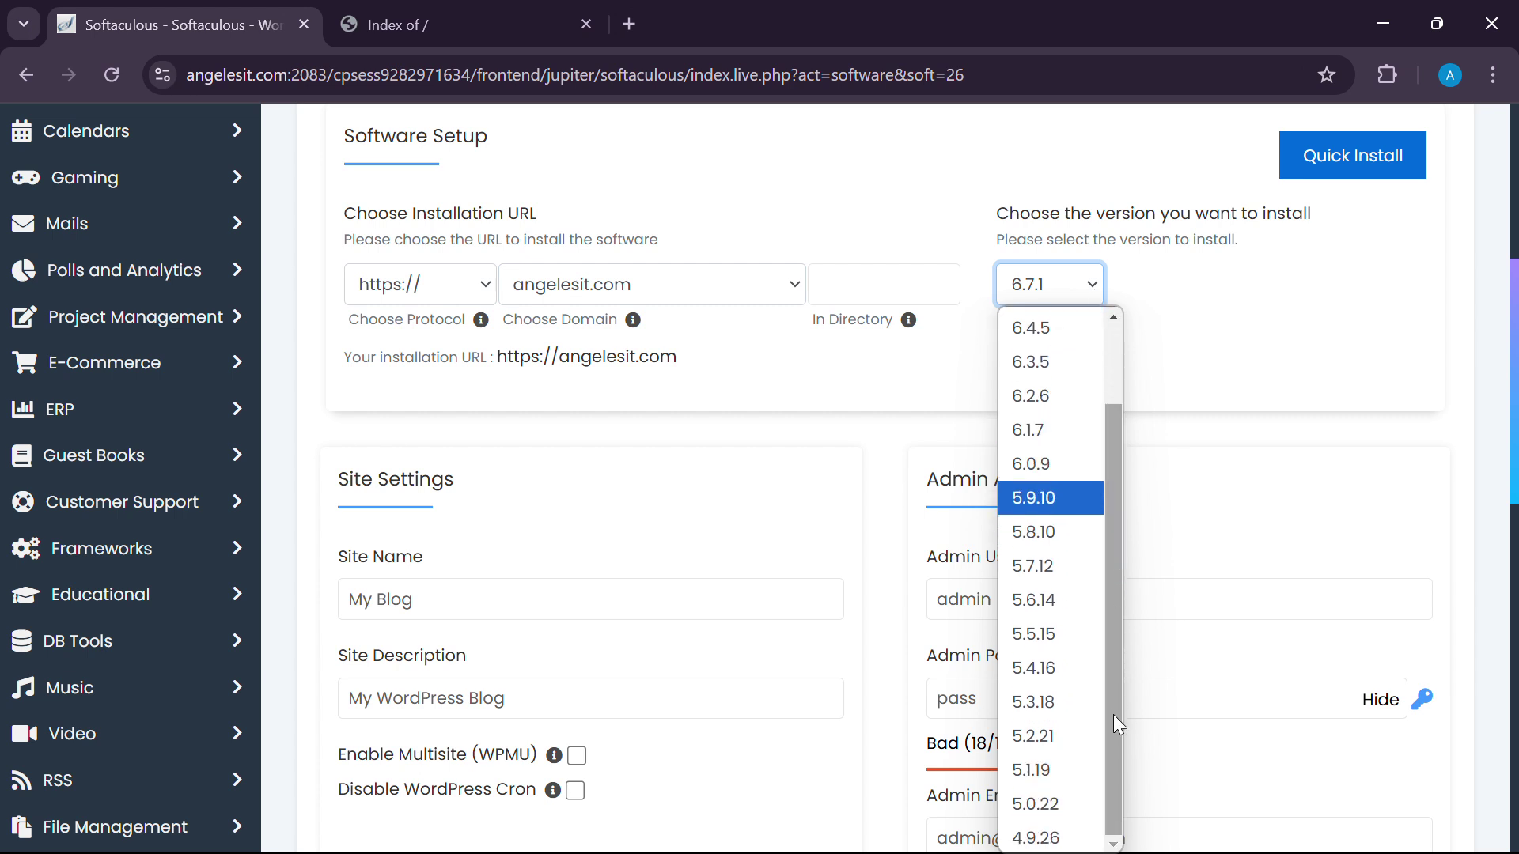
pyautogui.scroll(2, 1052, 650)
pyautogui.click(1054, 331)
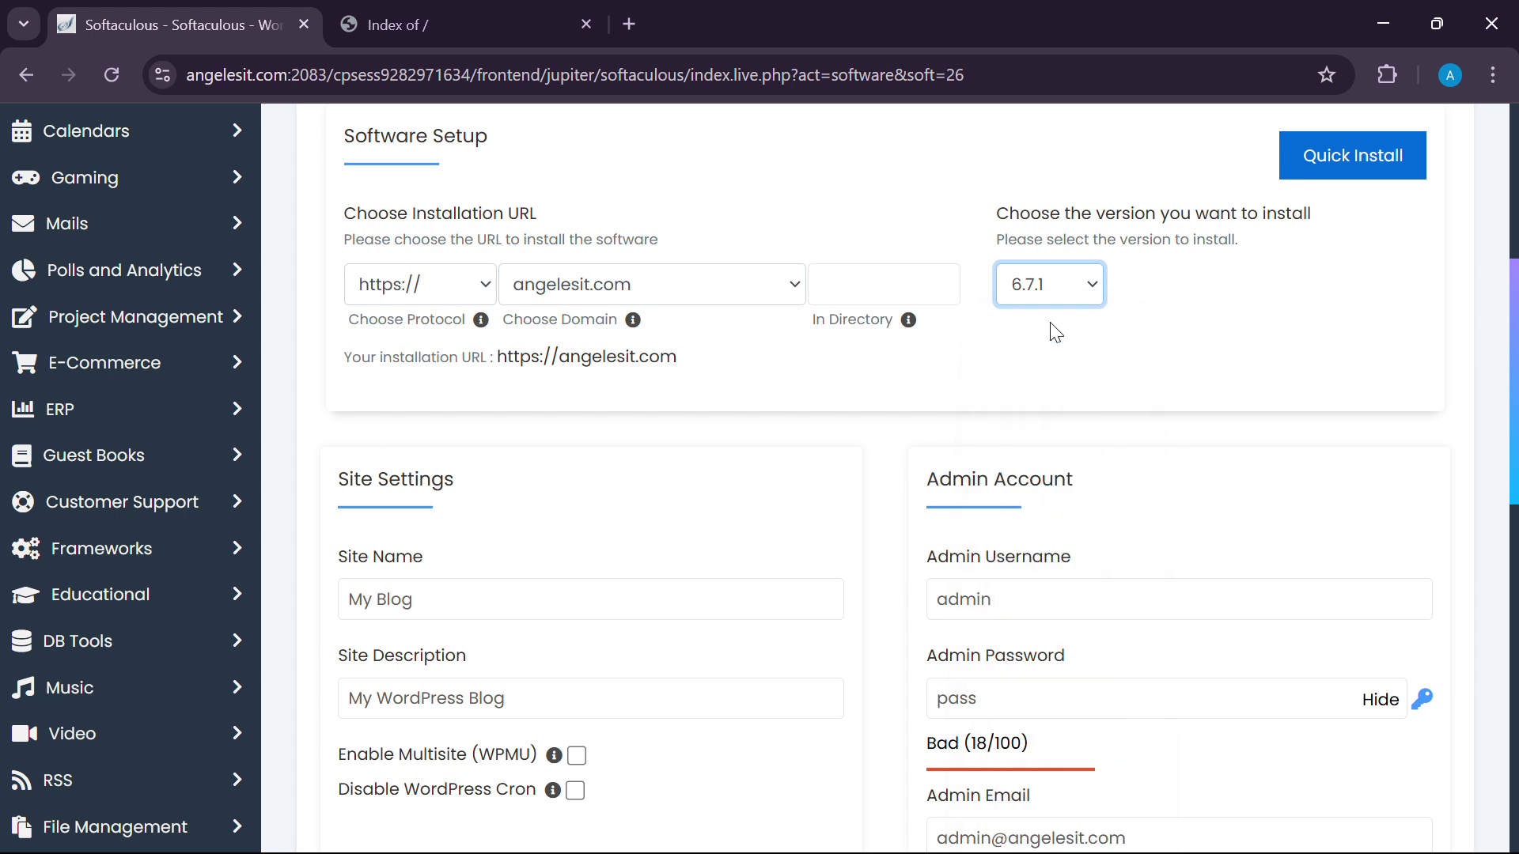
# Try WordPress version 5.8.10 for the installation.
pyautogui.click(1097, 286)
pyautogui.scroll(-1, 1060, 724)
pyautogui.scroll(-1, 1056, 744)
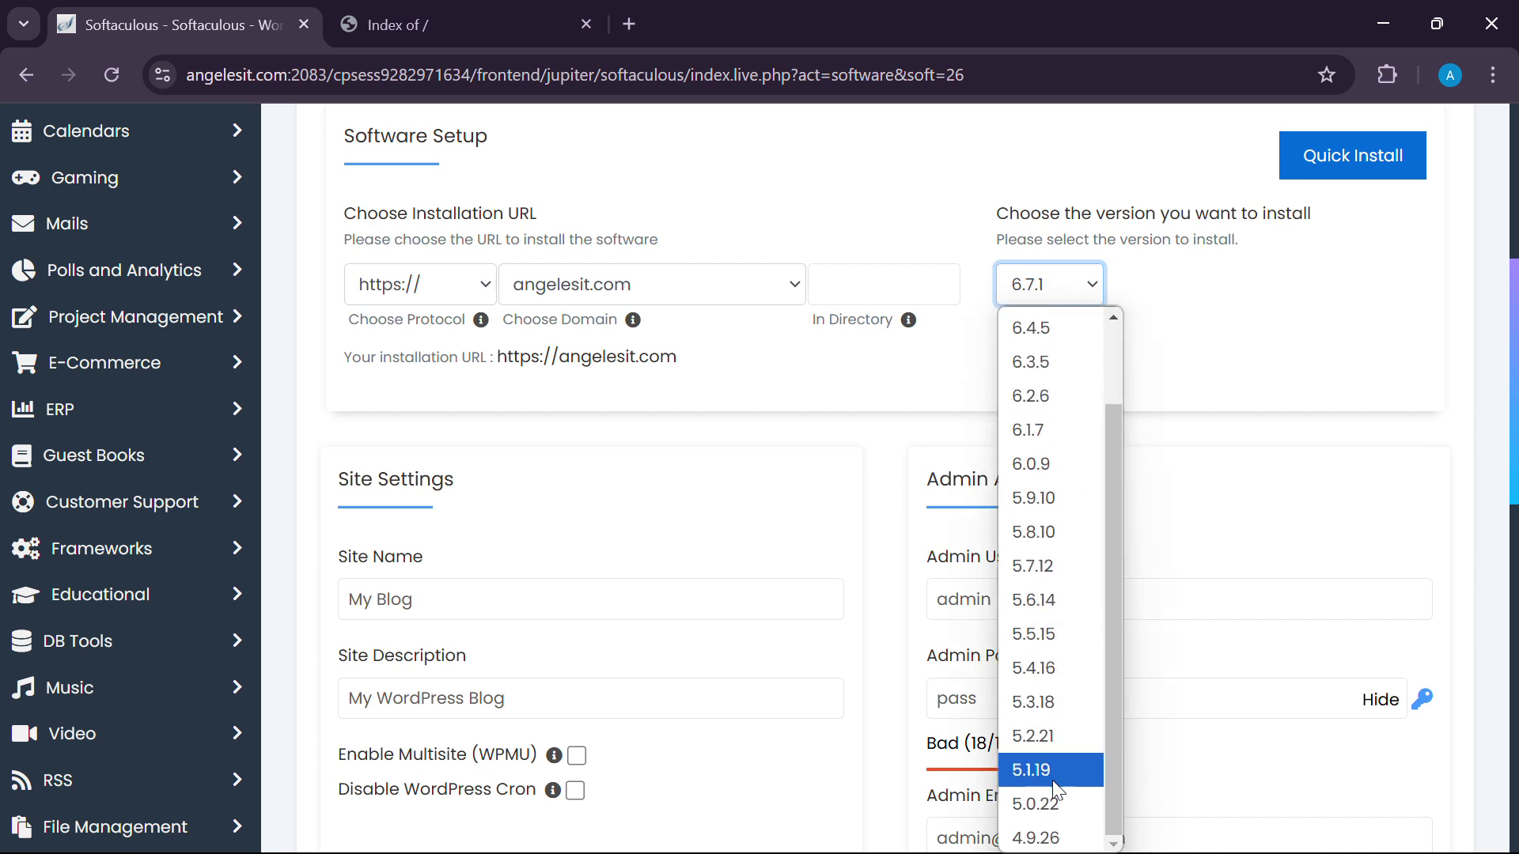
pyautogui.click(1049, 528)
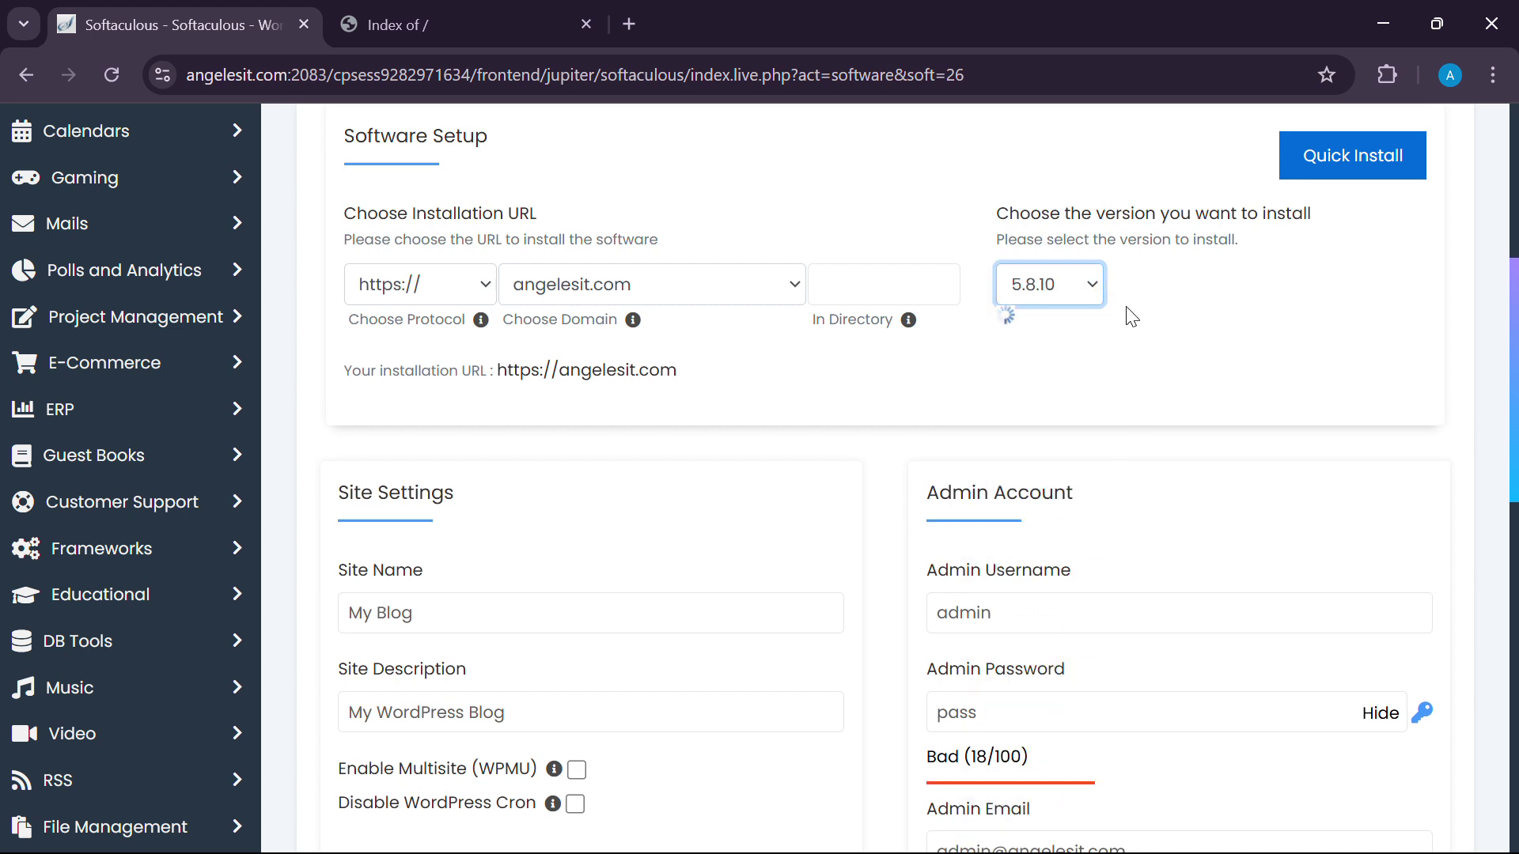
# Set the WordPress version back to 6.7.1 and clear the wp58 installation directory so the site installs at the domain root.
pyautogui.click(1092, 278)
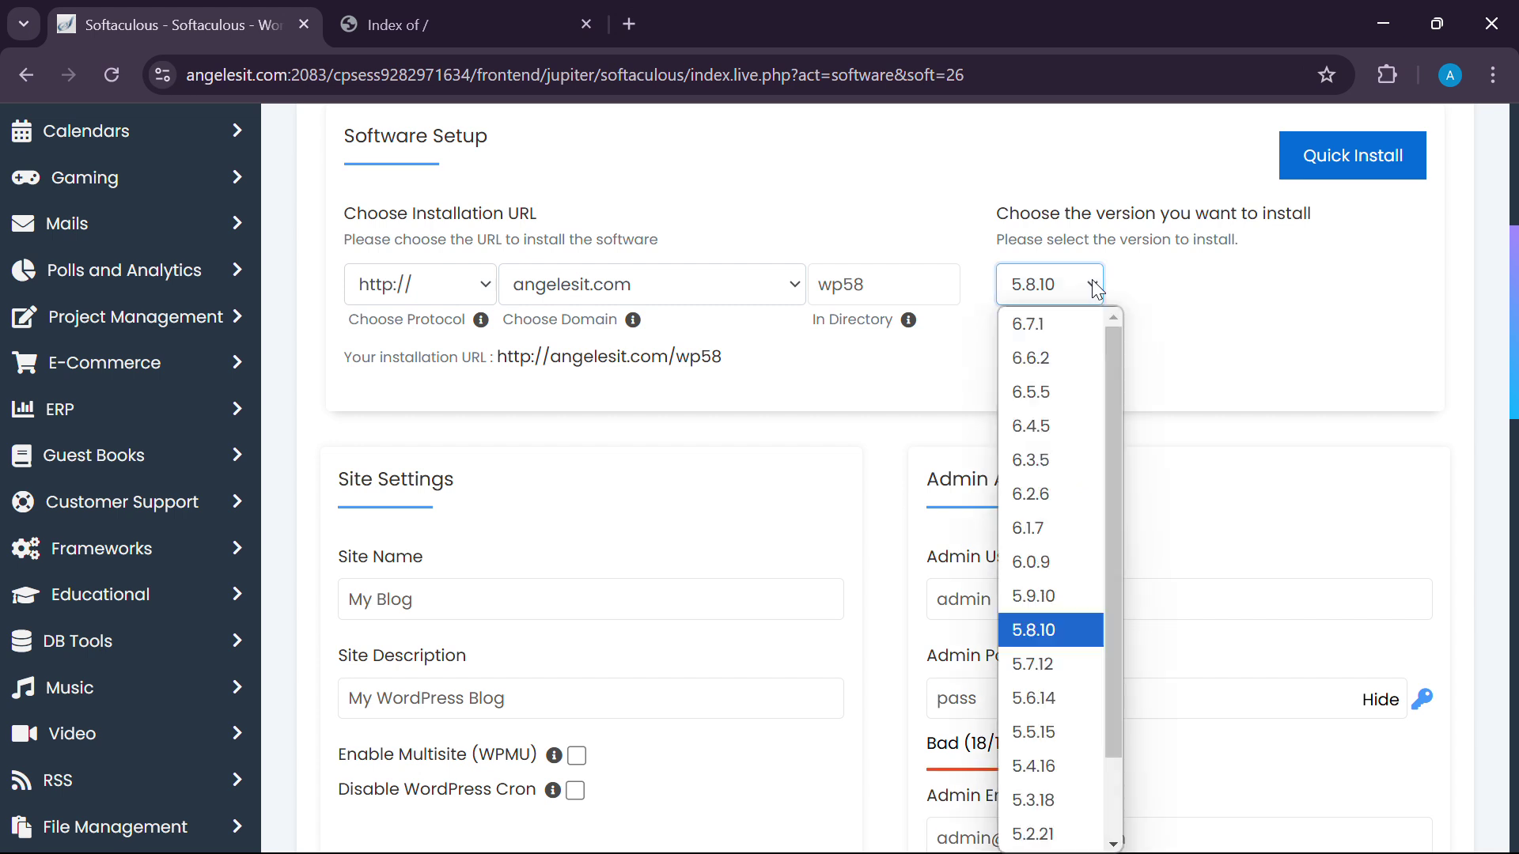
pyautogui.click(1056, 321)
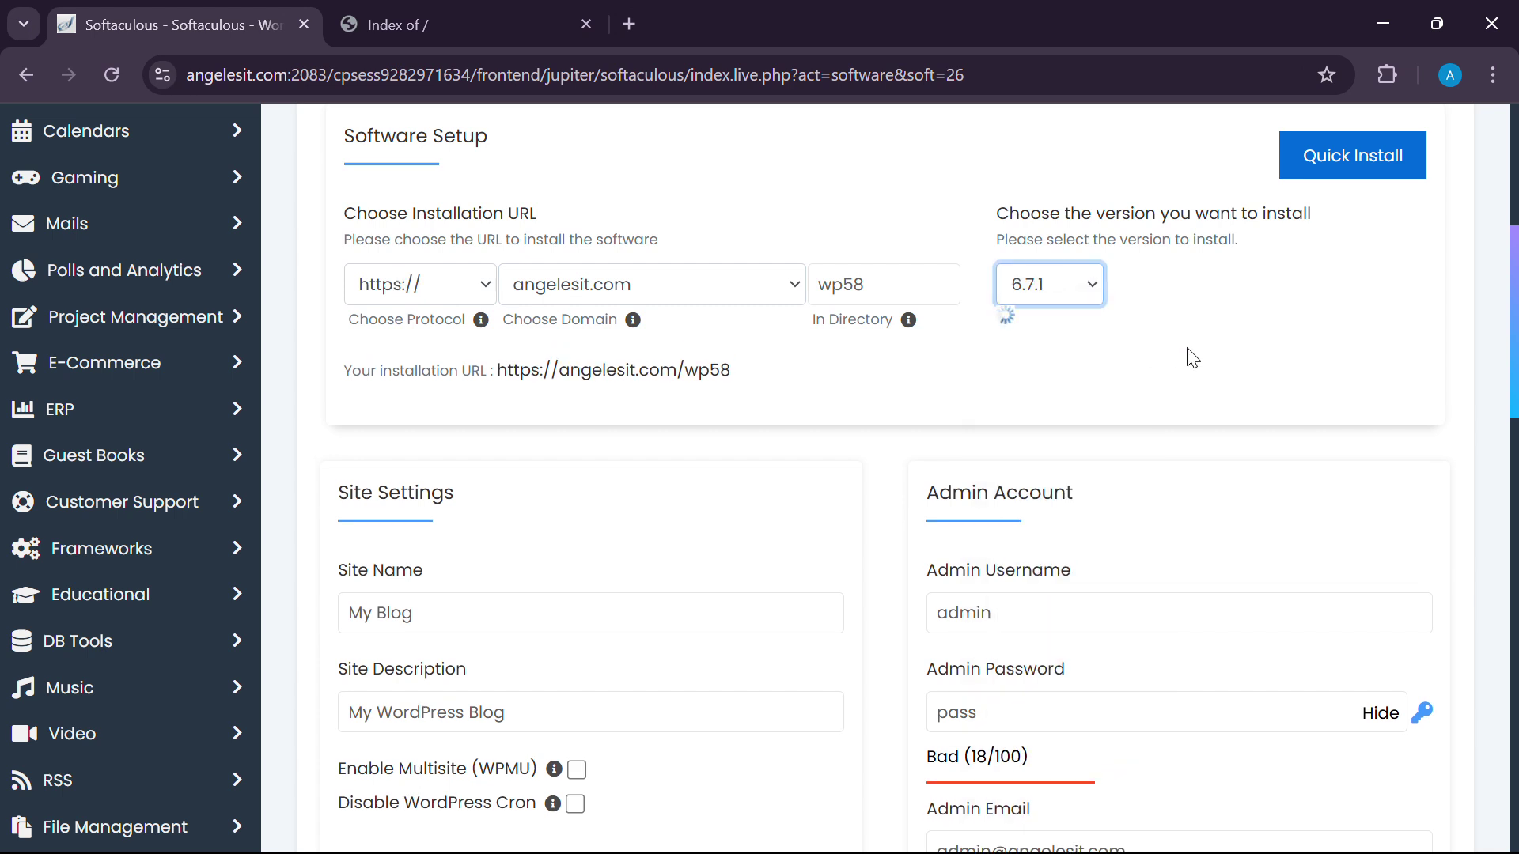
pyautogui.click(916, 284)
pyautogui.press('BackSpace')
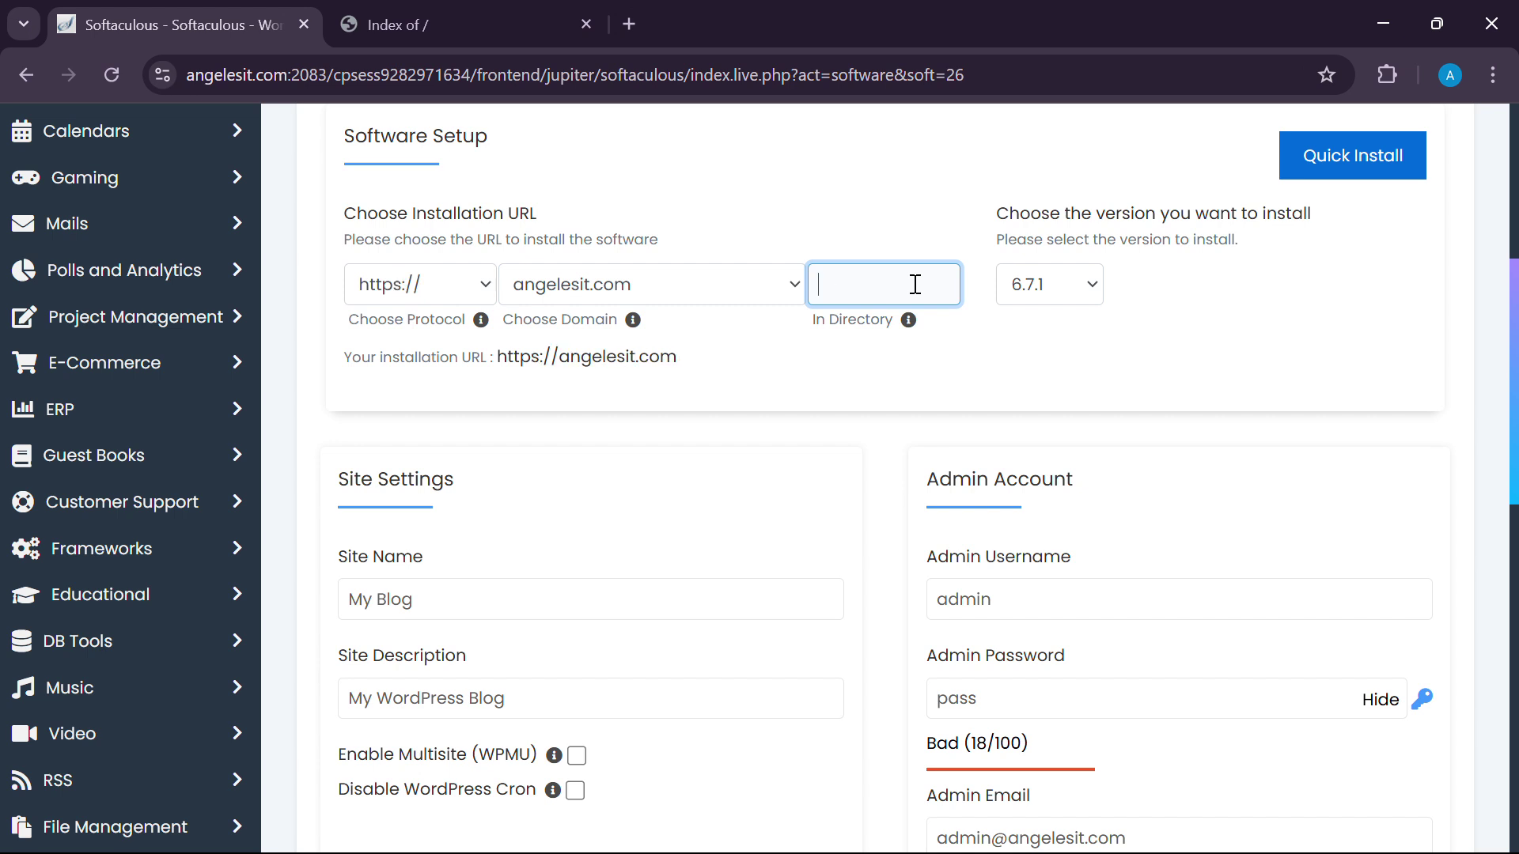
pyautogui.click(836, 370)
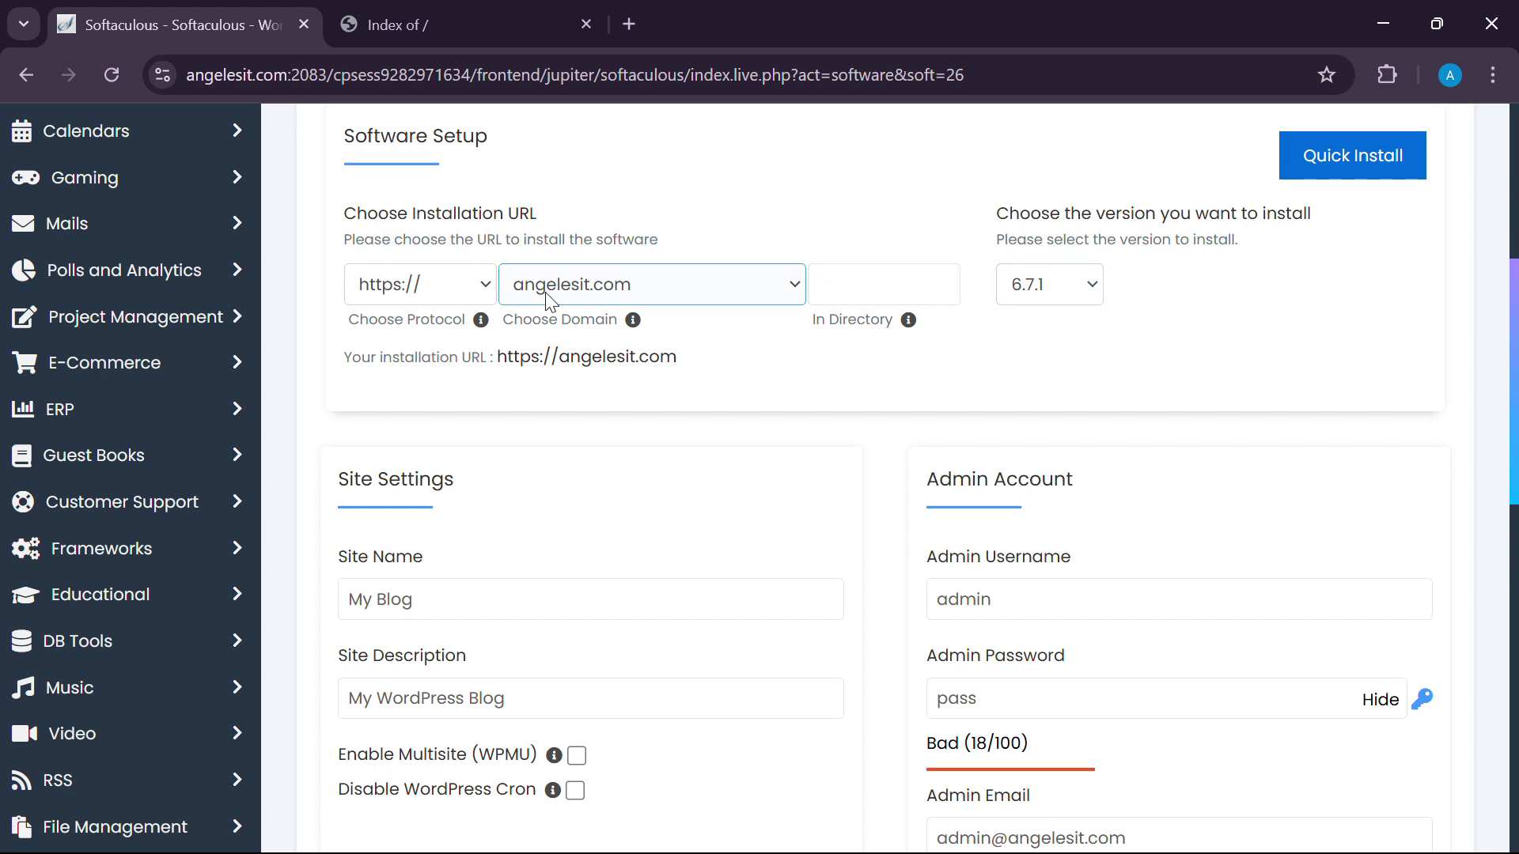
# Replace the admin username with angelesit, copied from the domain name in the page address.
pyautogui.scroll(-5, 915, 373)
pyautogui.scroll(4, 551, 586)
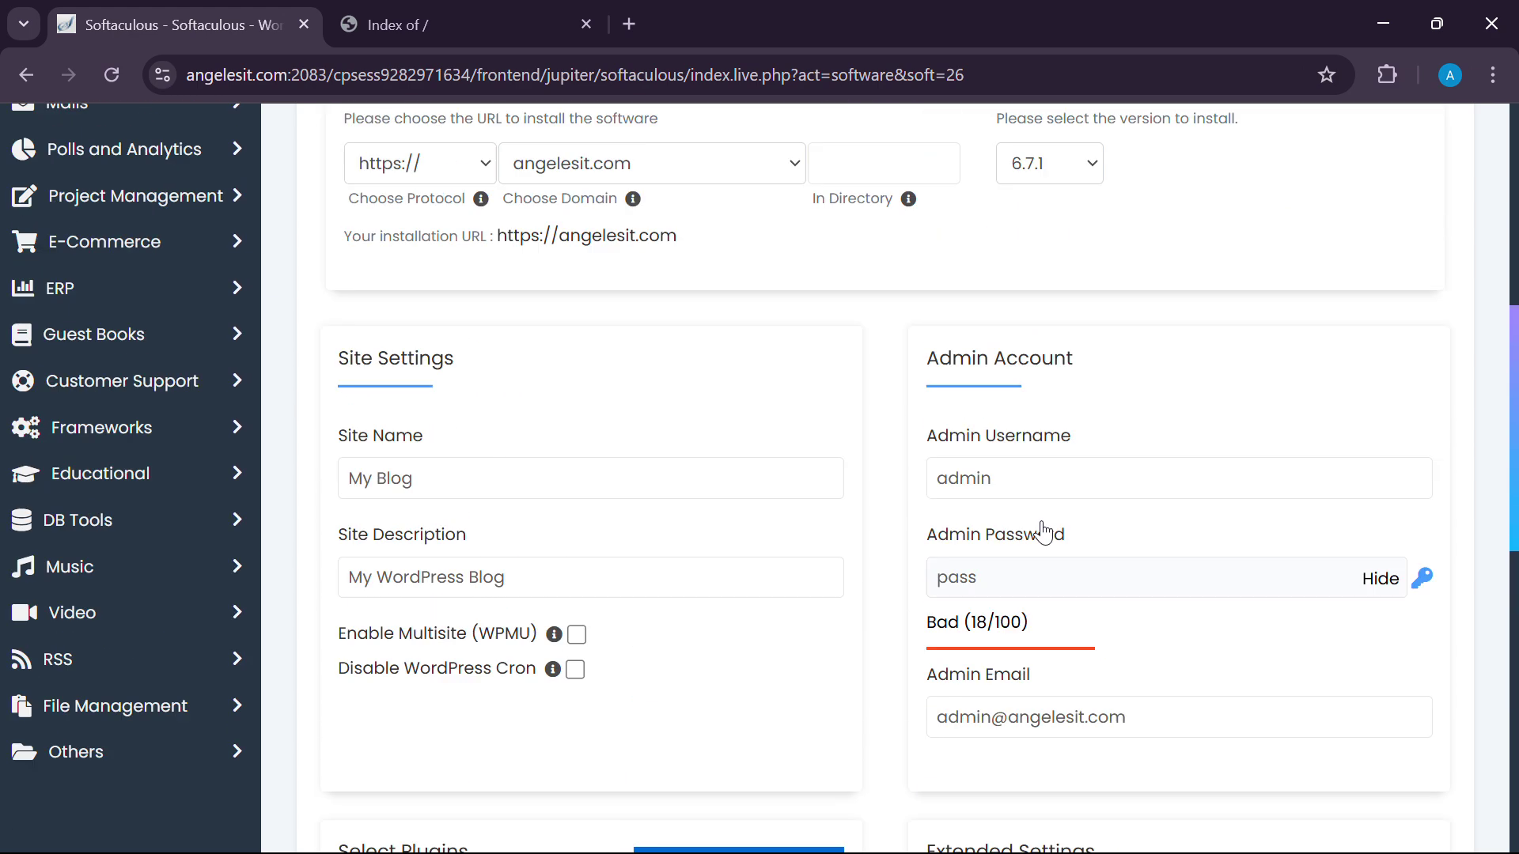
pyautogui.click(1002, 469)
pyautogui.doubleClick(1103, 481)
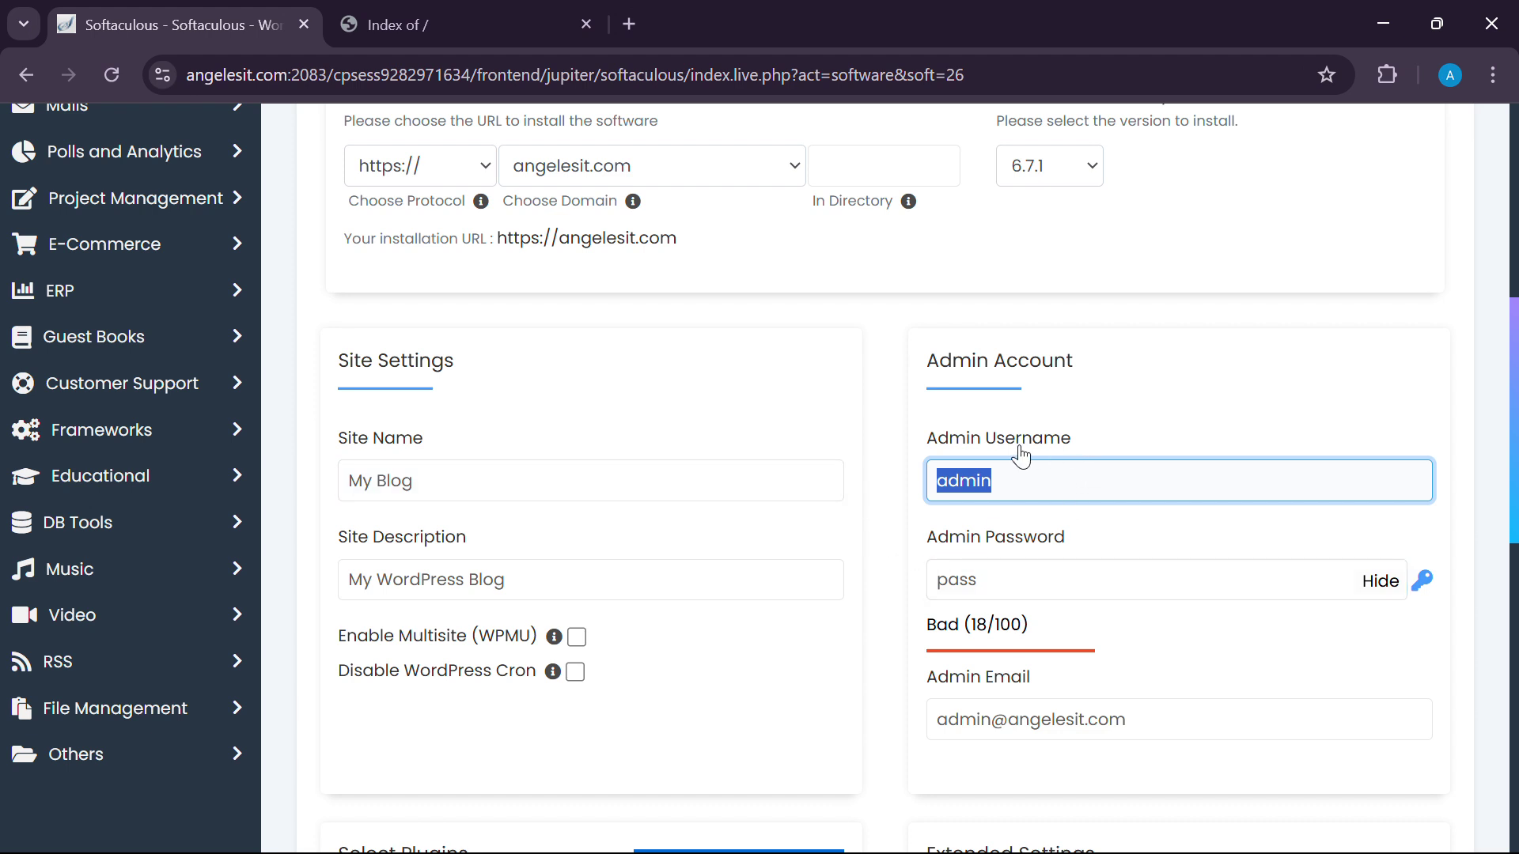
pyautogui.press('BackSpace')
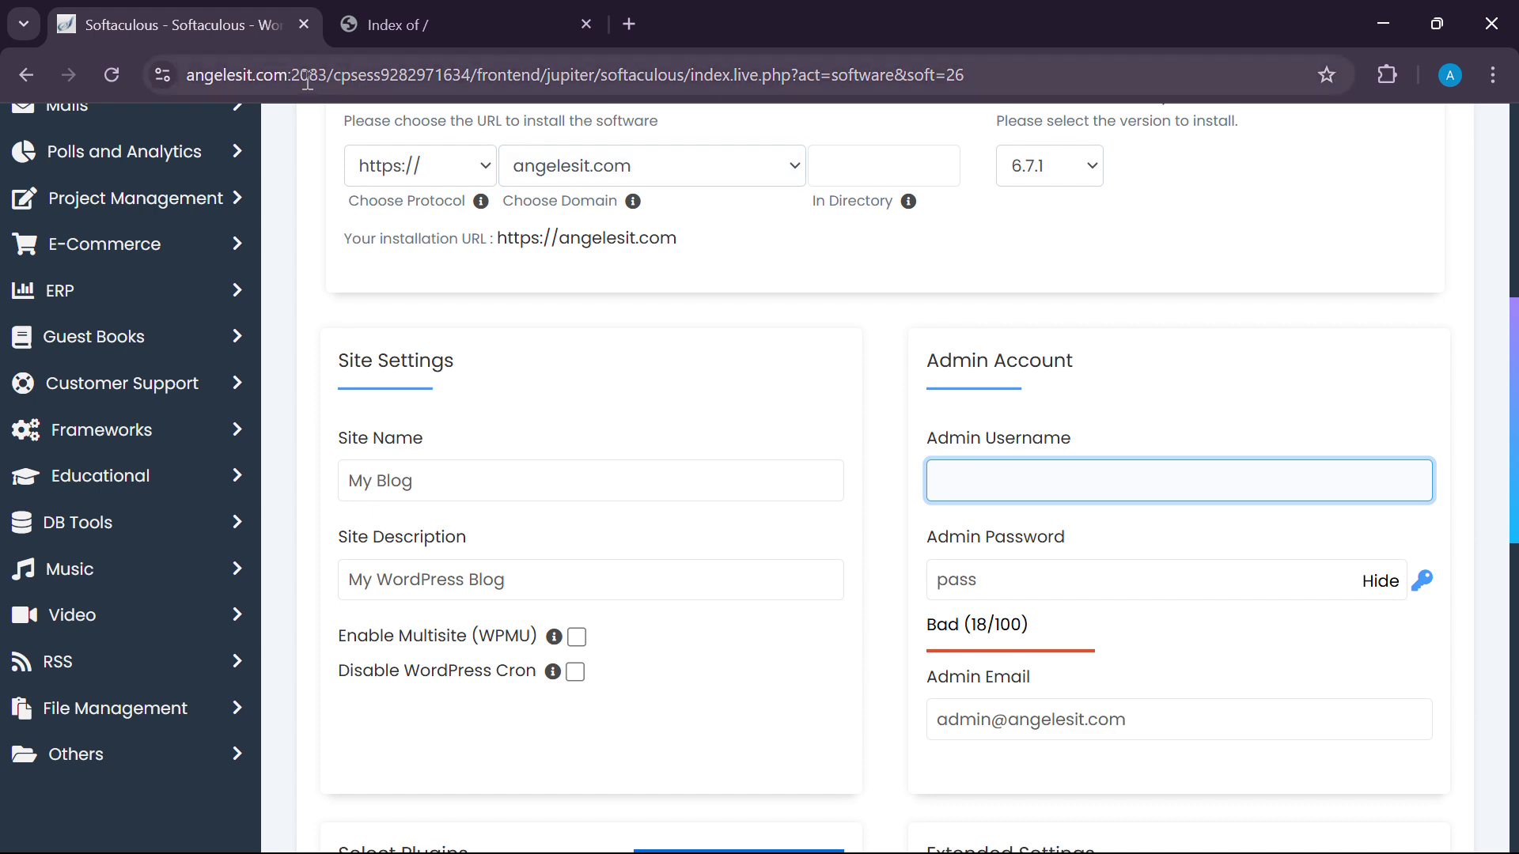
pyautogui.doubleClick(261, 79)
pyautogui.hotkey('ctrl', 'c')
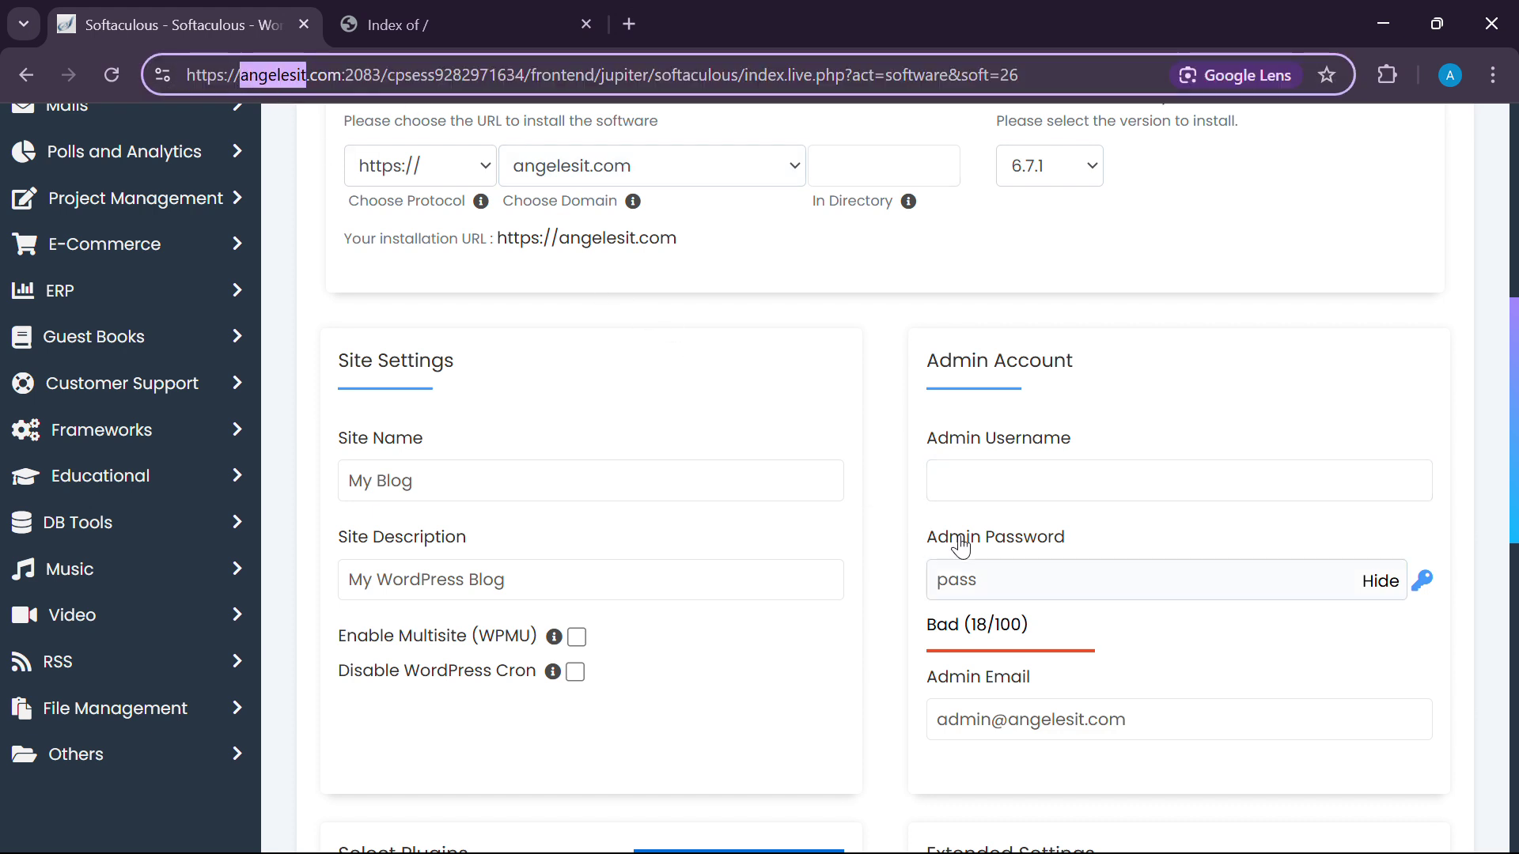
pyautogui.click(988, 472)
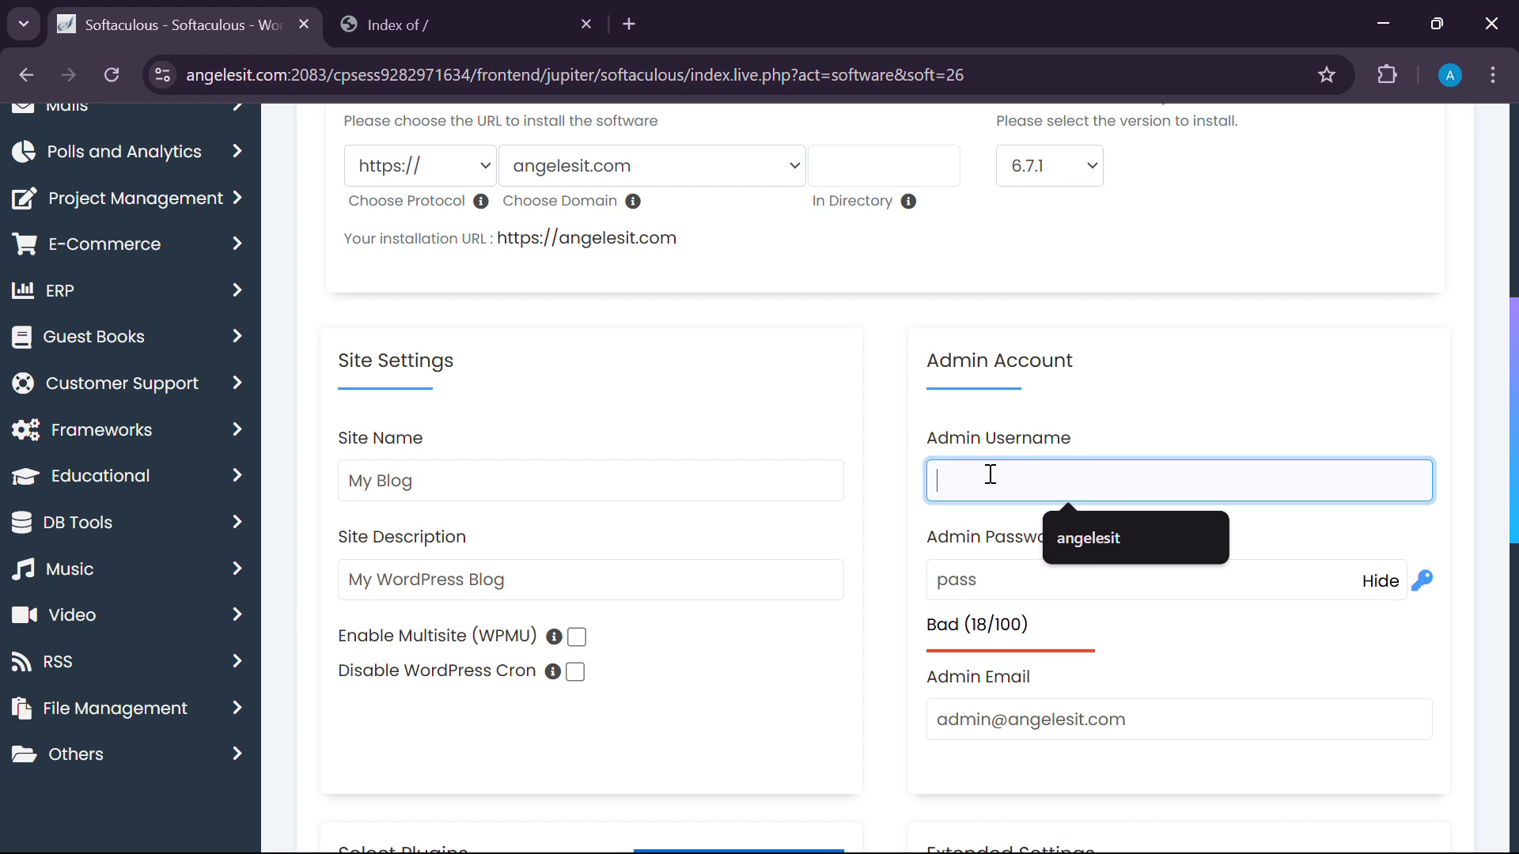
pyautogui.hotkey('ctrl', 'v')
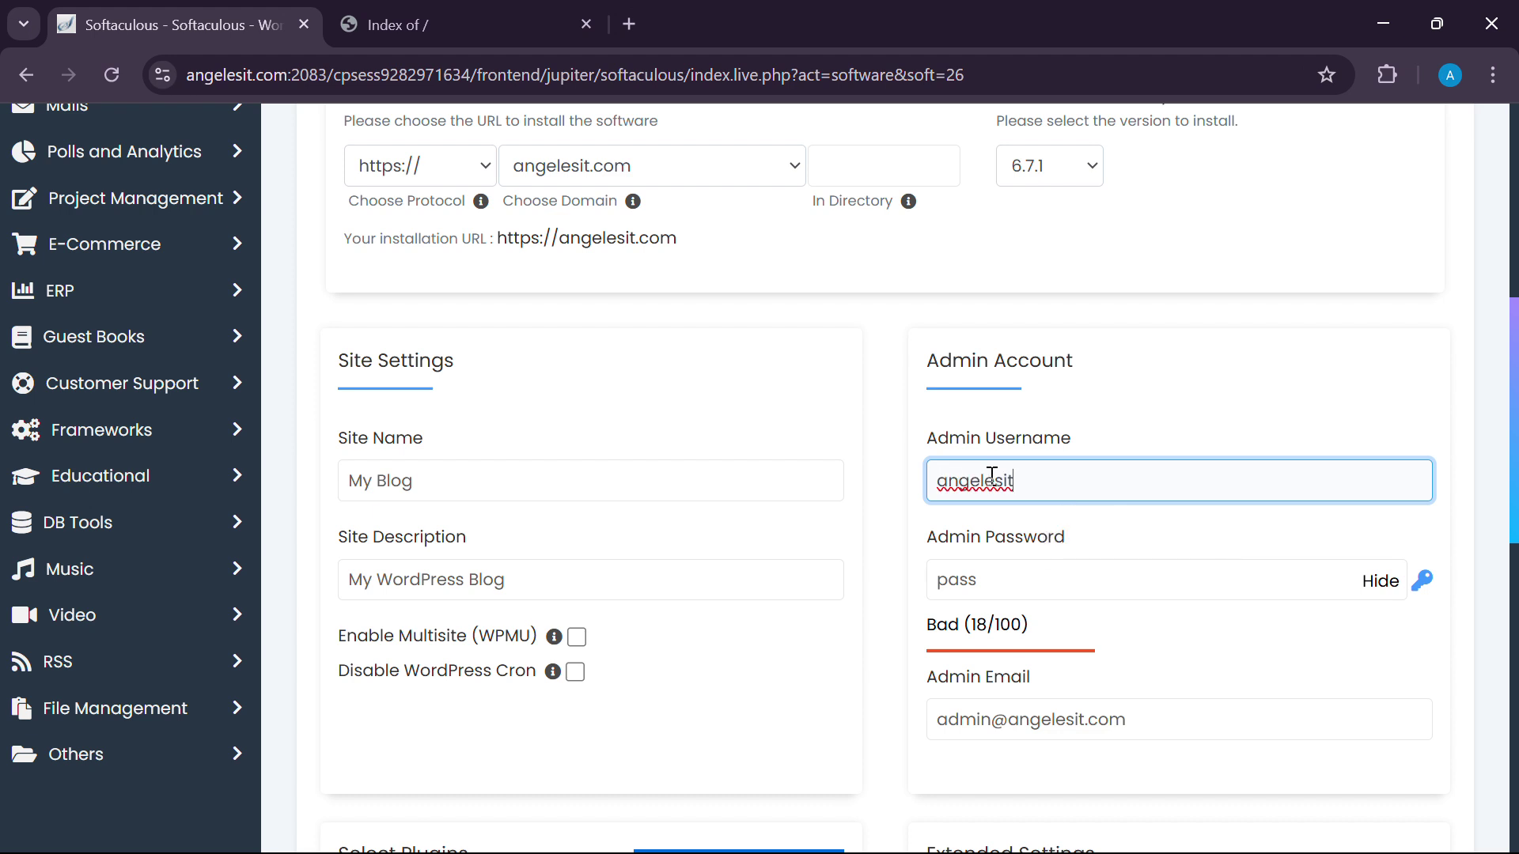
# Replace the default admin password by pasting in the chosen account password.
pyautogui.click(1034, 591)
pyautogui.moveTo(989, 582); pyautogui.dragTo(919, 571)
pyautogui.press('BackSpace')
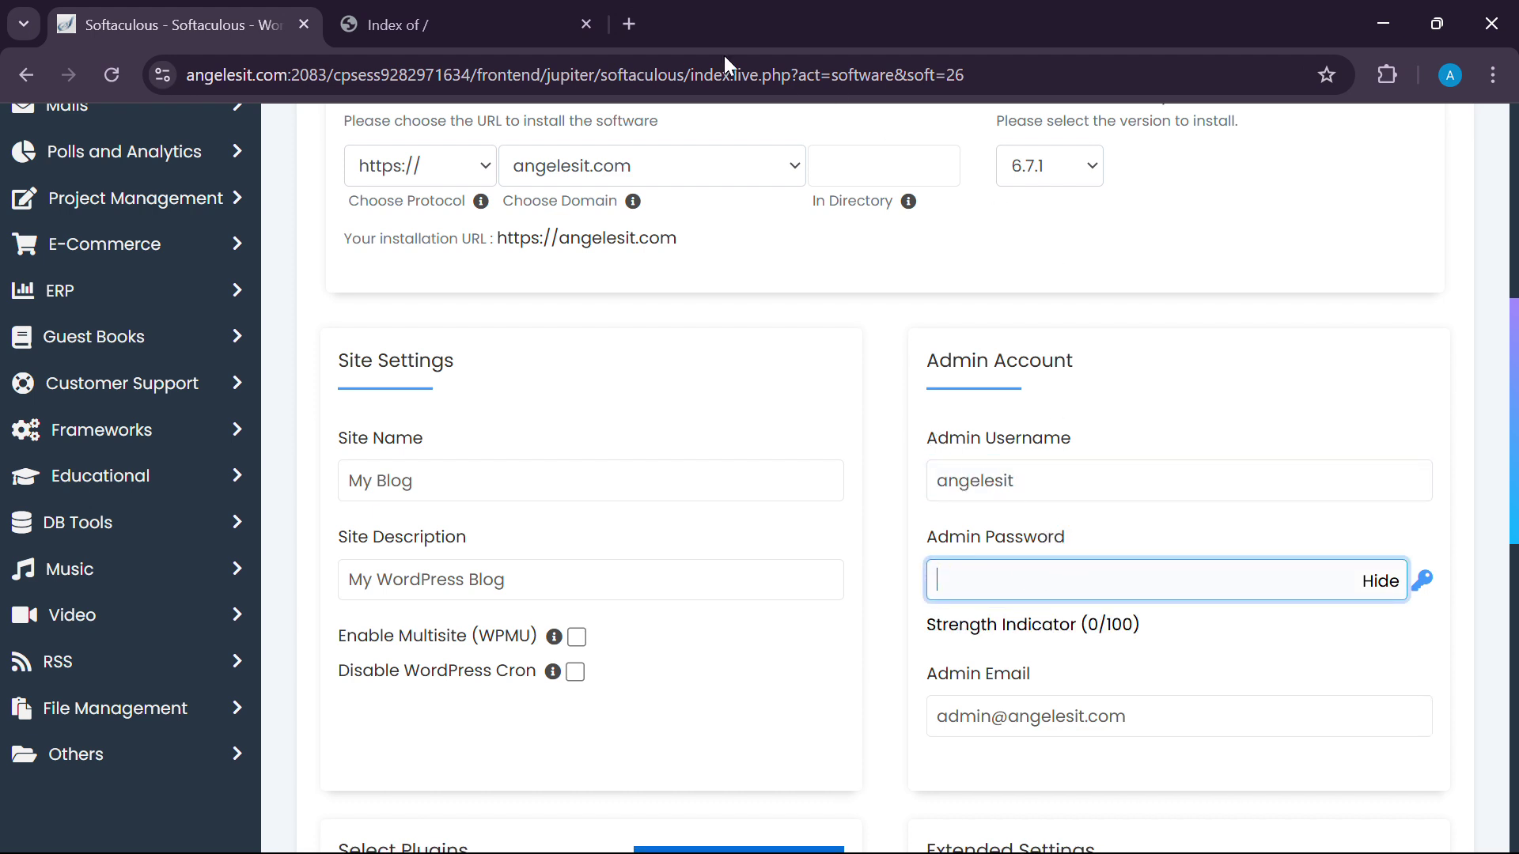
pyautogui.hotkey('ctrl', 'v')
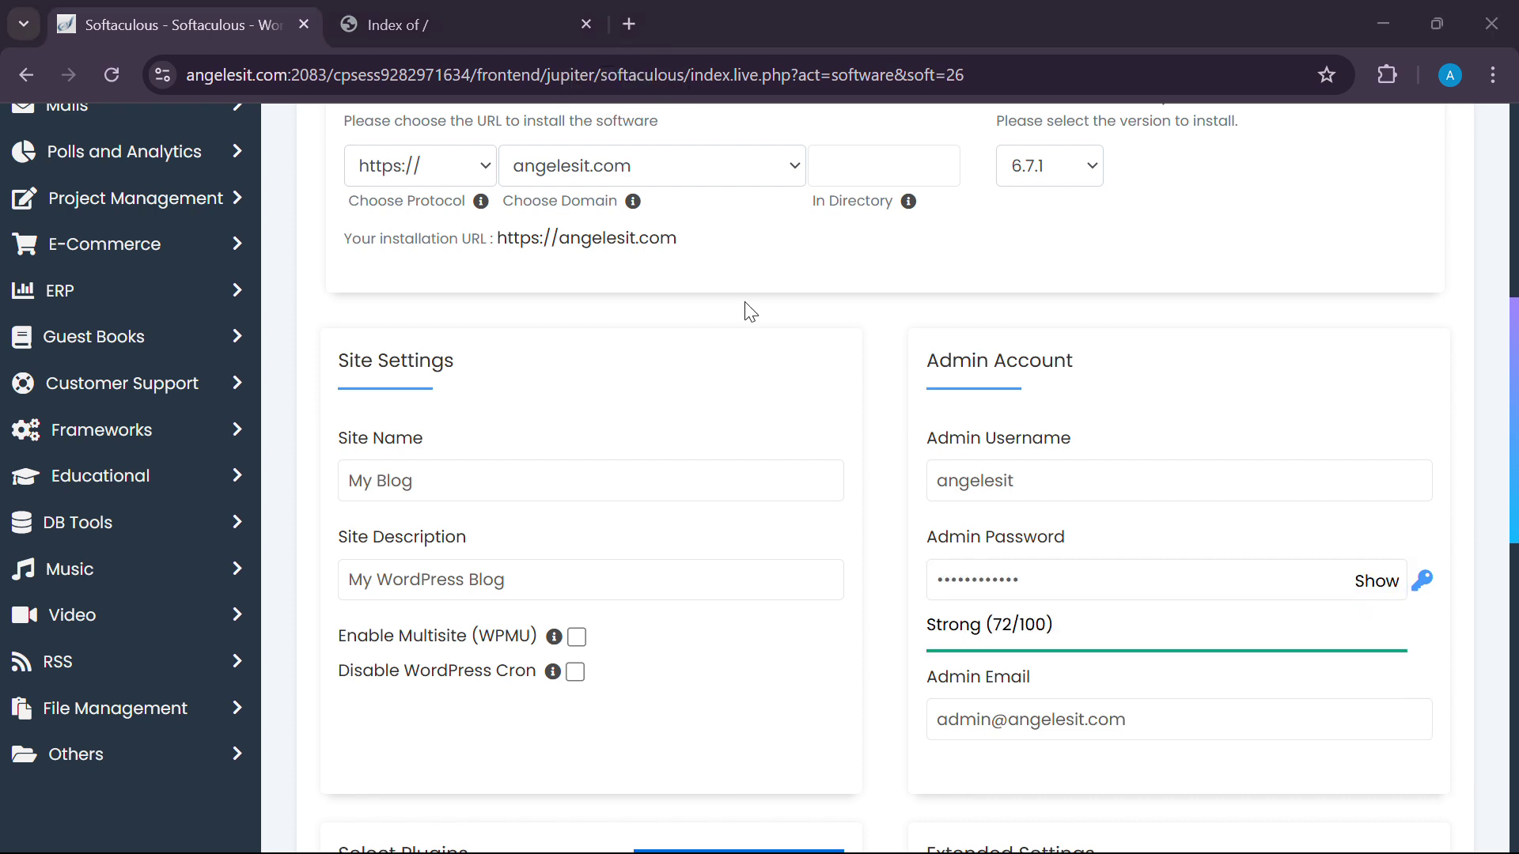
# Change the site name to angelesit, using the saved suggestion.
pyautogui.moveTo(488, 491); pyautogui.dragTo(465, 440)
pyautogui.click(481, 480)
pyautogui.hotkey('ctrl', 'a')
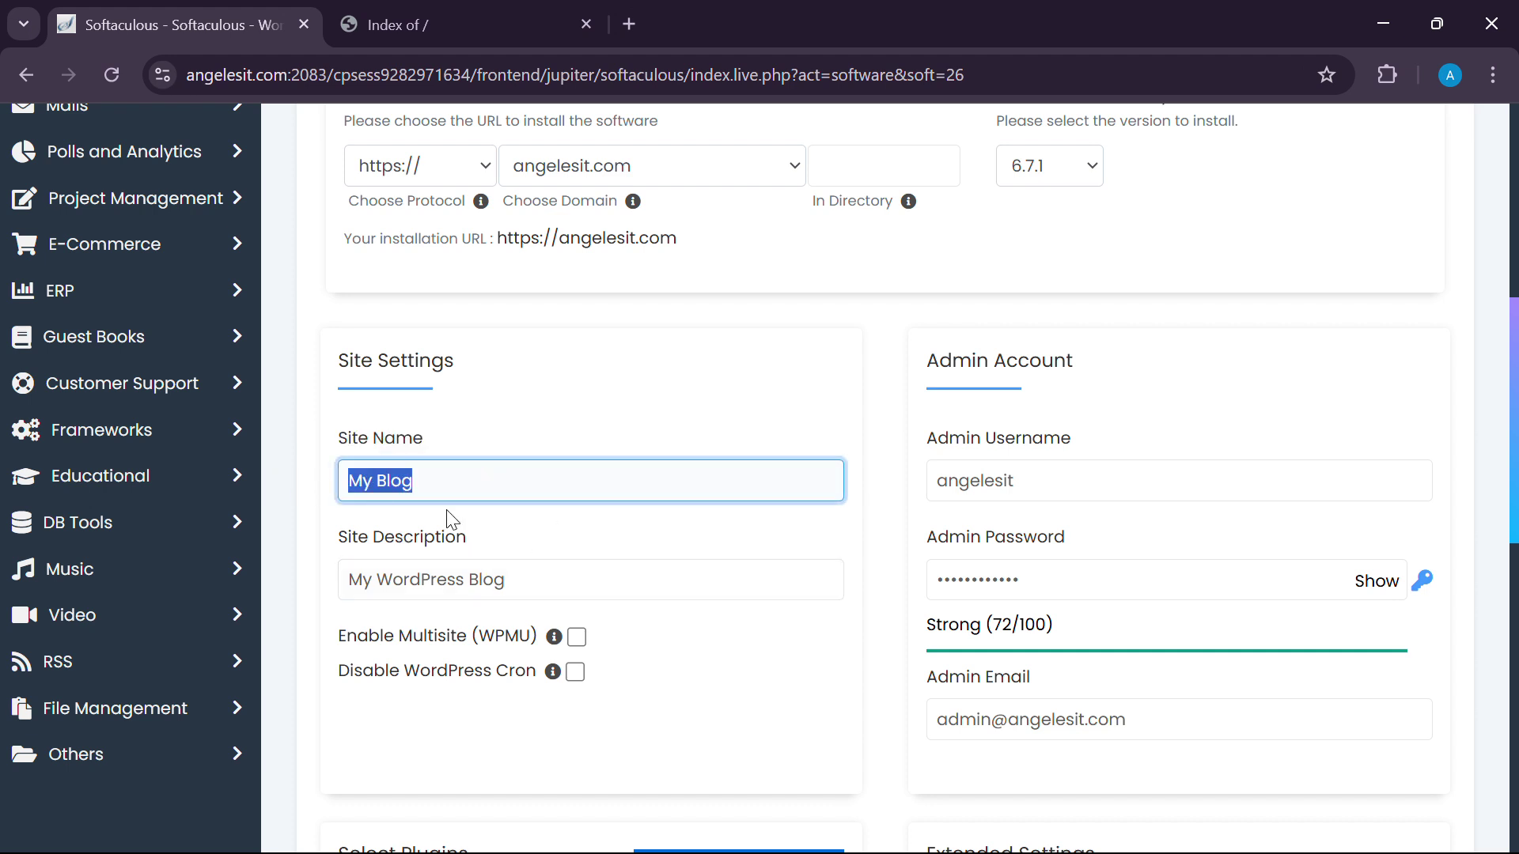
pyautogui.press('BackSpace')
pyautogui.click(514, 452)
pyautogui.click(478, 484)
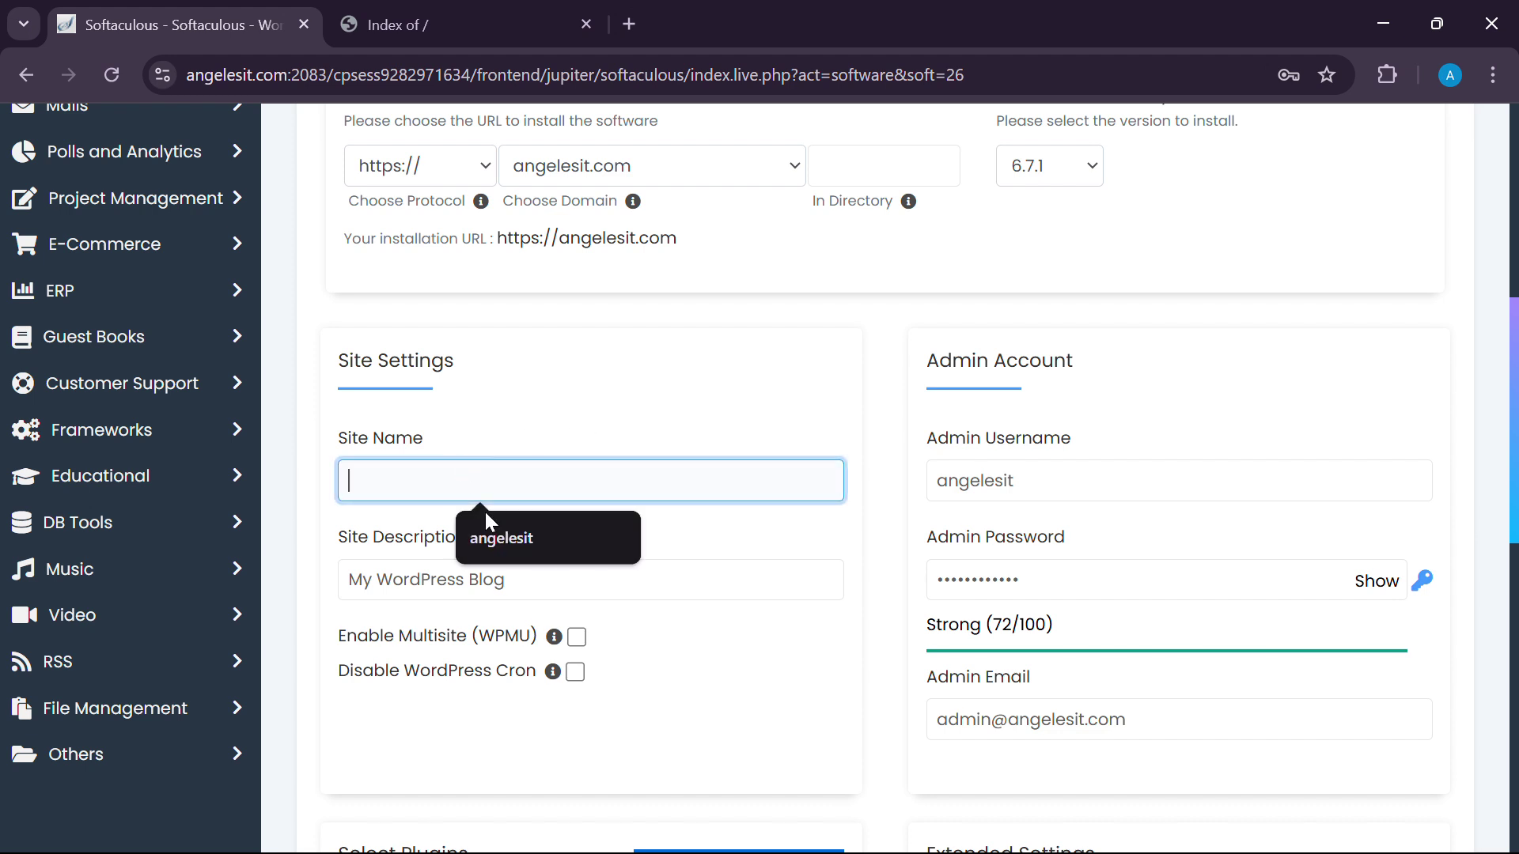
pyautogui.click(548, 557)
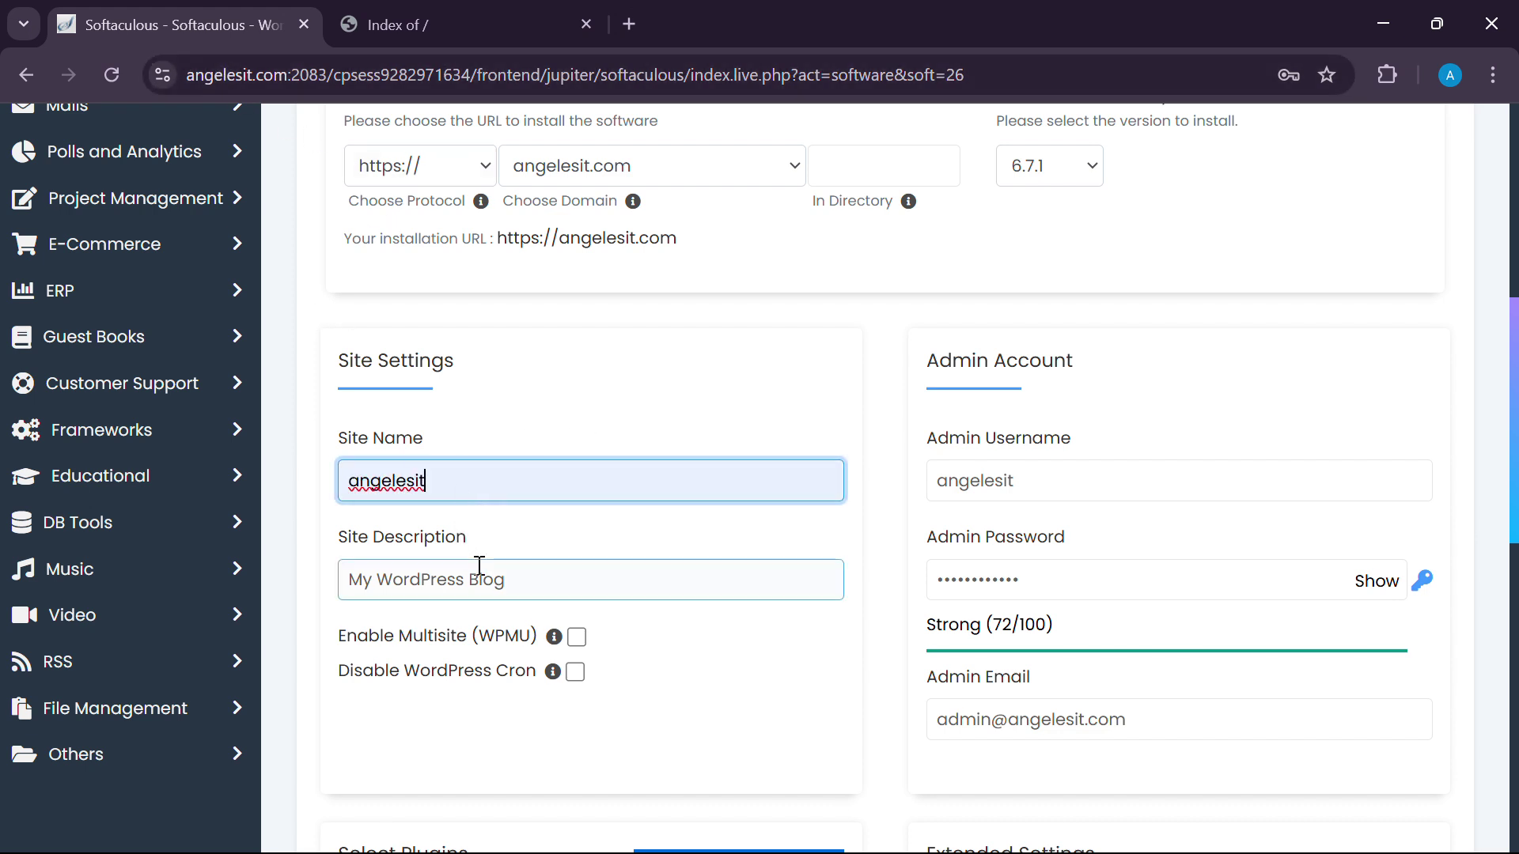
# Change the site description to "Get all your digital products", using the saved suggestion.
pyautogui.click(578, 582)
pyautogui.hotkey('ctrl', 'a')
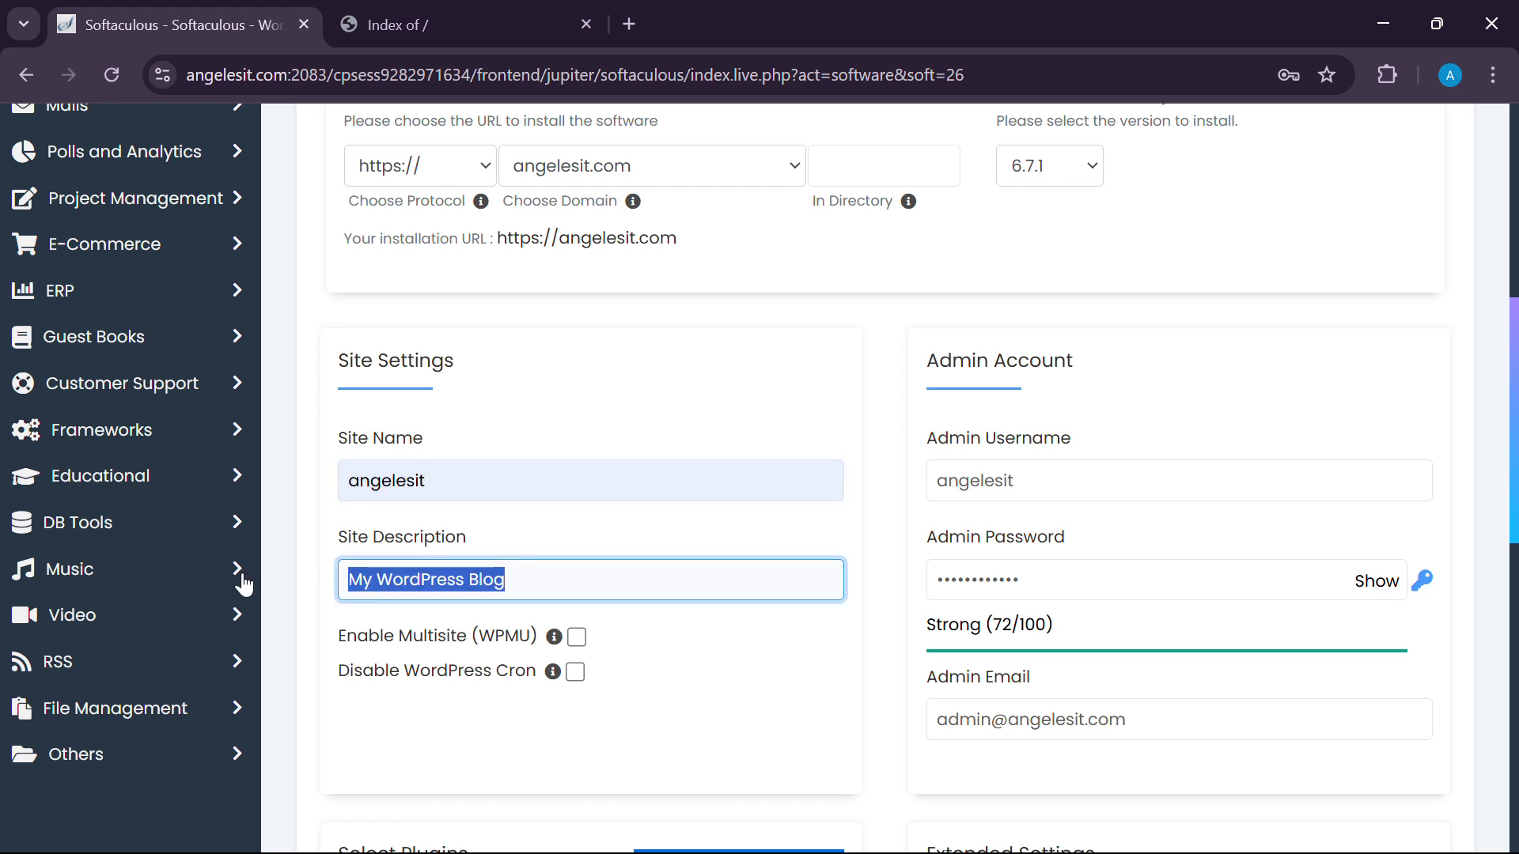
pyautogui.press('BackSpace')
pyautogui.click(521, 547)
pyautogui.click(485, 582)
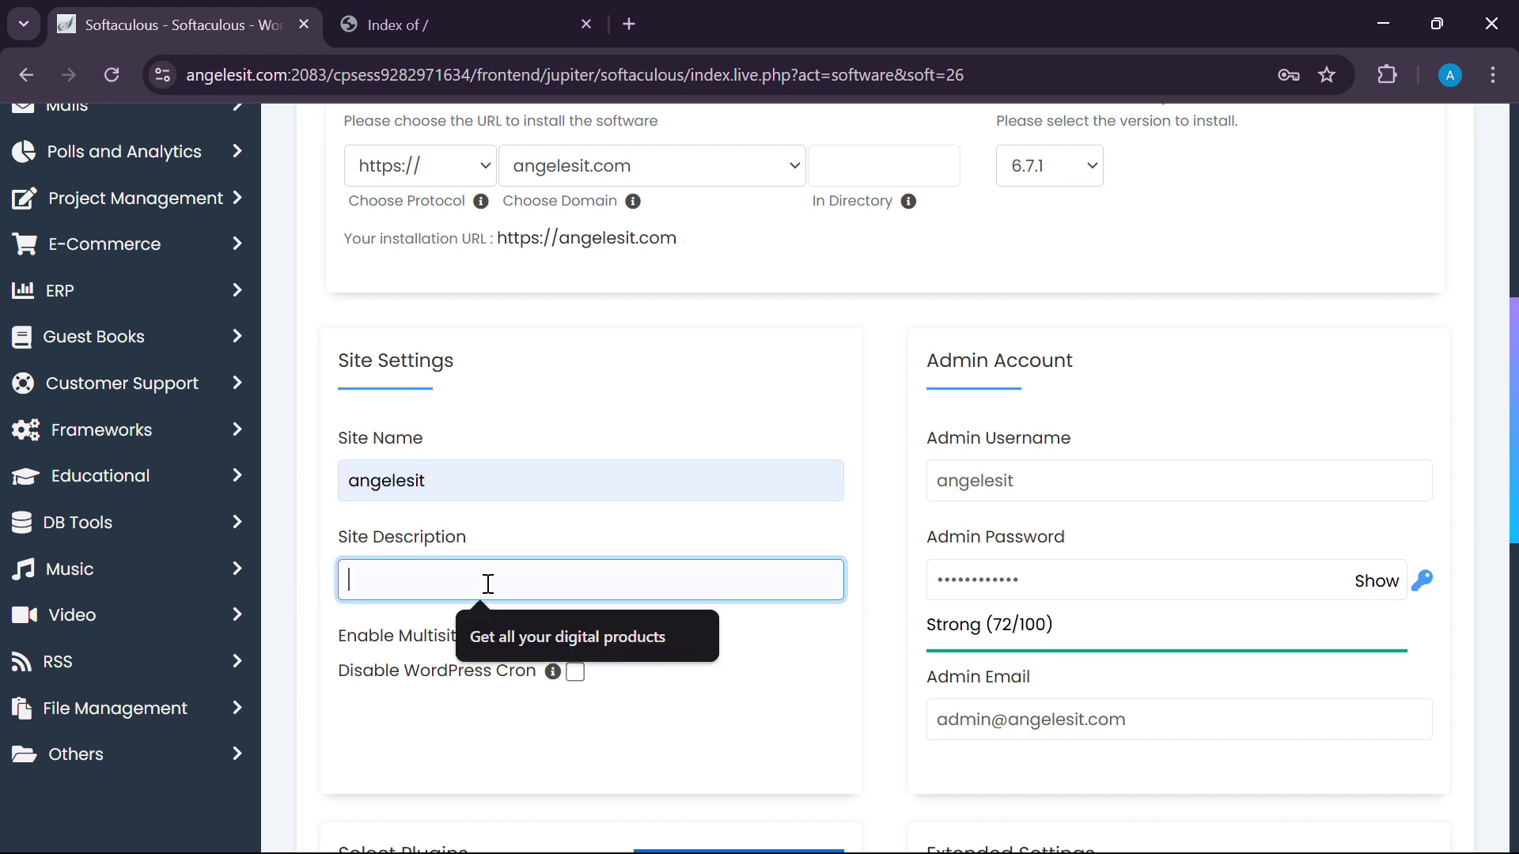
pyautogui.click(582, 638)
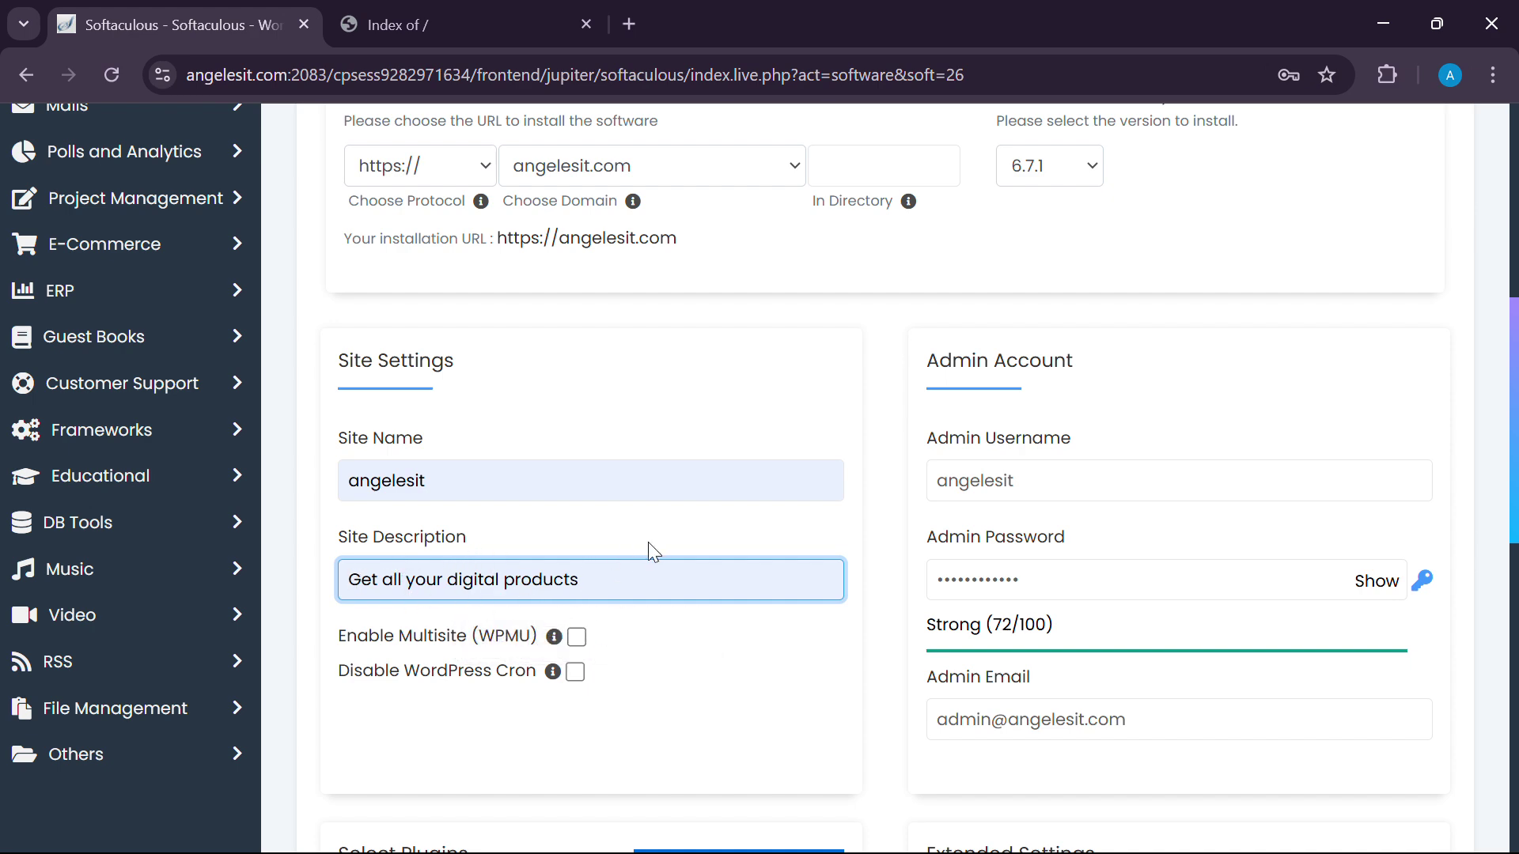
# Leave the plugin, language and advanced options at their defaults and start the WordPress installation.
pyautogui.scroll(-3, 572, 357)
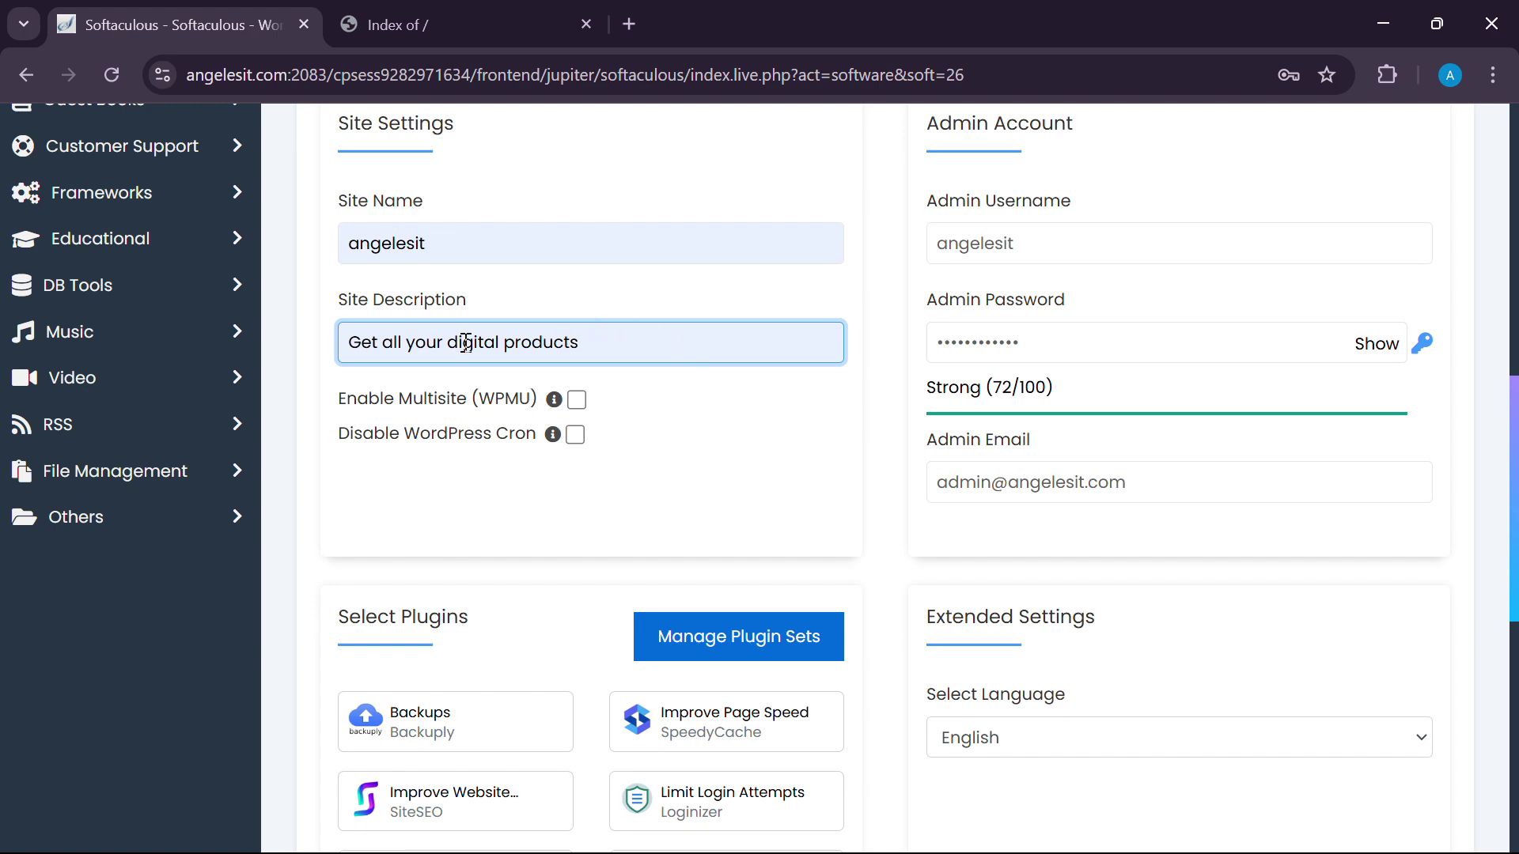
pyautogui.scroll(-7, 518, 390)
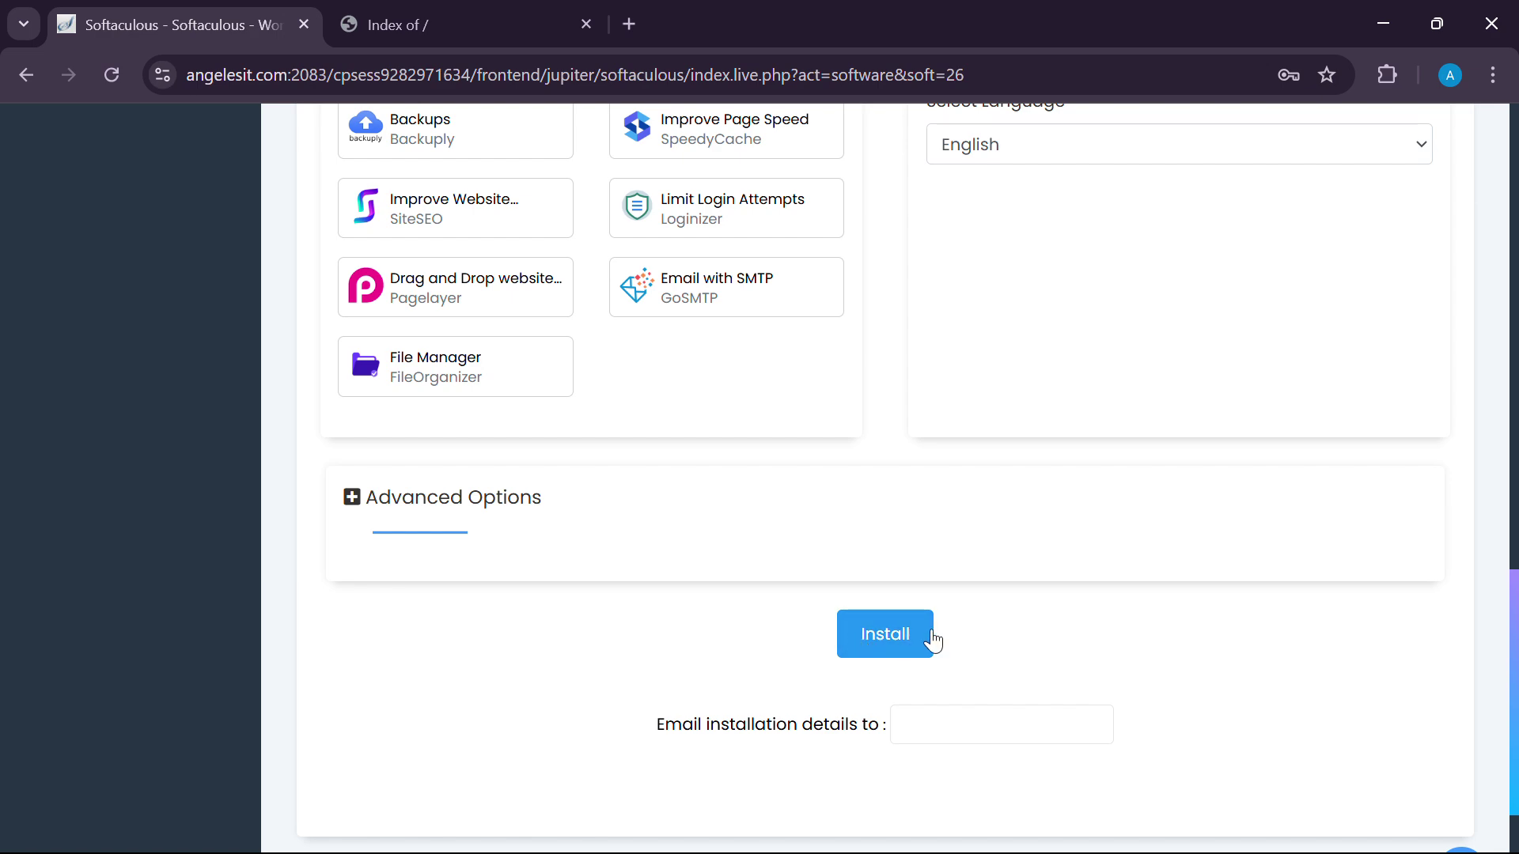
pyautogui.scroll(-2, 1003, 698)
pyautogui.click(887, 519)
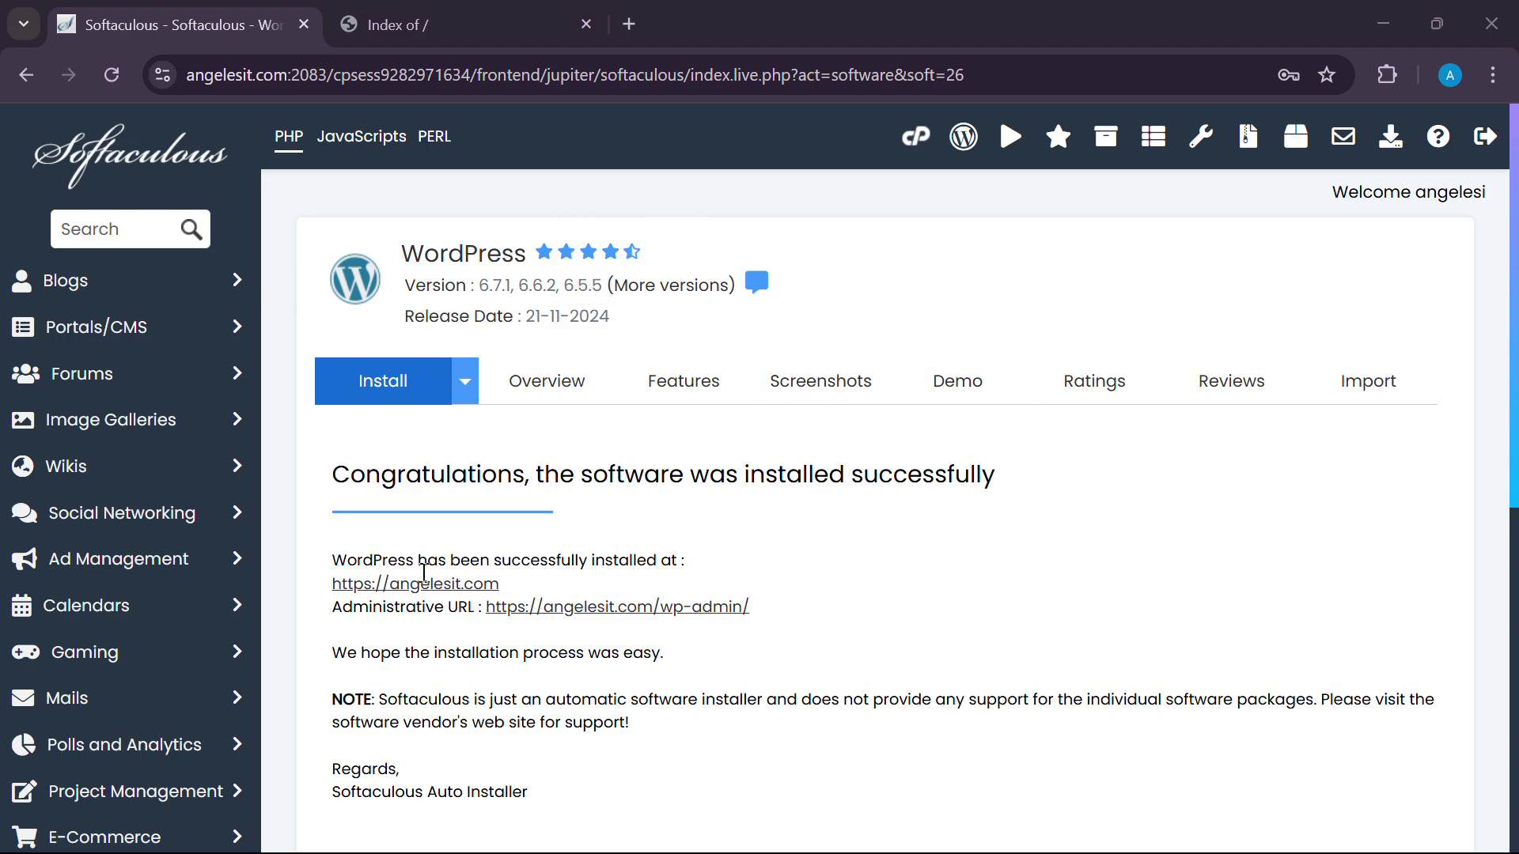
# Examine the installation result page, including the site address and the administrative URL.
pyautogui.scroll(-5, 776, 508)
pyautogui.scroll(-2, 776, 508)
pyautogui.scroll(7, 624, 502)
pyautogui.scroll(-6, 505, 552)
pyautogui.scroll(6, 509, 543)
pyautogui.moveTo(332, 606); pyautogui.dragTo(474, 608)
pyautogui.moveTo(830, 610); pyautogui.dragTo(899, 623)
pyautogui.click(541, 633)
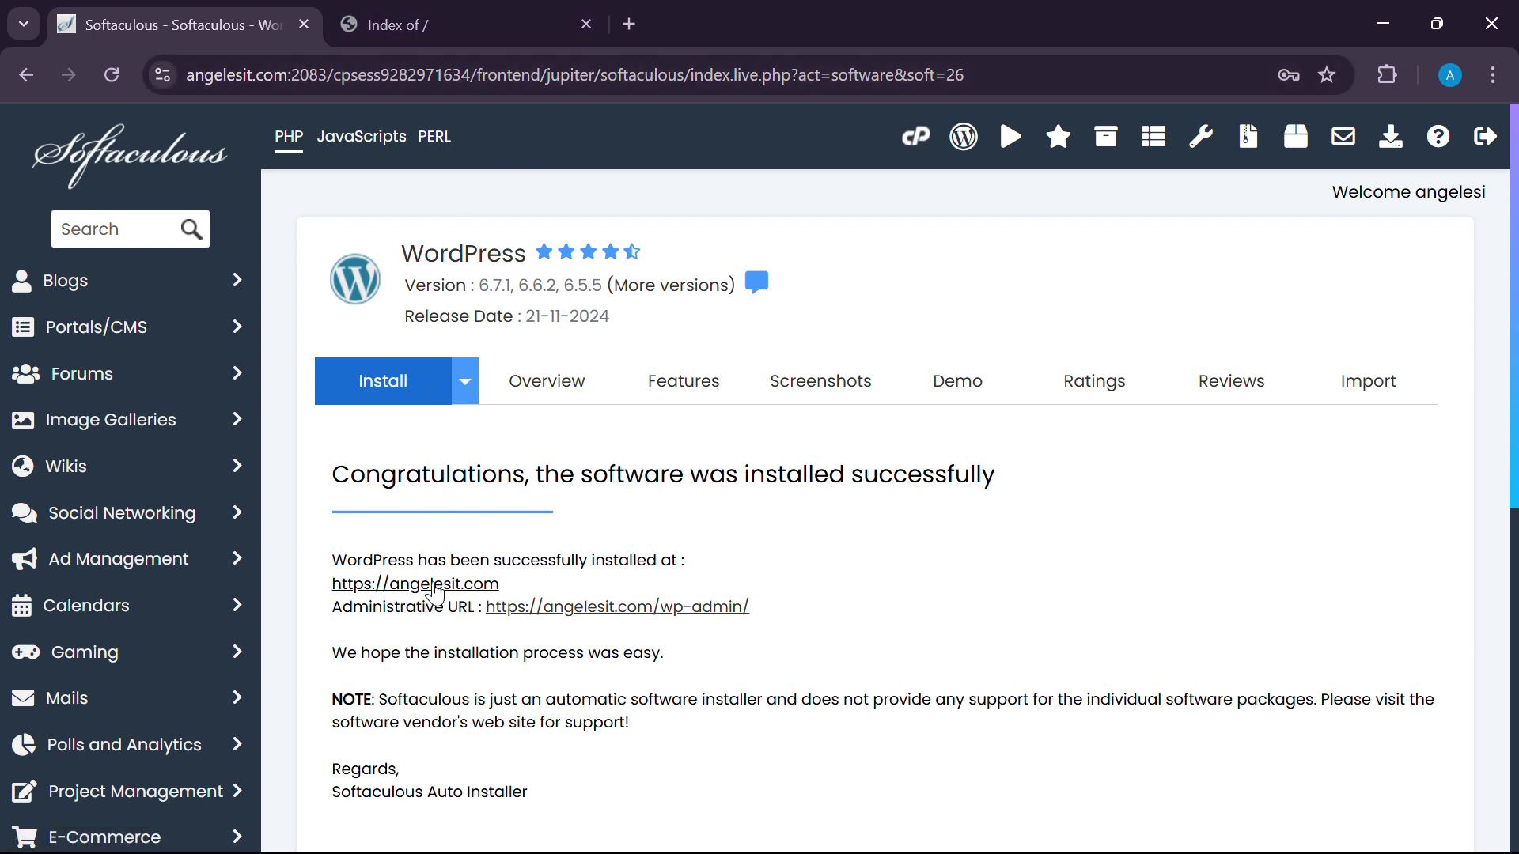
pyautogui.middleClick(416, 583)
pyautogui.click(431, 25)
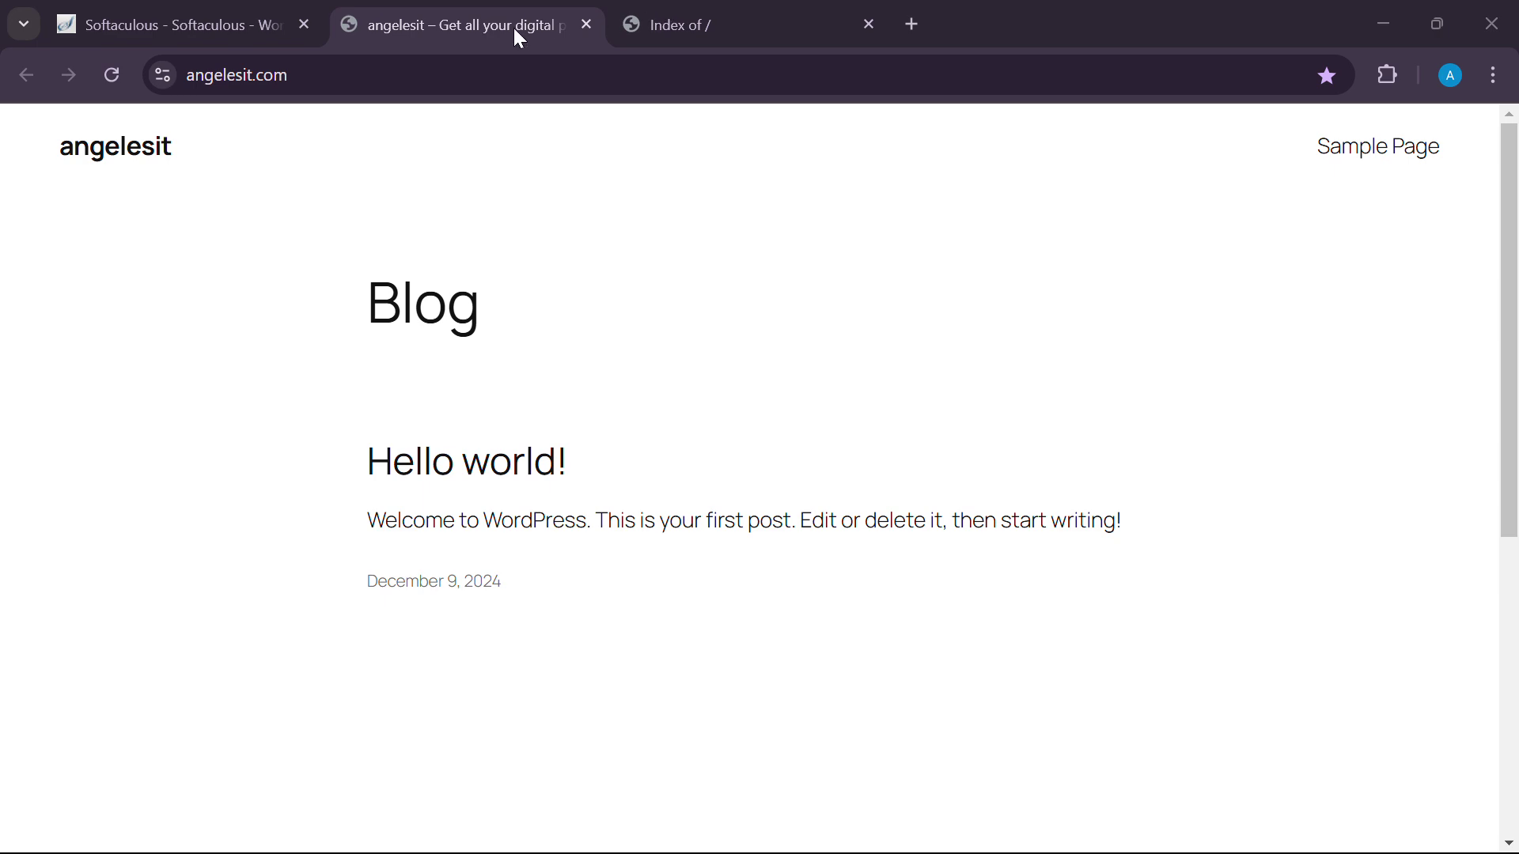
pyautogui.click(586, 25)
# Reload angelesit.com in the tab holding the old directory index and look over the home page.
pyautogui.click(400, 24)
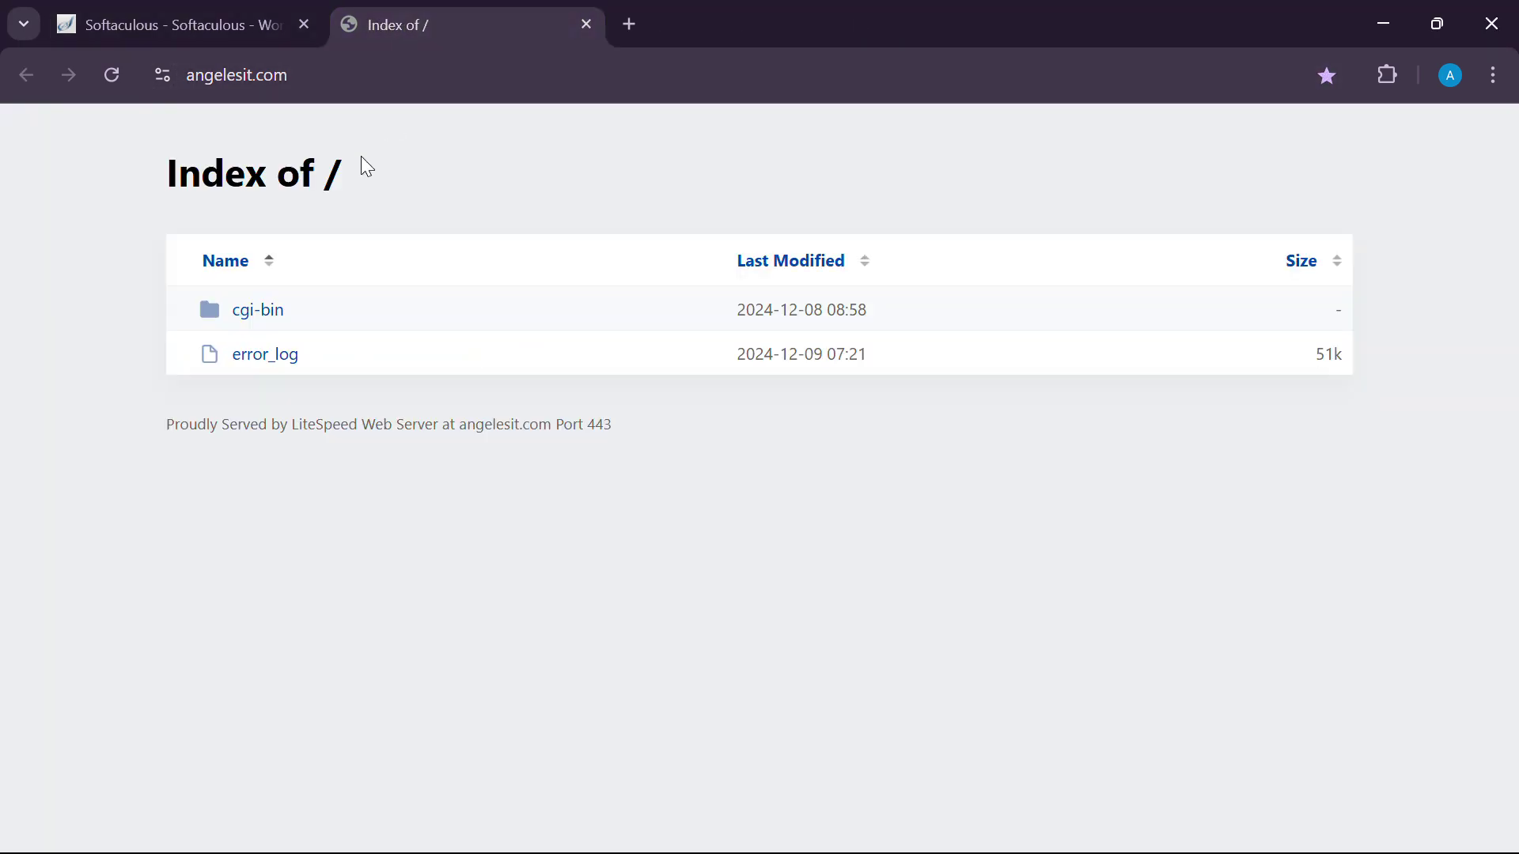
pyautogui.click(112, 76)
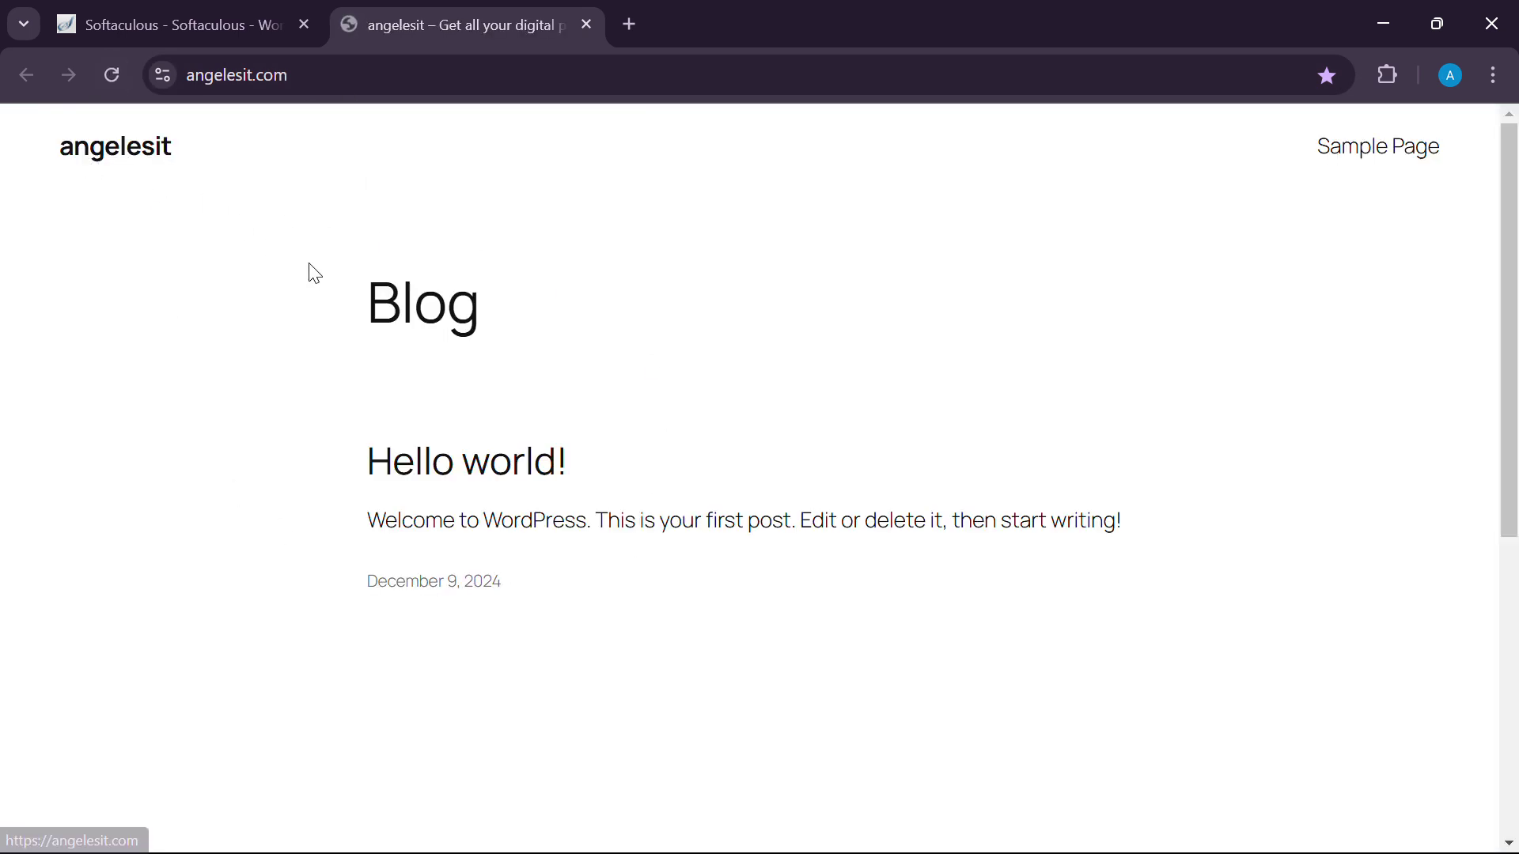
pyautogui.scroll(-6, 525, 424)
pyautogui.scroll(7, 1187, 567)
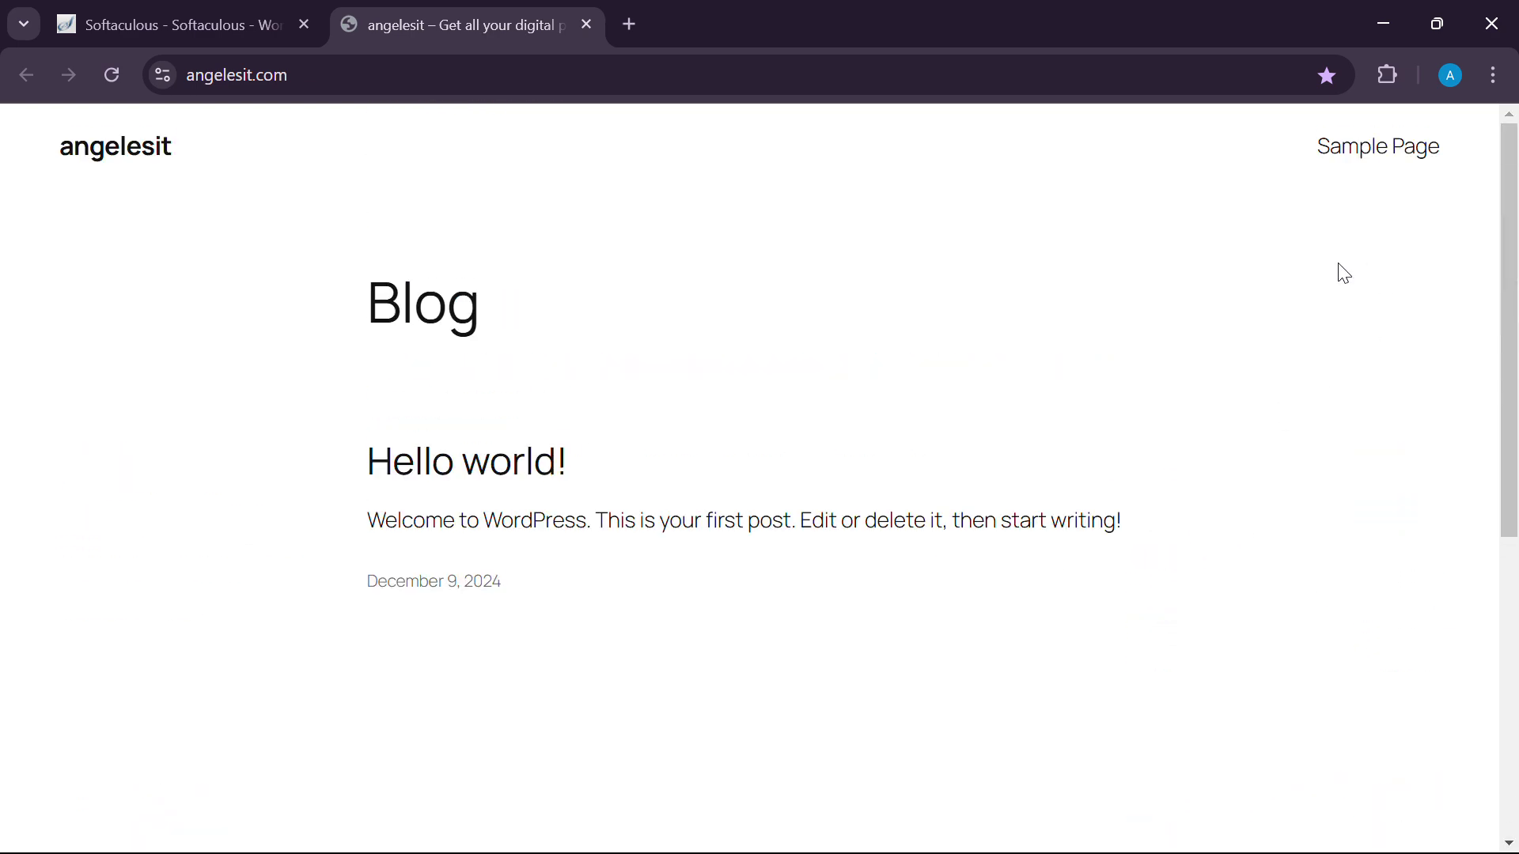
pyautogui.scroll(-5, 214, 431)
pyautogui.scroll(5, 722, 563)
pyautogui.moveTo(337, 307); pyautogui.dragTo(553, 559)
# Open the "Hello world!" post from the blog and return to the home page.
pyautogui.click(509, 475)
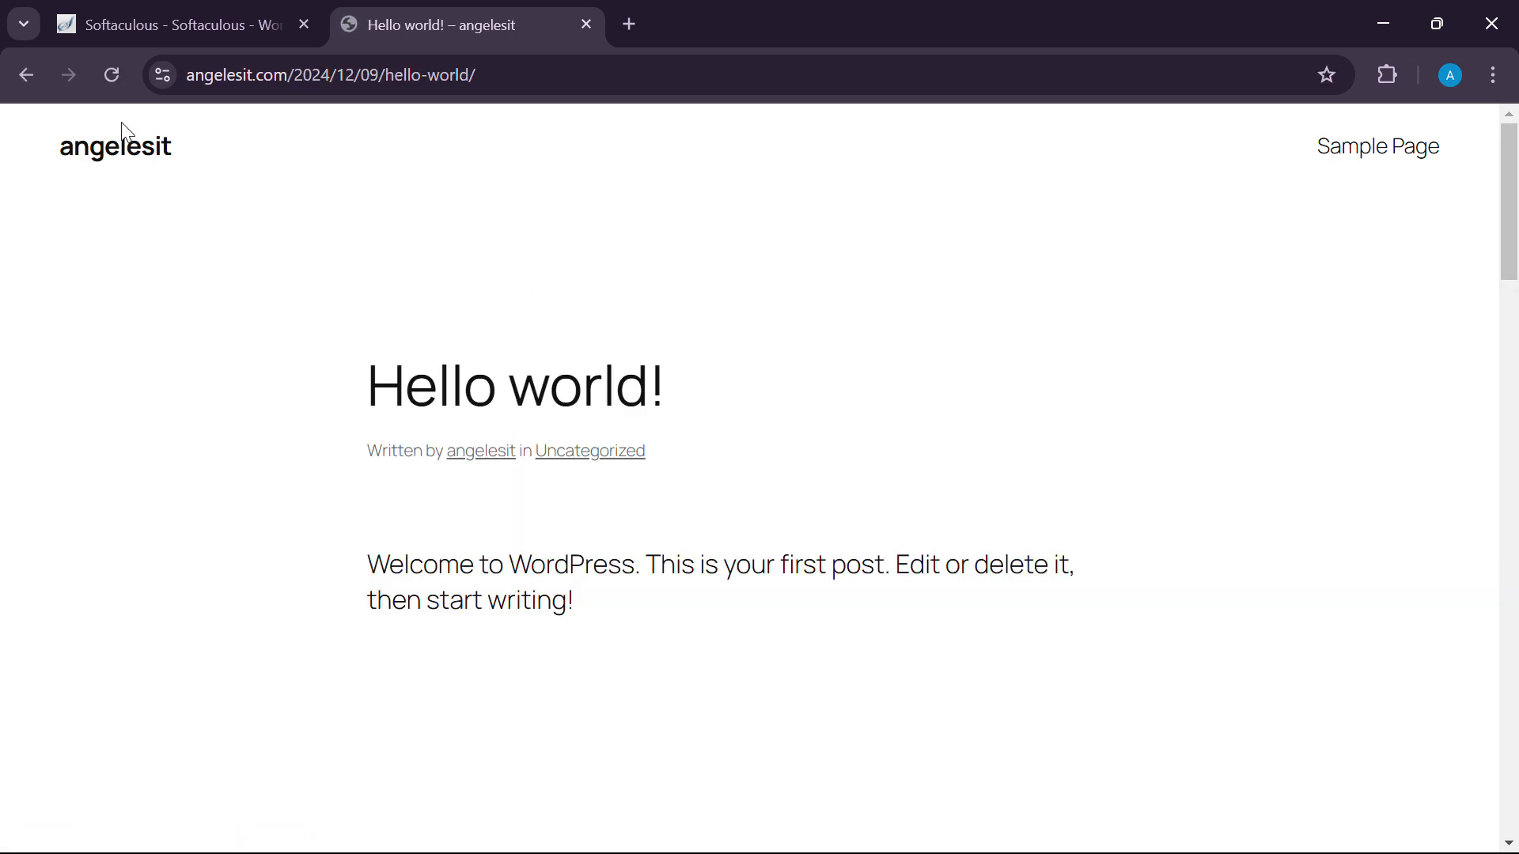
pyautogui.click(26, 75)
pyautogui.click(484, 297)
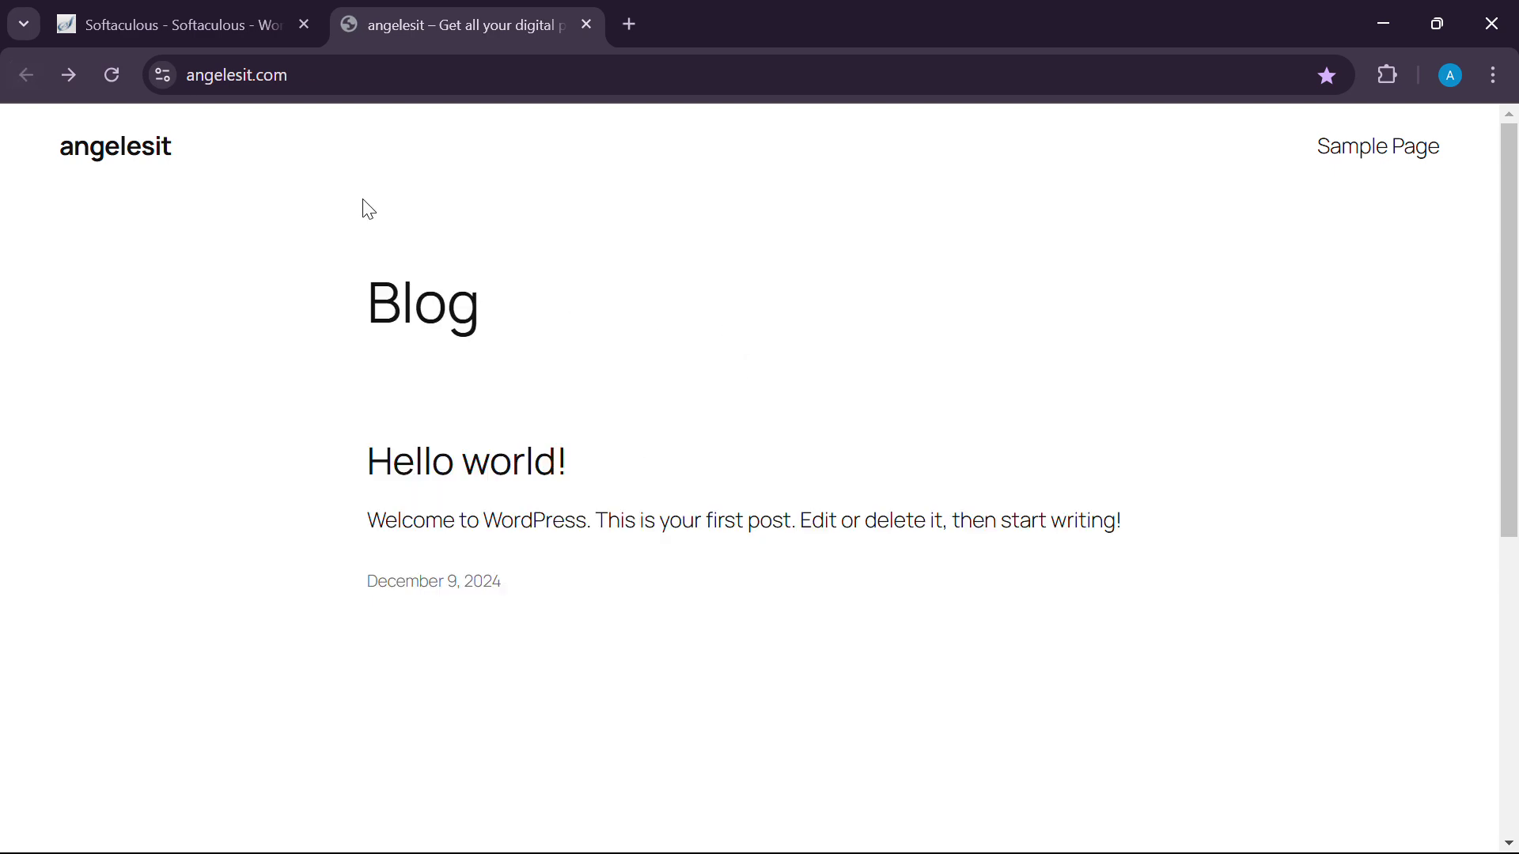
# Open the WordPress dashboard through the administrative URL on the Softaculous result page and look over its panels.
pyautogui.click(197, 22)
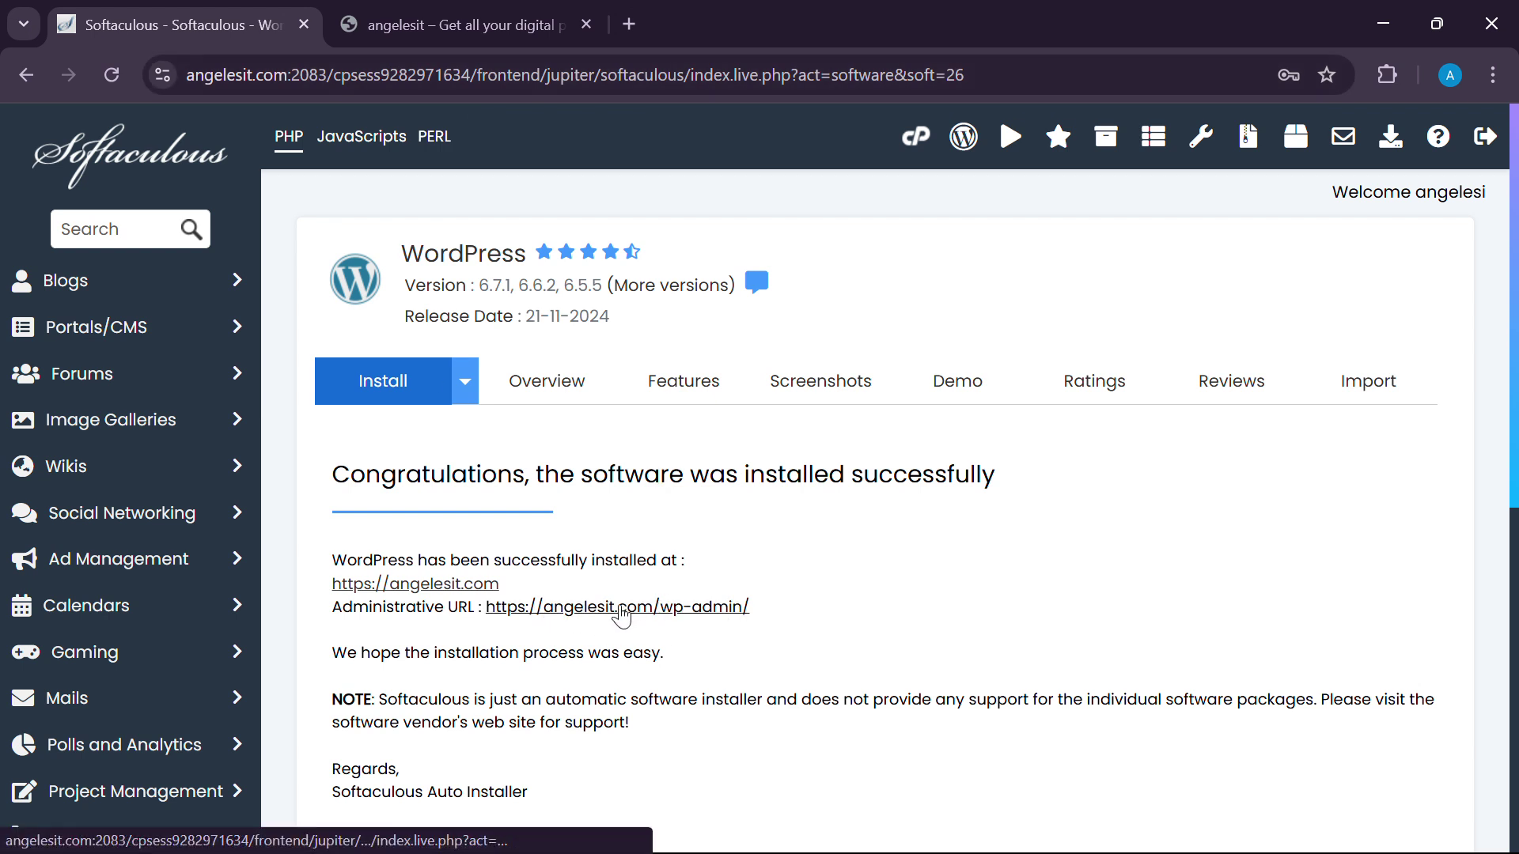
pyautogui.click(656, 608)
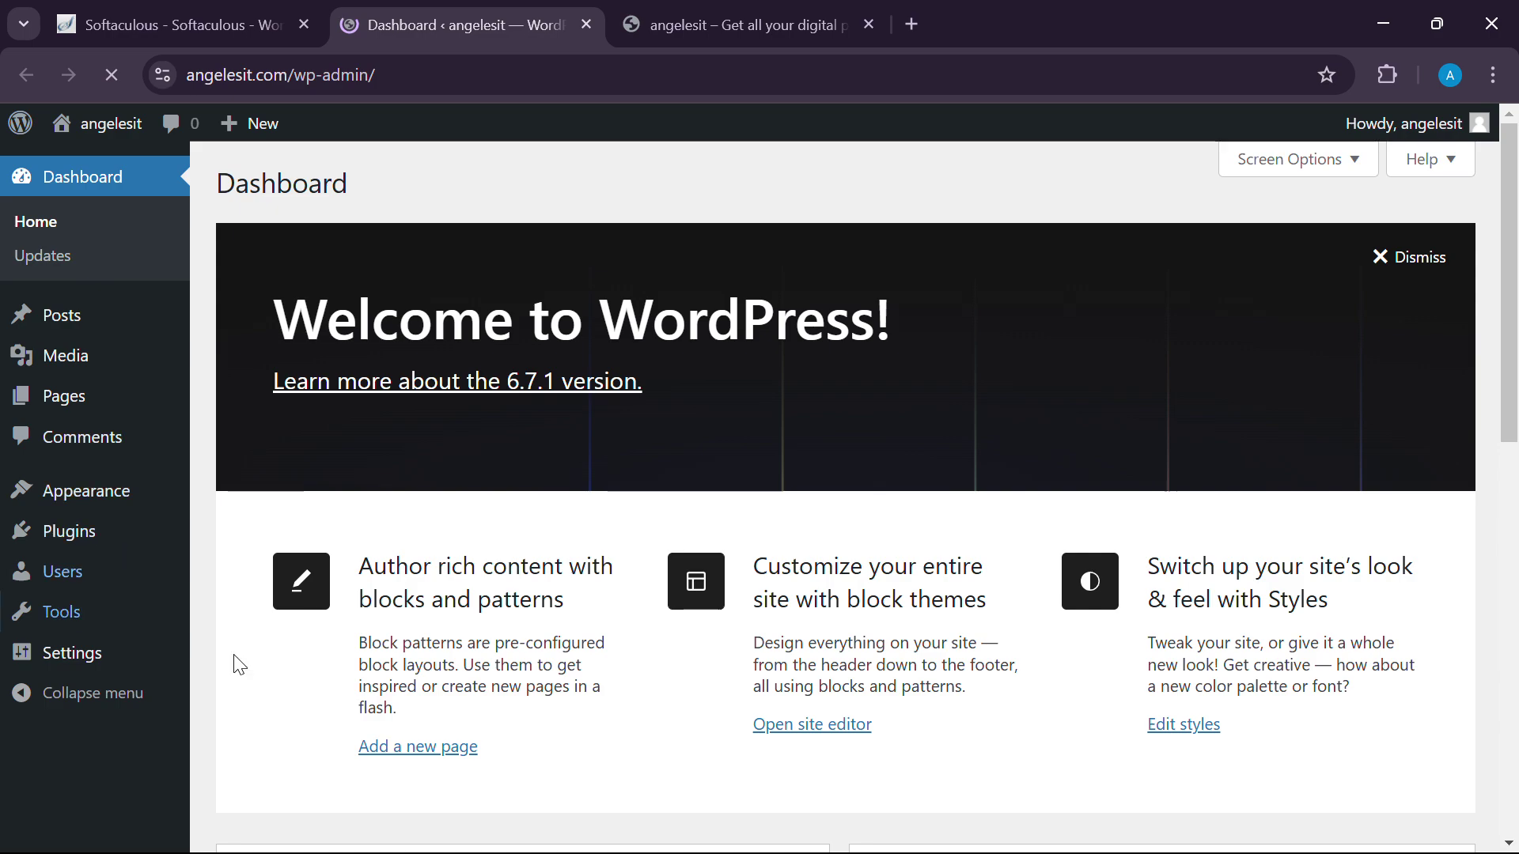
pyautogui.scroll(-10, 495, 553)
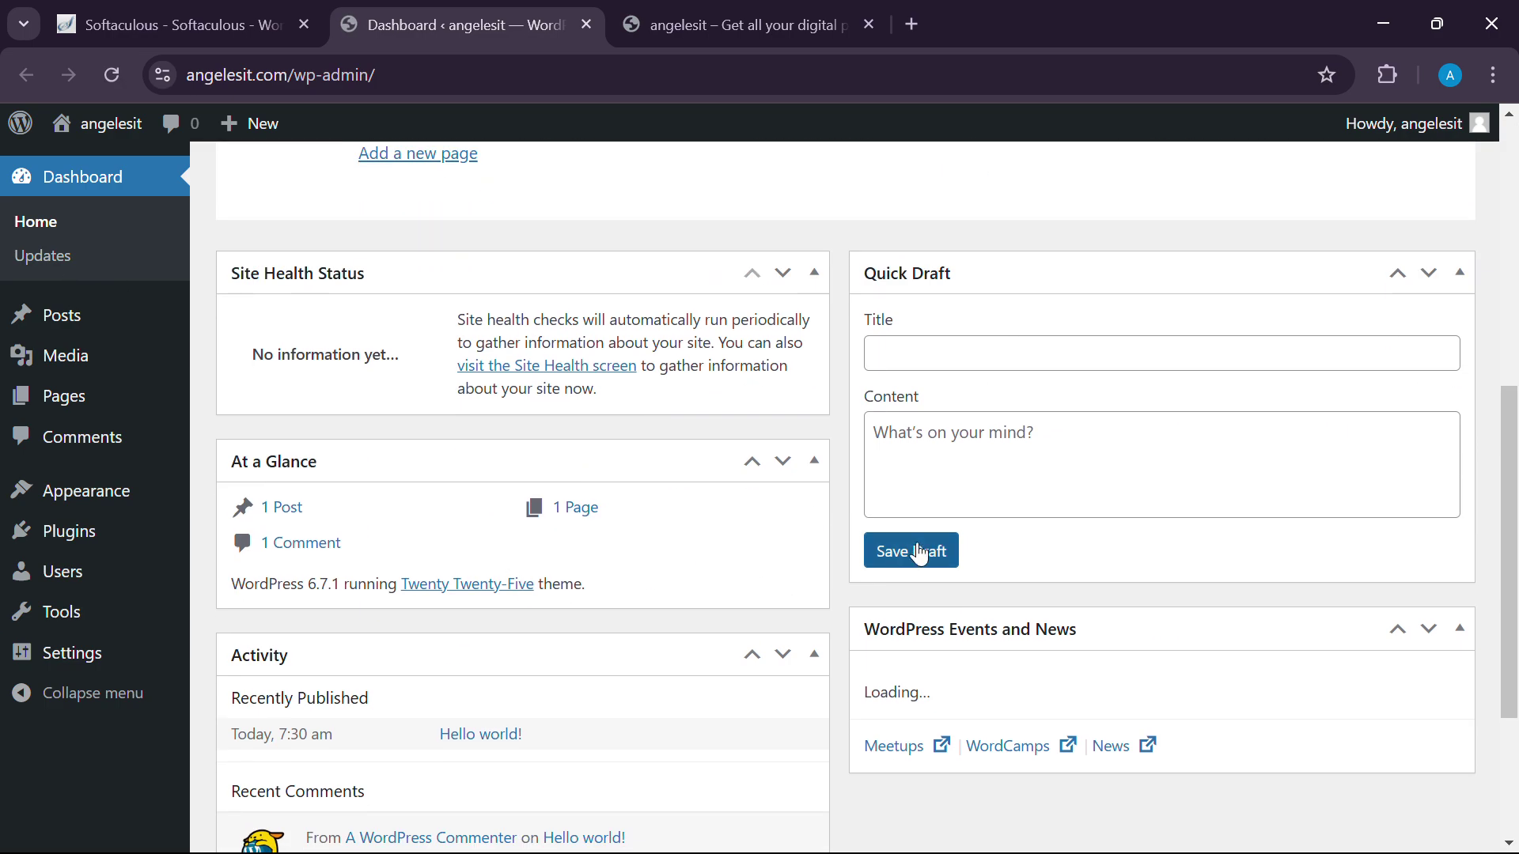
pyautogui.scroll(10, 543, 543)
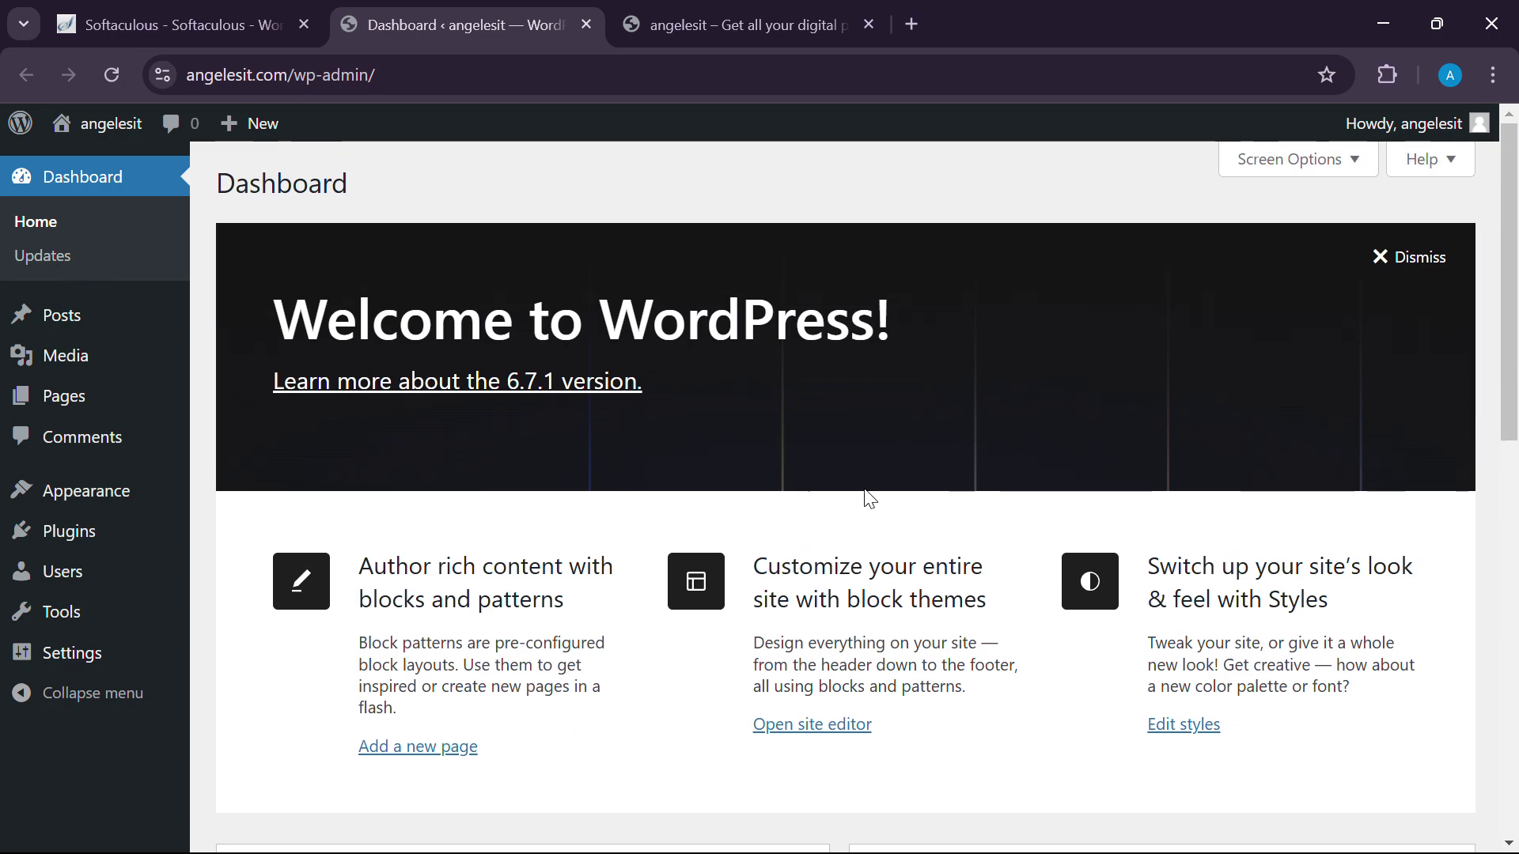
pyautogui.scroll(-11, 570, 508)
pyautogui.scroll(10, 609, 626)
pyautogui.scroll(-10, 1051, 485)
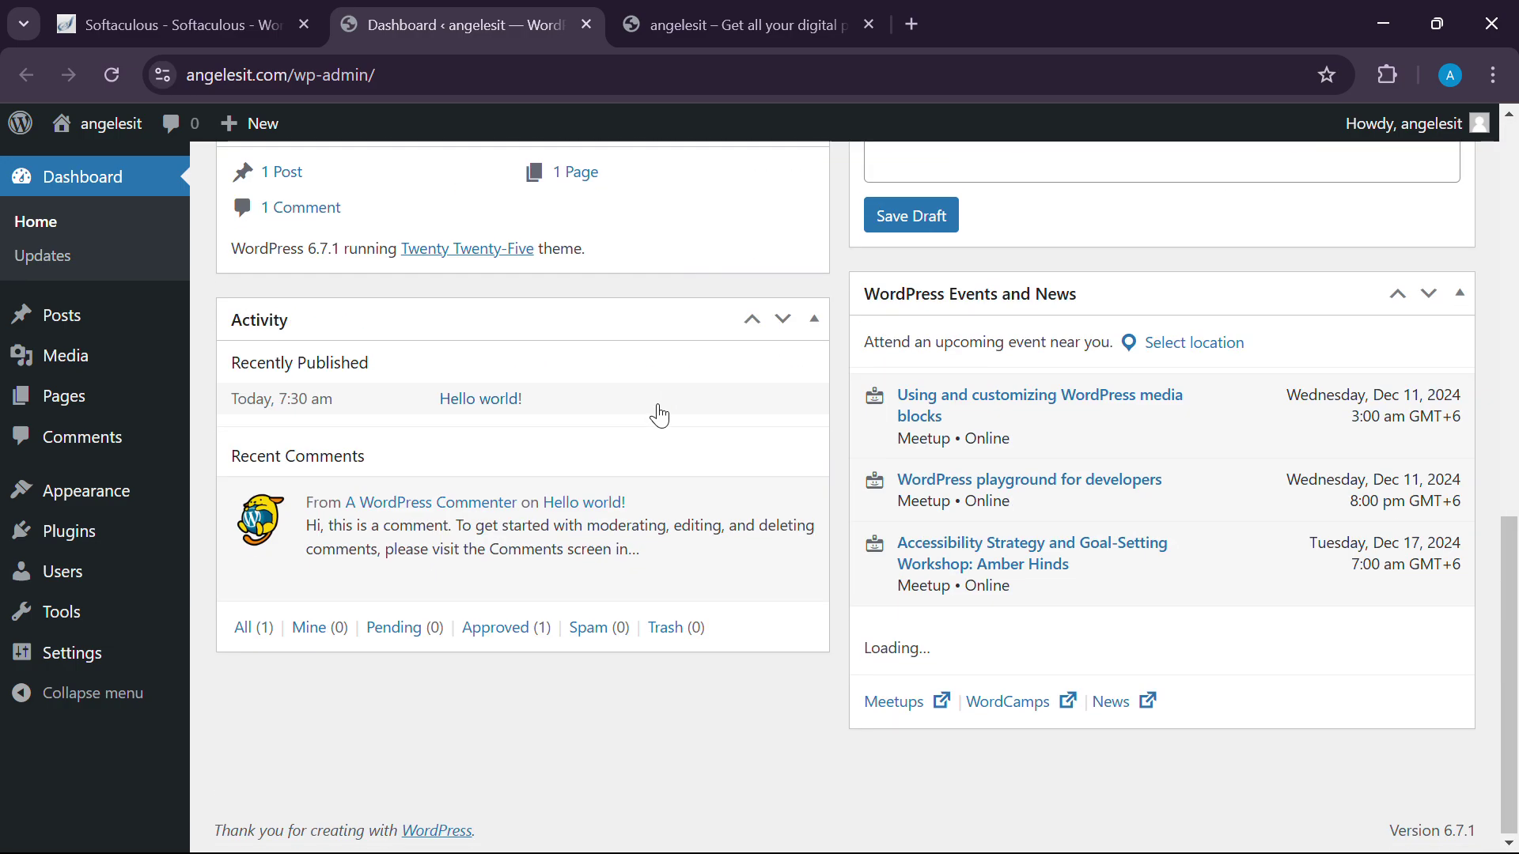
# Dismiss the Welcome panel and hide Site Health Status, At a Glance, Activity, Quick Draft and WordPress Events and News from the dashboard.
pyautogui.scroll(10, 657, 413)
pyautogui.click(1381, 264)
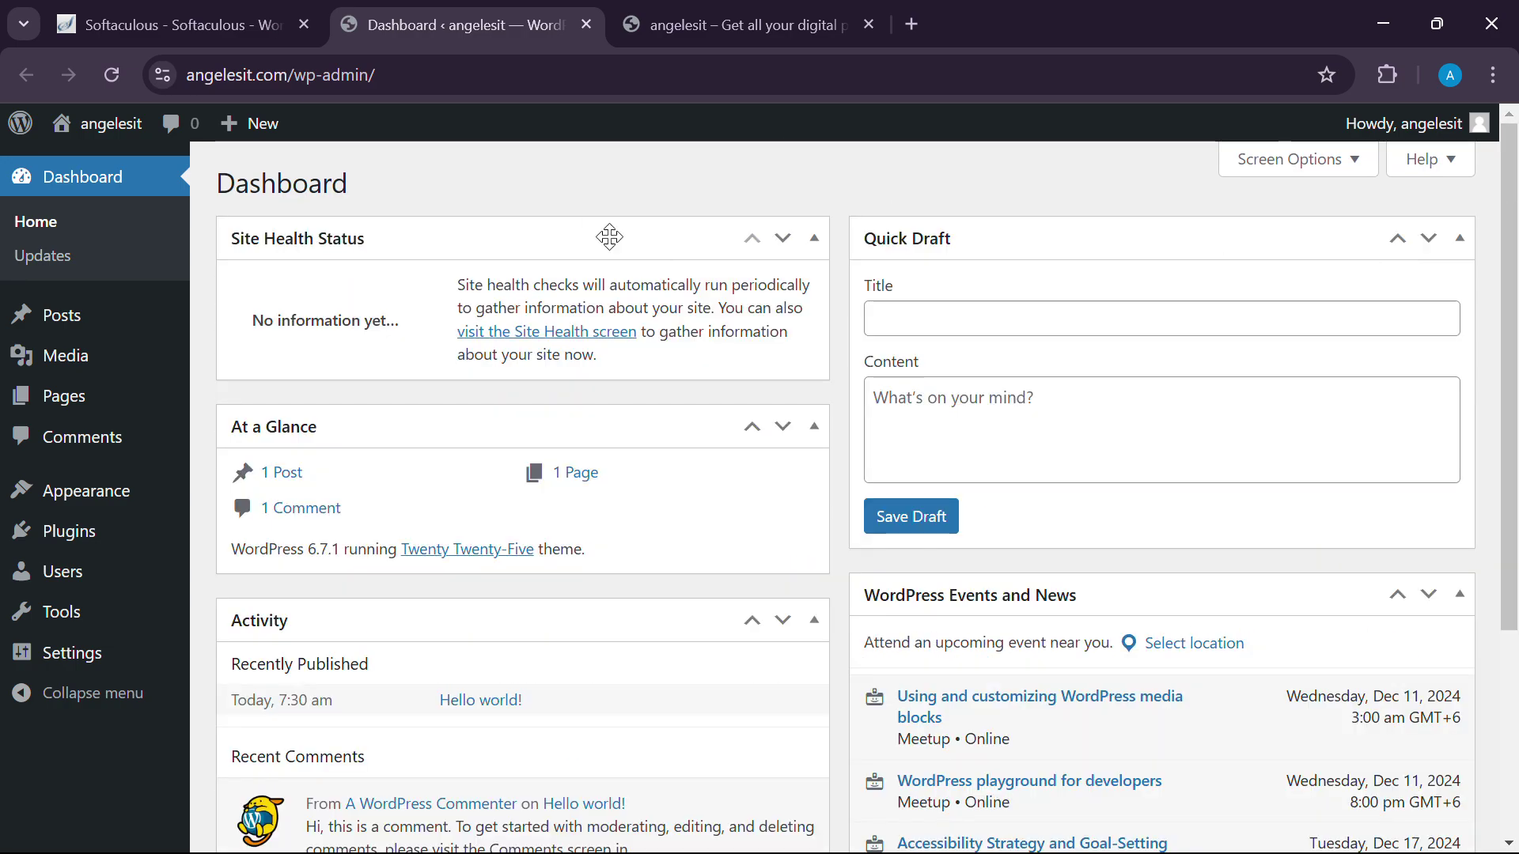
pyautogui.click(1257, 169)
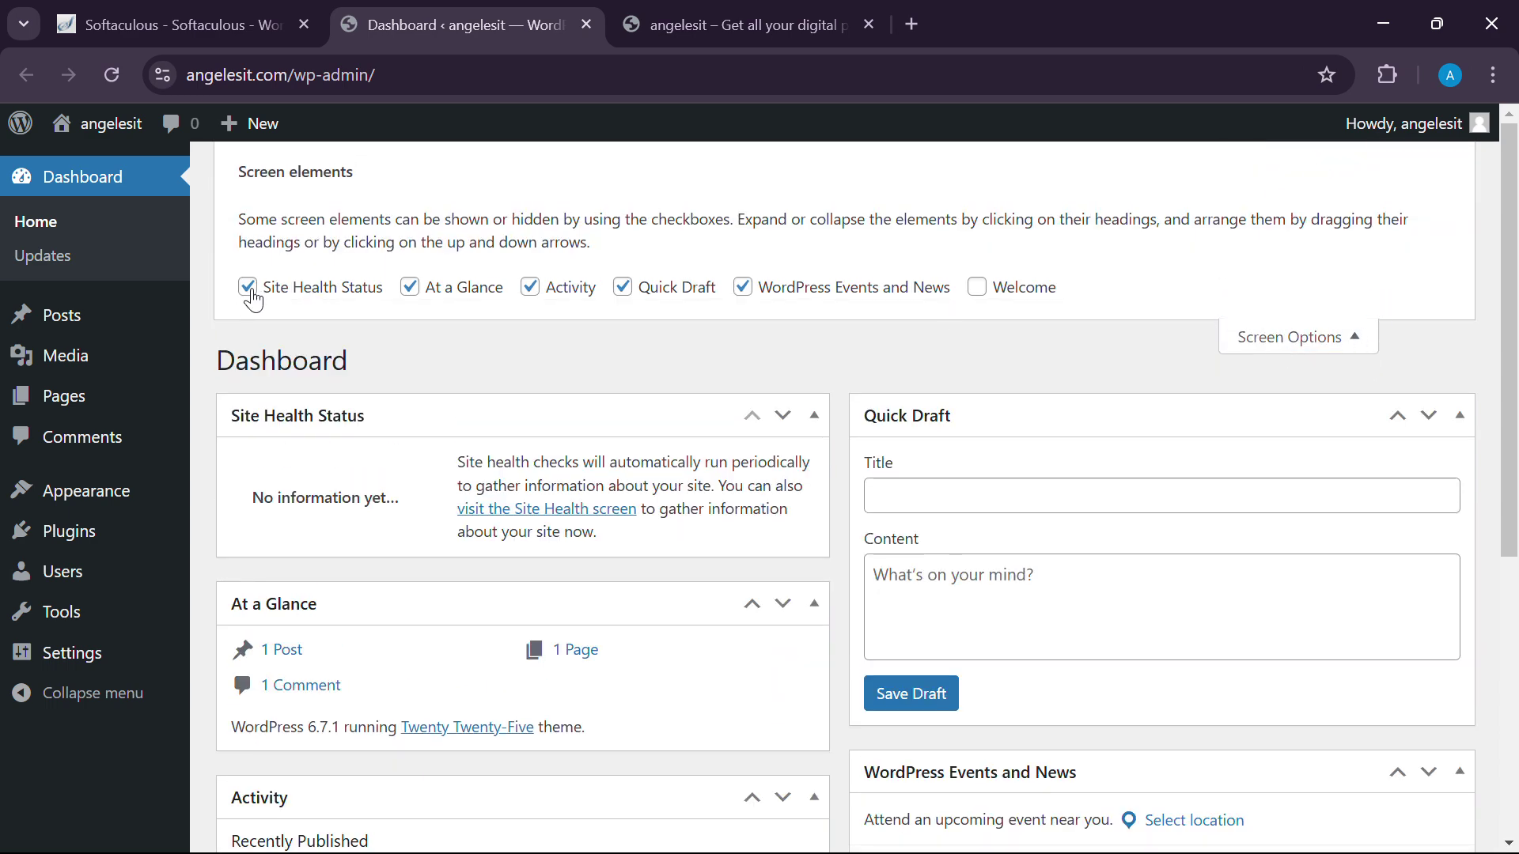
pyautogui.click(248, 288)
pyautogui.click(409, 287)
pyautogui.click(530, 288)
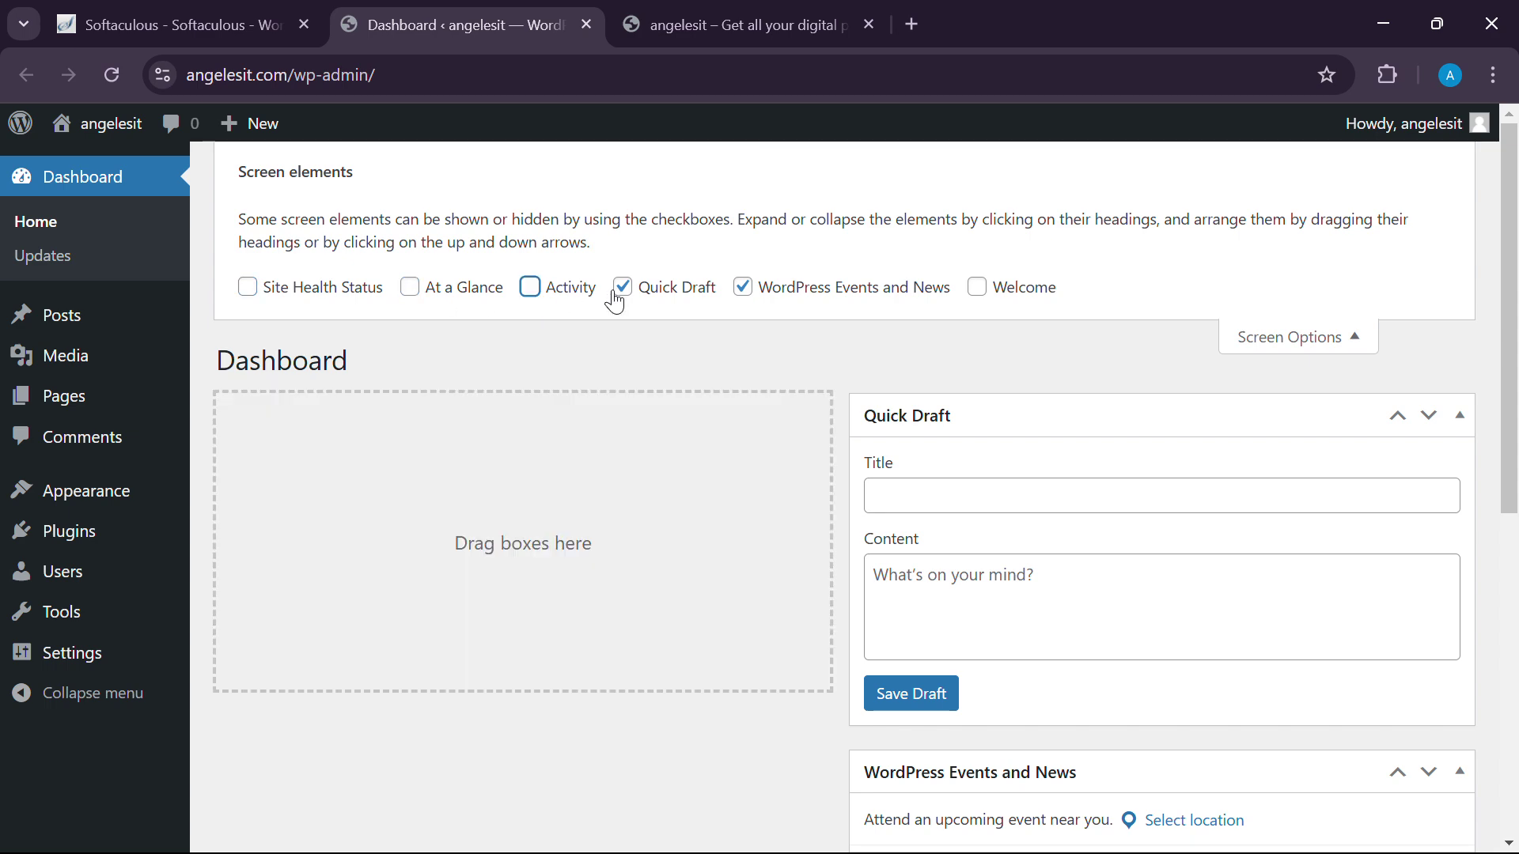
pyautogui.click(622, 288)
pyautogui.click(742, 288)
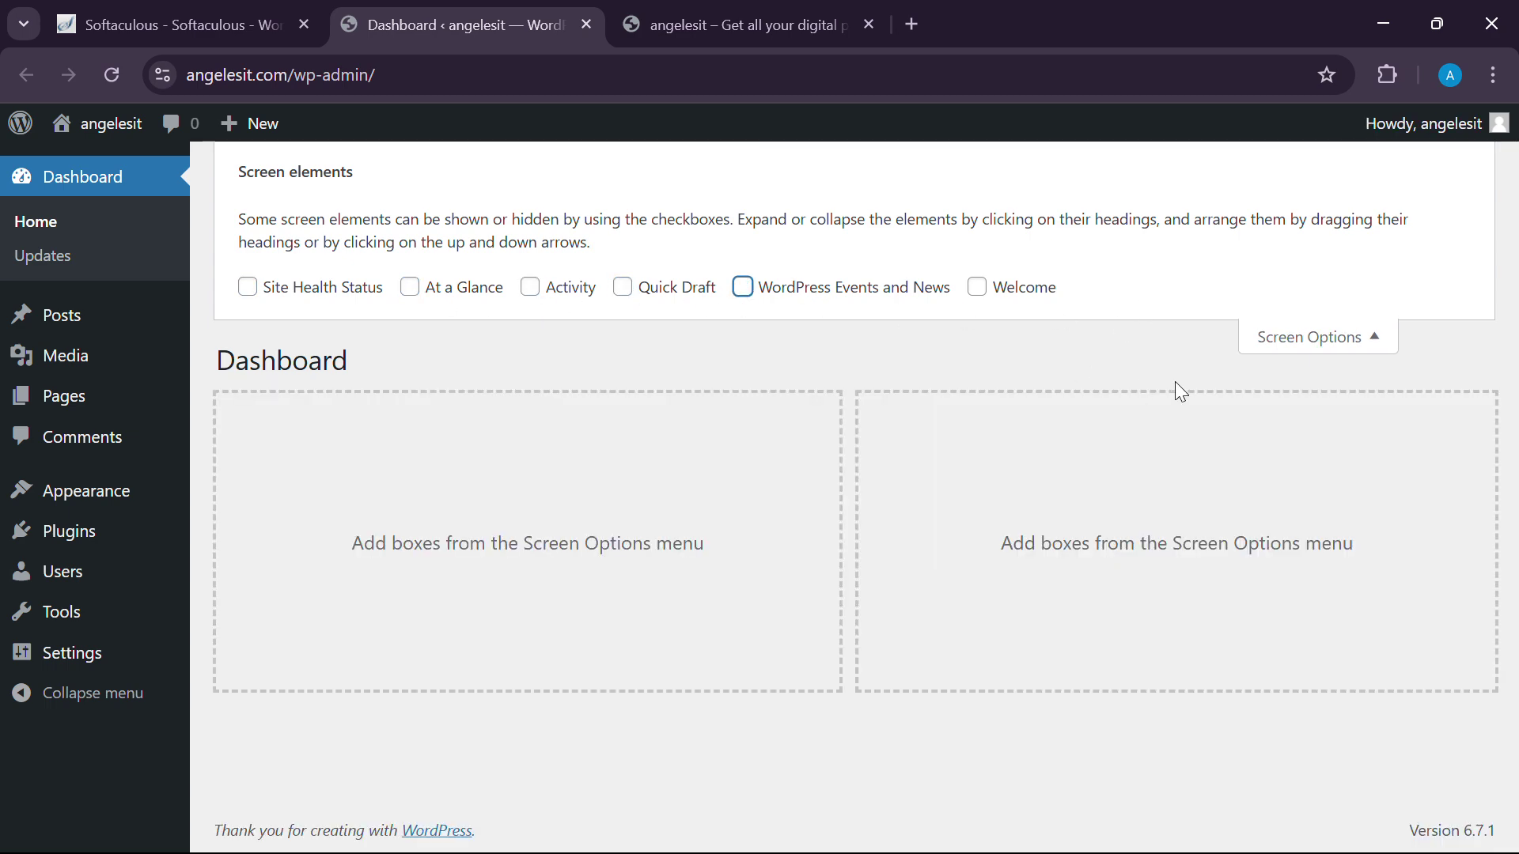
pyautogui.click(1335, 339)
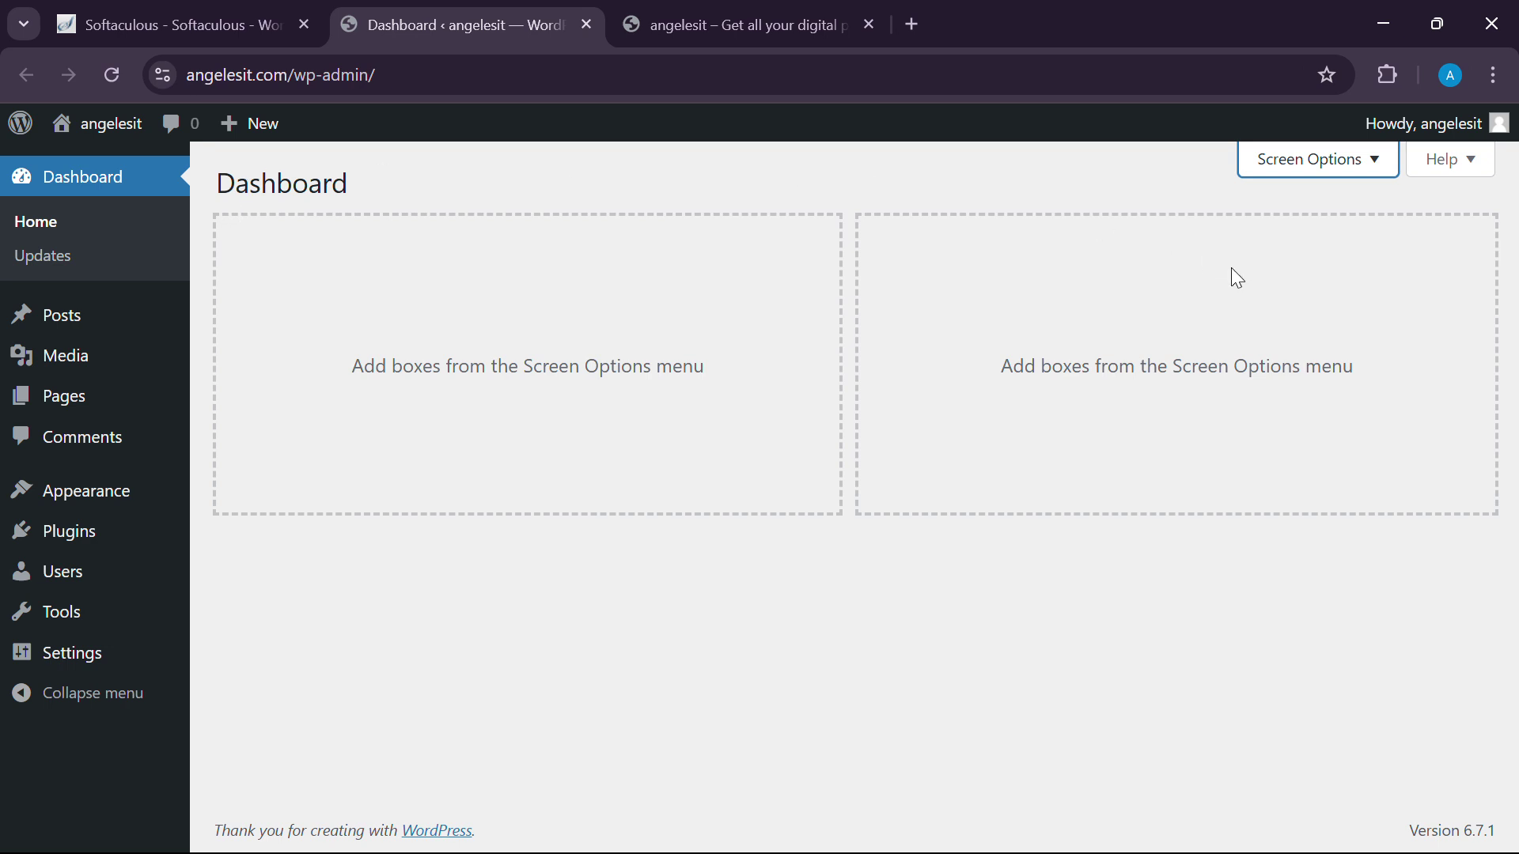
pyautogui.click(799, 584)
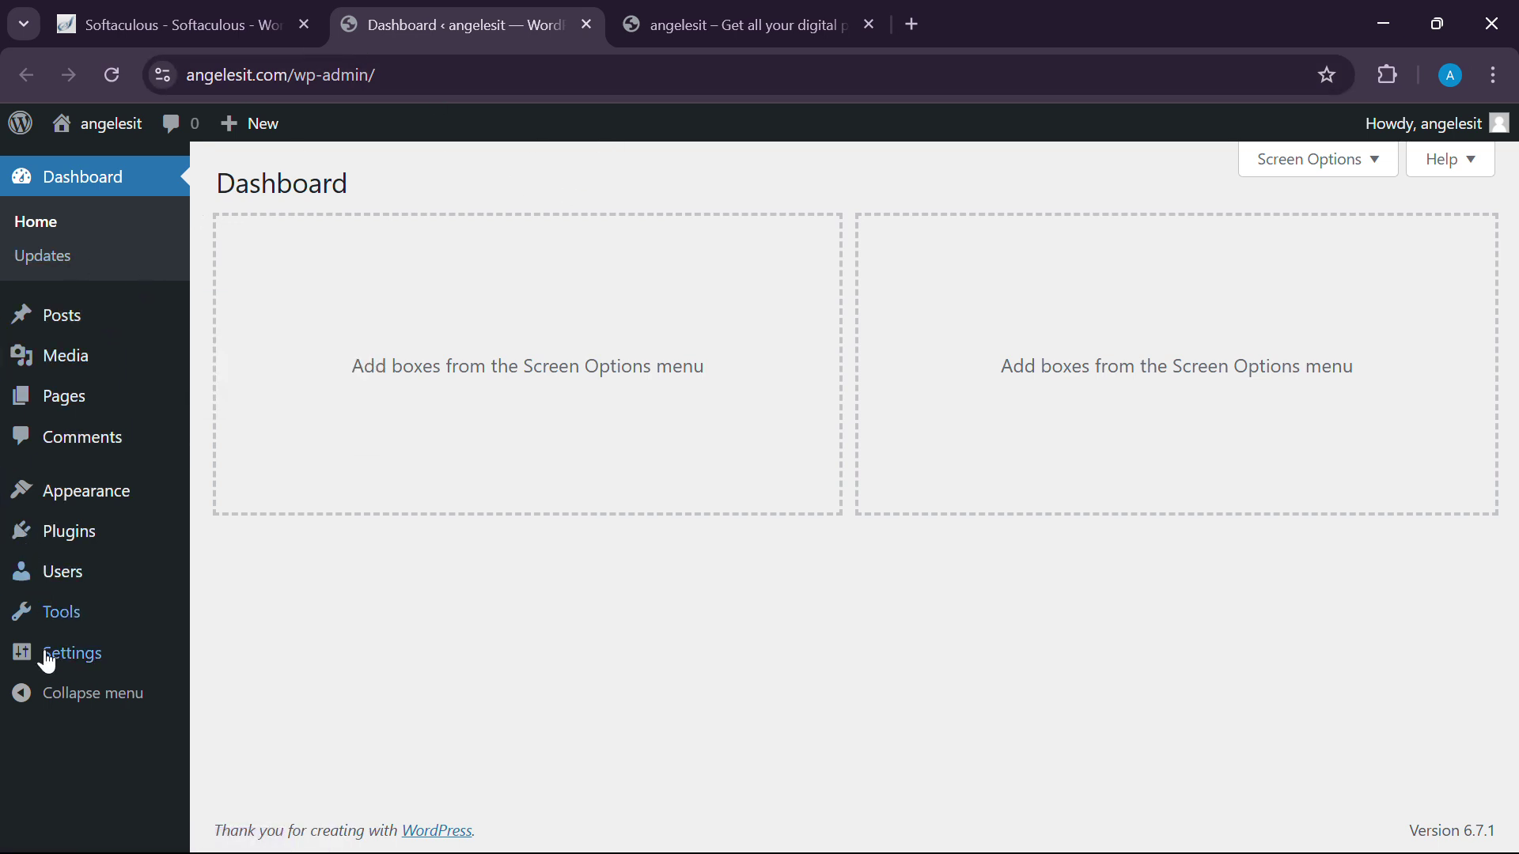
# Move all existing pages, Privacy Policy and Sample Page, to the Trash as a bulk action.
pyautogui.click(95, 398)
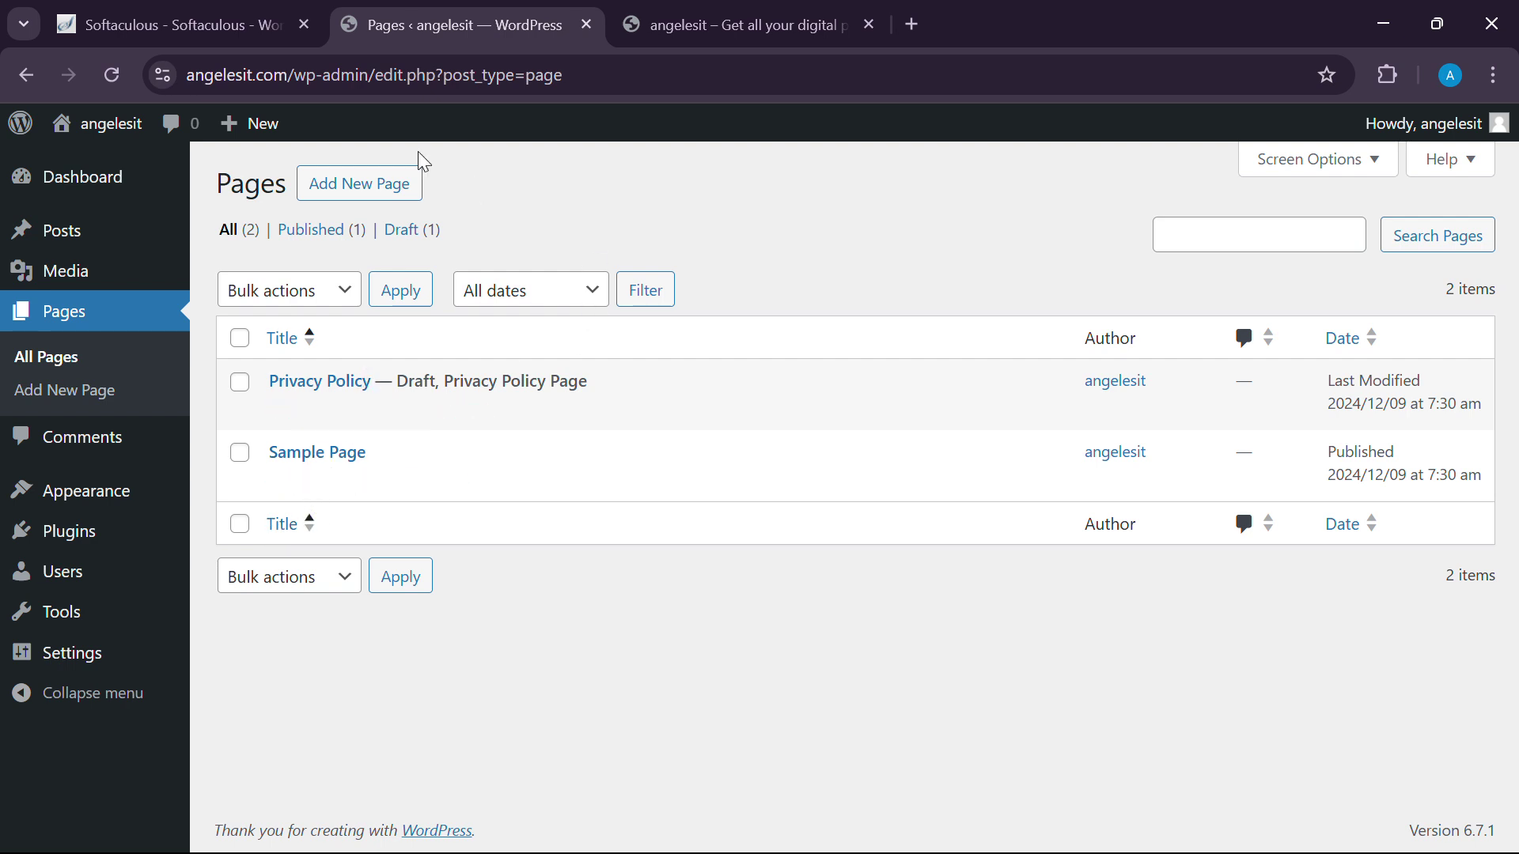
pyautogui.moveTo(286, 76); pyautogui.dragTo(219, 92)
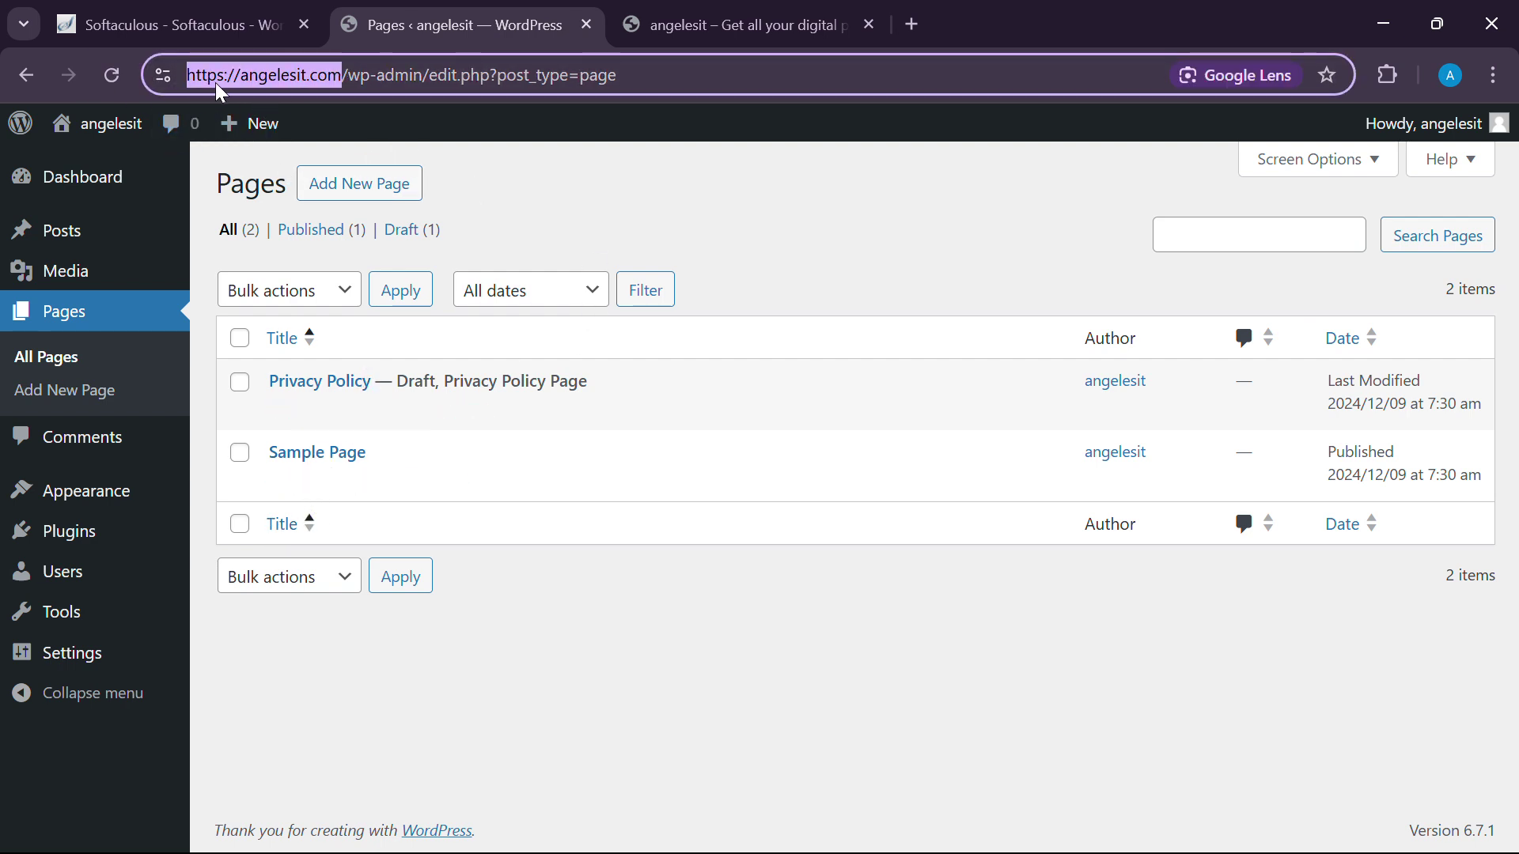
pyautogui.moveTo(317, 428)
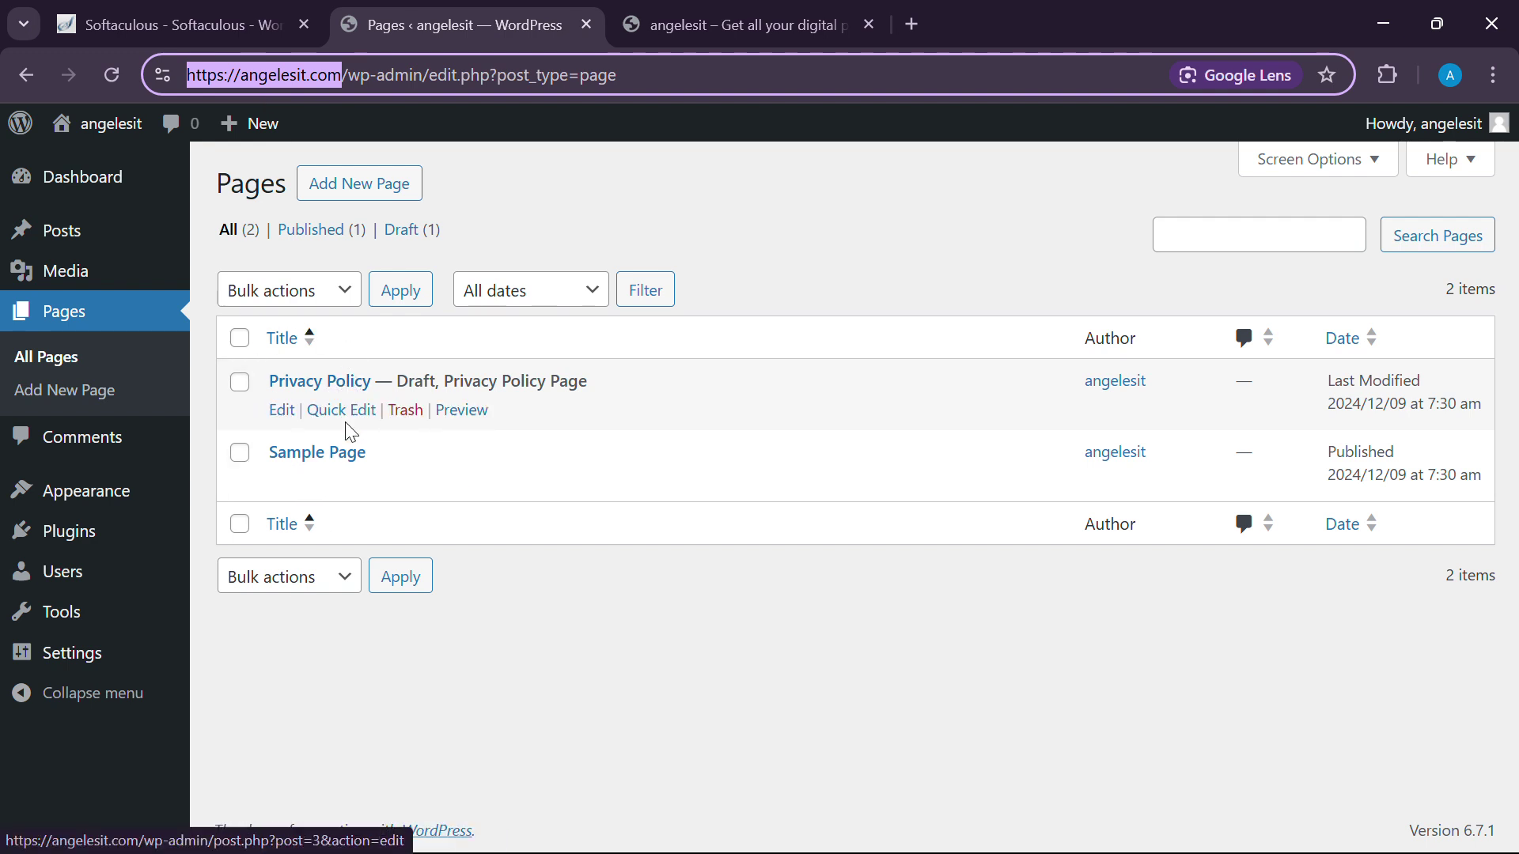
pyautogui.click(239, 338)
pyautogui.click(315, 301)
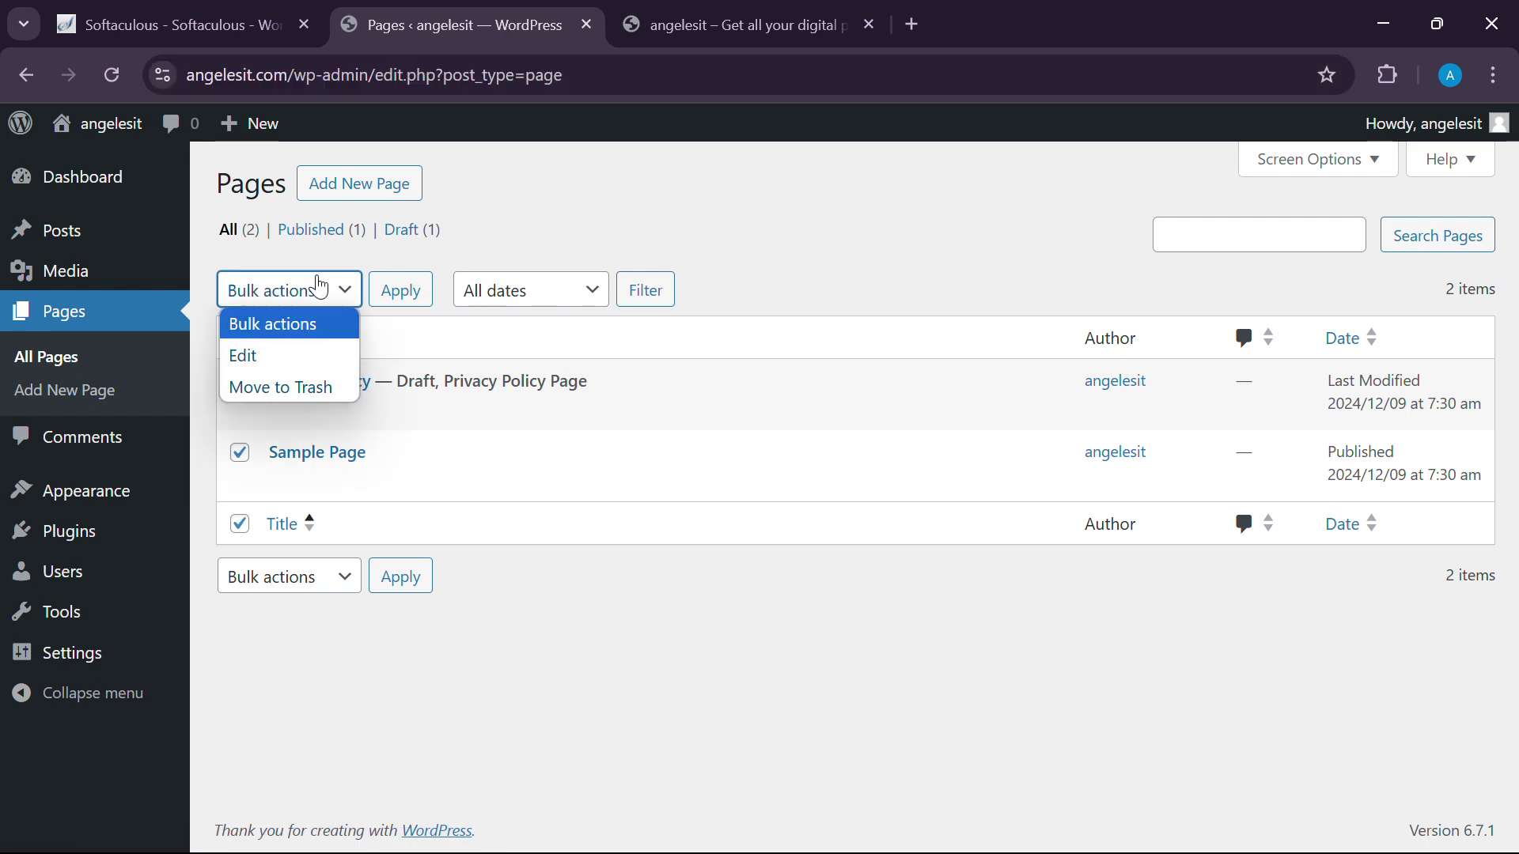
pyautogui.click(318, 399)
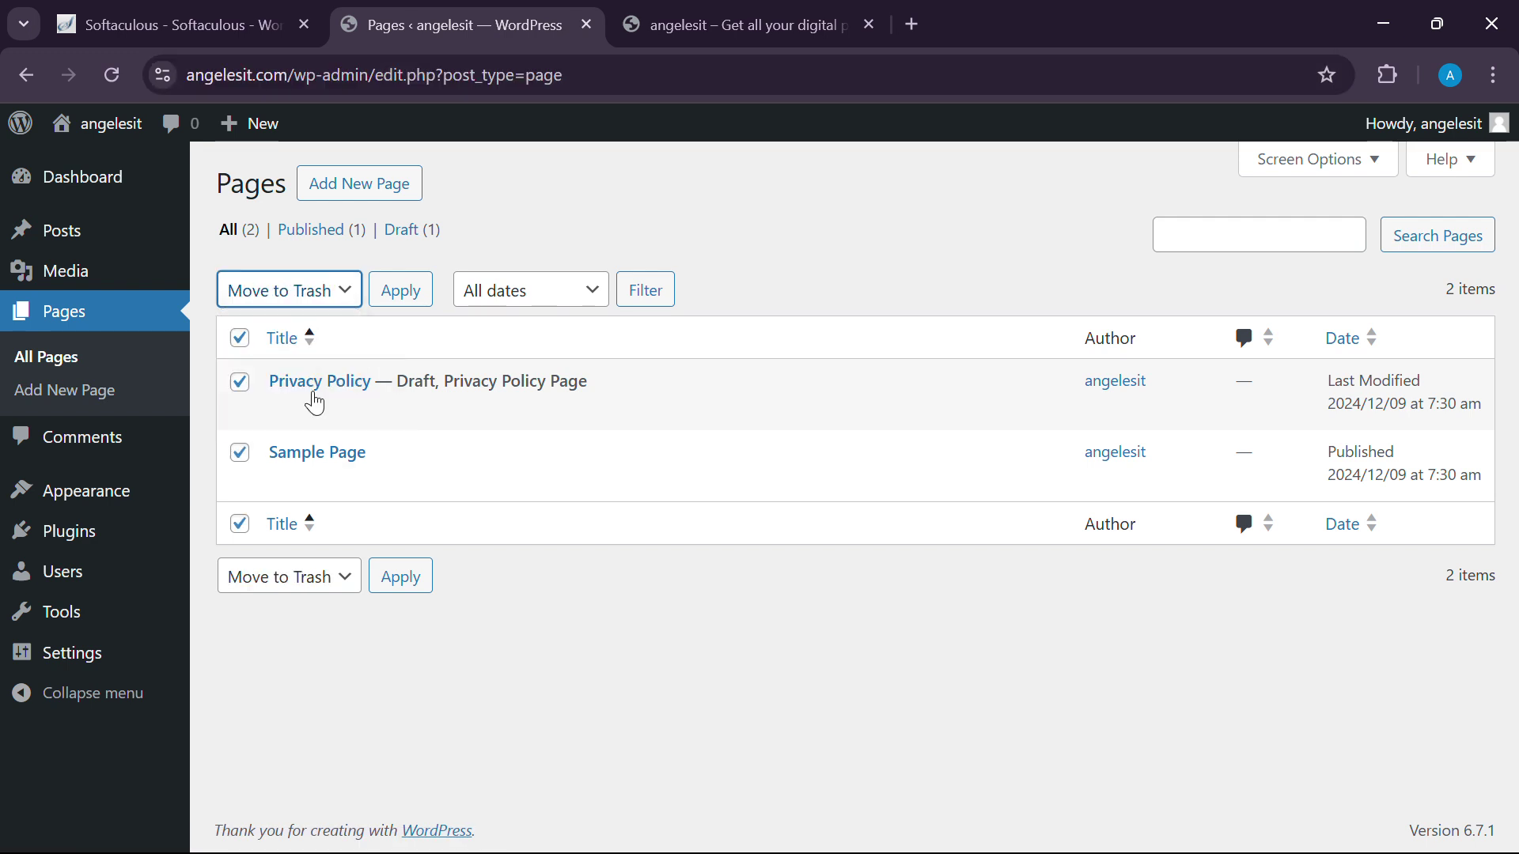
pyautogui.click(405, 299)
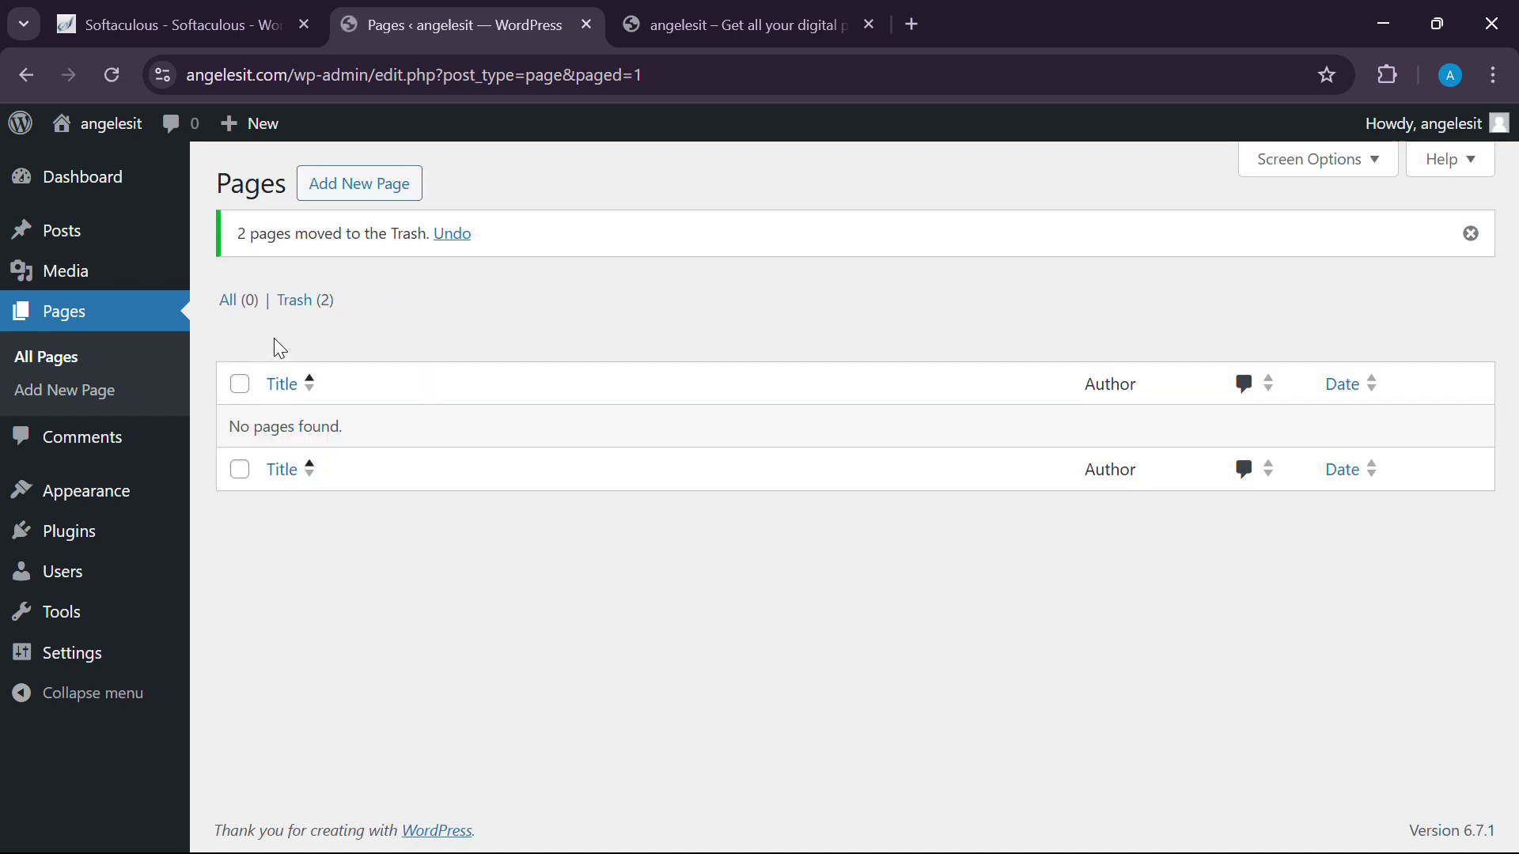
# Permanently delete both trashed pages, Privacy Policy and Sample Page, and return to the list of all pages.
pyautogui.click(307, 309)
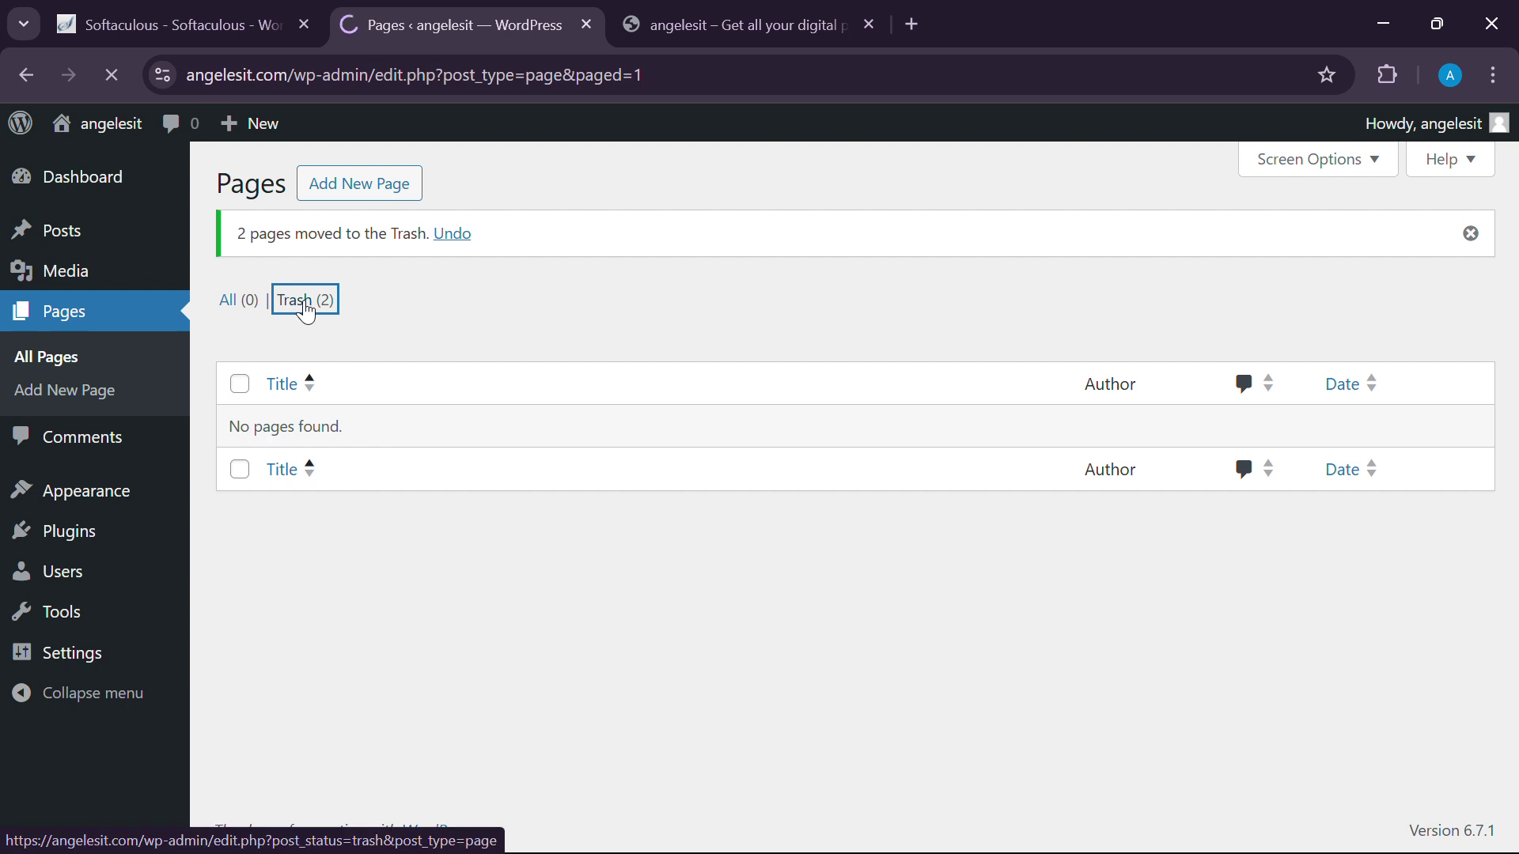
pyautogui.click(239, 336)
pyautogui.click(337, 295)
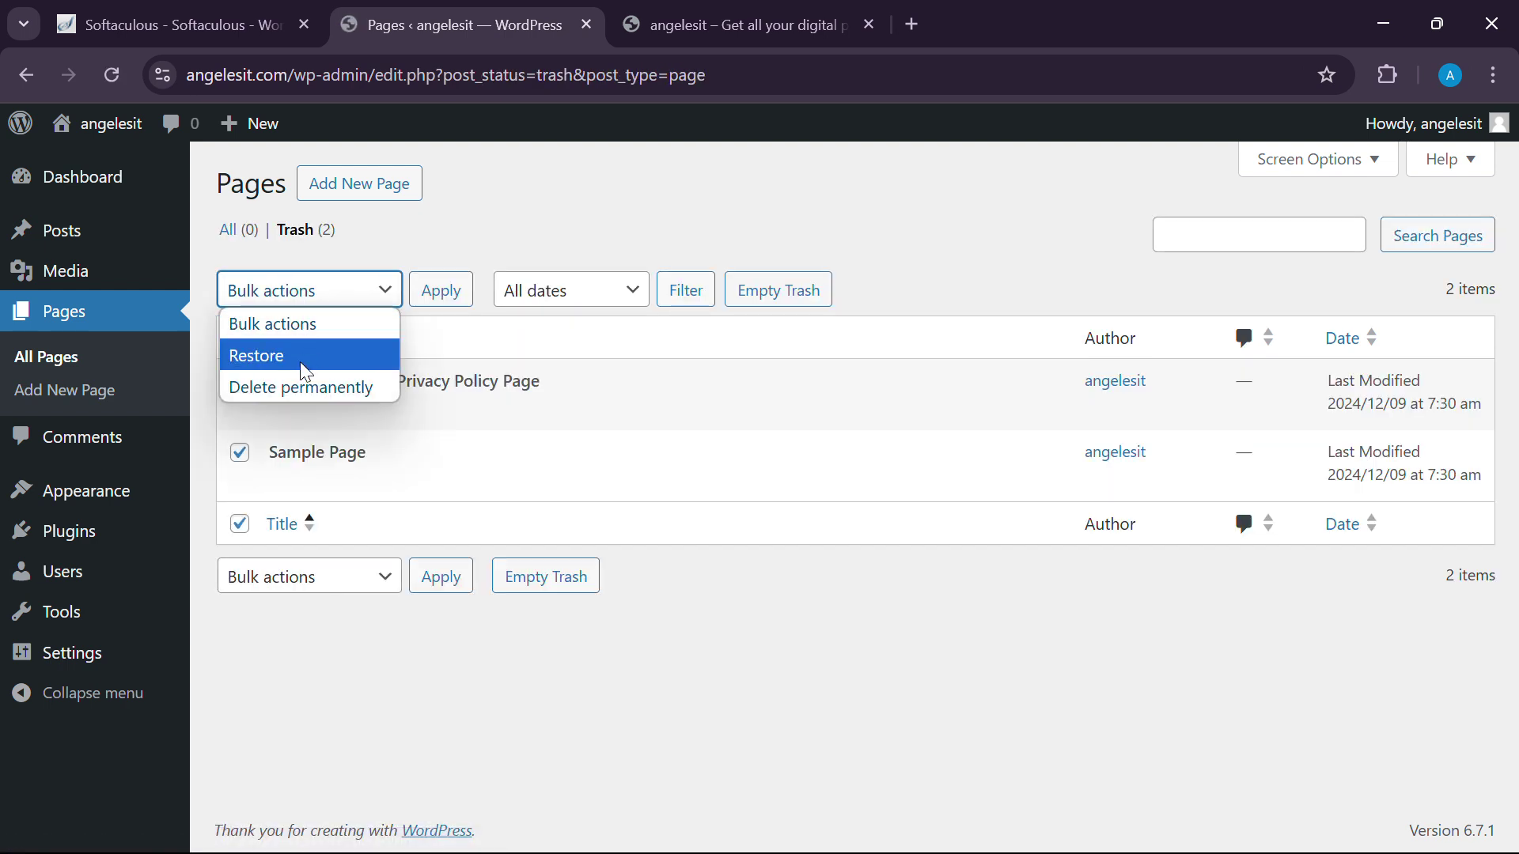
pyautogui.click(305, 387)
pyautogui.click(448, 294)
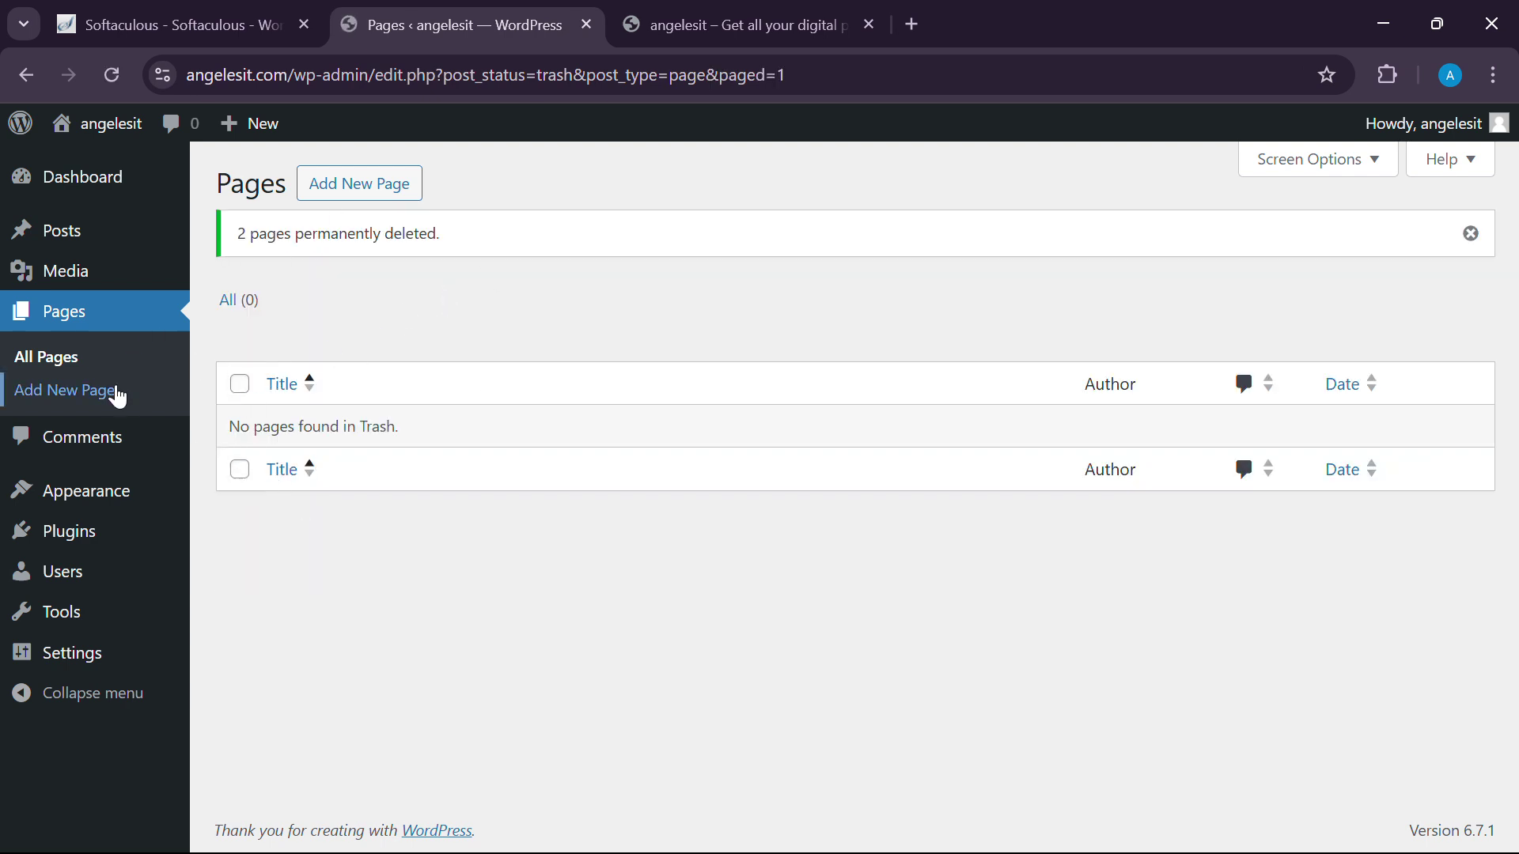
pyautogui.click(69, 326)
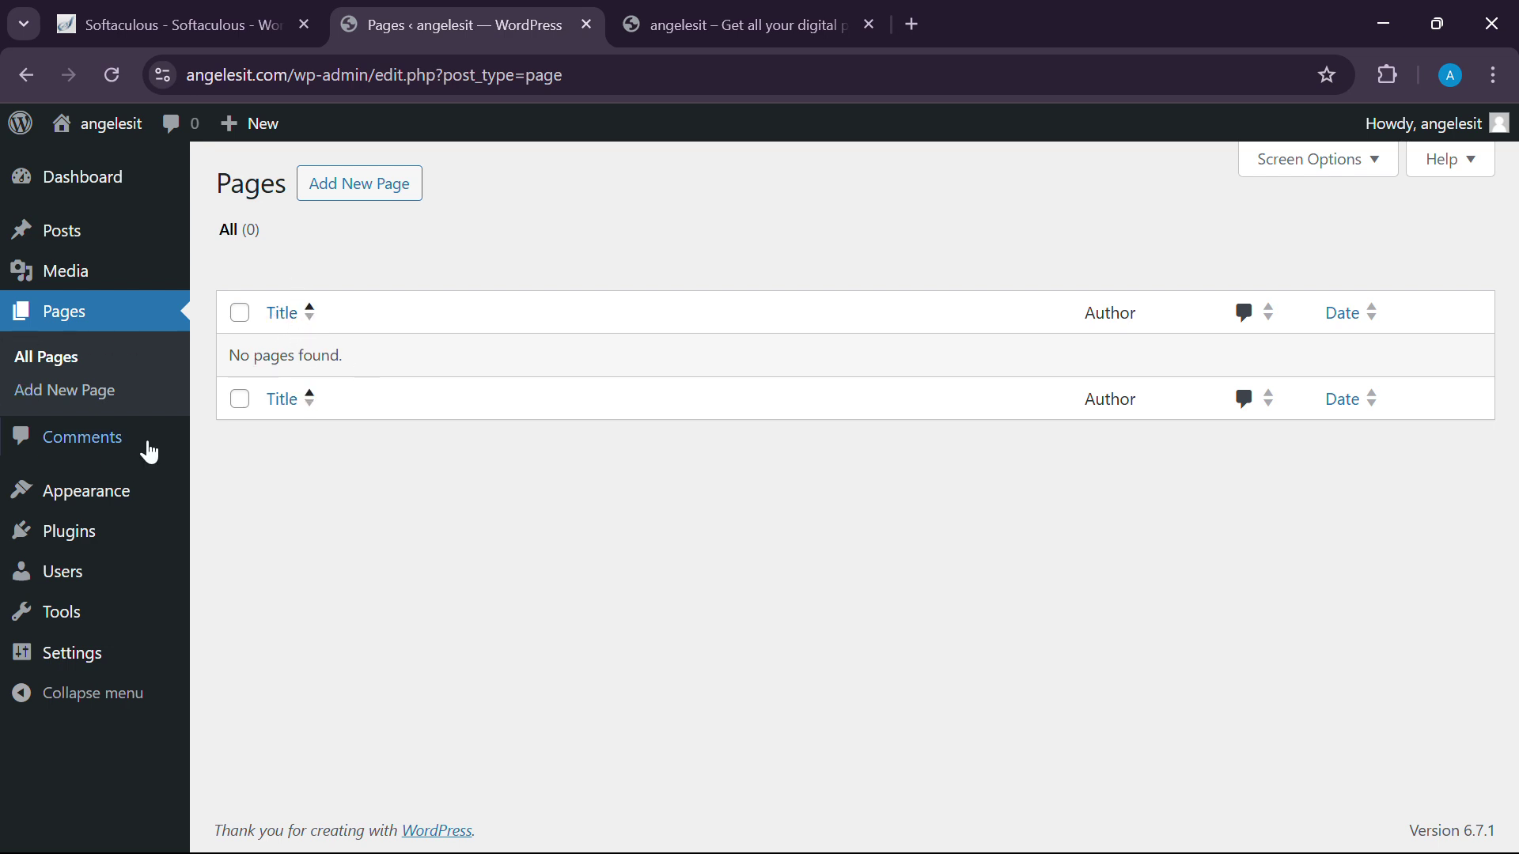
# Move the default "Hello world!" post to the Trash from the list of all posts.
pyautogui.click(63, 230)
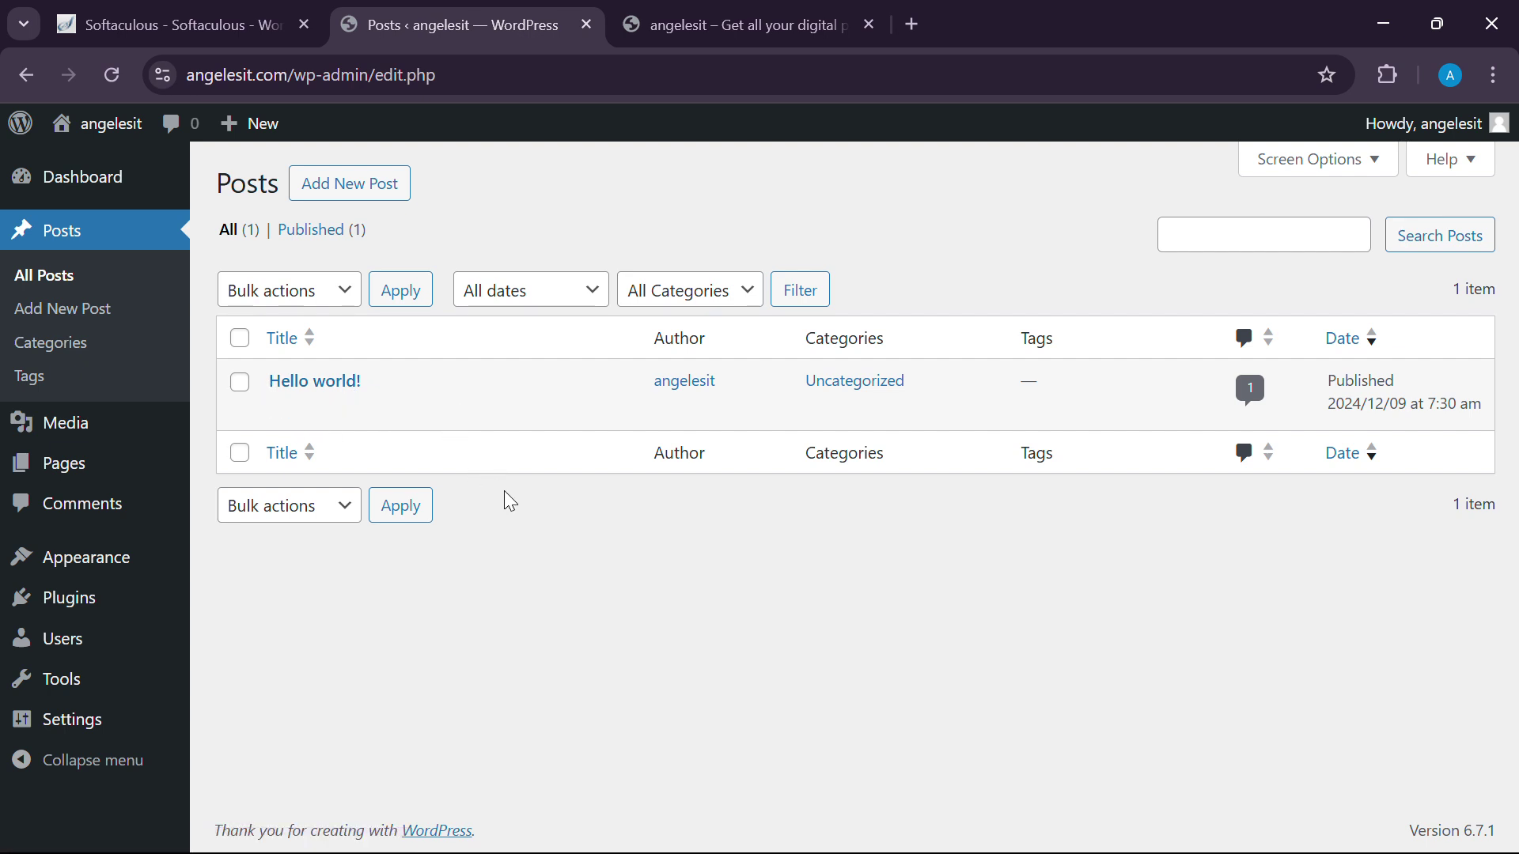
pyautogui.click(238, 338)
pyautogui.click(306, 294)
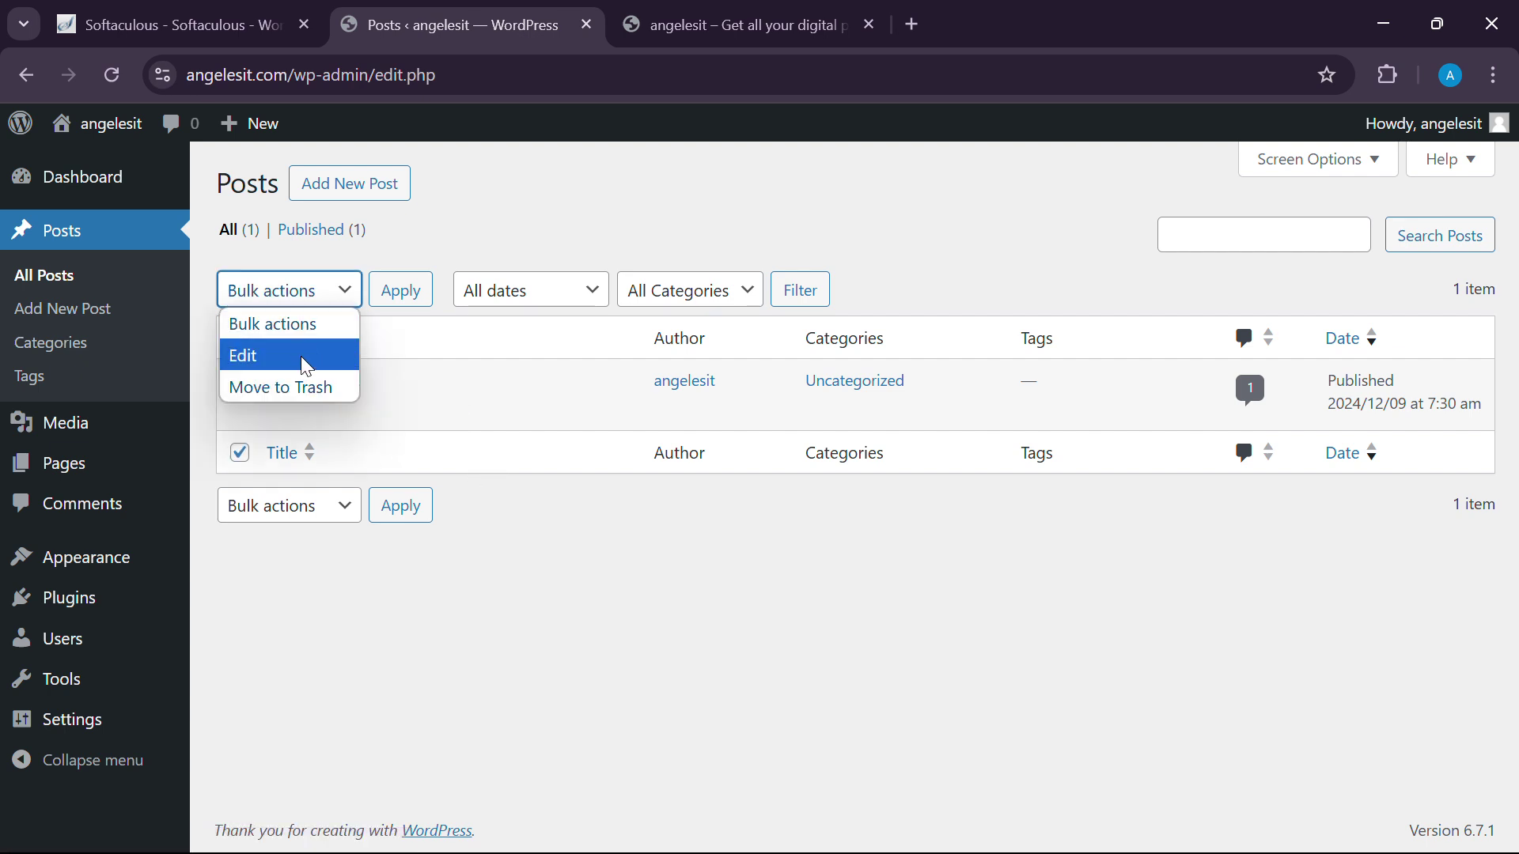
pyautogui.click(302, 387)
pyautogui.click(402, 290)
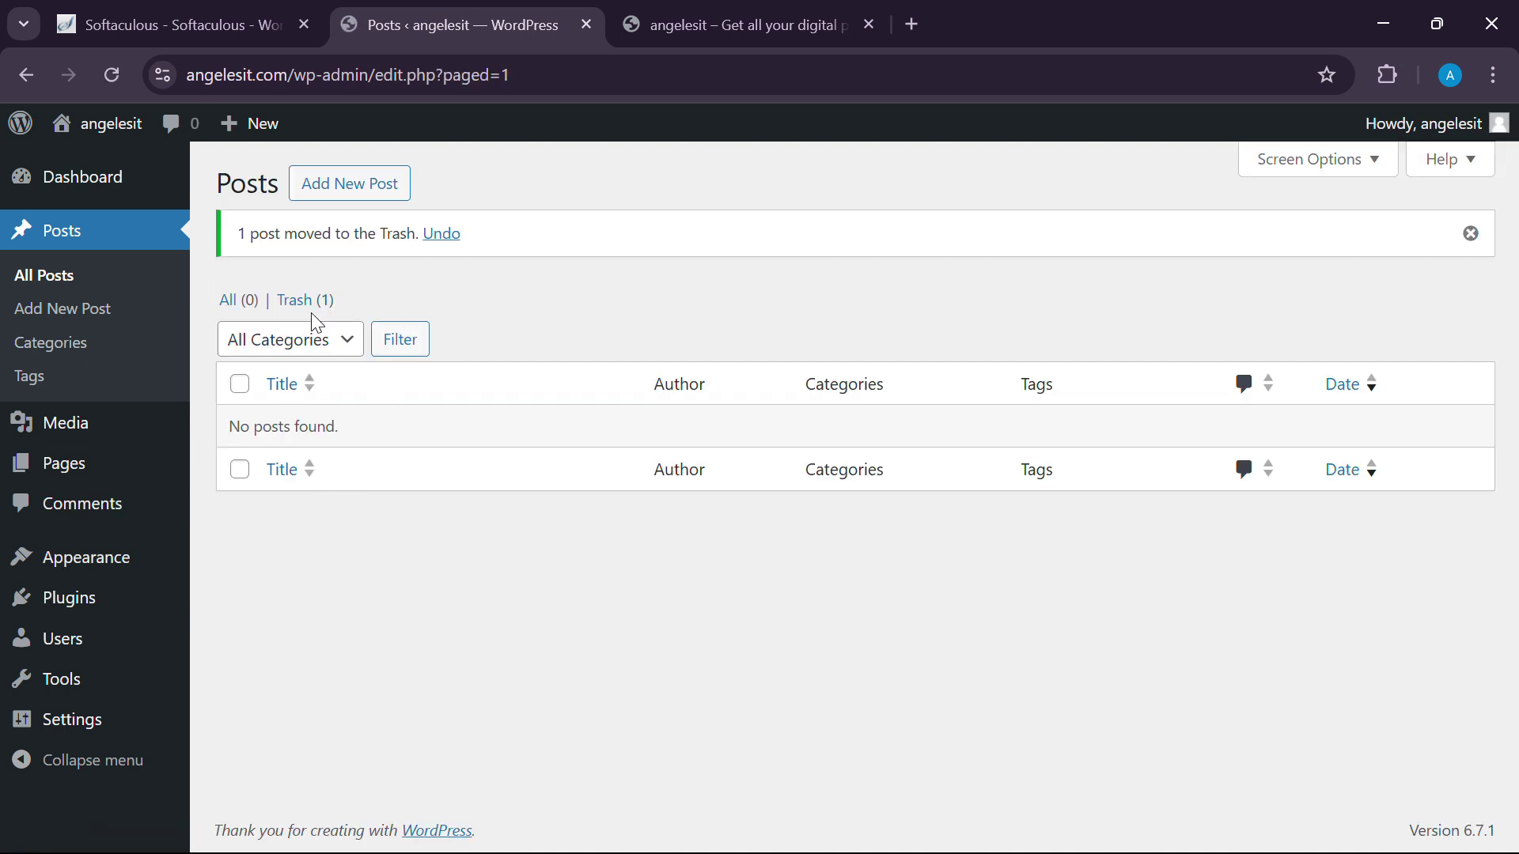
# Permanently delete the "Hello world!" post from the posts Trash.
pyautogui.click(304, 301)
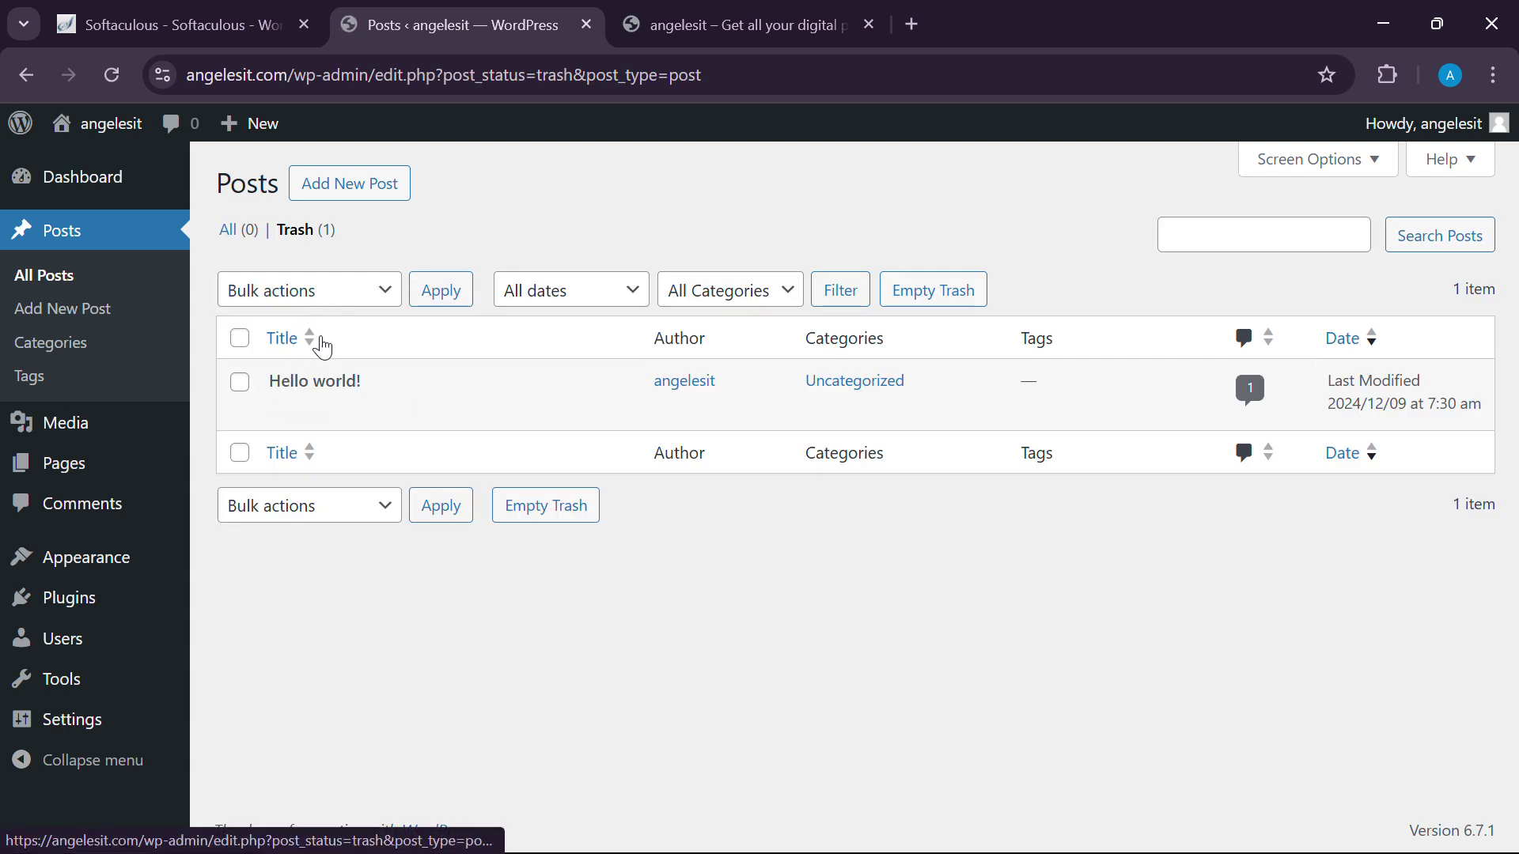
pyautogui.click(239, 338)
pyautogui.click(354, 299)
pyautogui.press('Escape')
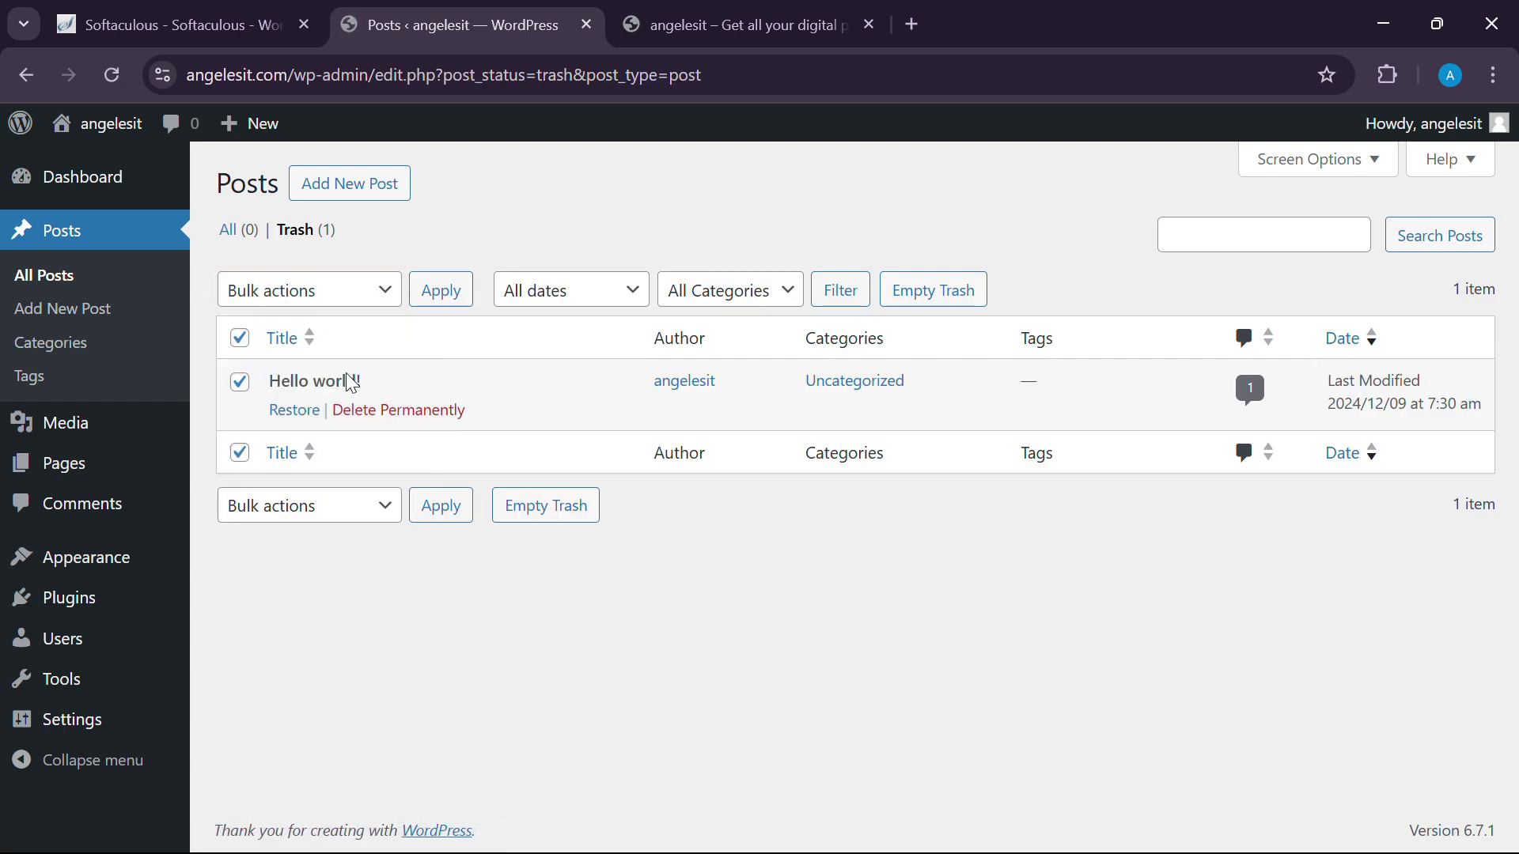
pyautogui.click(353, 296)
pyautogui.click(353, 389)
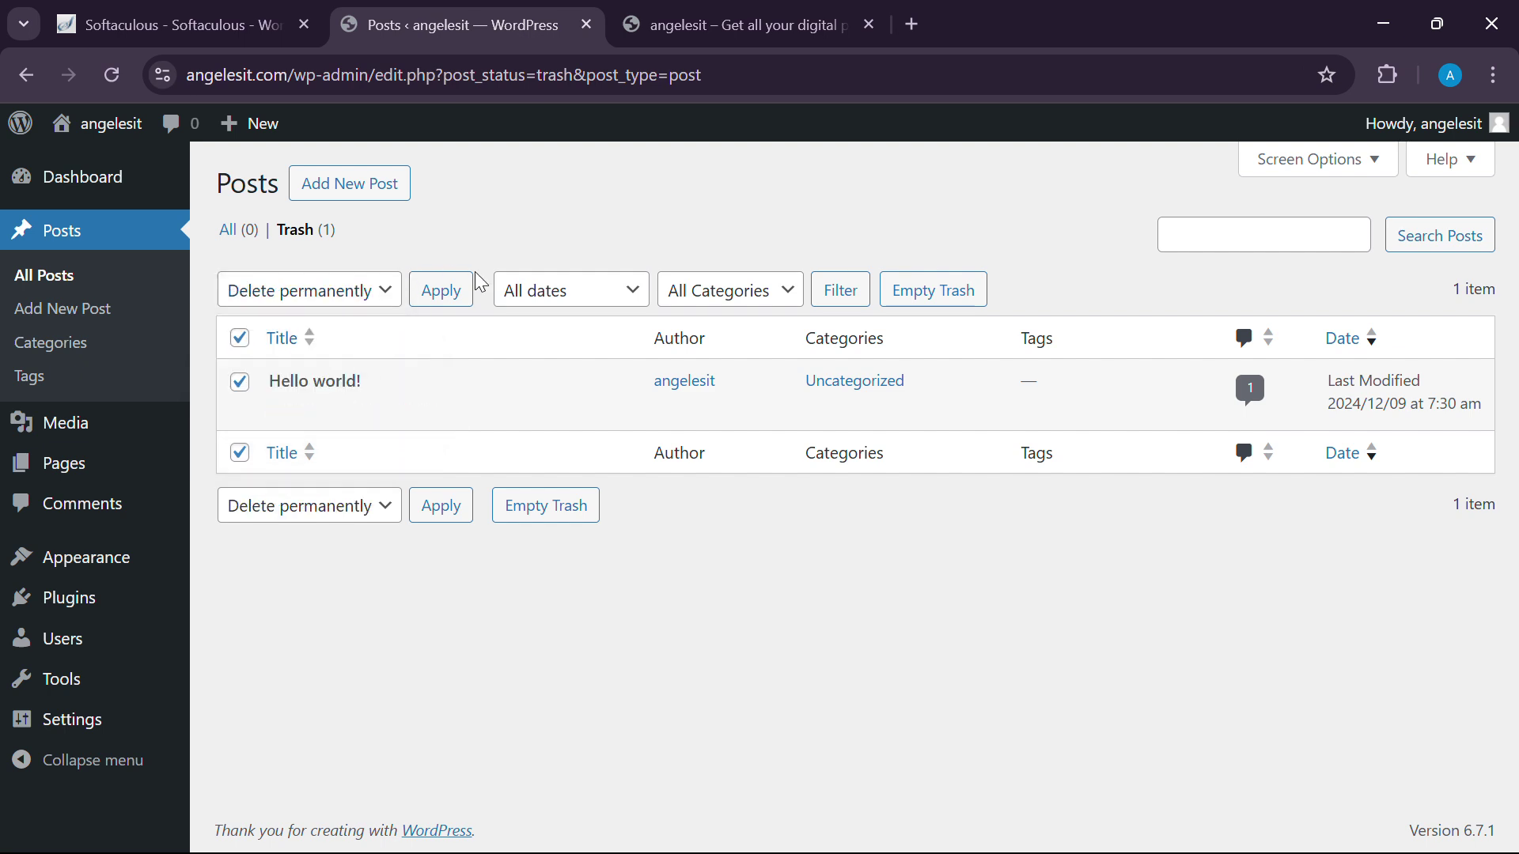
pyautogui.click(441, 290)
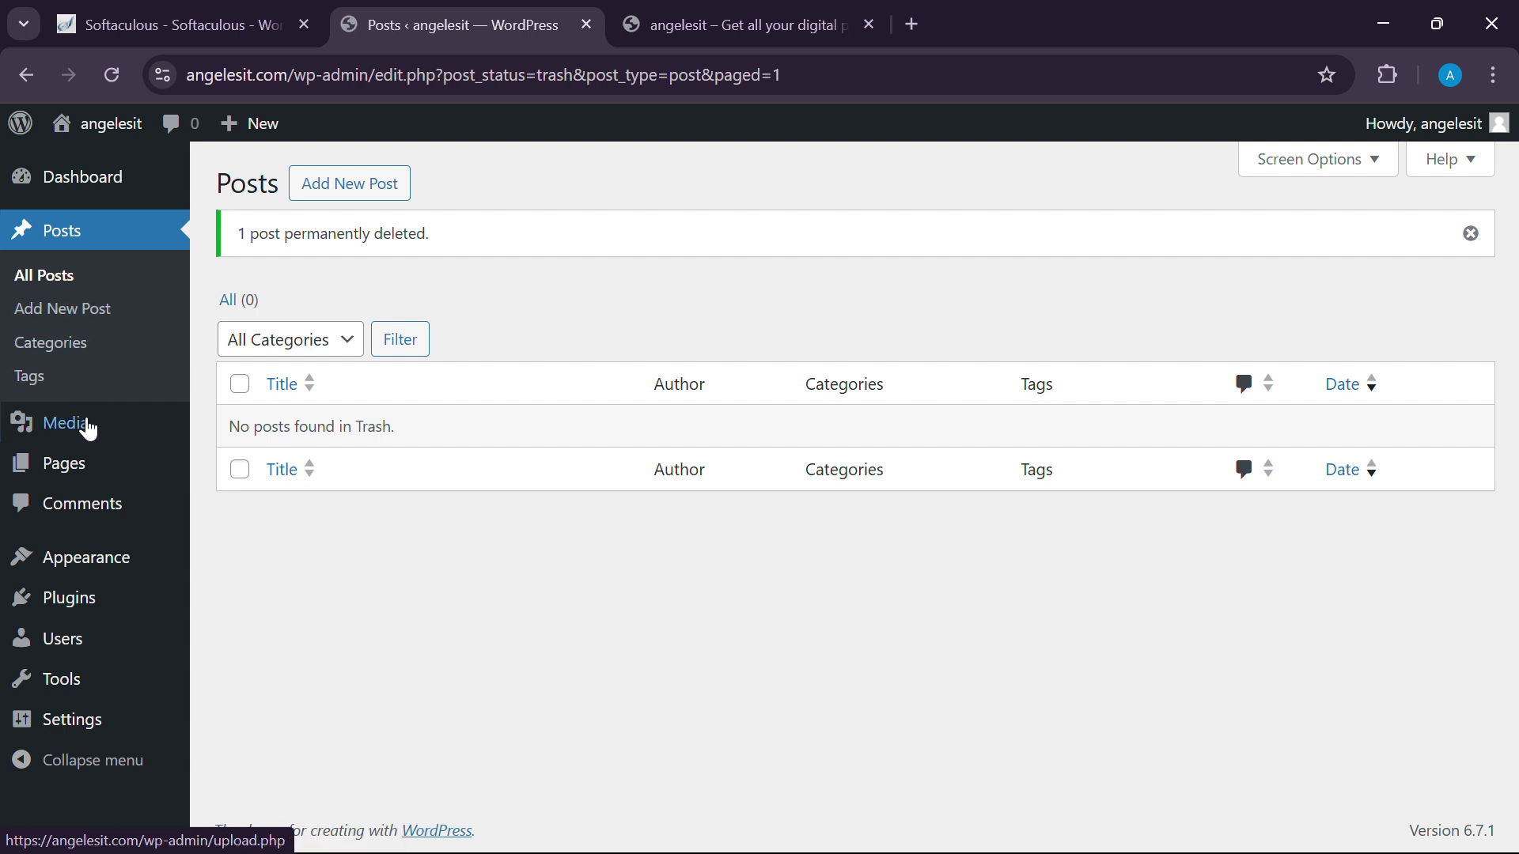
# Delete the Akismet Anti-spam and Hello Dolly plugins together from the installed plugins and confirm the deletion.
pyautogui.moveTo(93, 466)
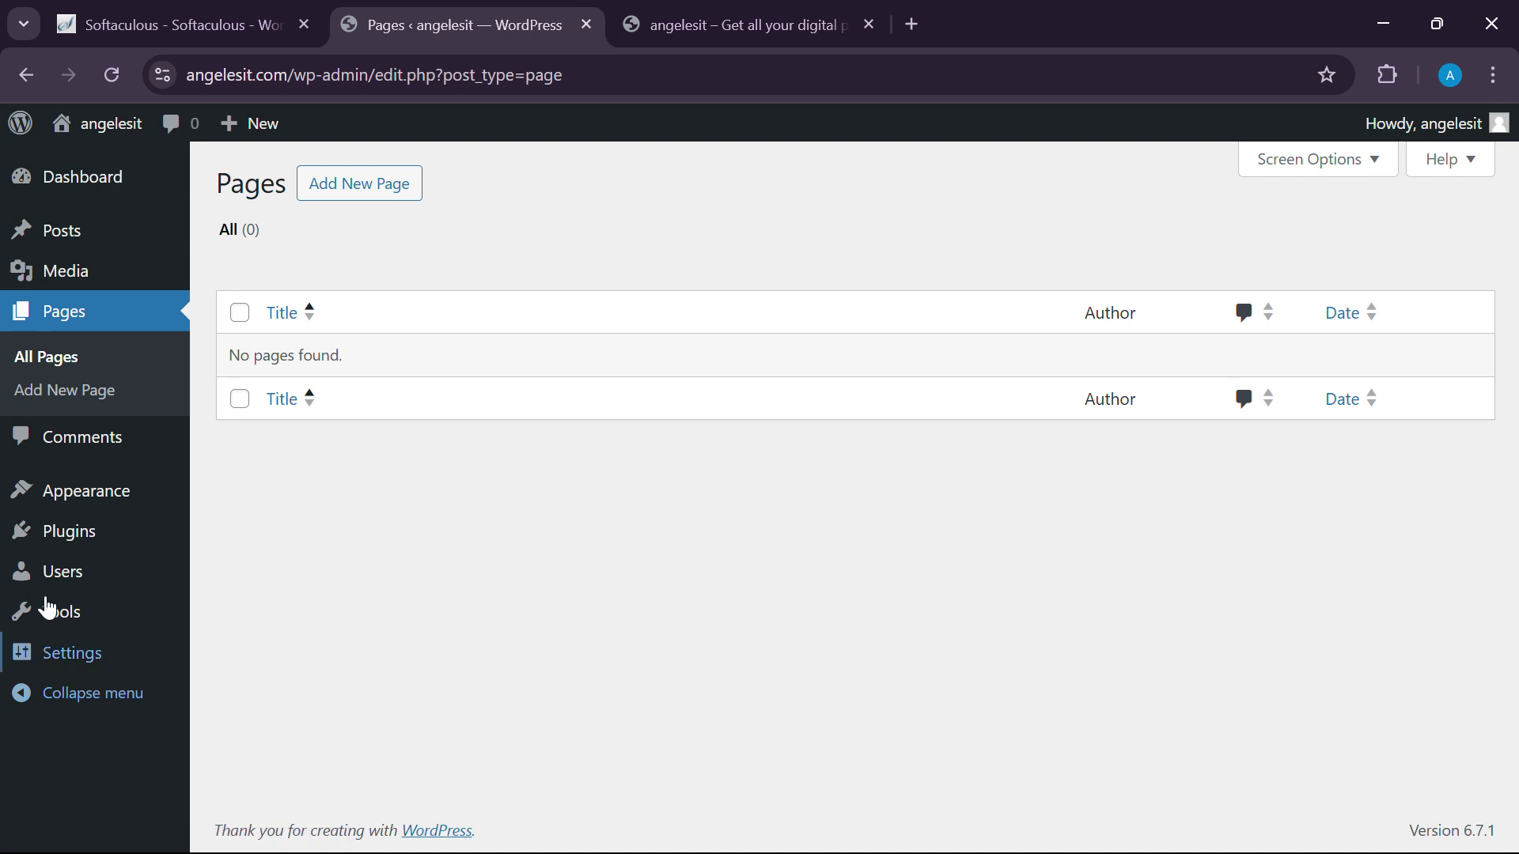
pyautogui.moveTo(78, 536)
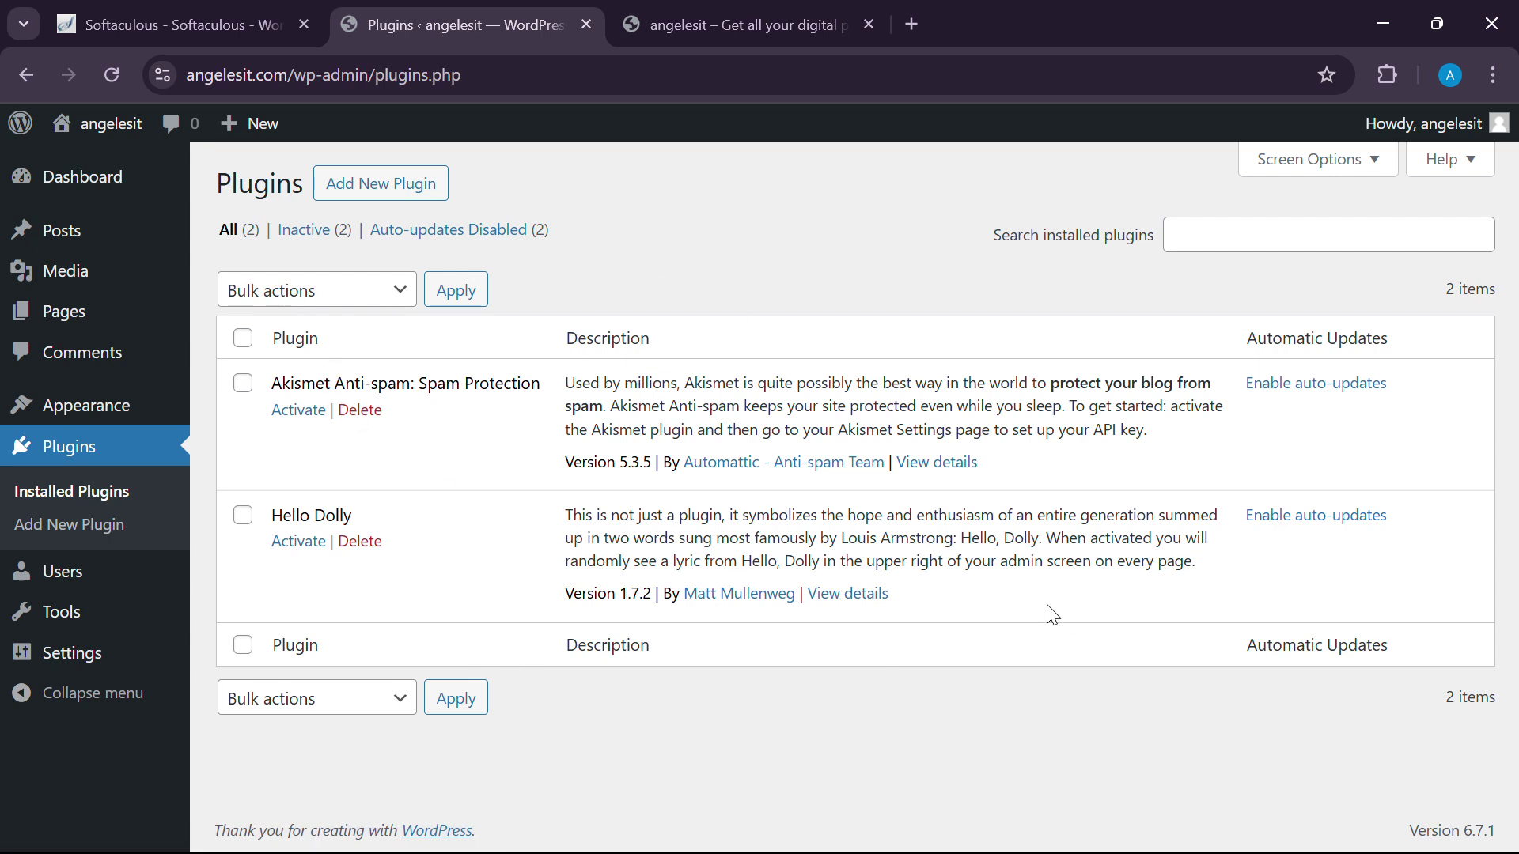
pyautogui.click(243, 338)
pyautogui.click(316, 290)
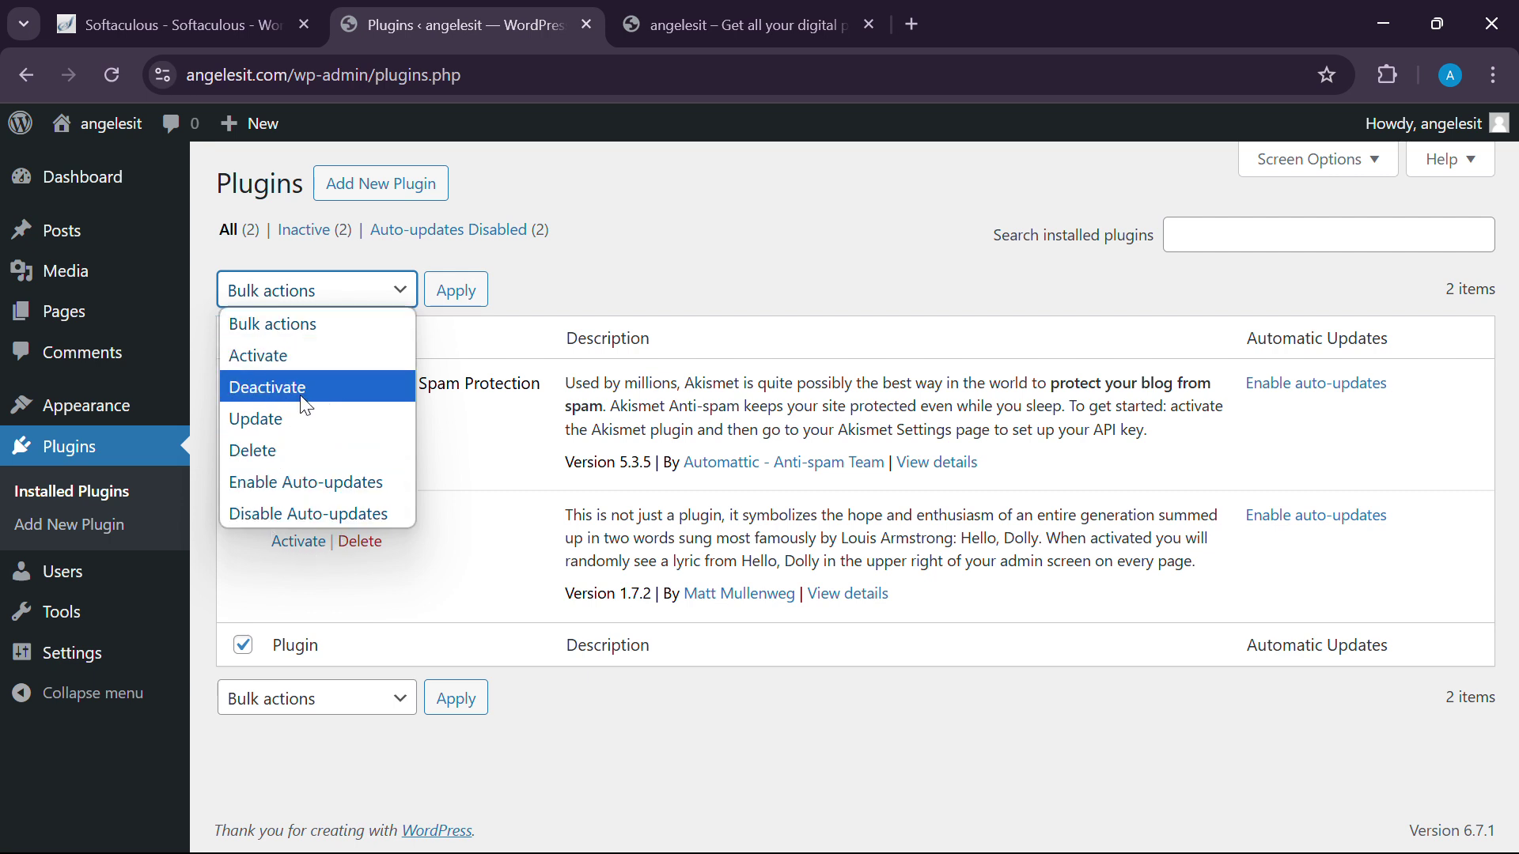
pyautogui.click(301, 450)
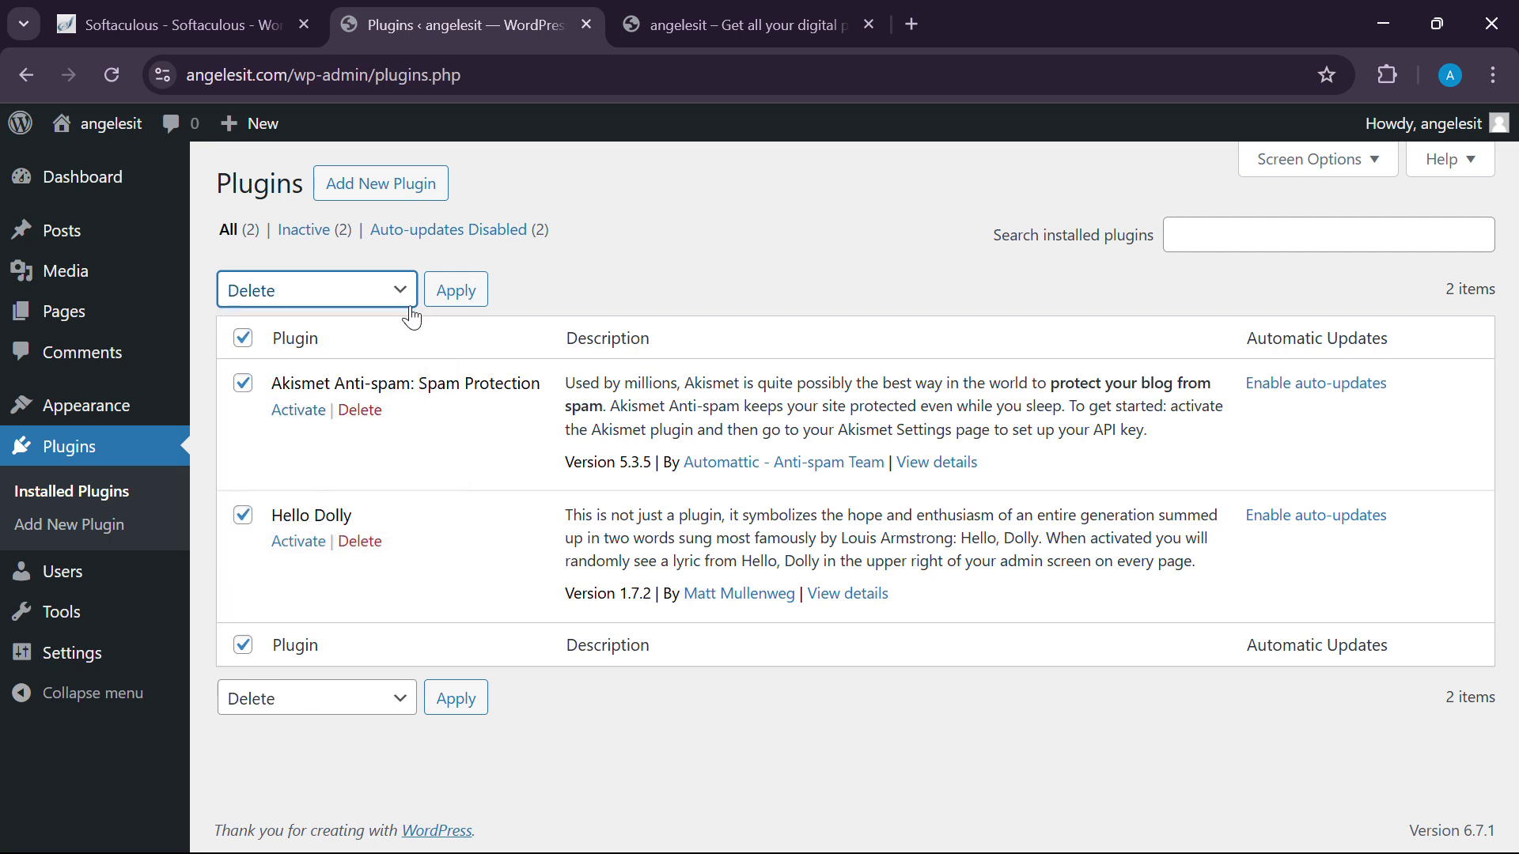
pyautogui.click(456, 290)
pyautogui.click(866, 250)
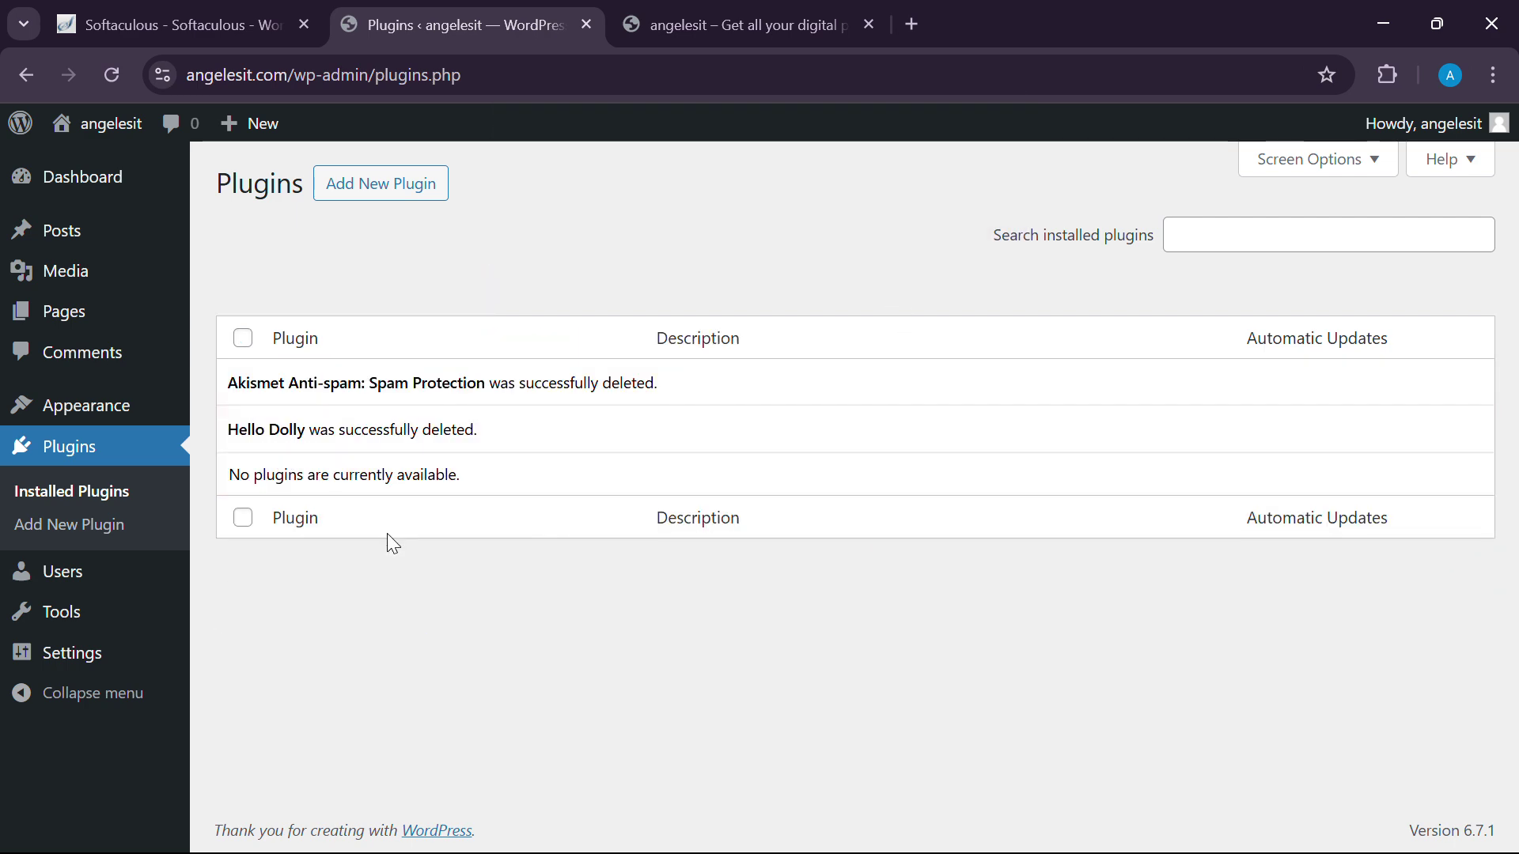
# Read the plugin deletion results, reload the installed plugins list and check which plugins remain.
pyautogui.moveTo(388, 429); pyautogui.dragTo(474, 477)
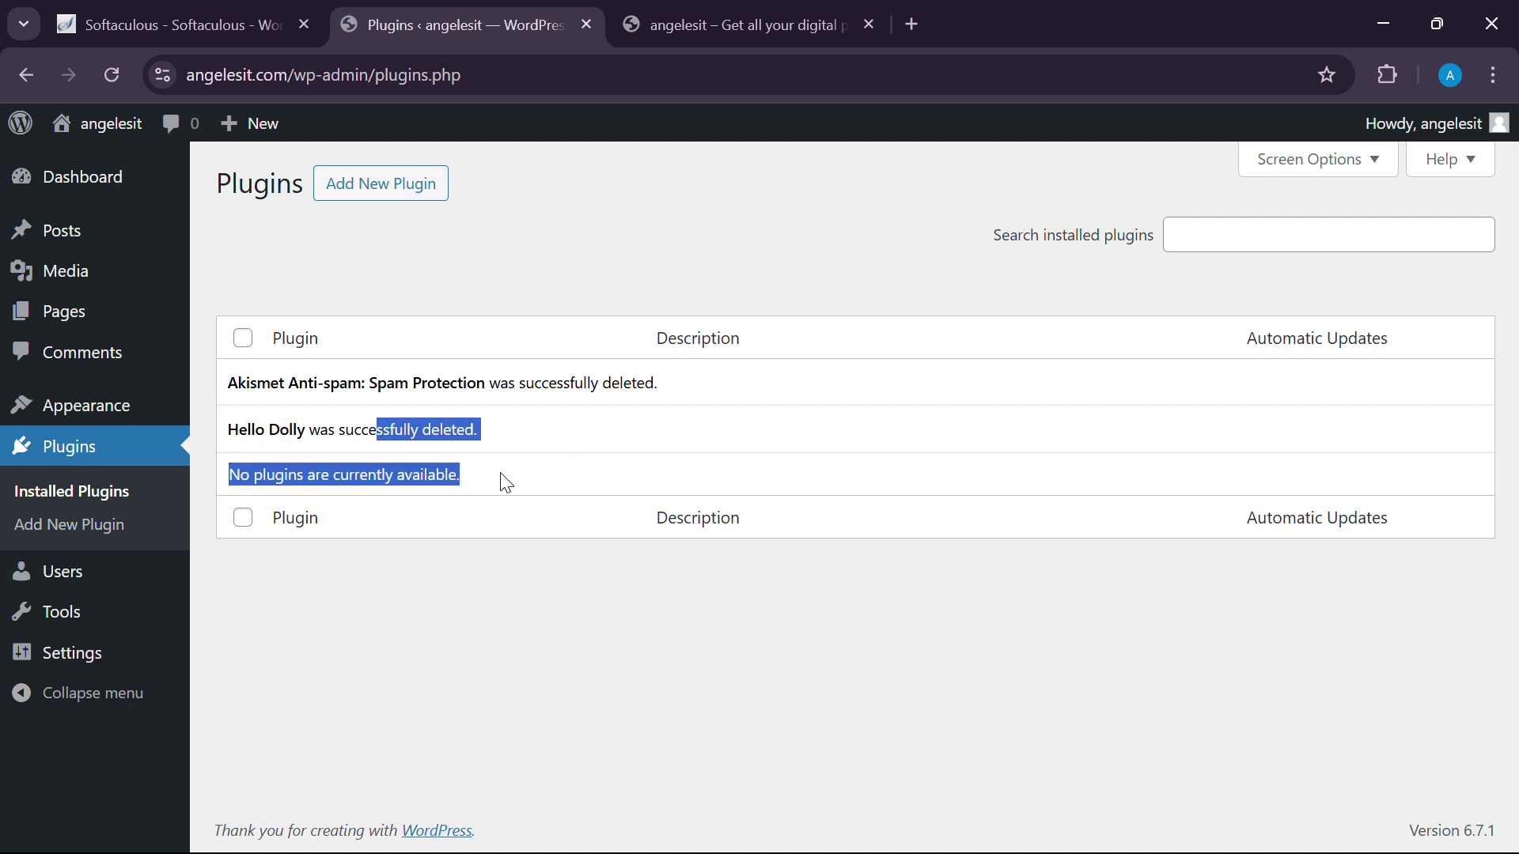
pyautogui.click(506, 482)
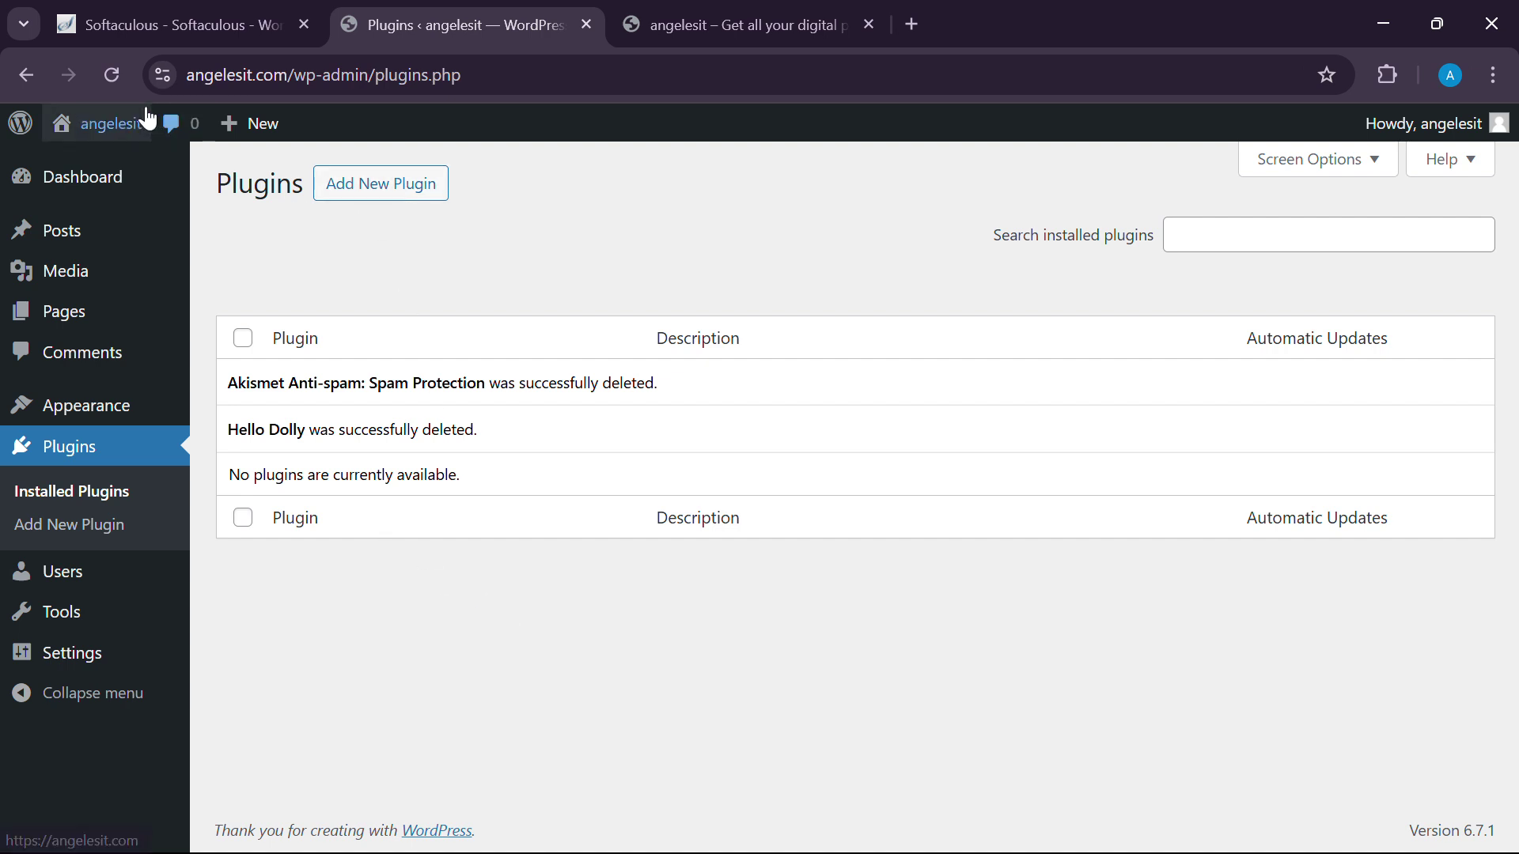
pyautogui.click(113, 77)
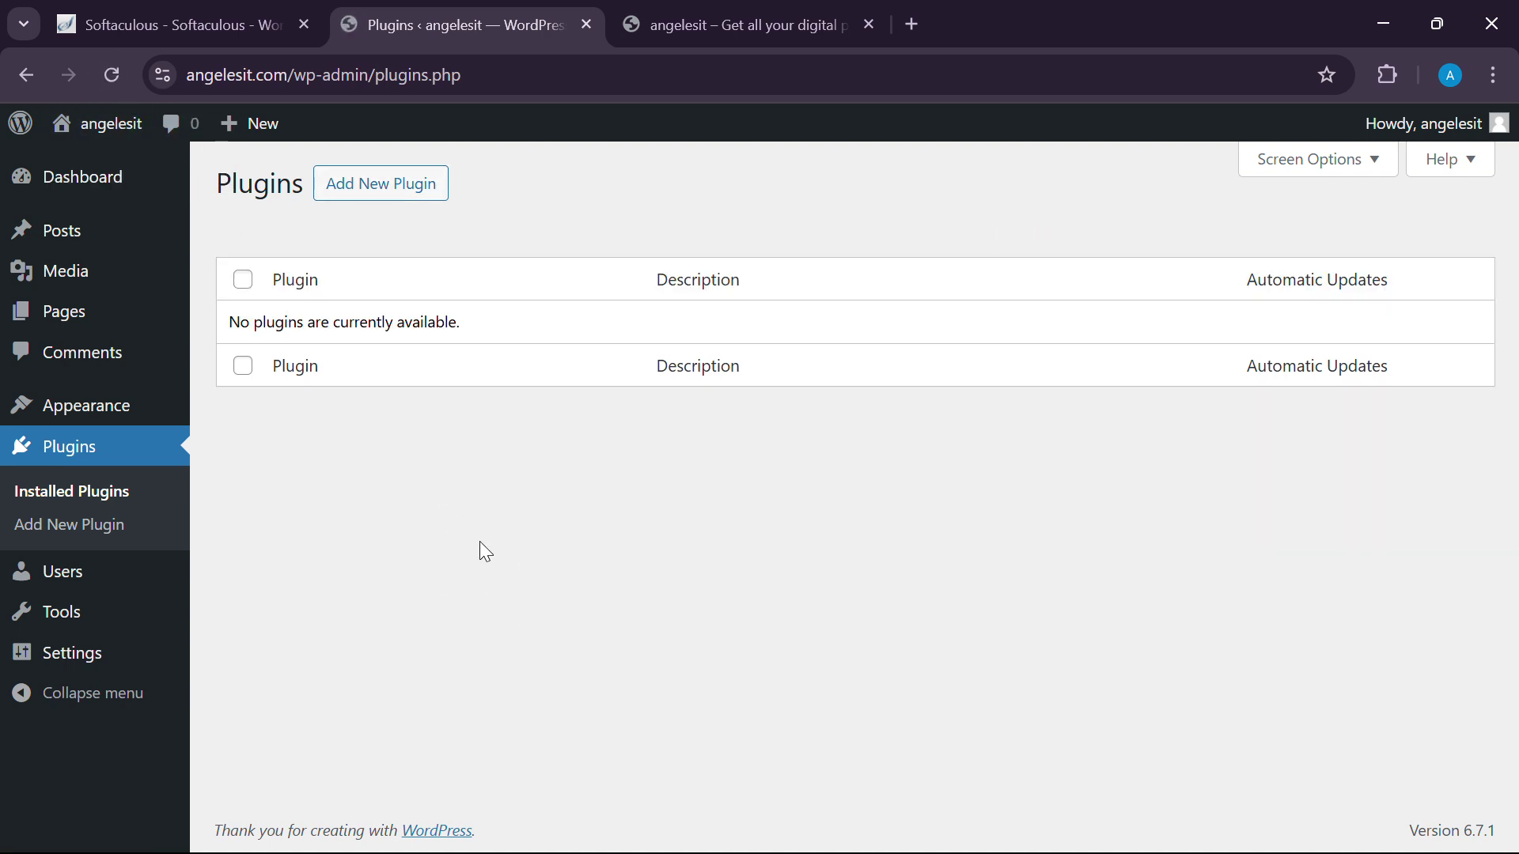
pyautogui.moveTo(251, 323); pyautogui.dragTo(456, 344)
pyautogui.click(463, 354)
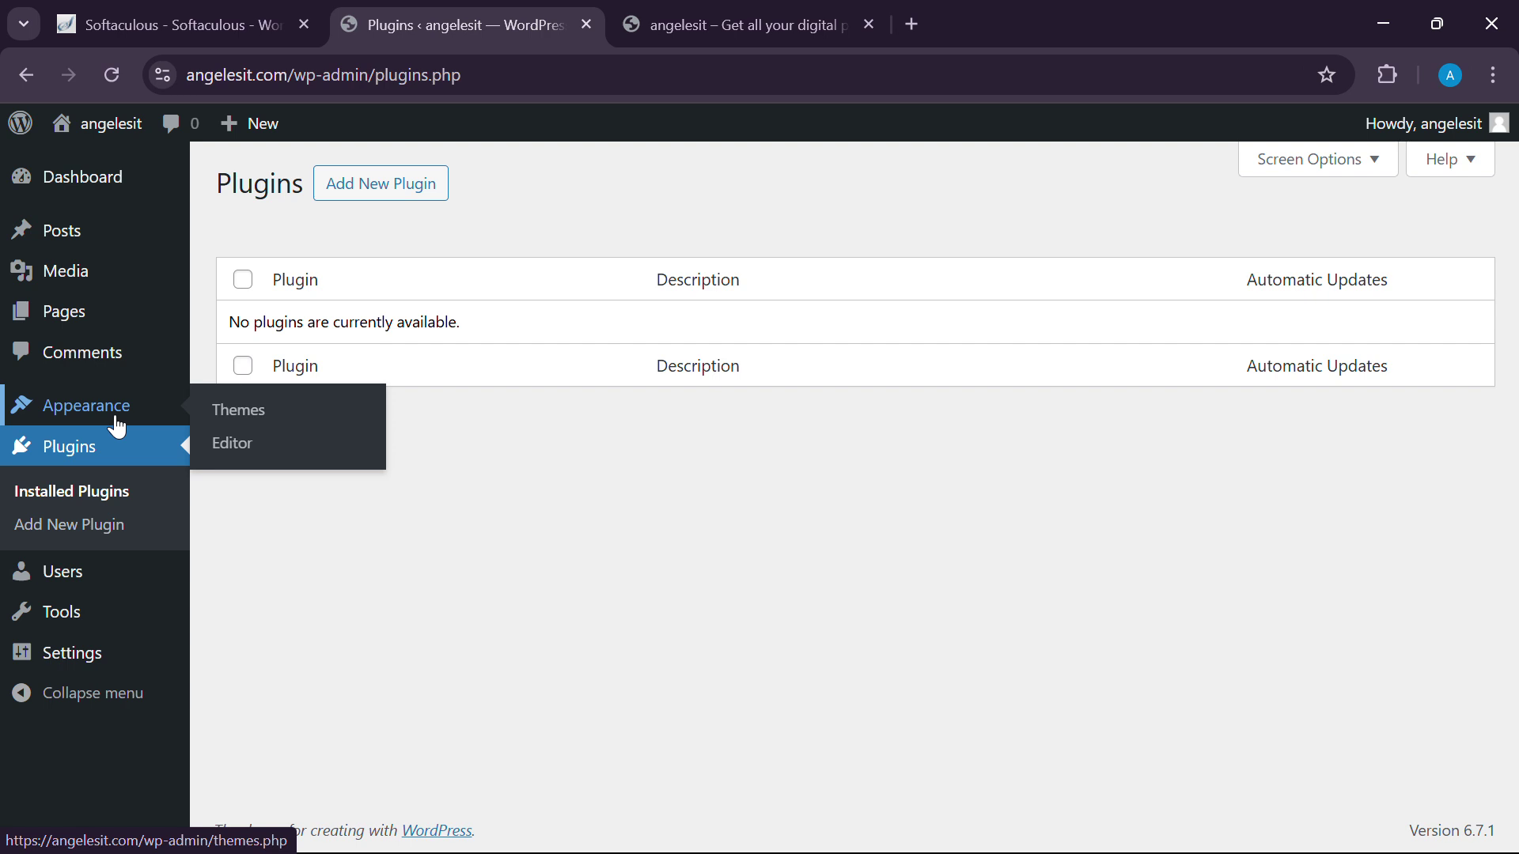
# Open the installed themes and look over the active and unused ones.
pyautogui.moveTo(36, 412)
pyautogui.click(267, 426)
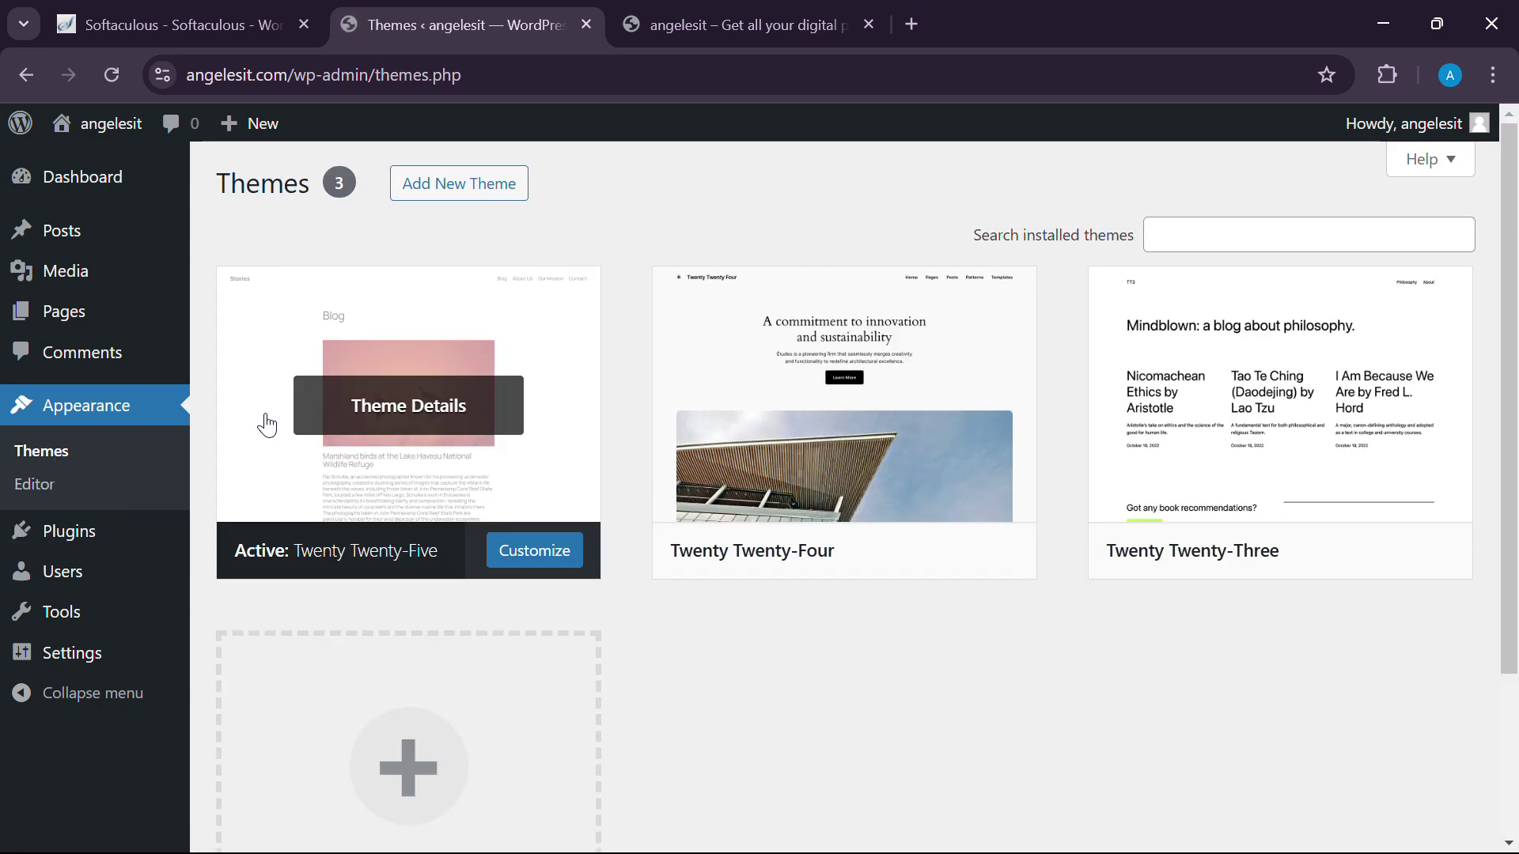
pyautogui.scroll(-3, 721, 659)
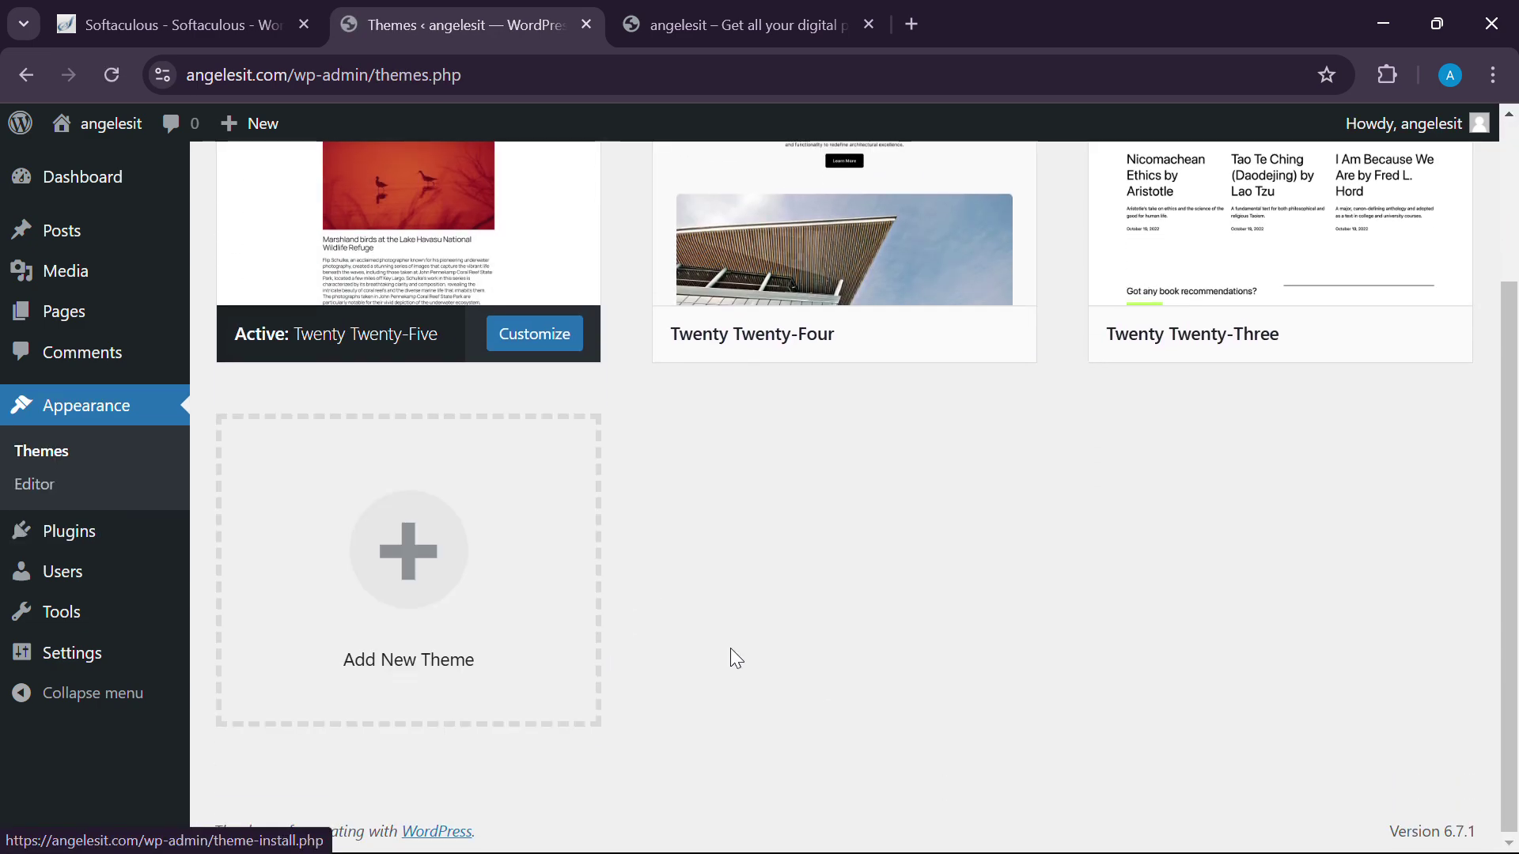
pyautogui.scroll(3, 729, 647)
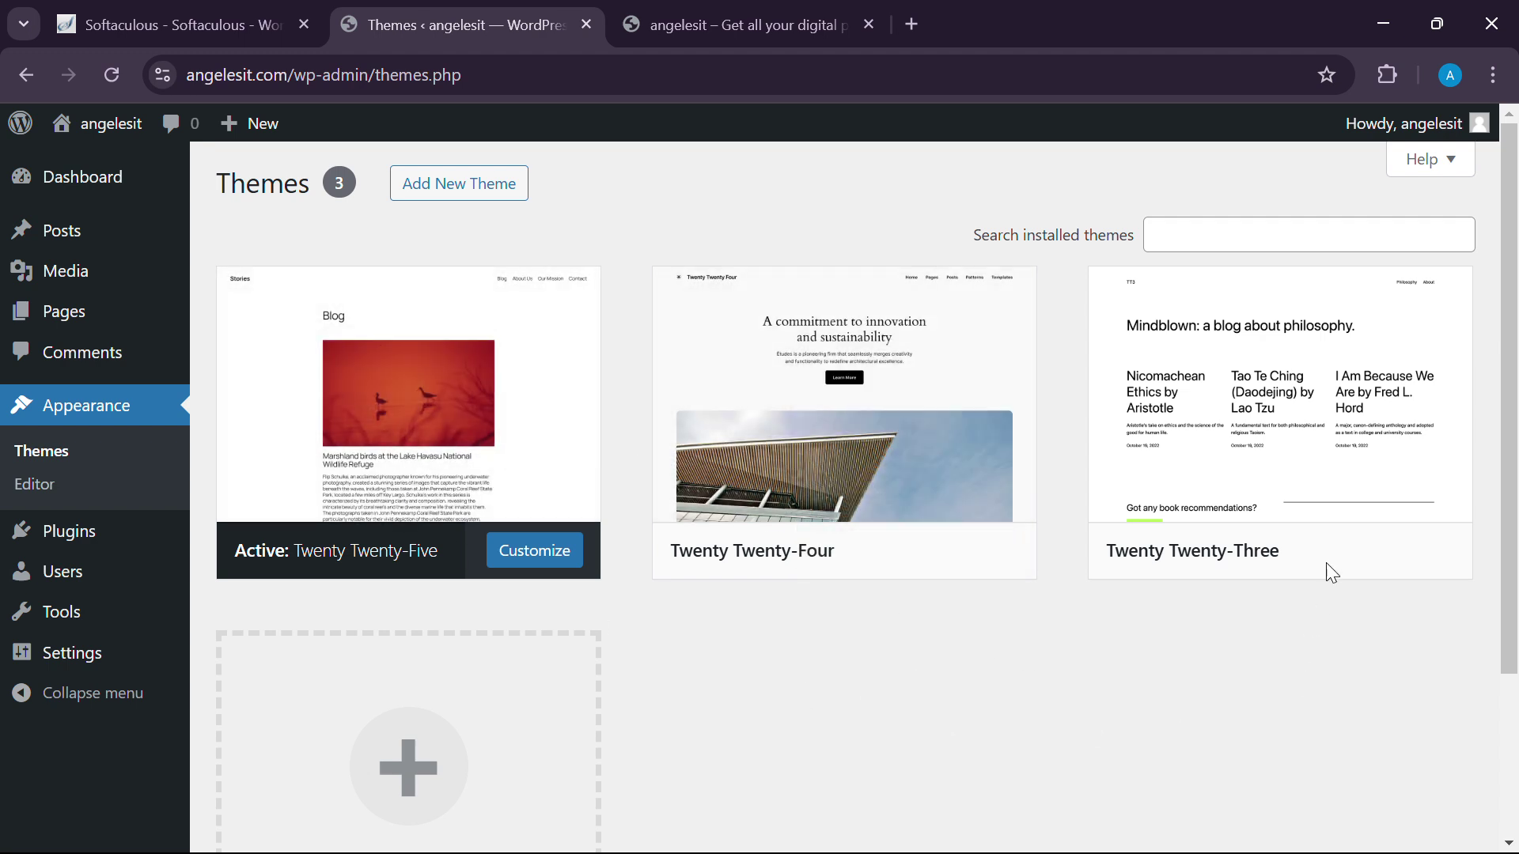
# Delete the Twenty Twenty-Three theme from its details view and confirm the deletion.
pyautogui.click(1129, 316)
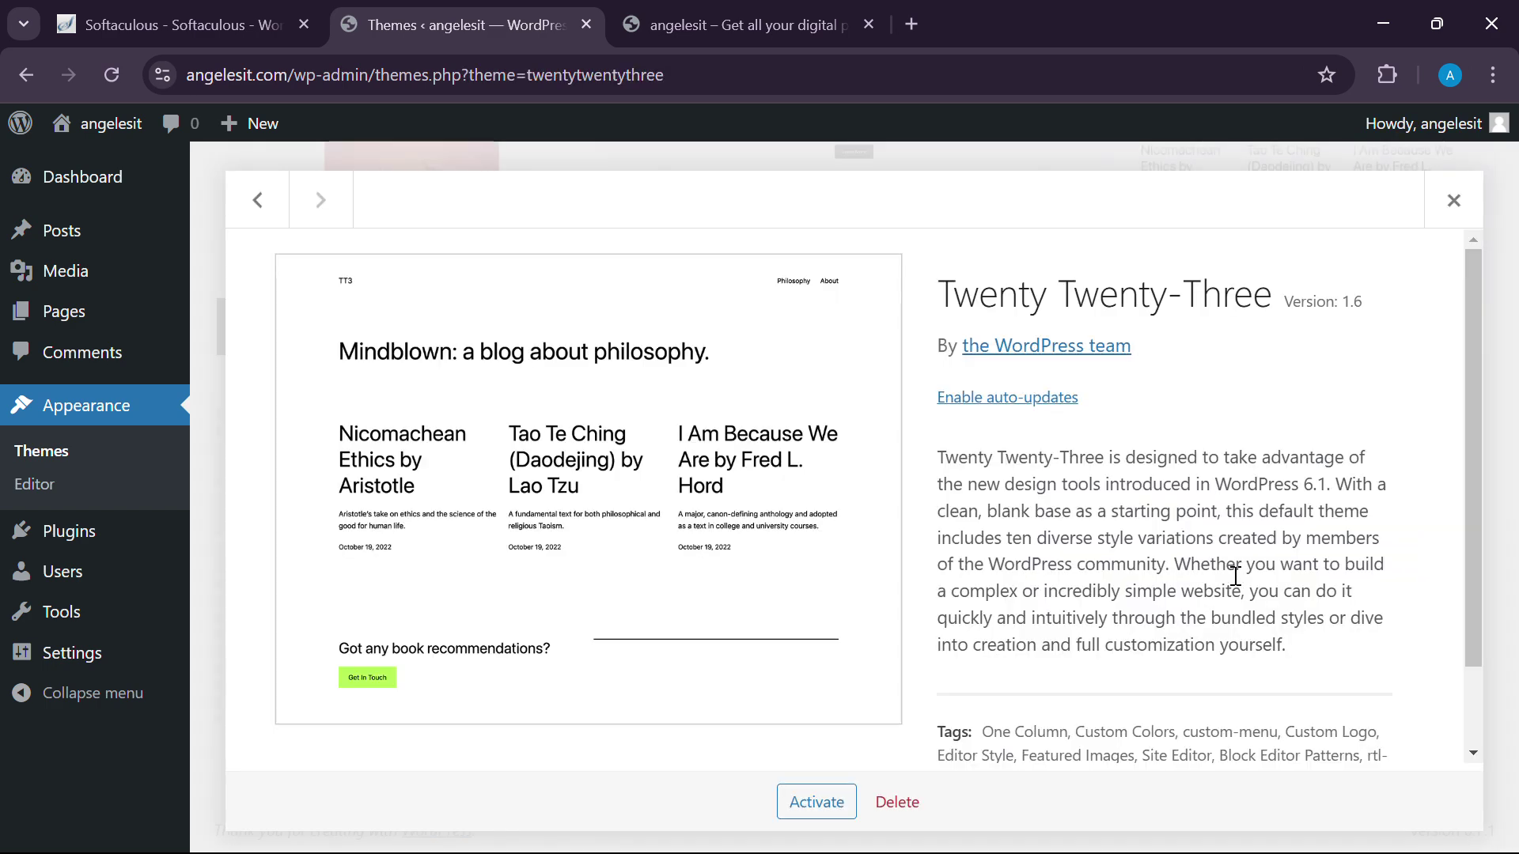
pyautogui.scroll(-2, 949, 633)
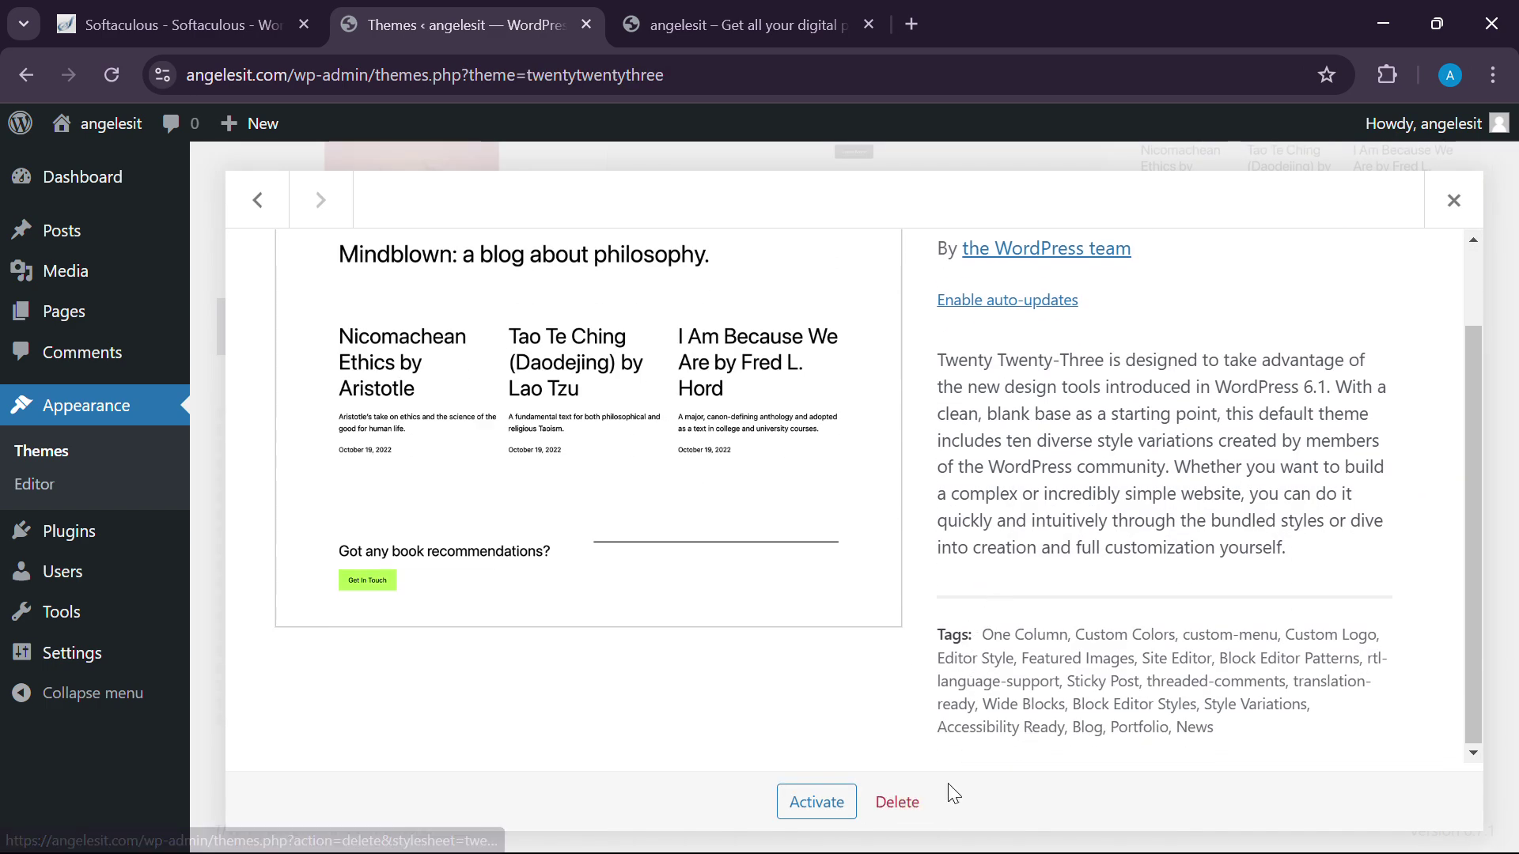
pyautogui.click(900, 805)
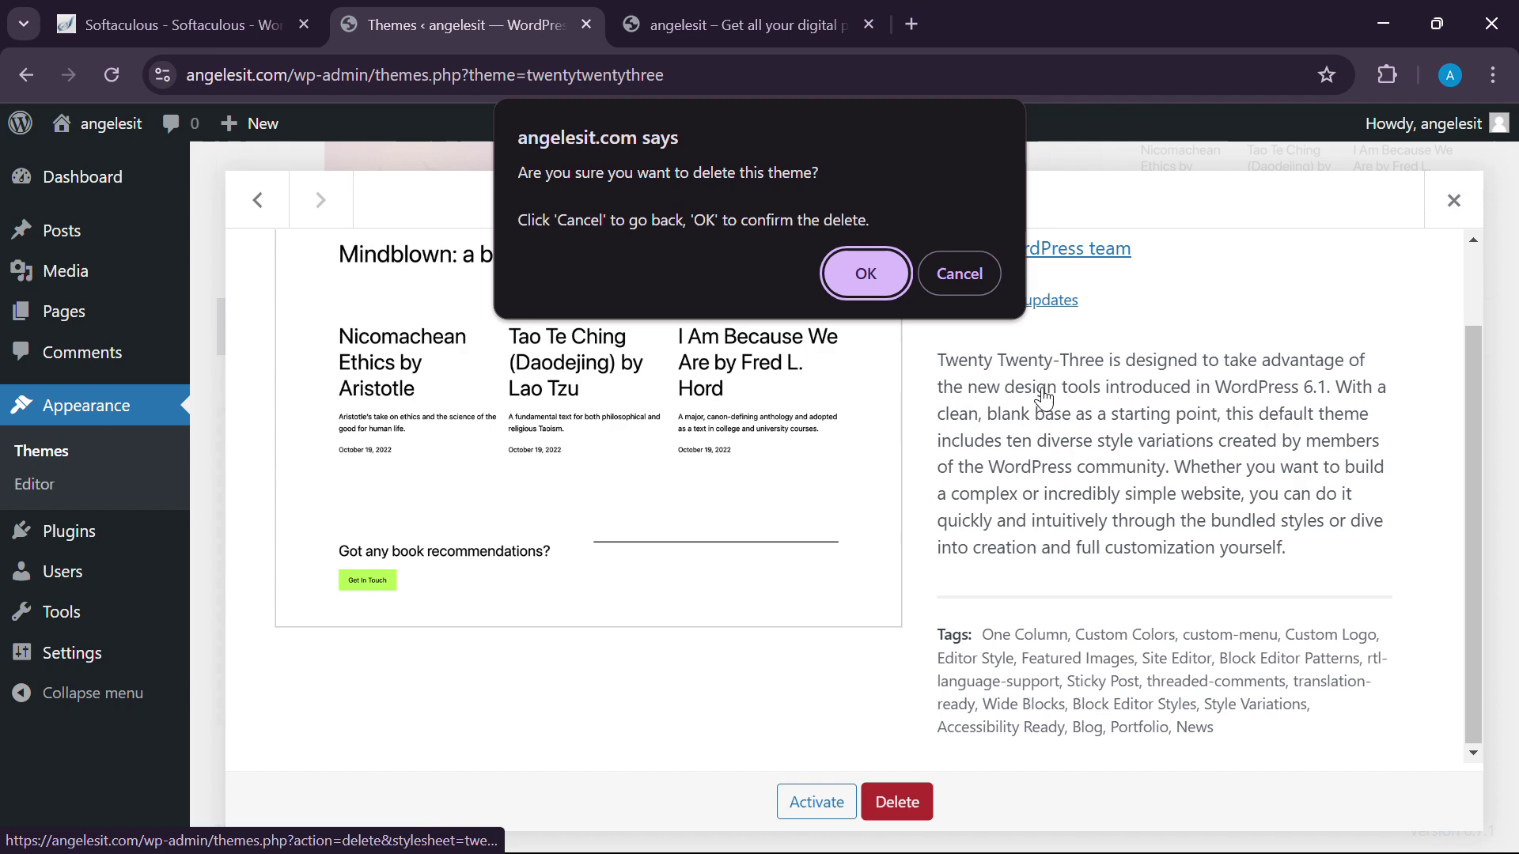
pyautogui.click(863, 277)
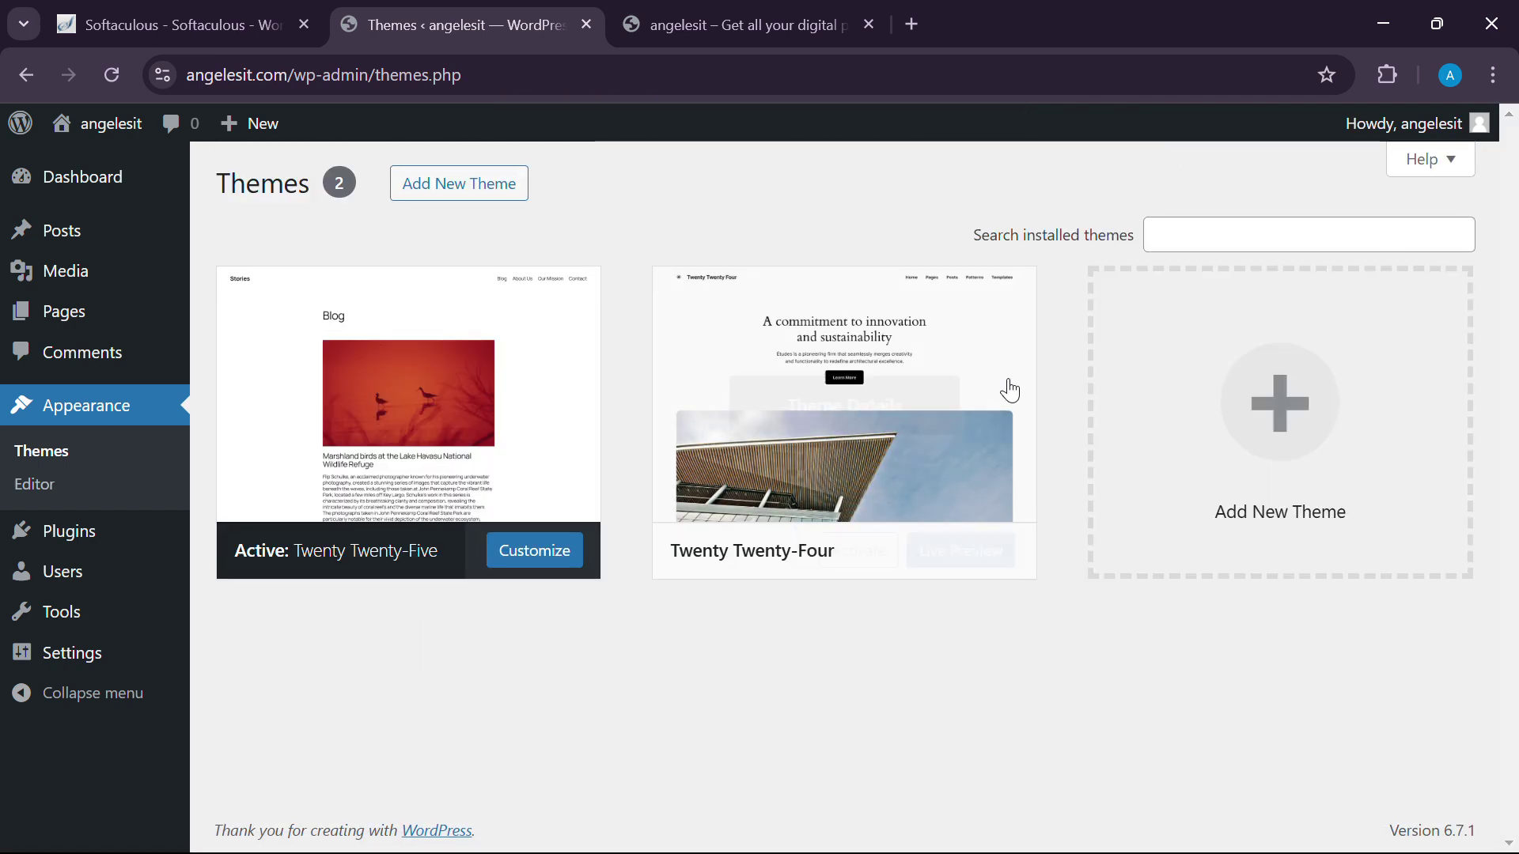
# Review the details of the Twenty Twenty-Four theme, delete it and confirm the deletion.
pyautogui.click(922, 326)
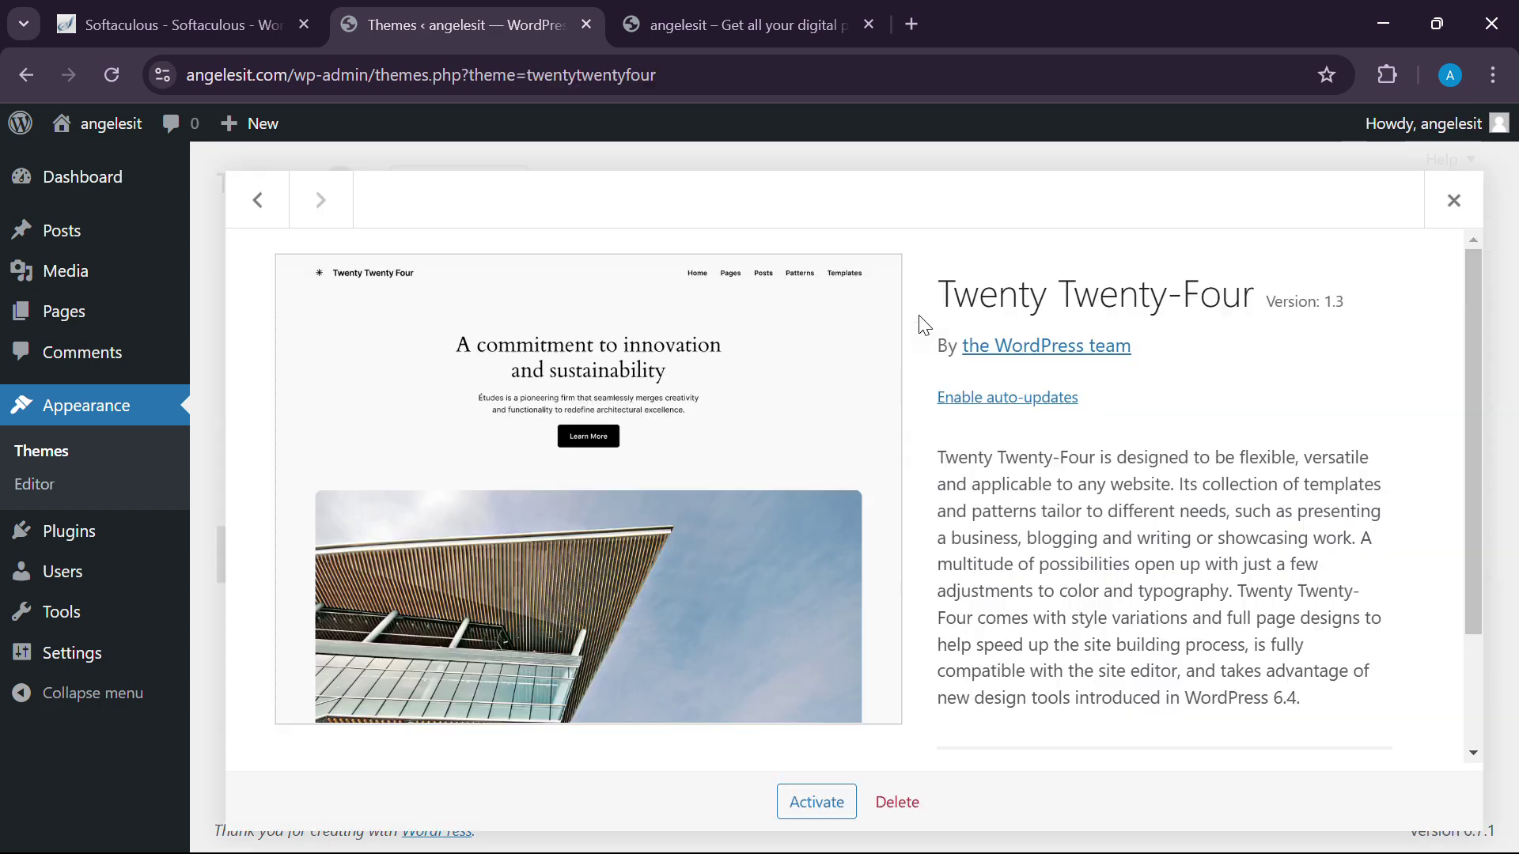
pyautogui.scroll(-2, 1117, 549)
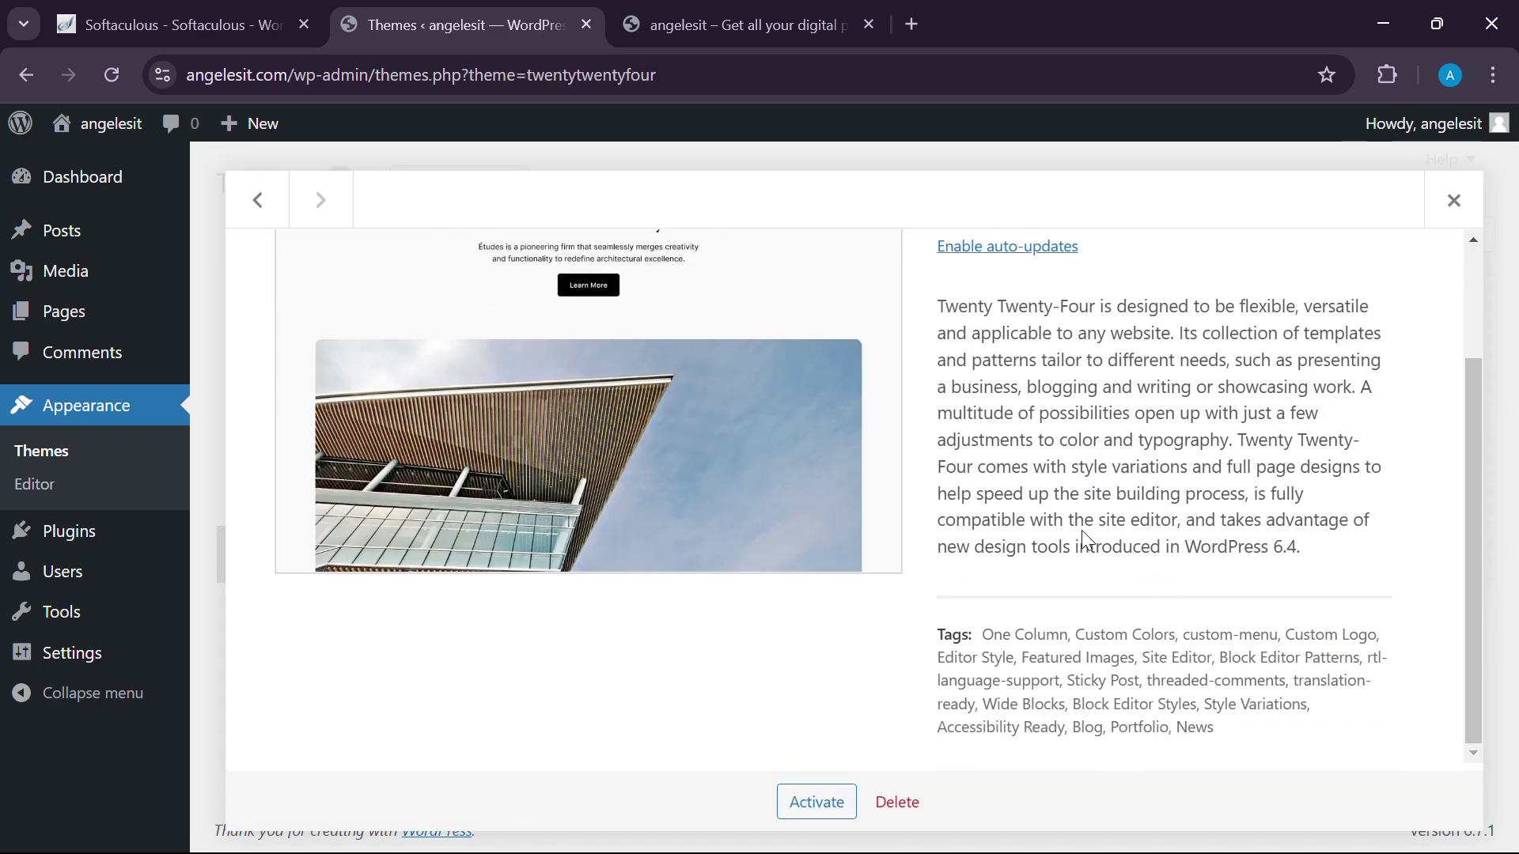
pyautogui.scroll(2, 588, 441)
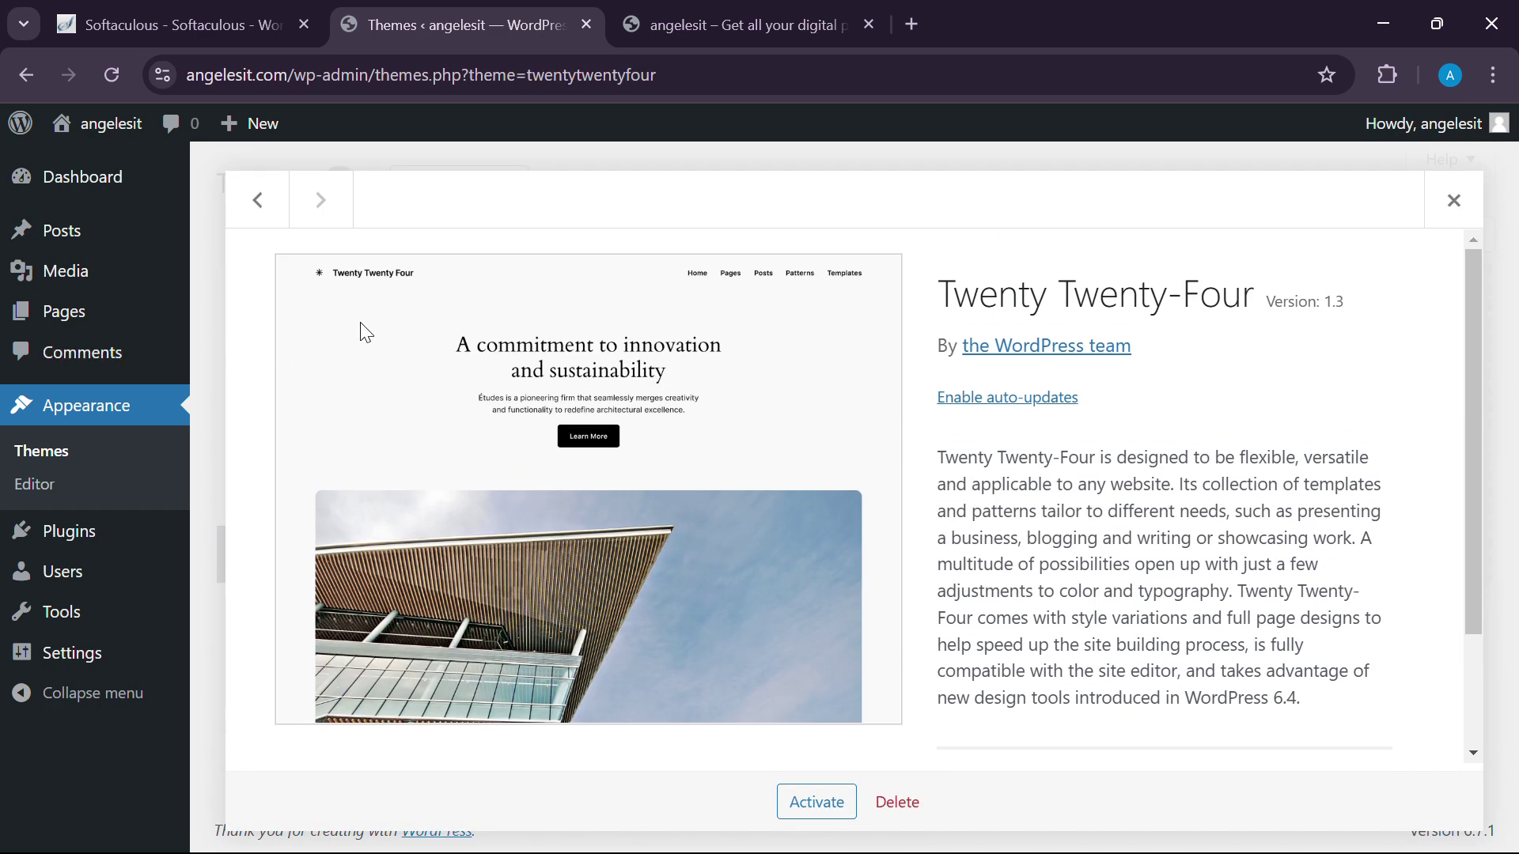
pyautogui.scroll(-2, 1018, 489)
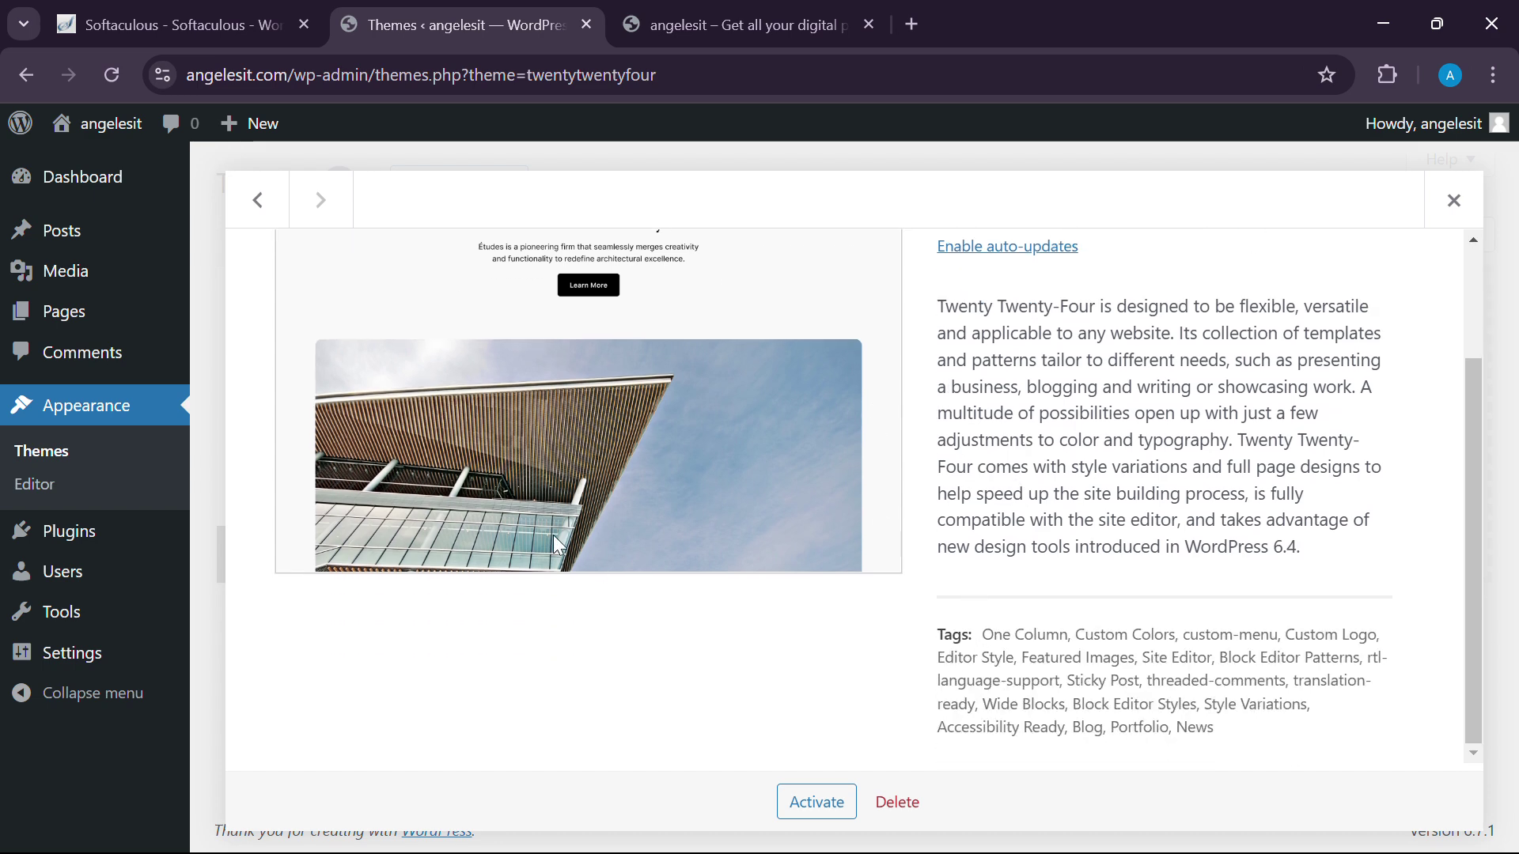
pyautogui.click(900, 803)
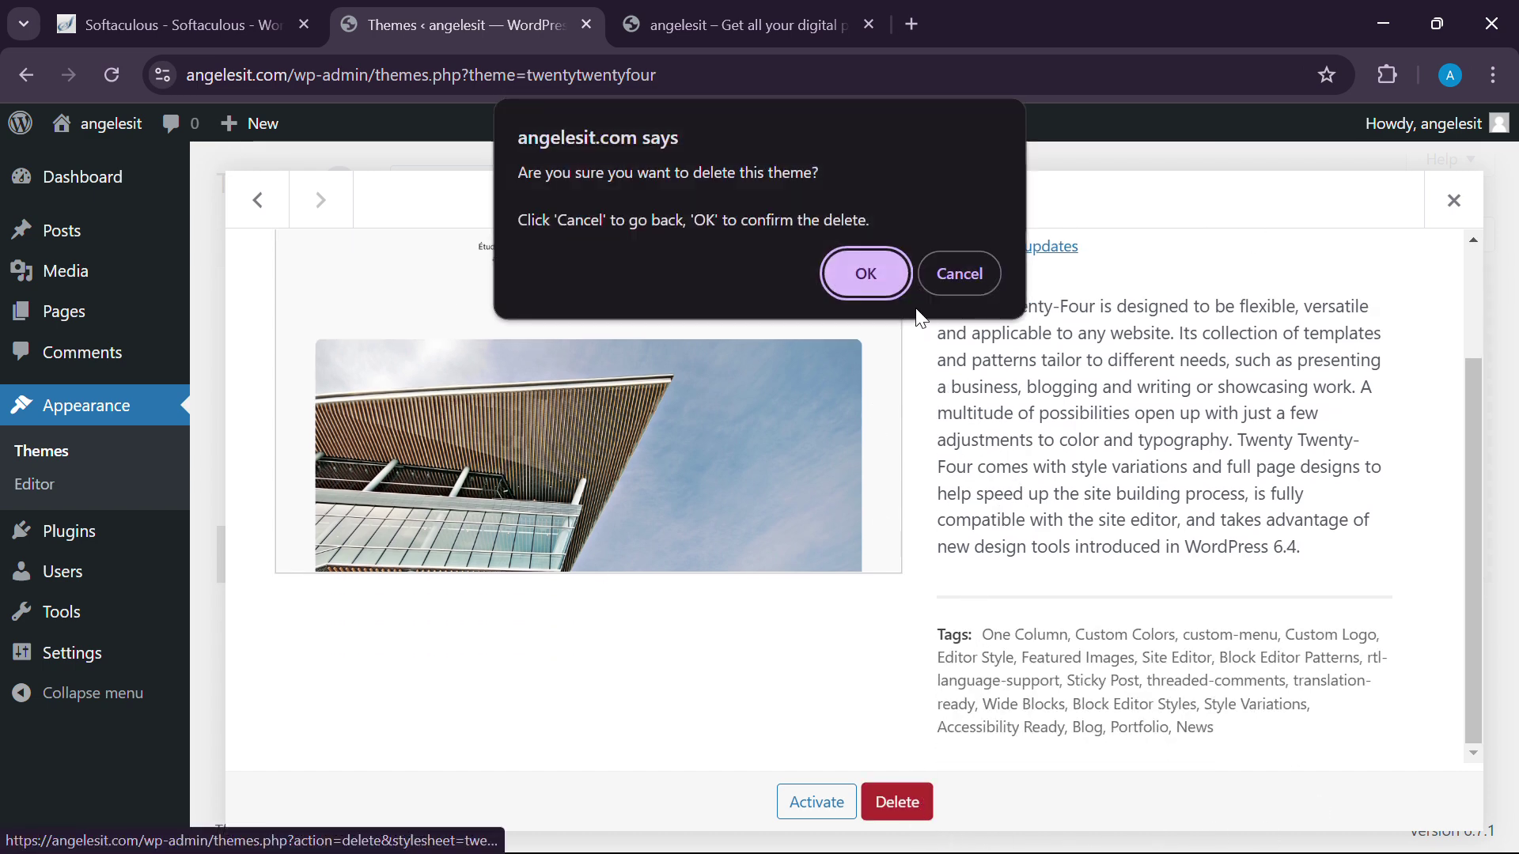
pyautogui.click(866, 269)
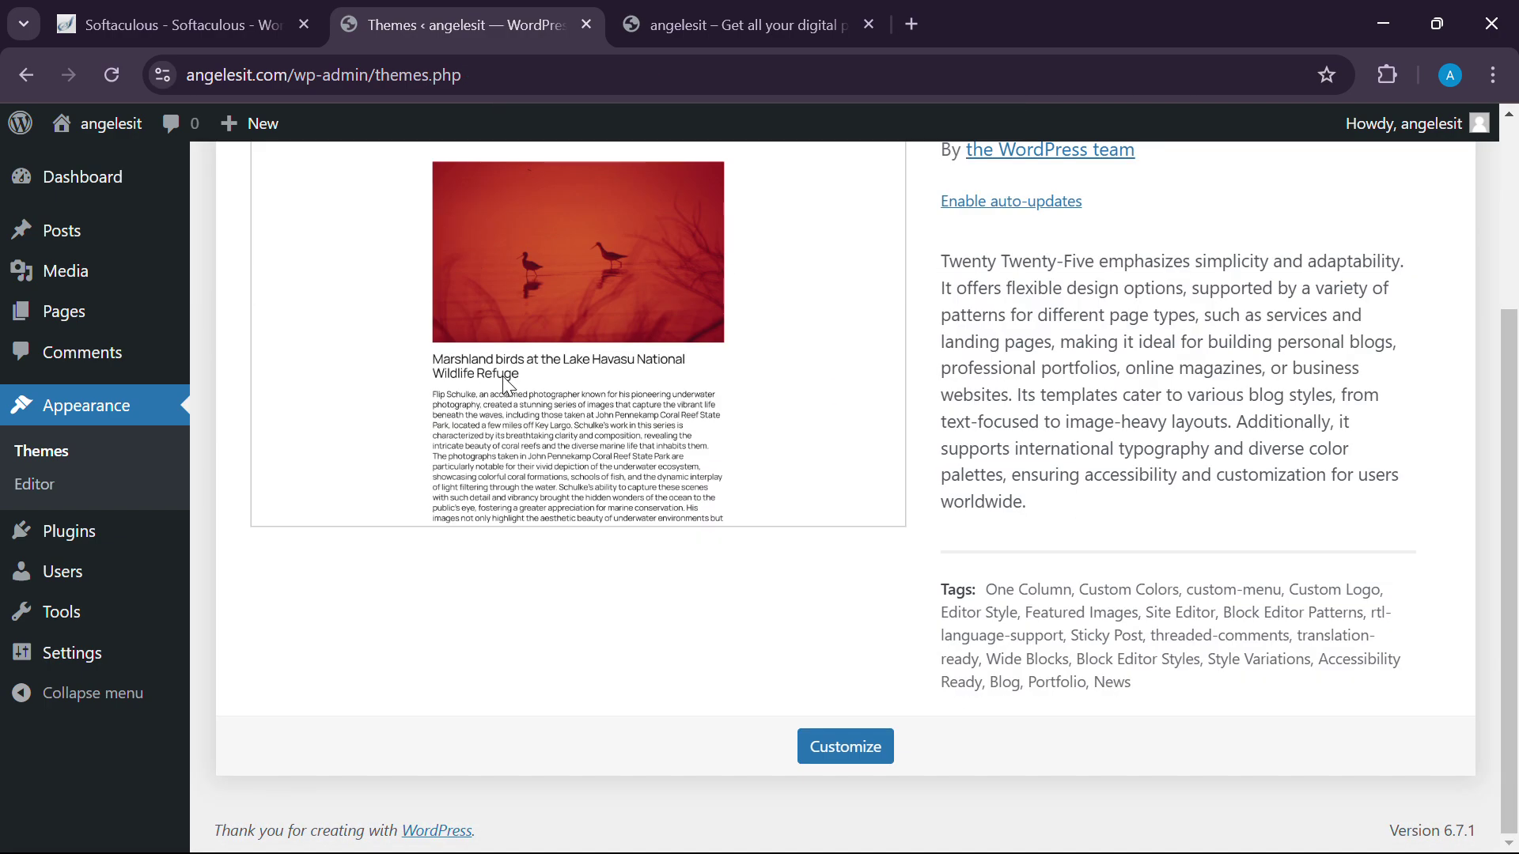
# Examine the installed themes page, including the active theme's description and tags.
pyautogui.scroll(3, 752, 449)
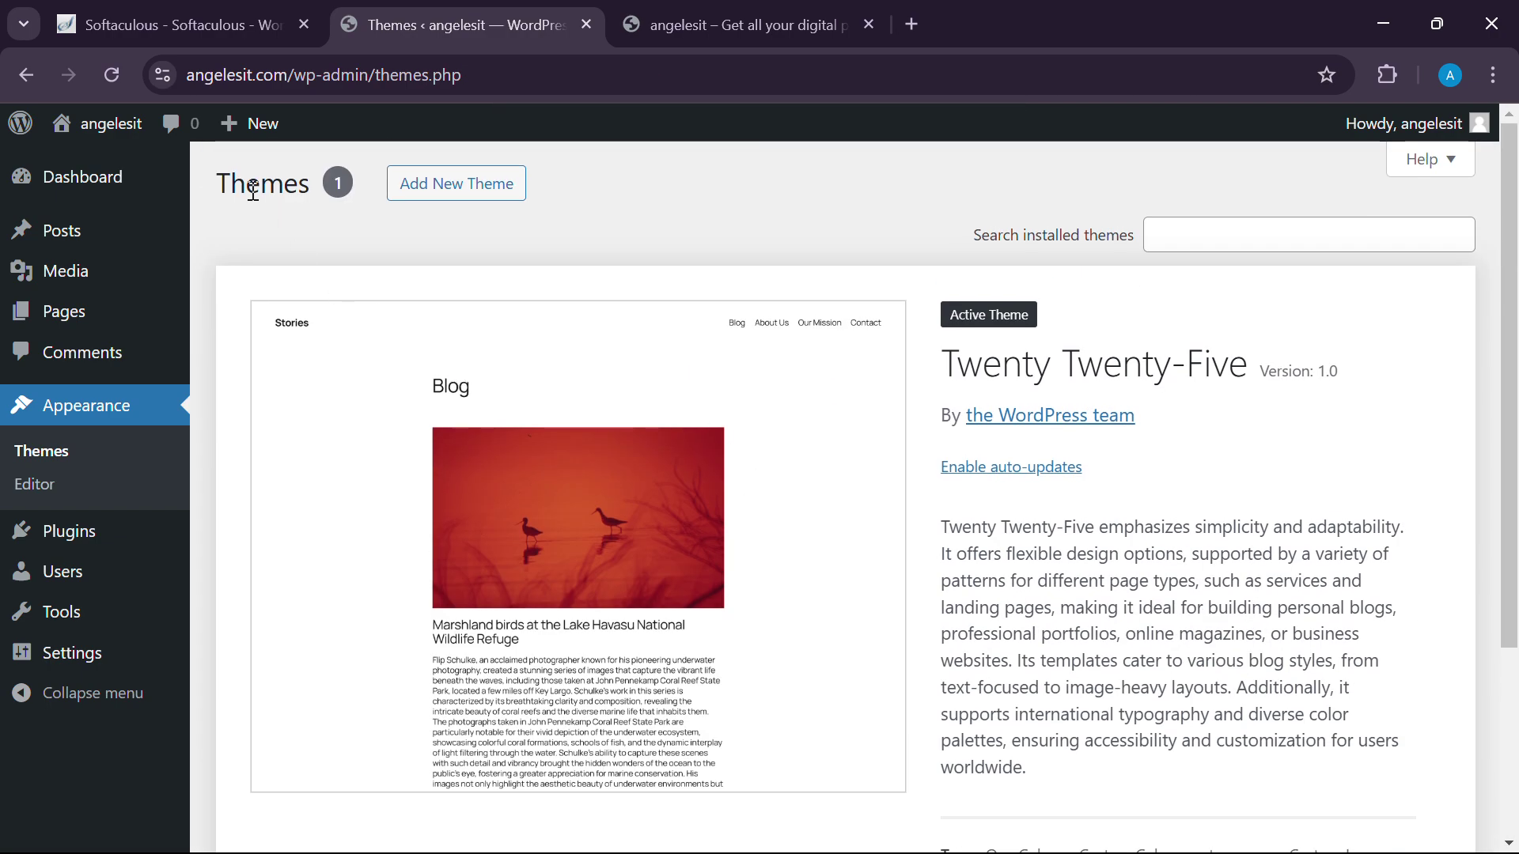
pyautogui.scroll(-2, 932, 475)
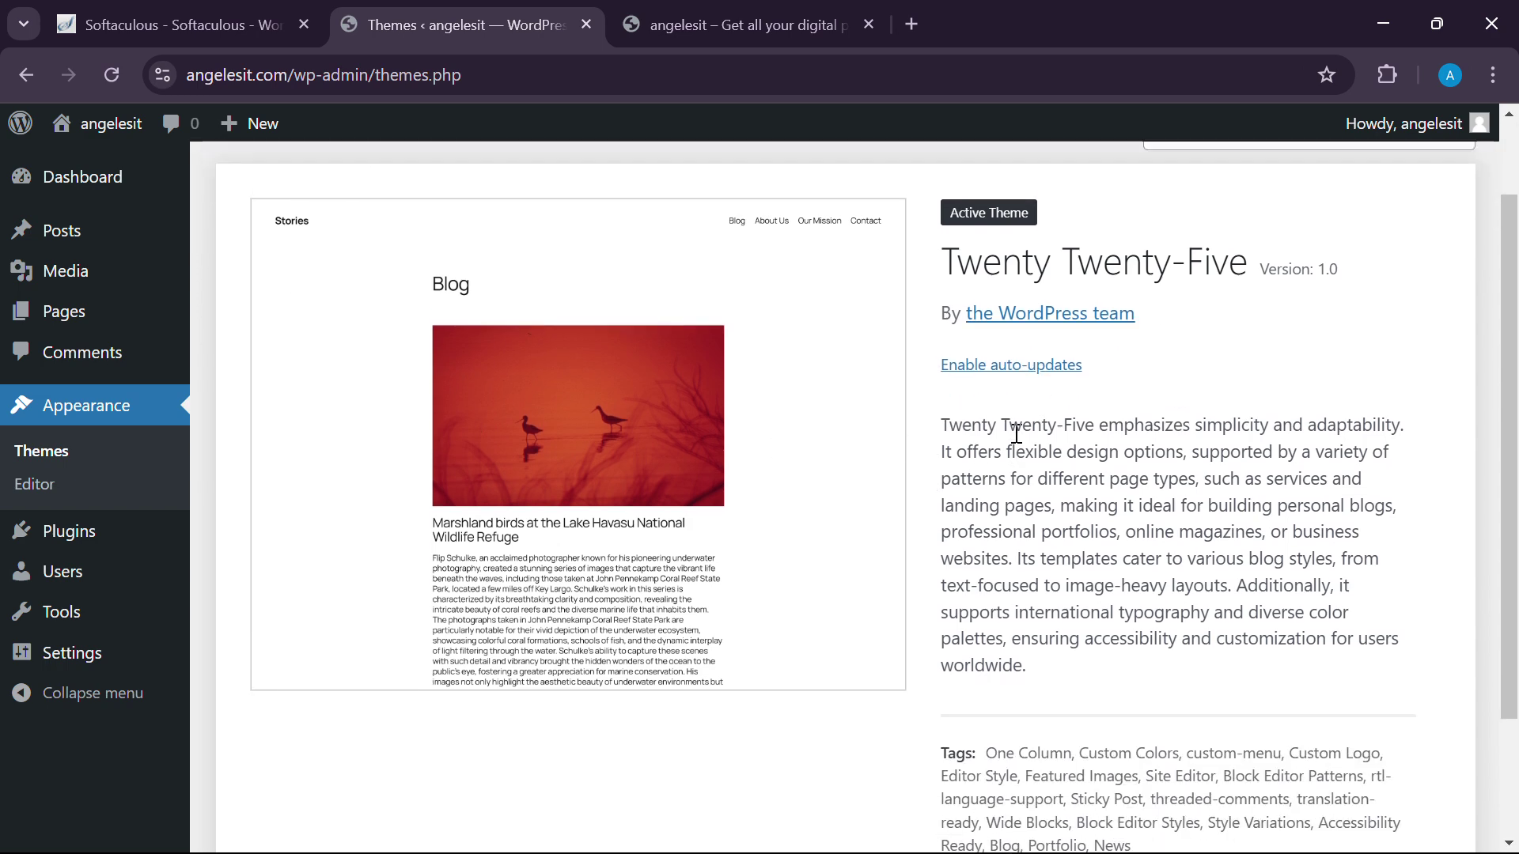
pyautogui.scroll(2, 989, 396)
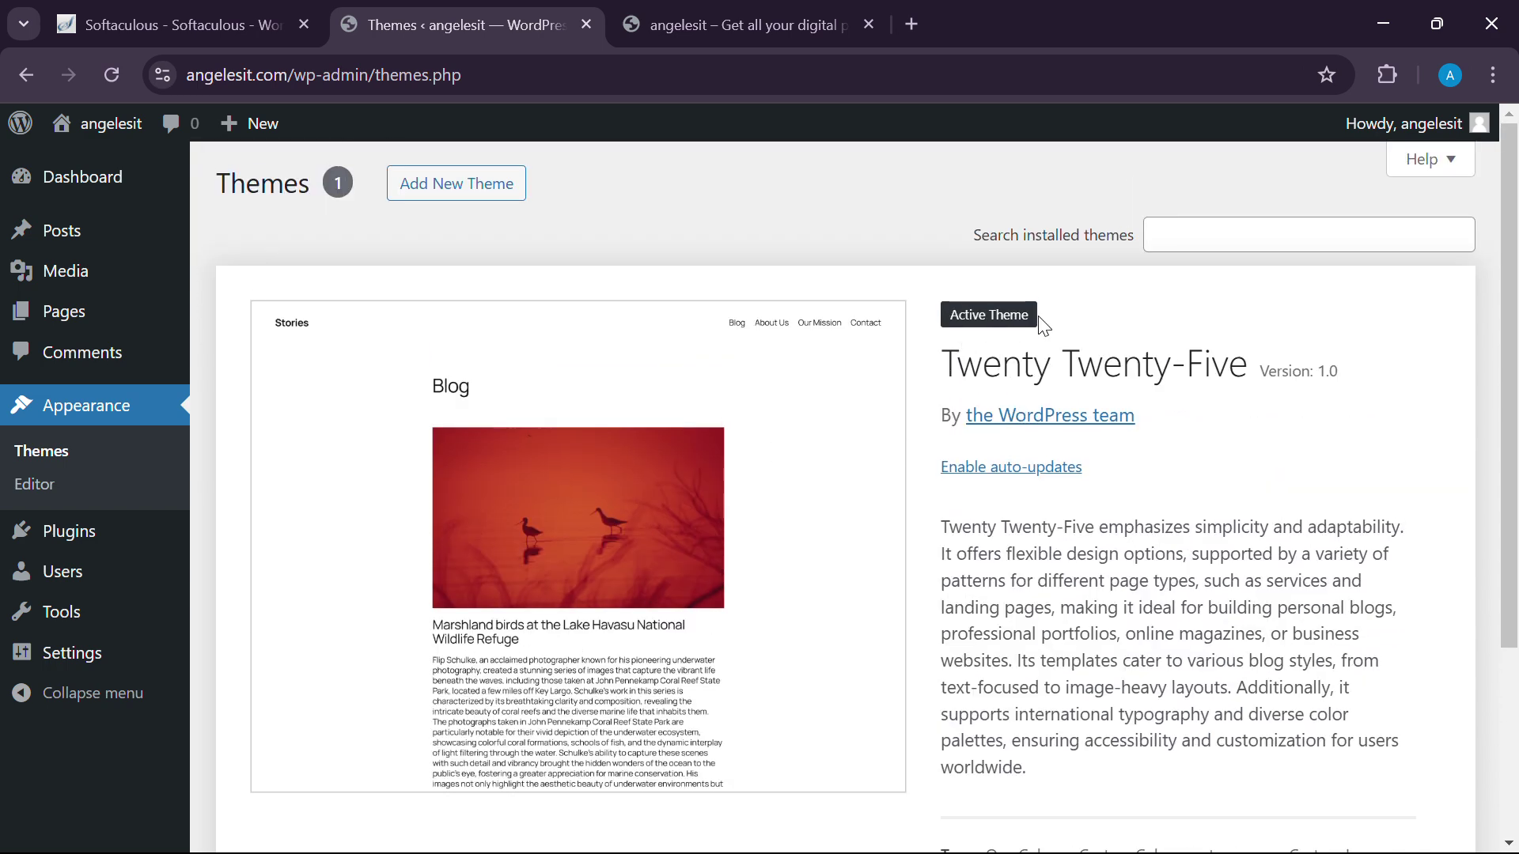
pyautogui.scroll(-3, 933, 510)
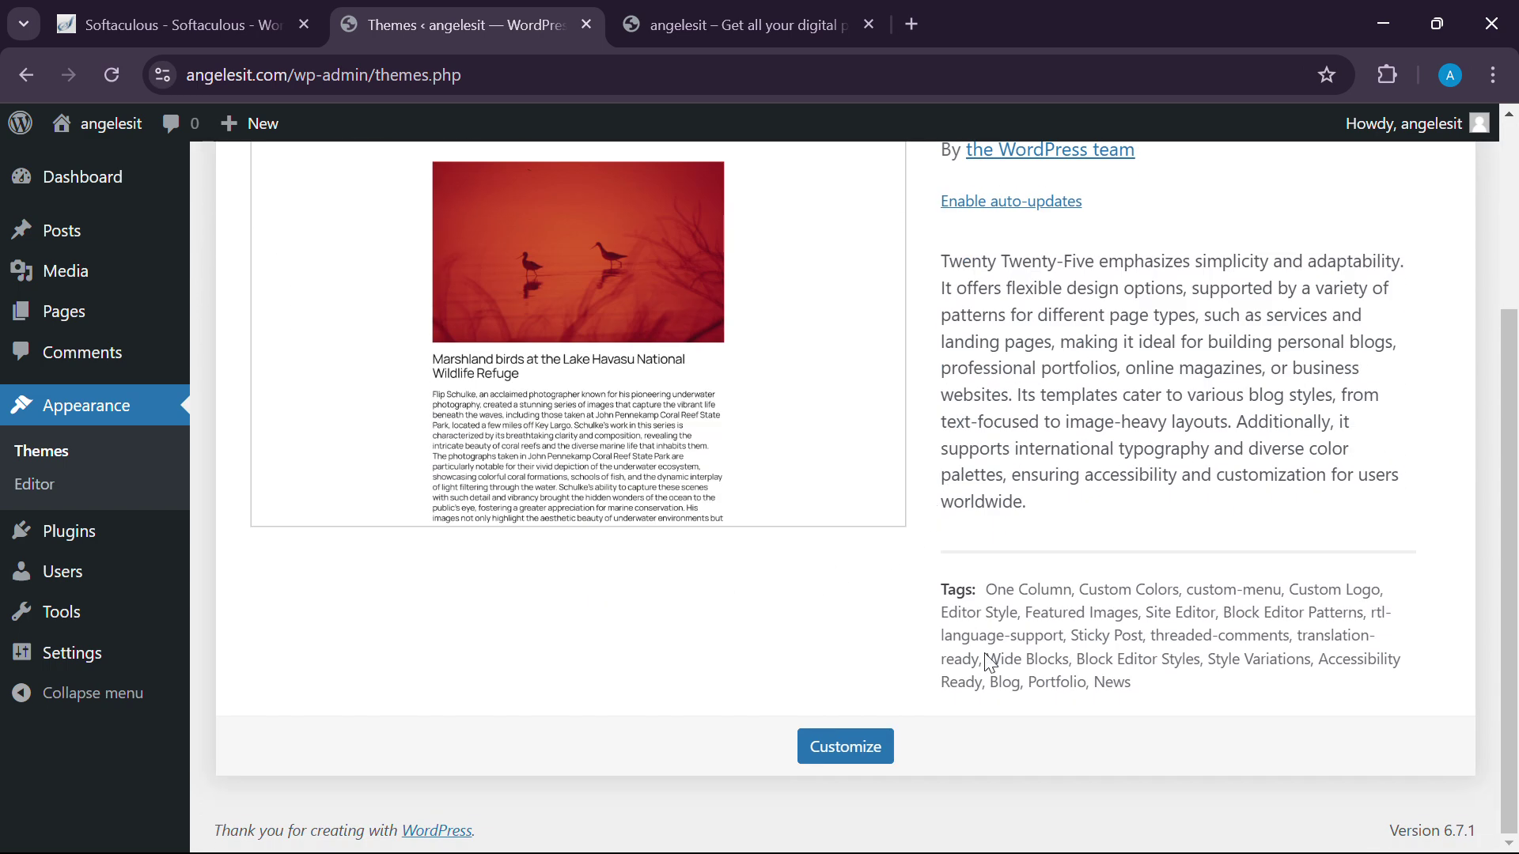
pyautogui.scroll(3, 882, 565)
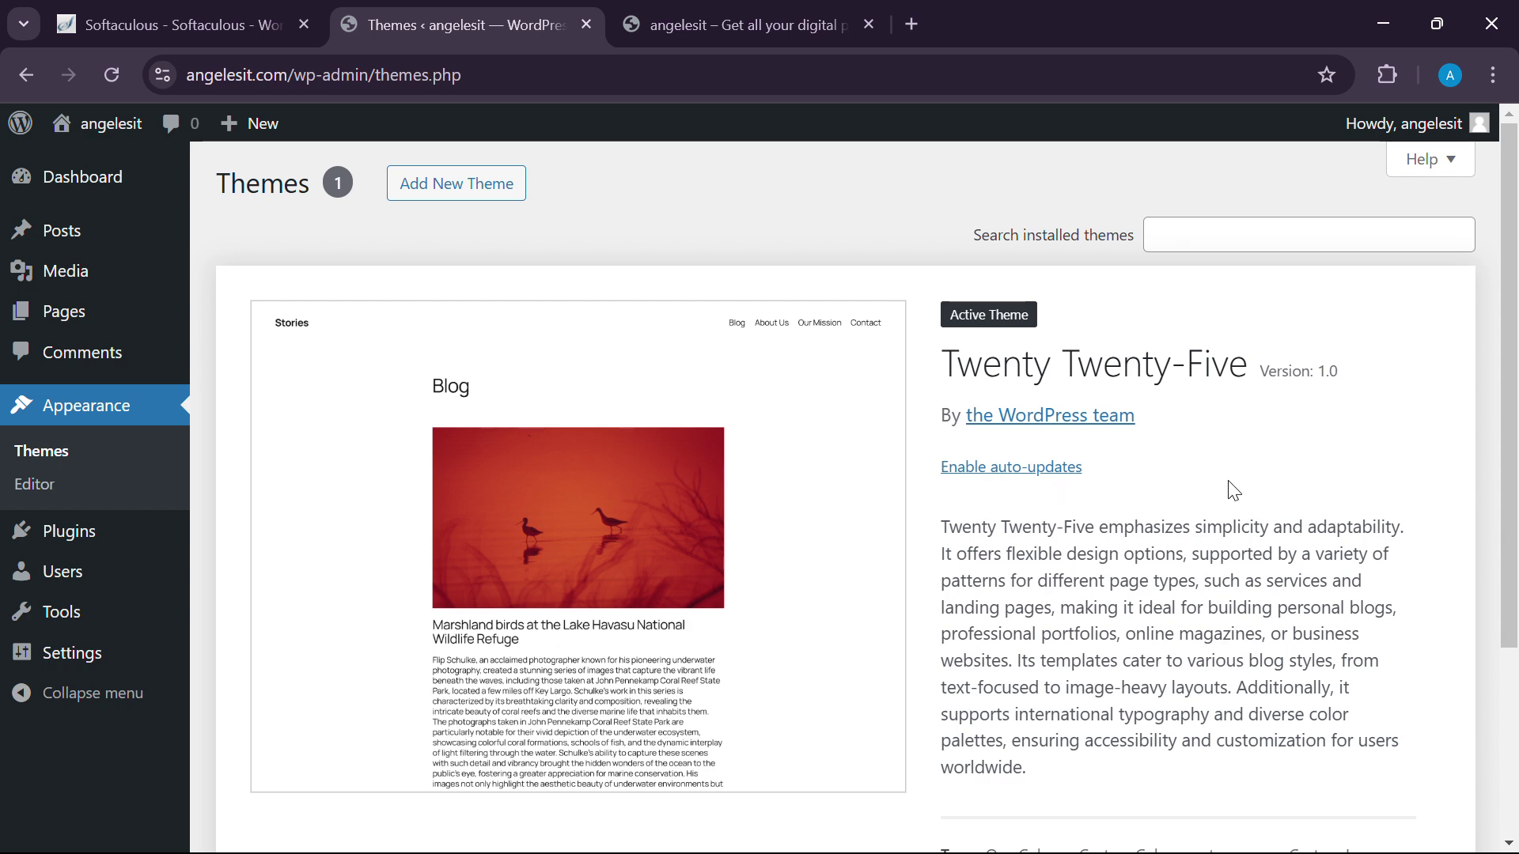
pyautogui.scroll(-3, 773, 536)
pyautogui.scroll(3, 684, 564)
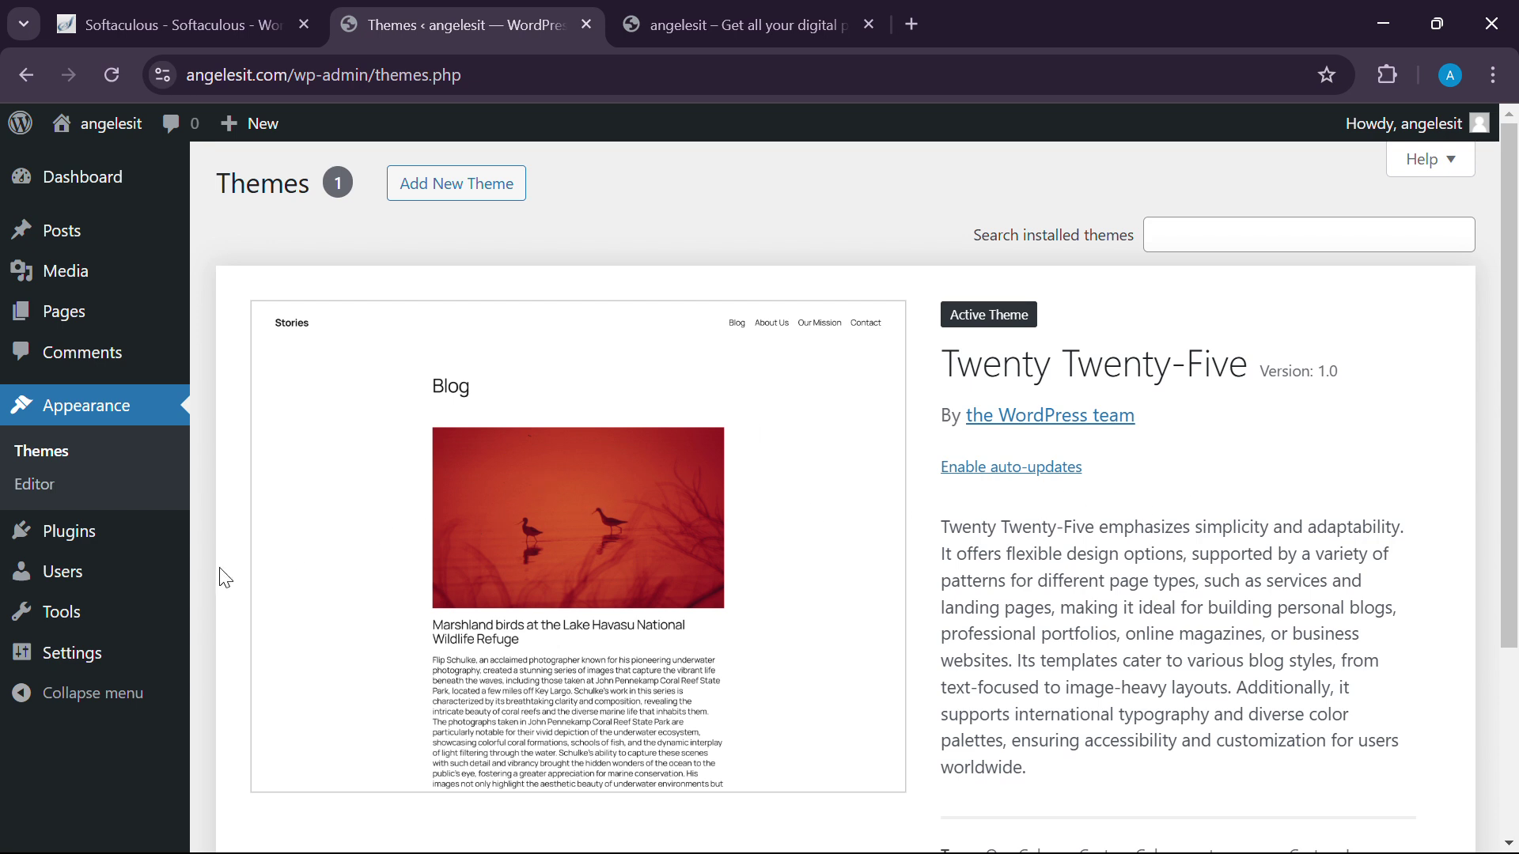
# Open the WordPress dashboard home, check the Softaculous installation page in the browser, and return to the dashboard.
pyautogui.click(87, 178)
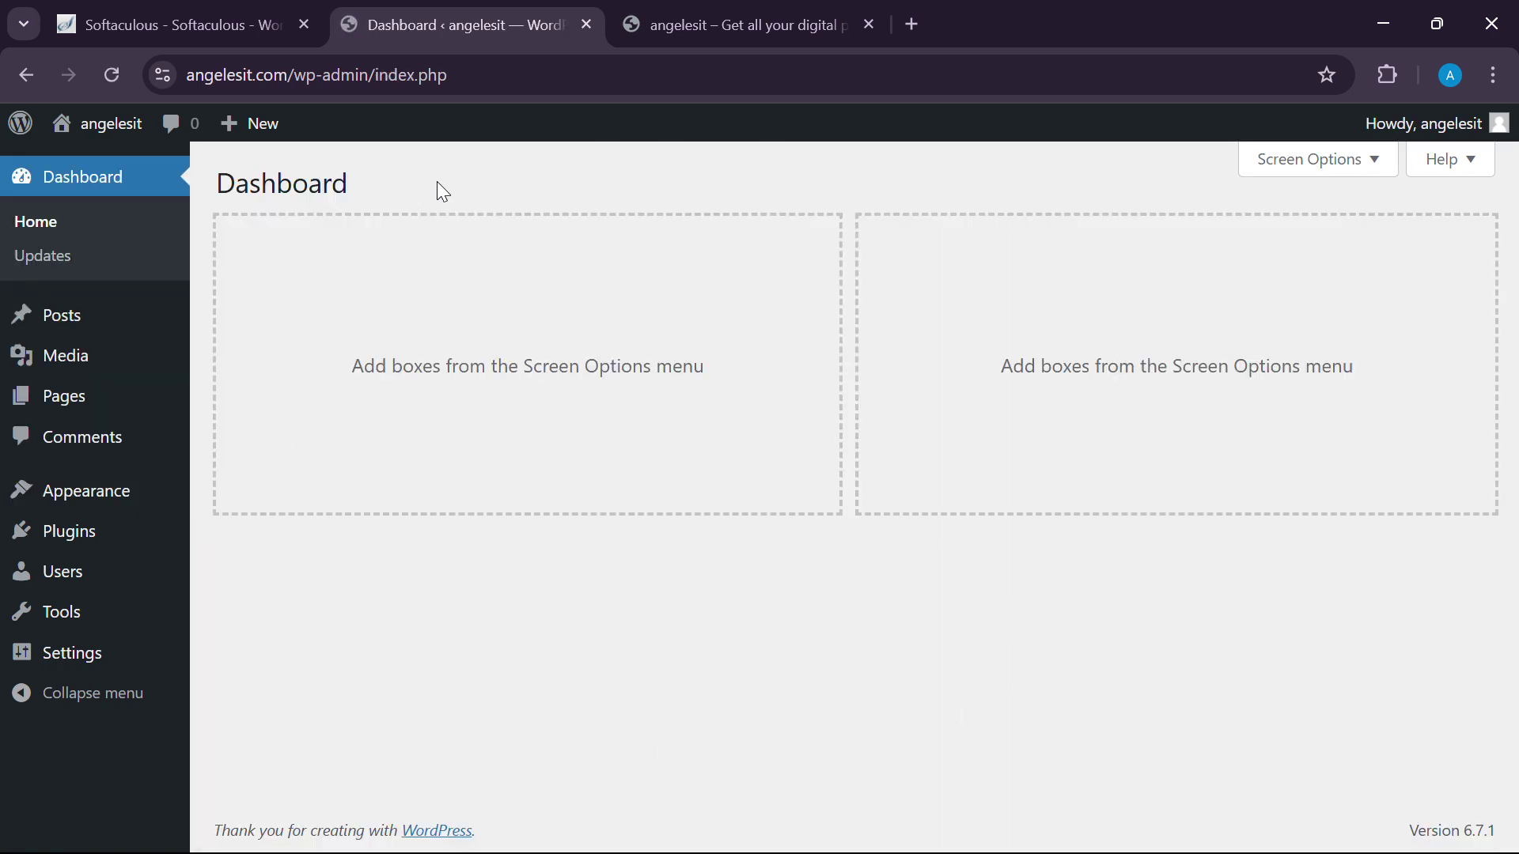
pyautogui.click(259, 36)
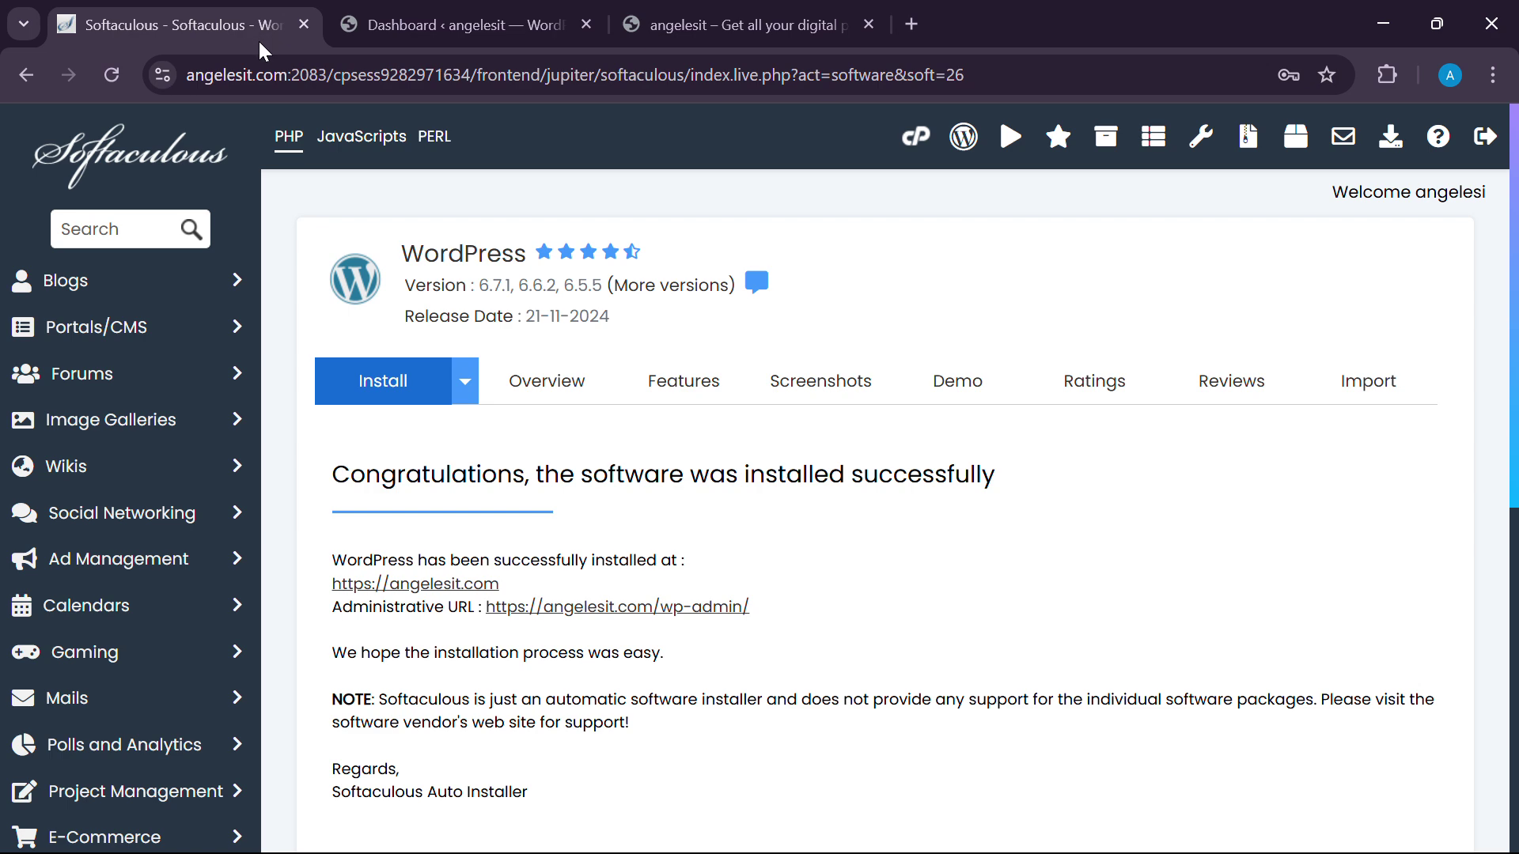
pyautogui.click(506, 25)
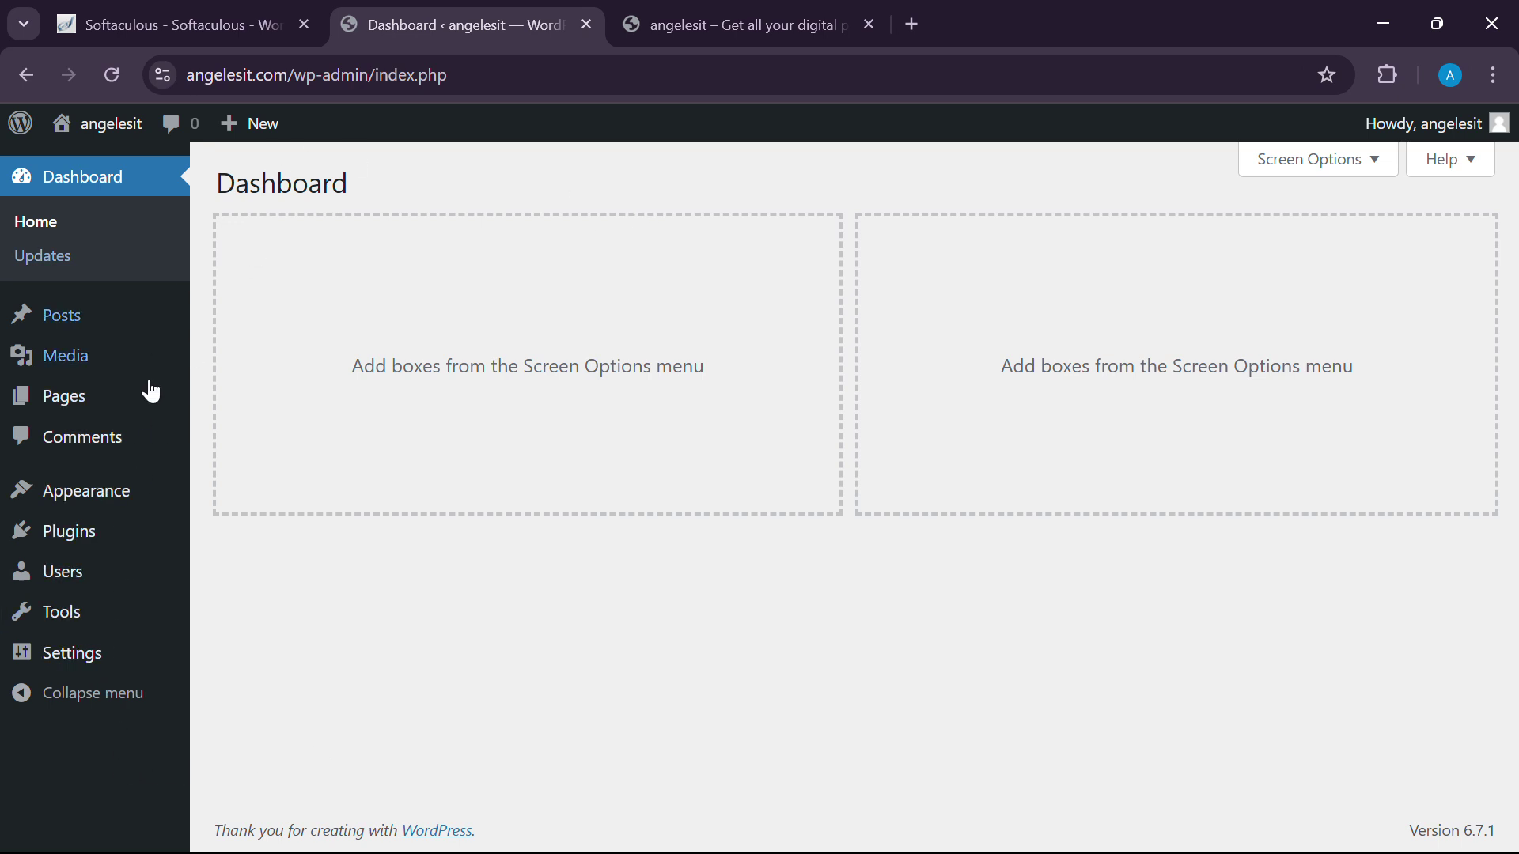
# Open the add-plugins page from the installed plugins list and browse the featured plugins.
pyautogui.click(81, 544)
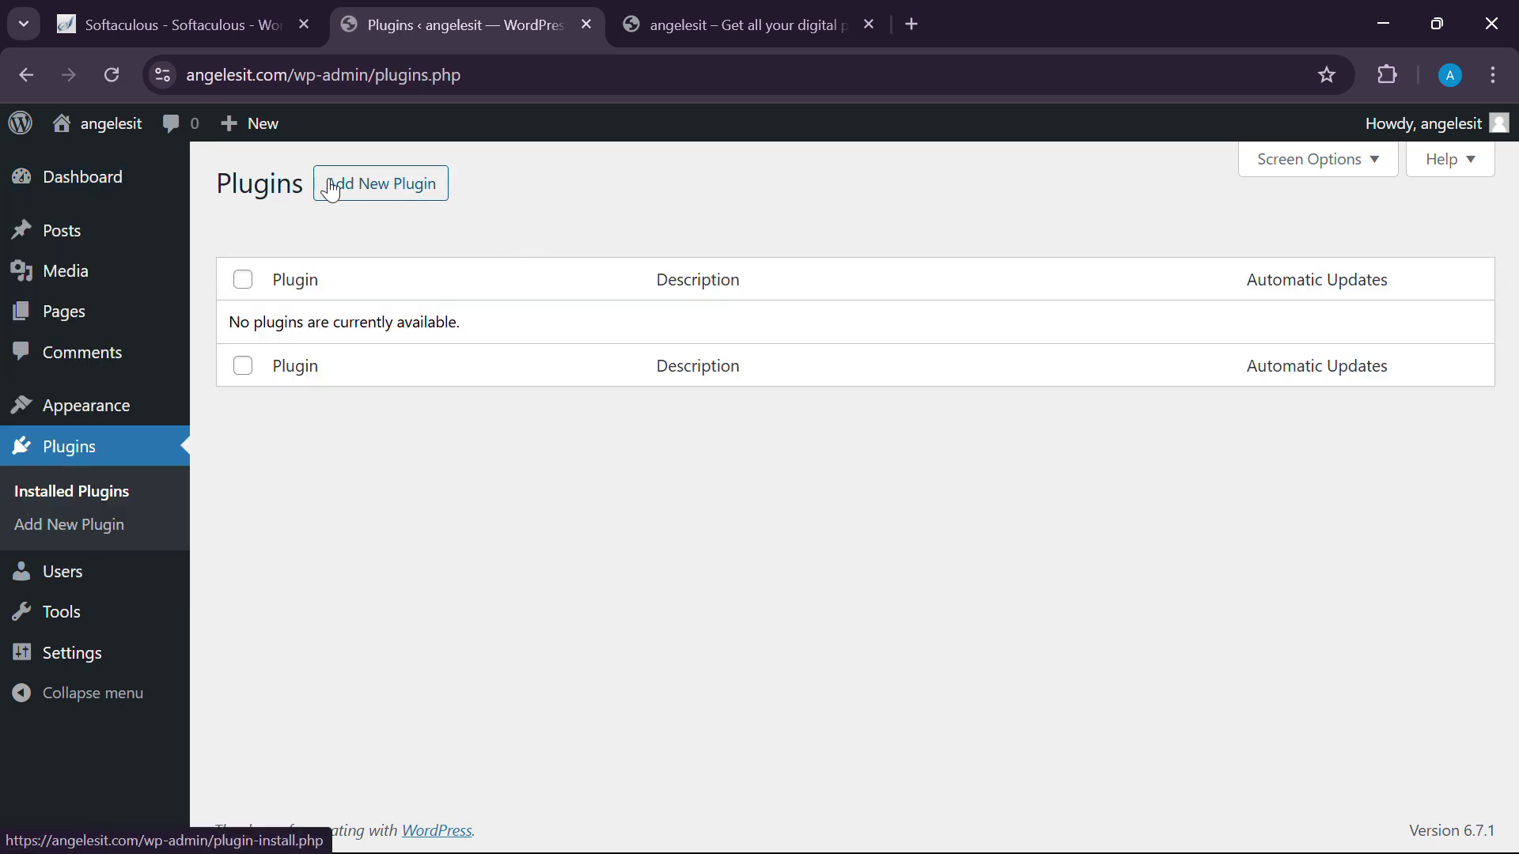
pyautogui.click(396, 189)
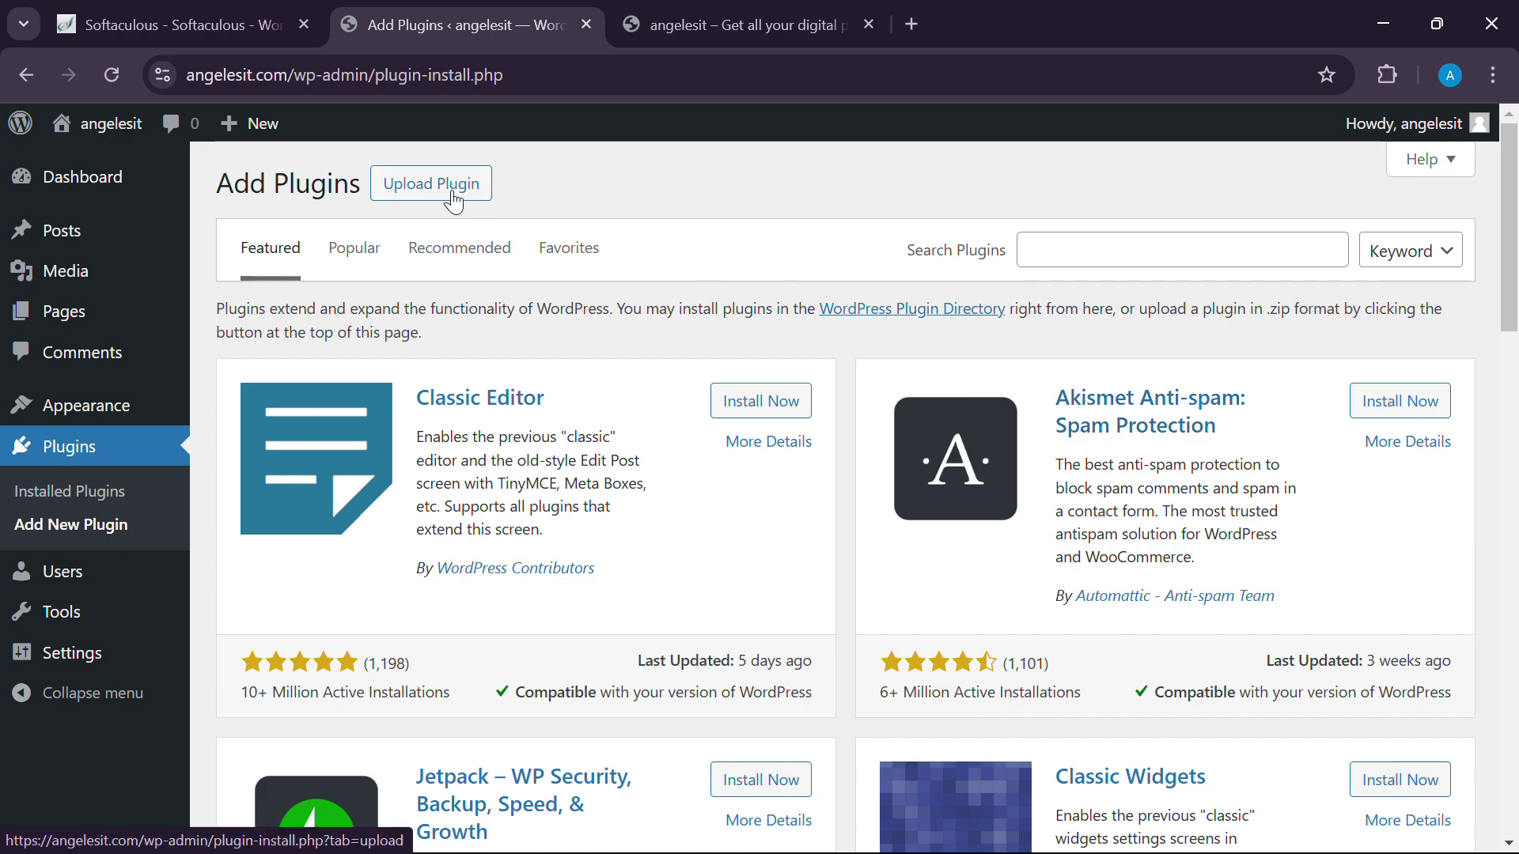
pyautogui.scroll(-1, 526, 459)
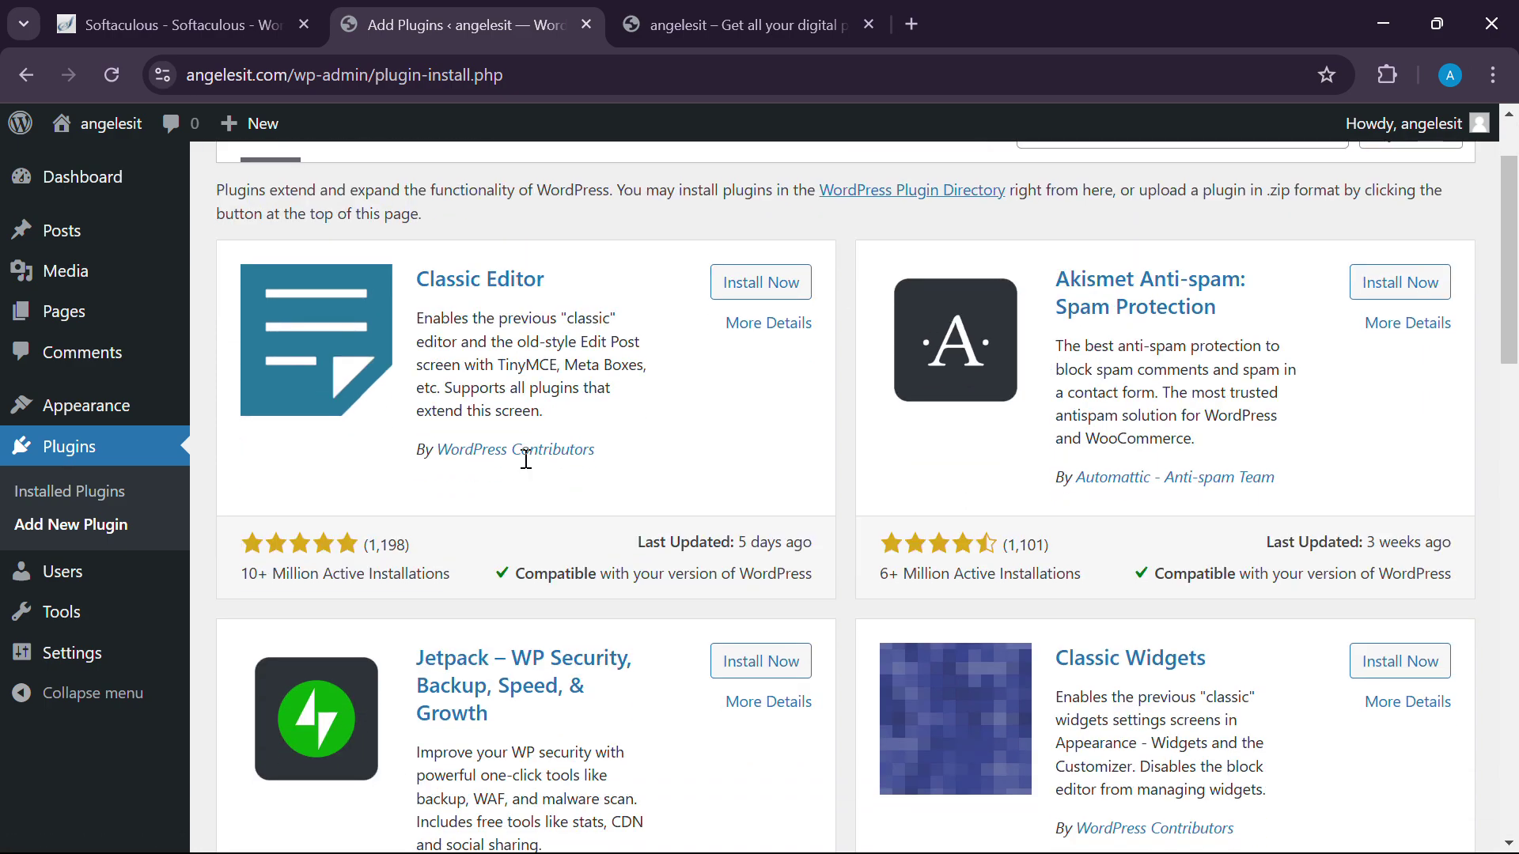
pyautogui.scroll(-11, 834, 553)
pyautogui.scroll(3, 852, 663)
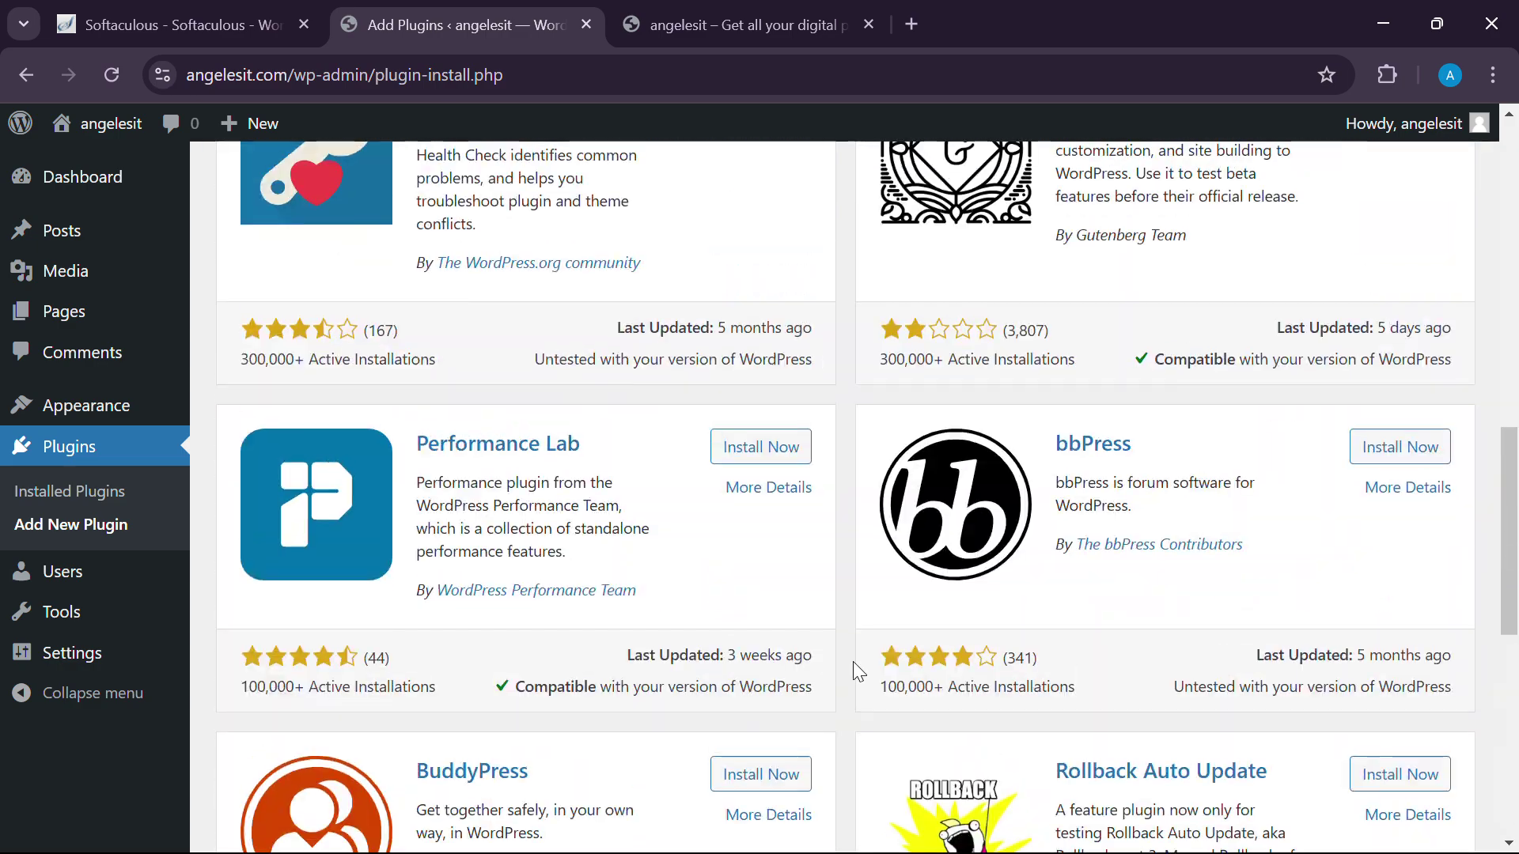
pyautogui.scroll(12, 852, 661)
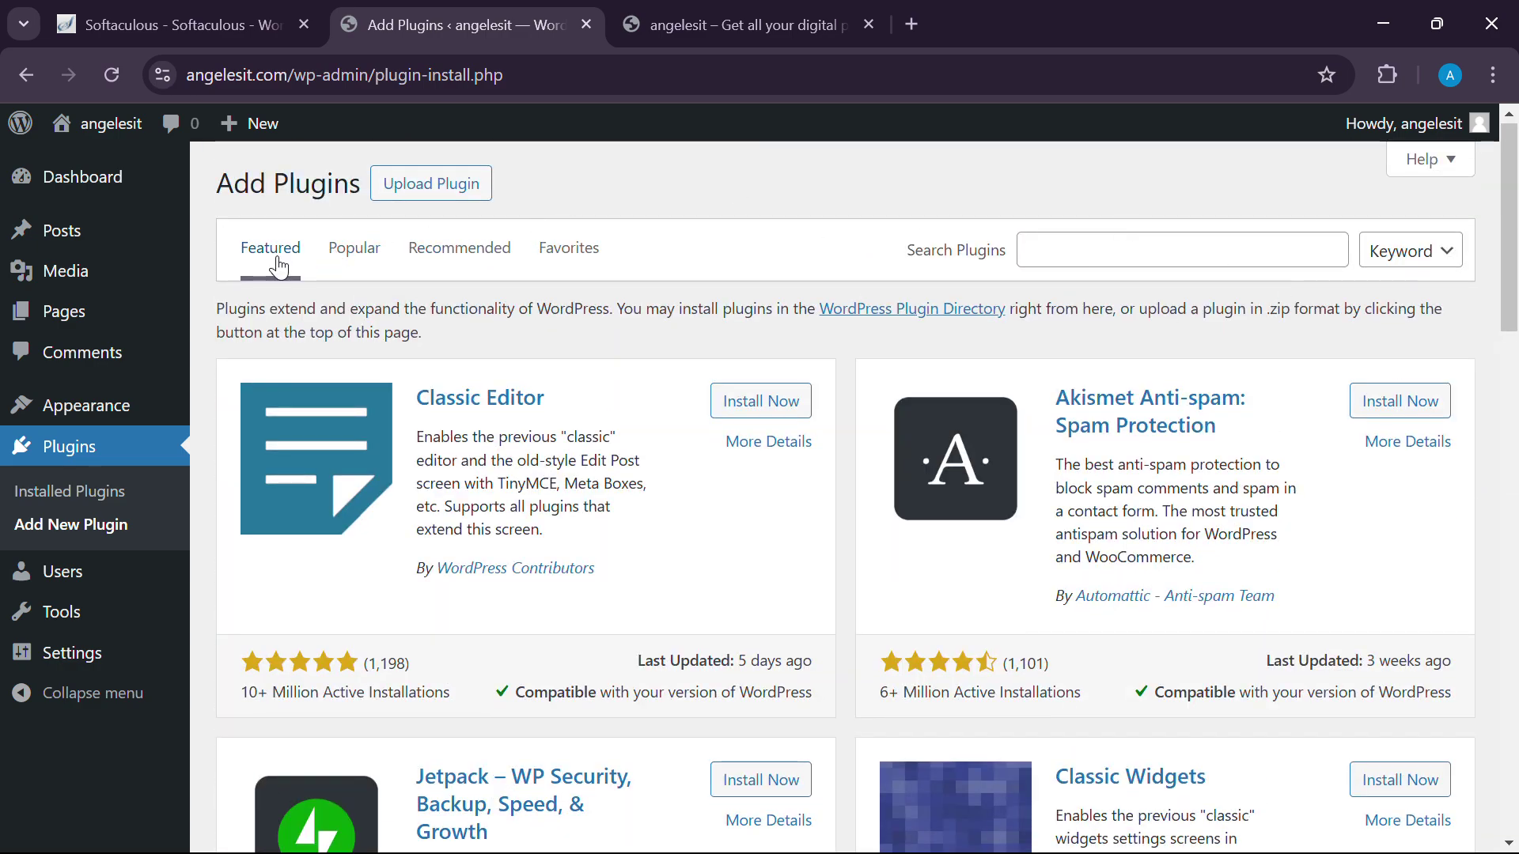
# View the popular plugins, return to the featured ones and look through the whole list.
pyautogui.click(356, 252)
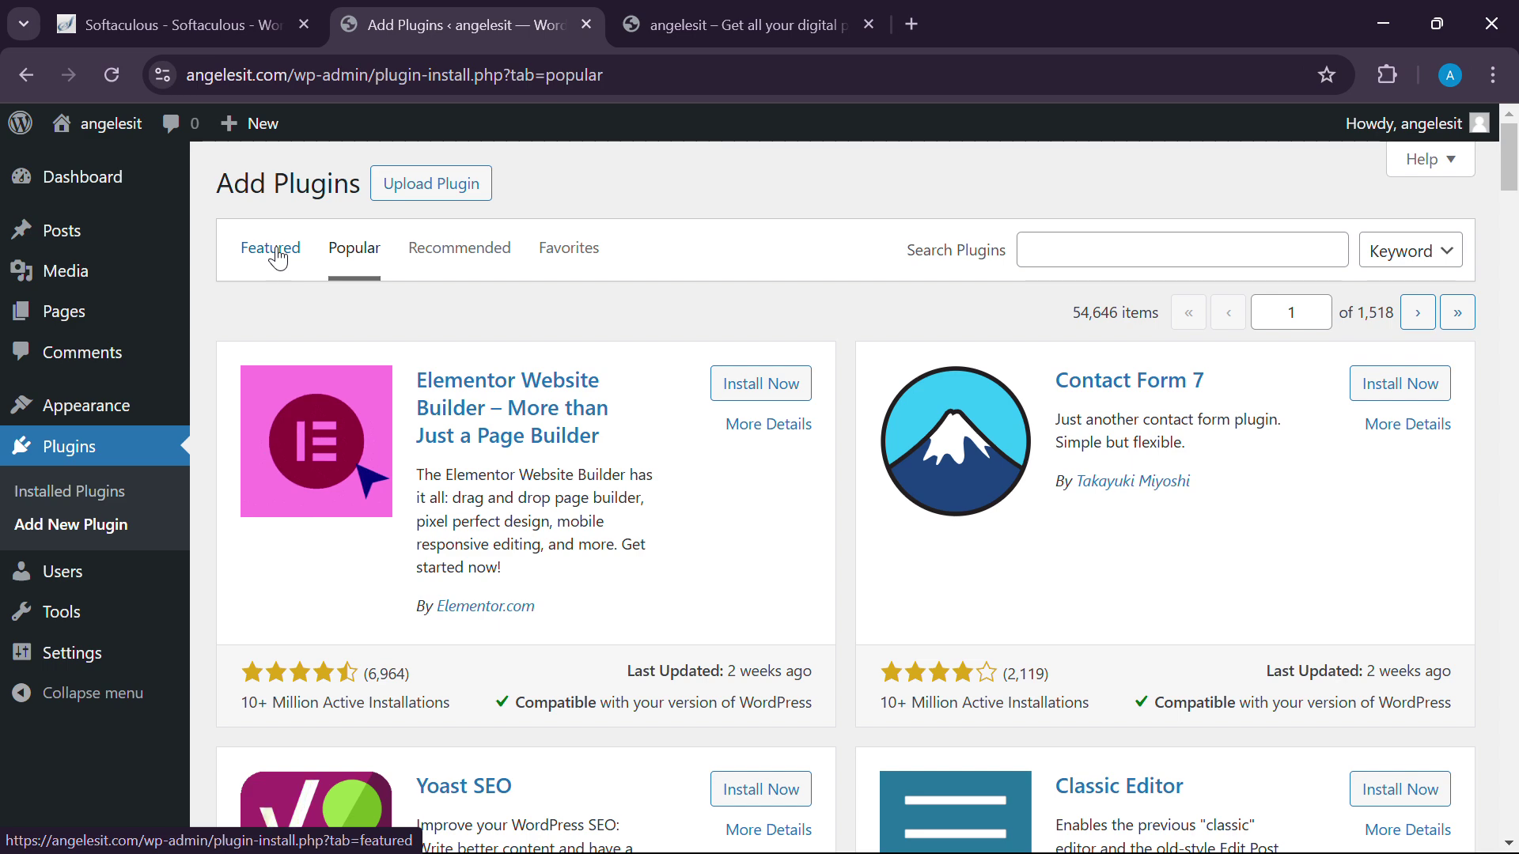
pyautogui.click(277, 253)
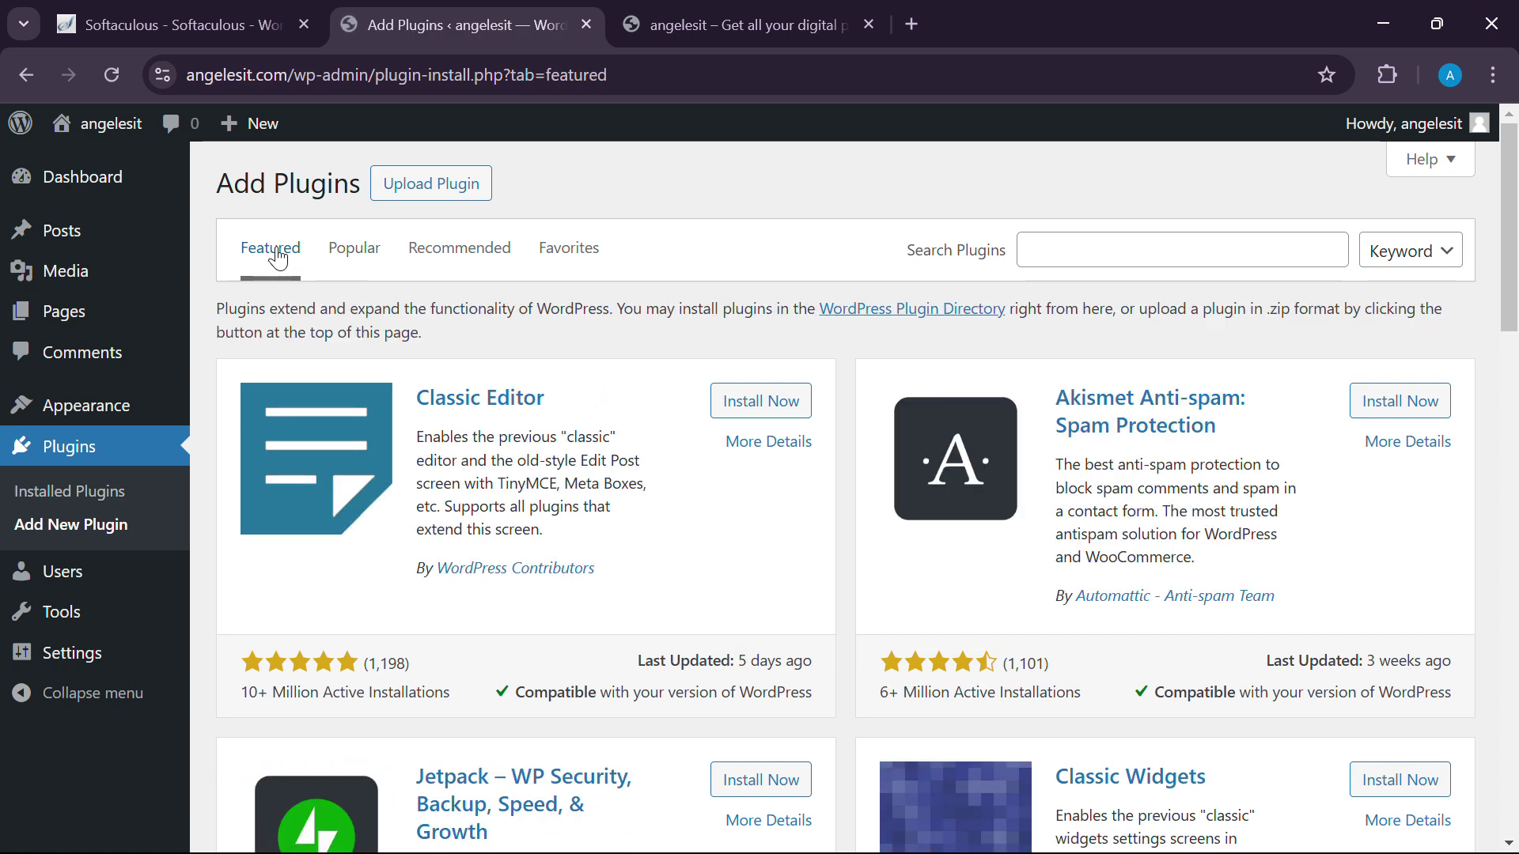
pyautogui.scroll(-10, 863, 483)
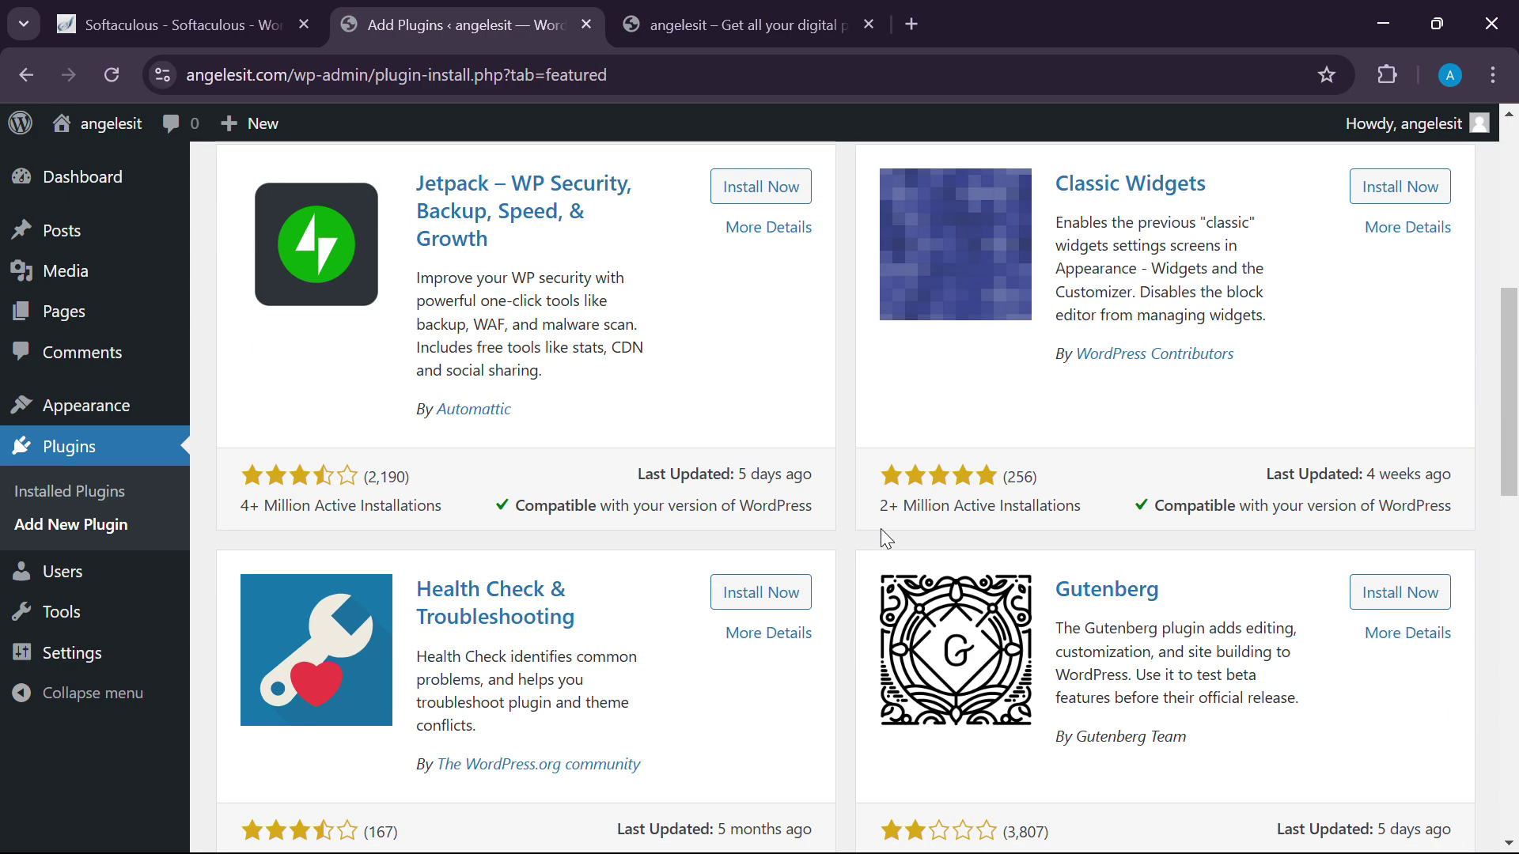
pyautogui.scroll(-4, 781, 658)
pyautogui.scroll(14, 704, 688)
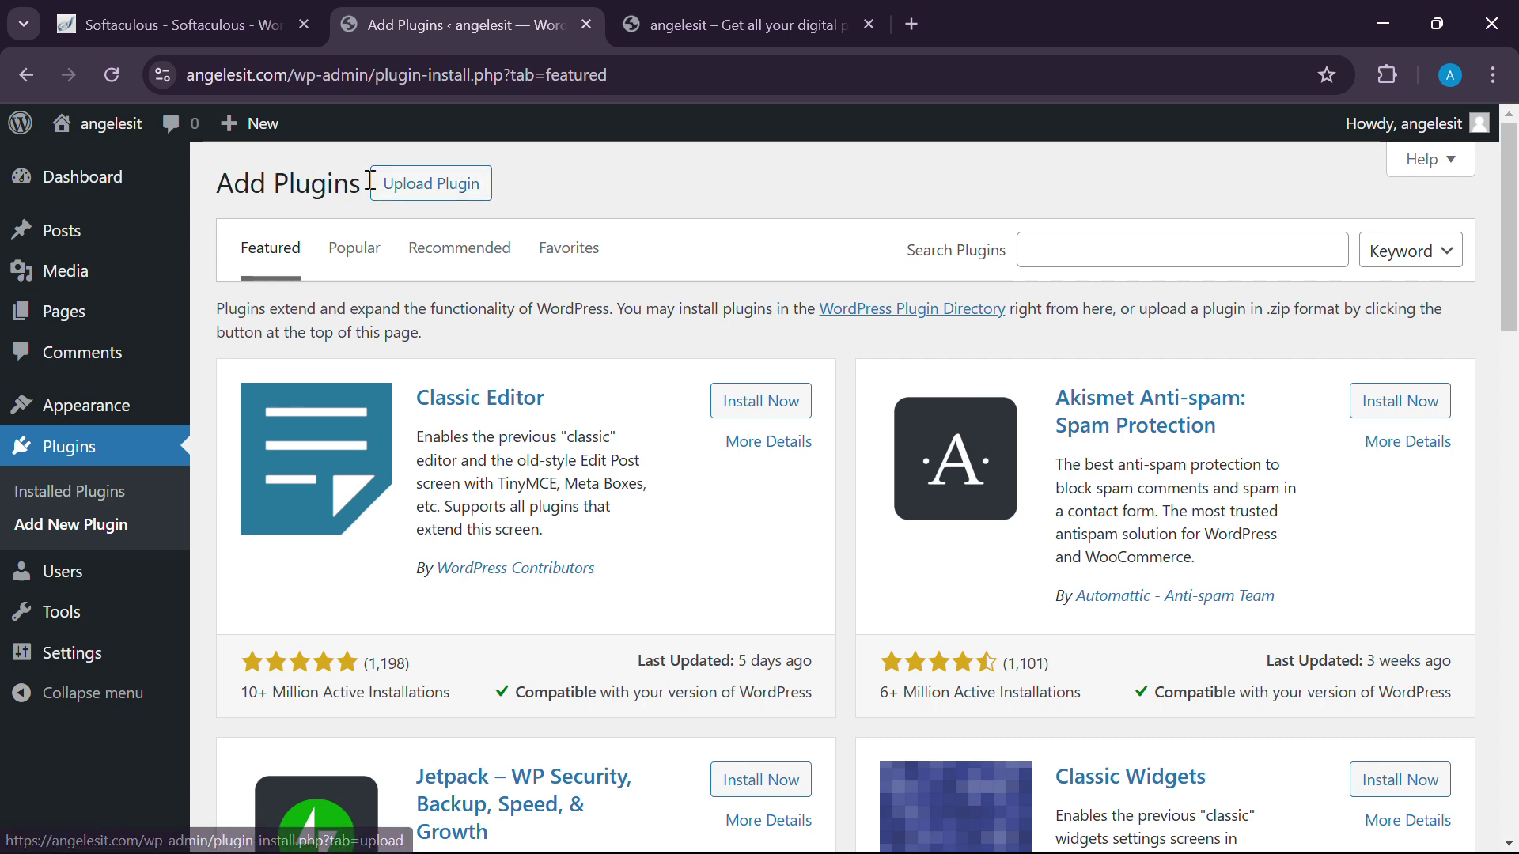
# Show the form for uploading a plugin in .zip format and look over the install options.
pyautogui.moveTo(369, 180); pyautogui.dragTo(524, 187)
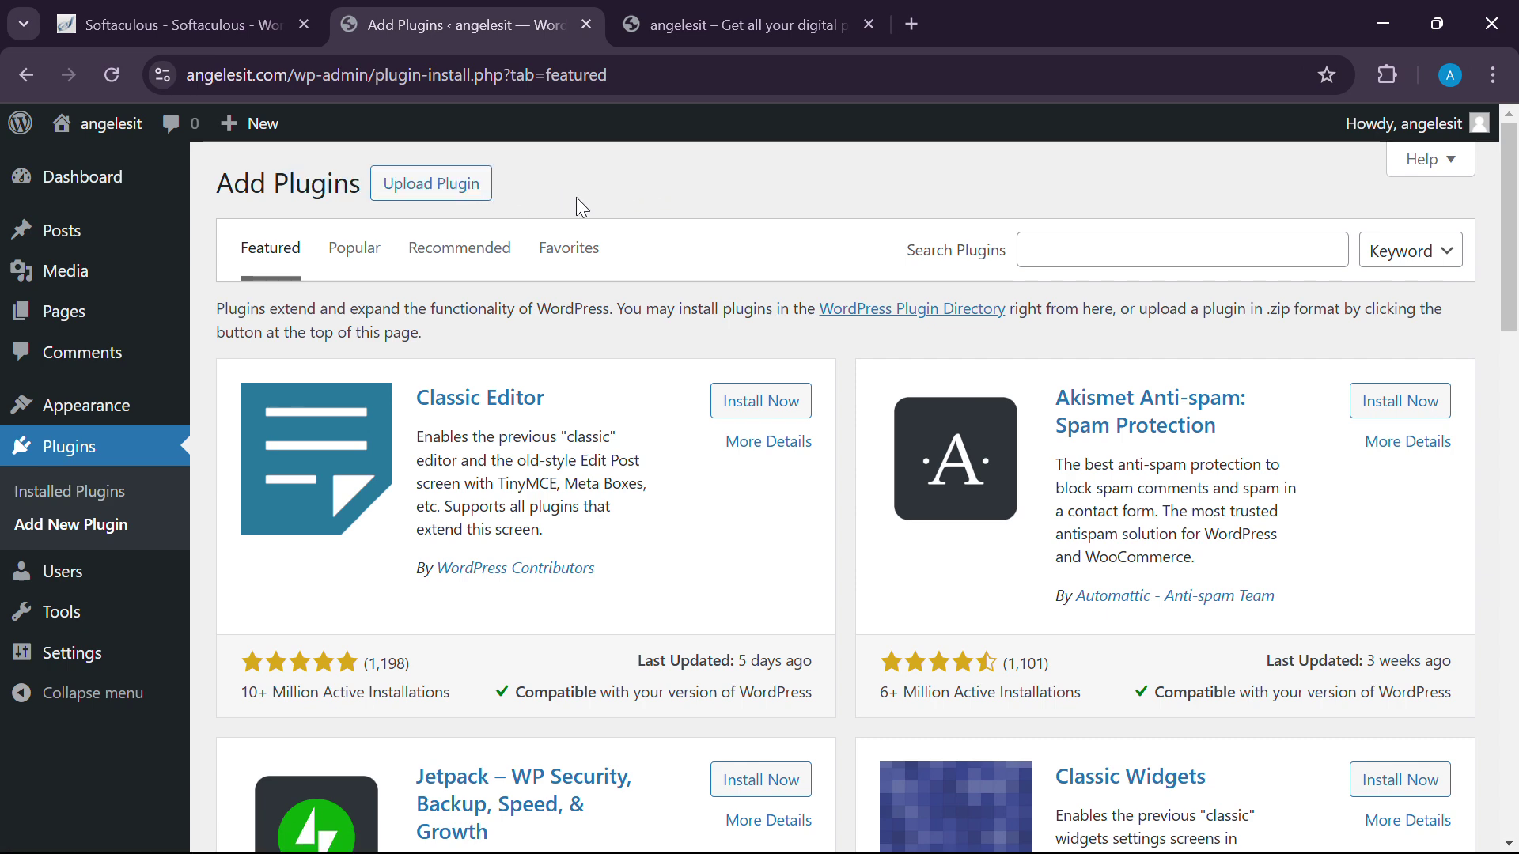
pyautogui.click(431, 184)
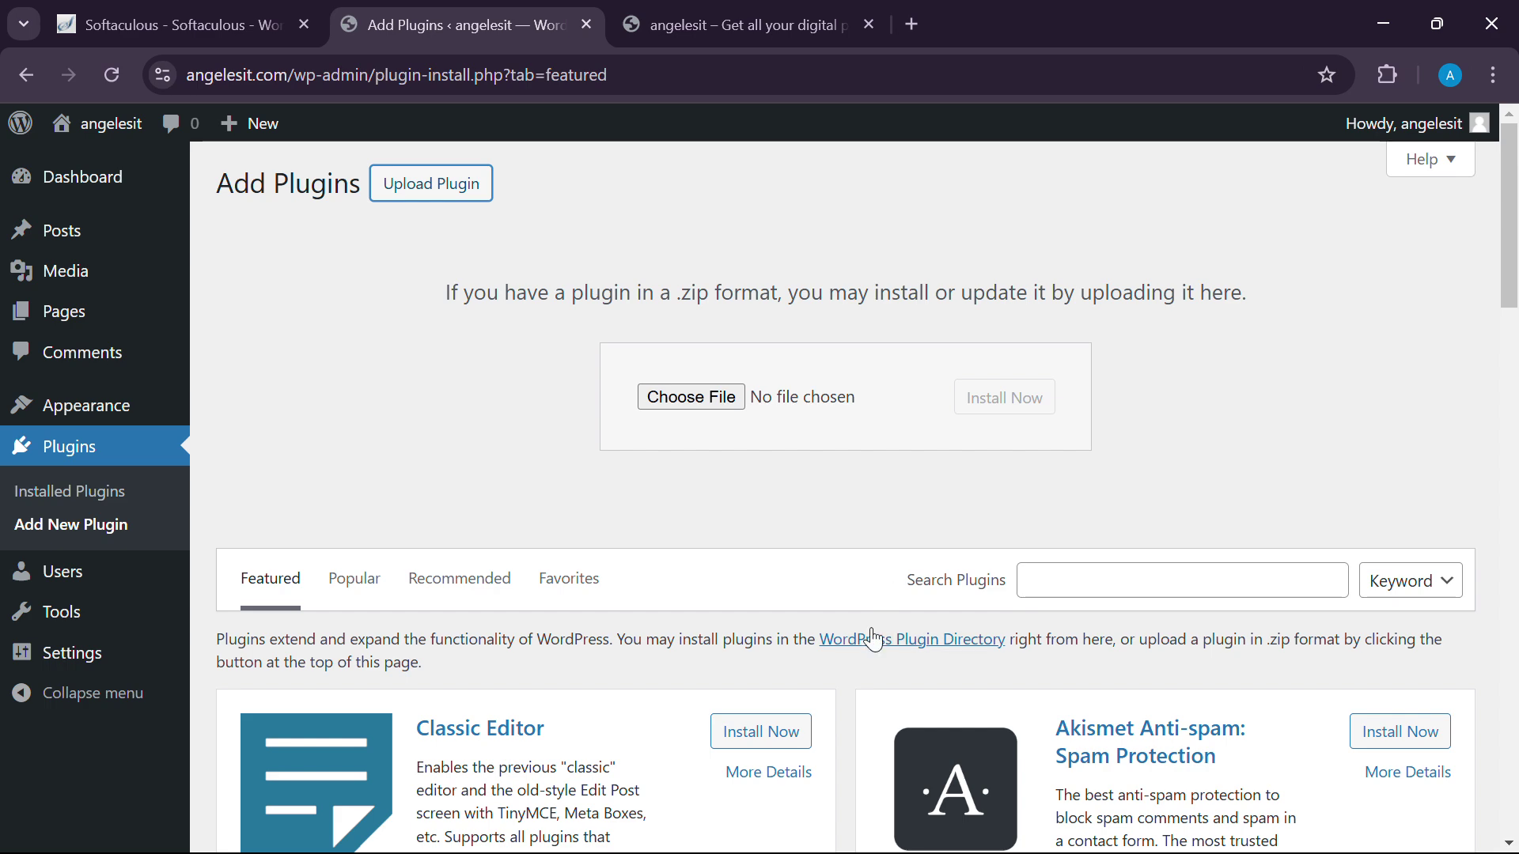
pyautogui.scroll(-3, 866, 632)
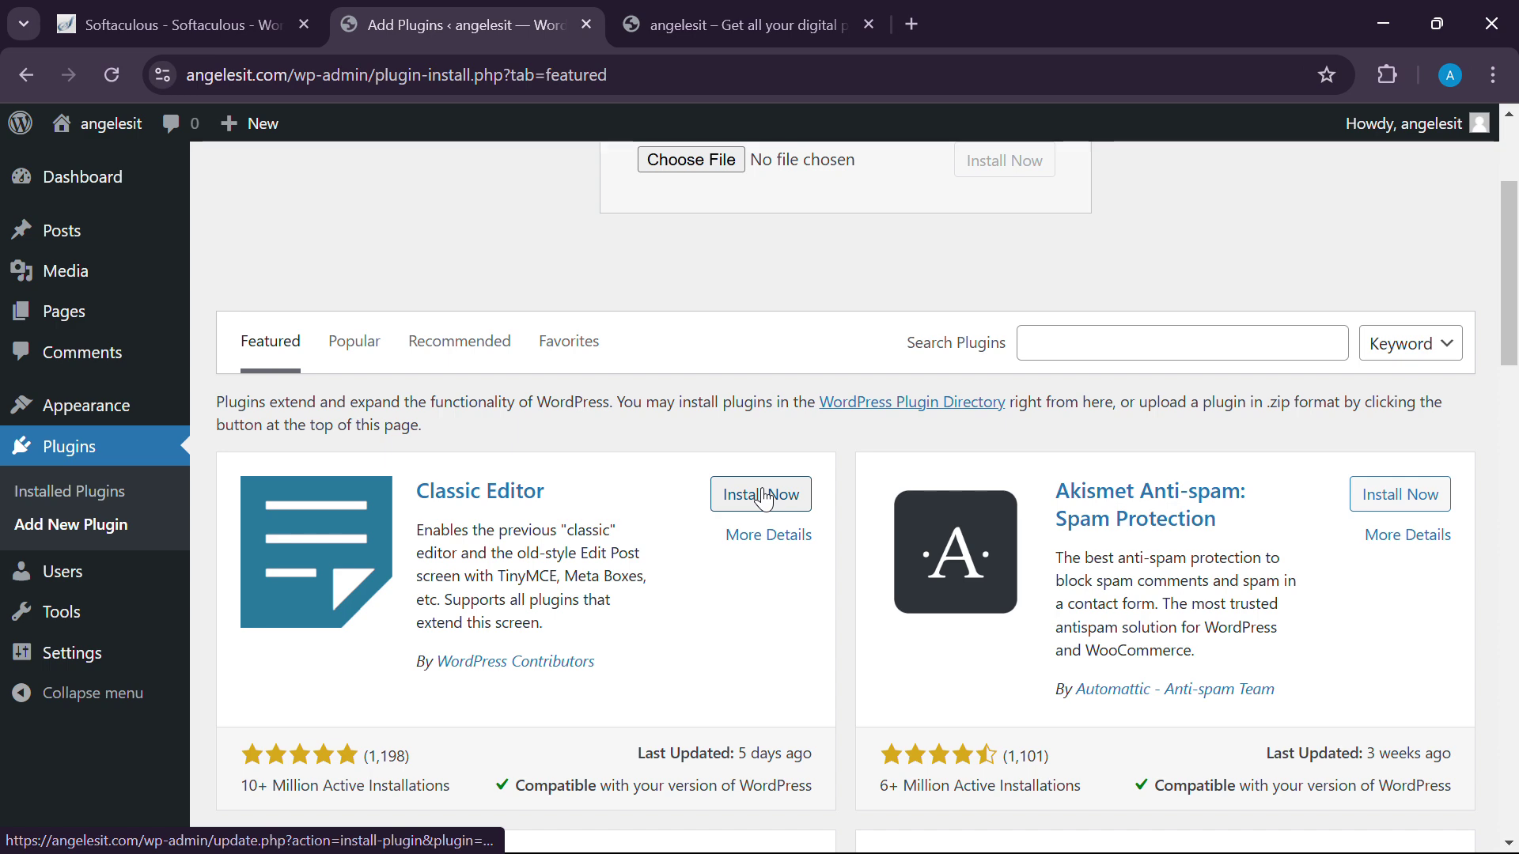
pyautogui.scroll(3, 762, 498)
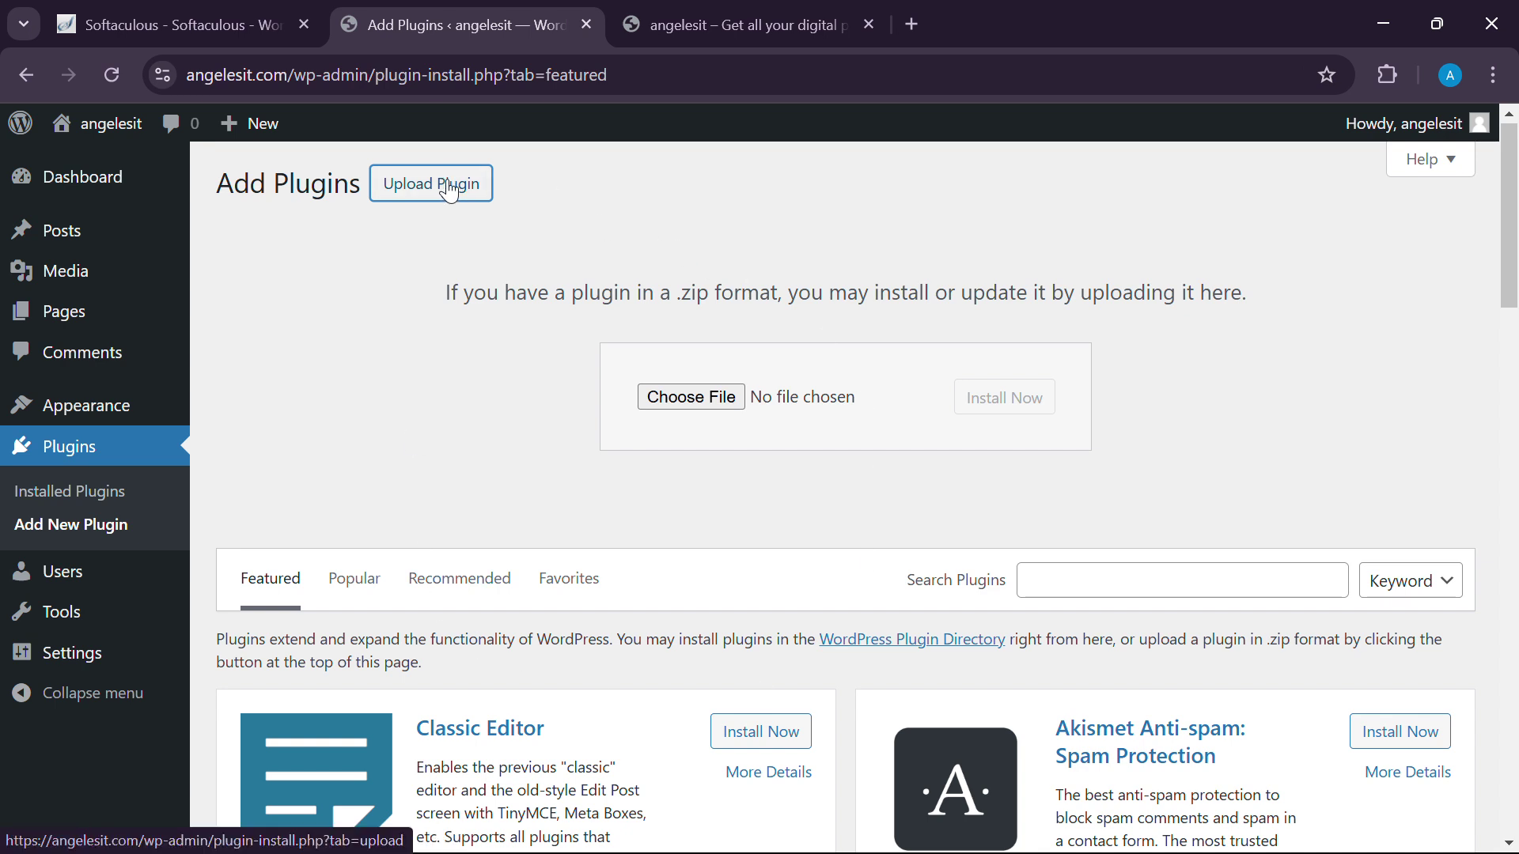
pyautogui.click(692, 399)
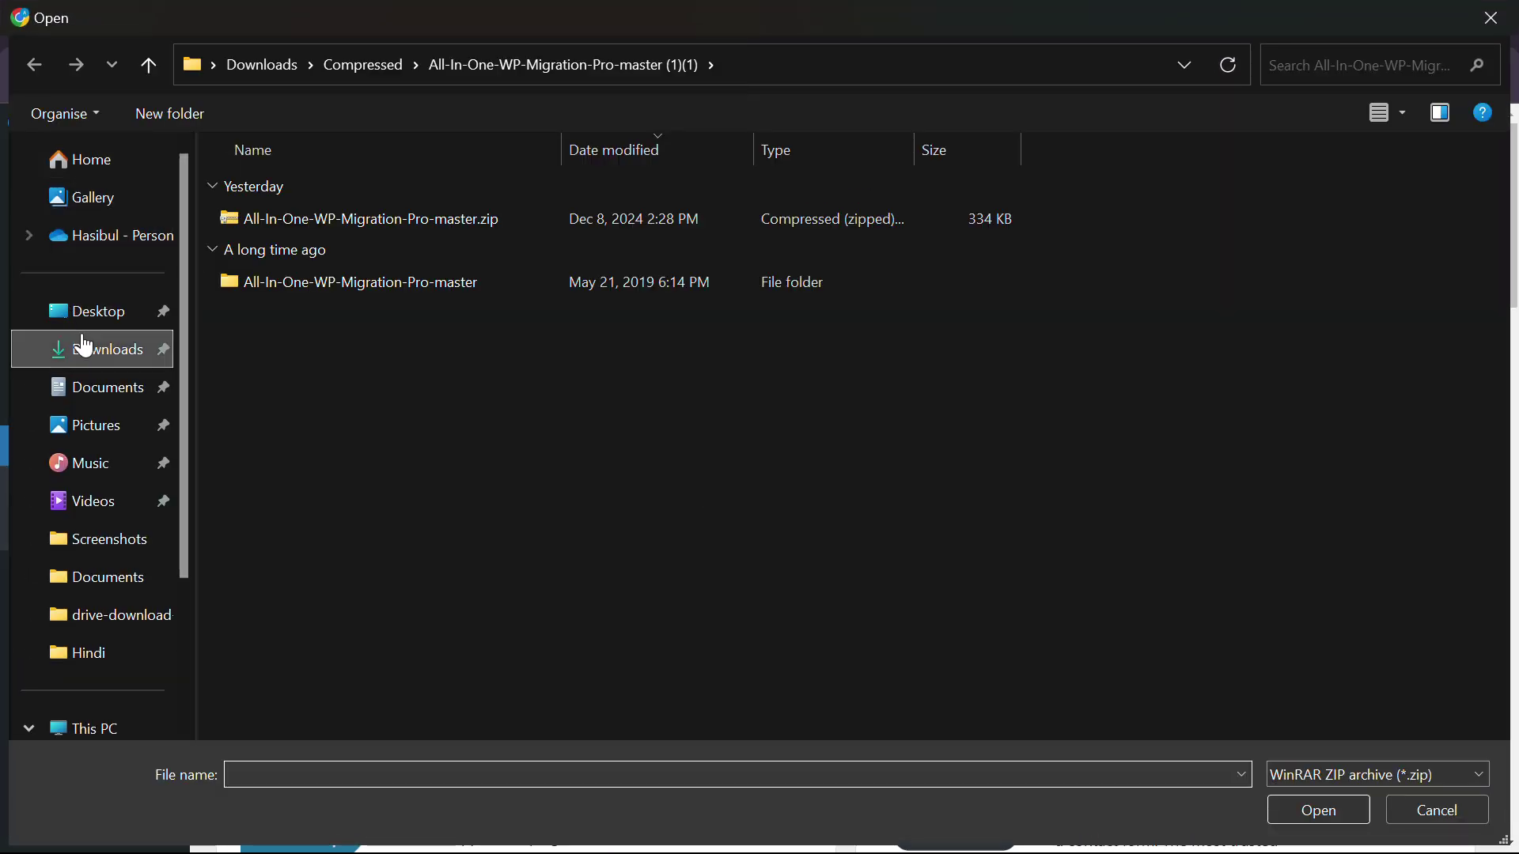
pyautogui.click(86, 348)
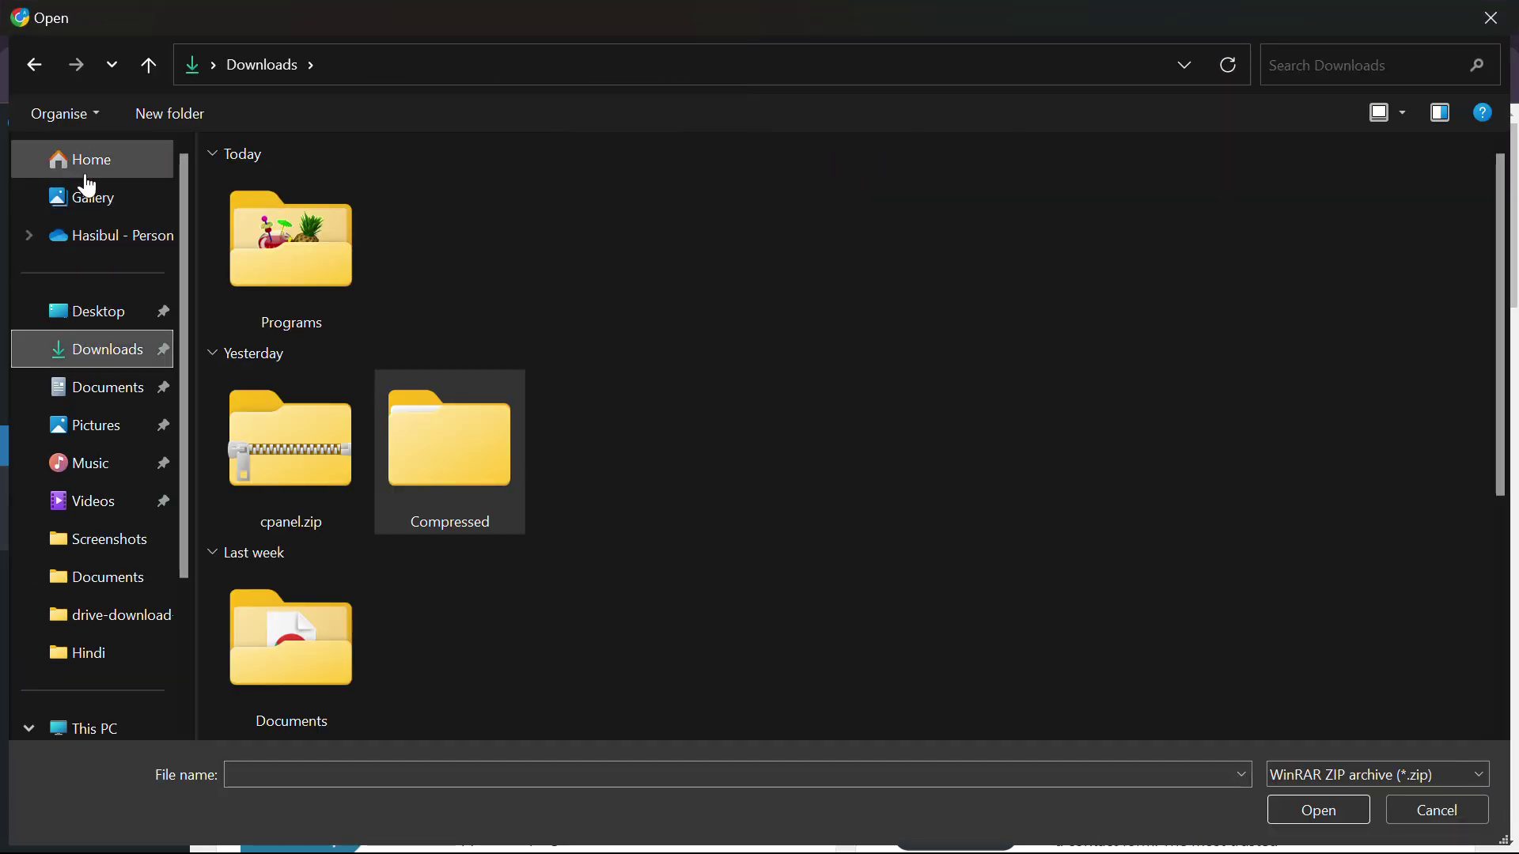
pyautogui.click(1491, 18)
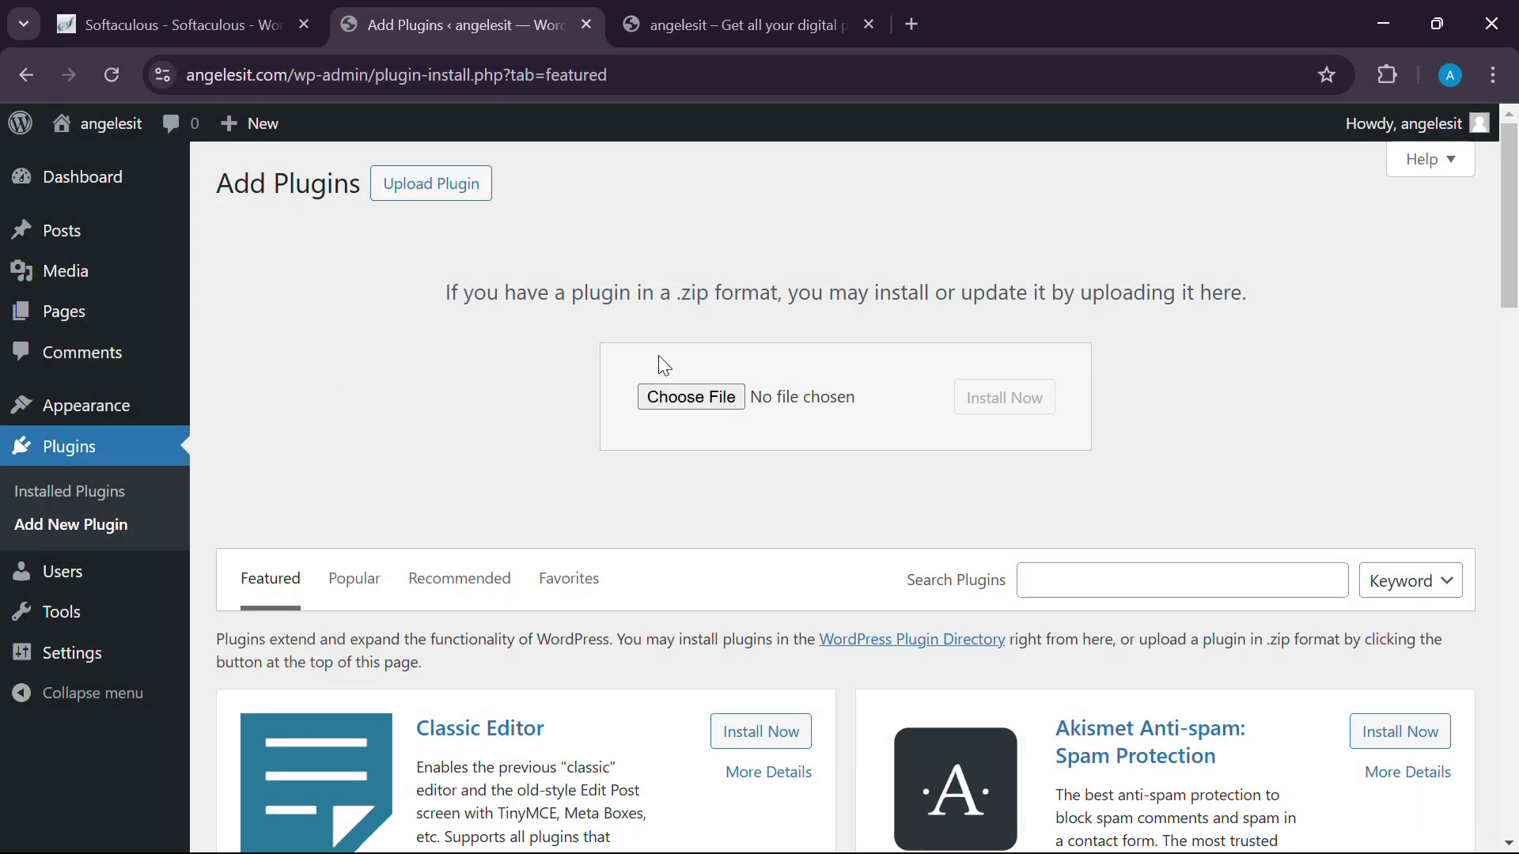
# Upload All-In-One-WP-Migration-Pro-master.zip as a plugin, install it and activate it.
pyautogui.click(681, 395)
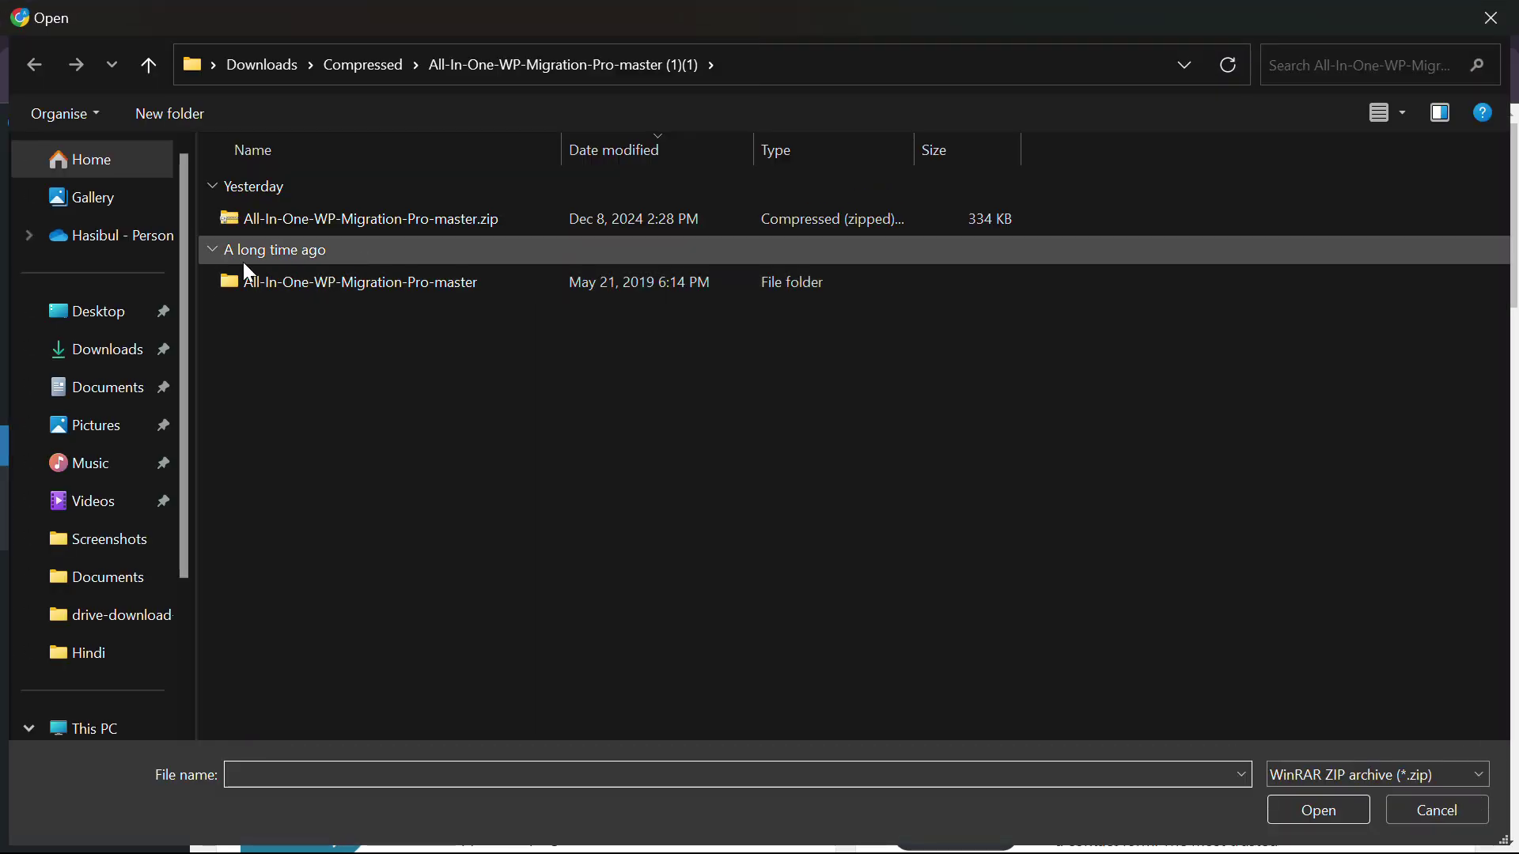
pyautogui.click(473, 231)
pyautogui.click(1328, 802)
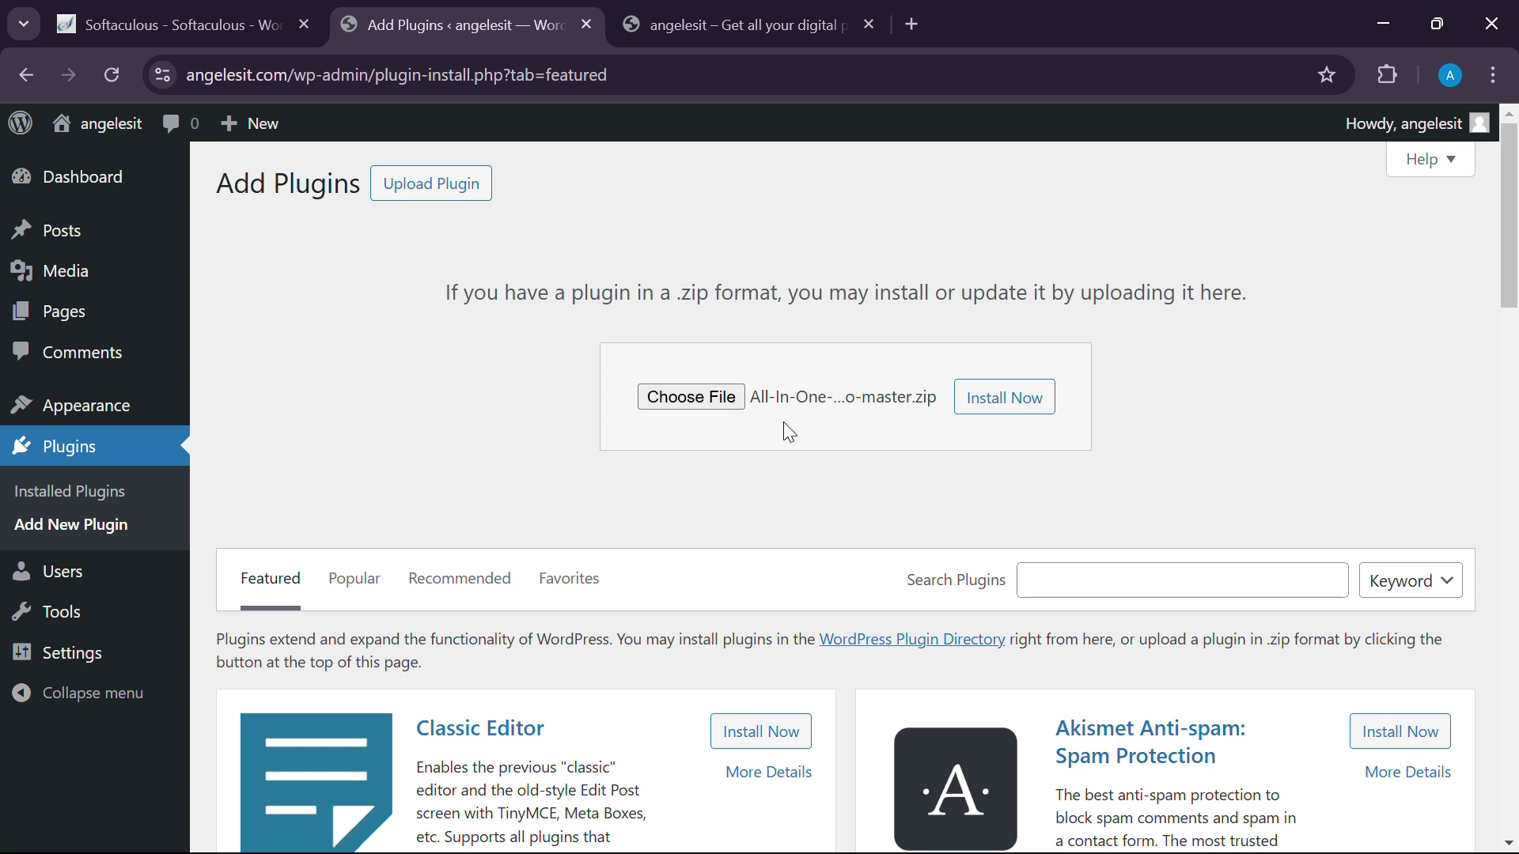
pyautogui.click(1019, 414)
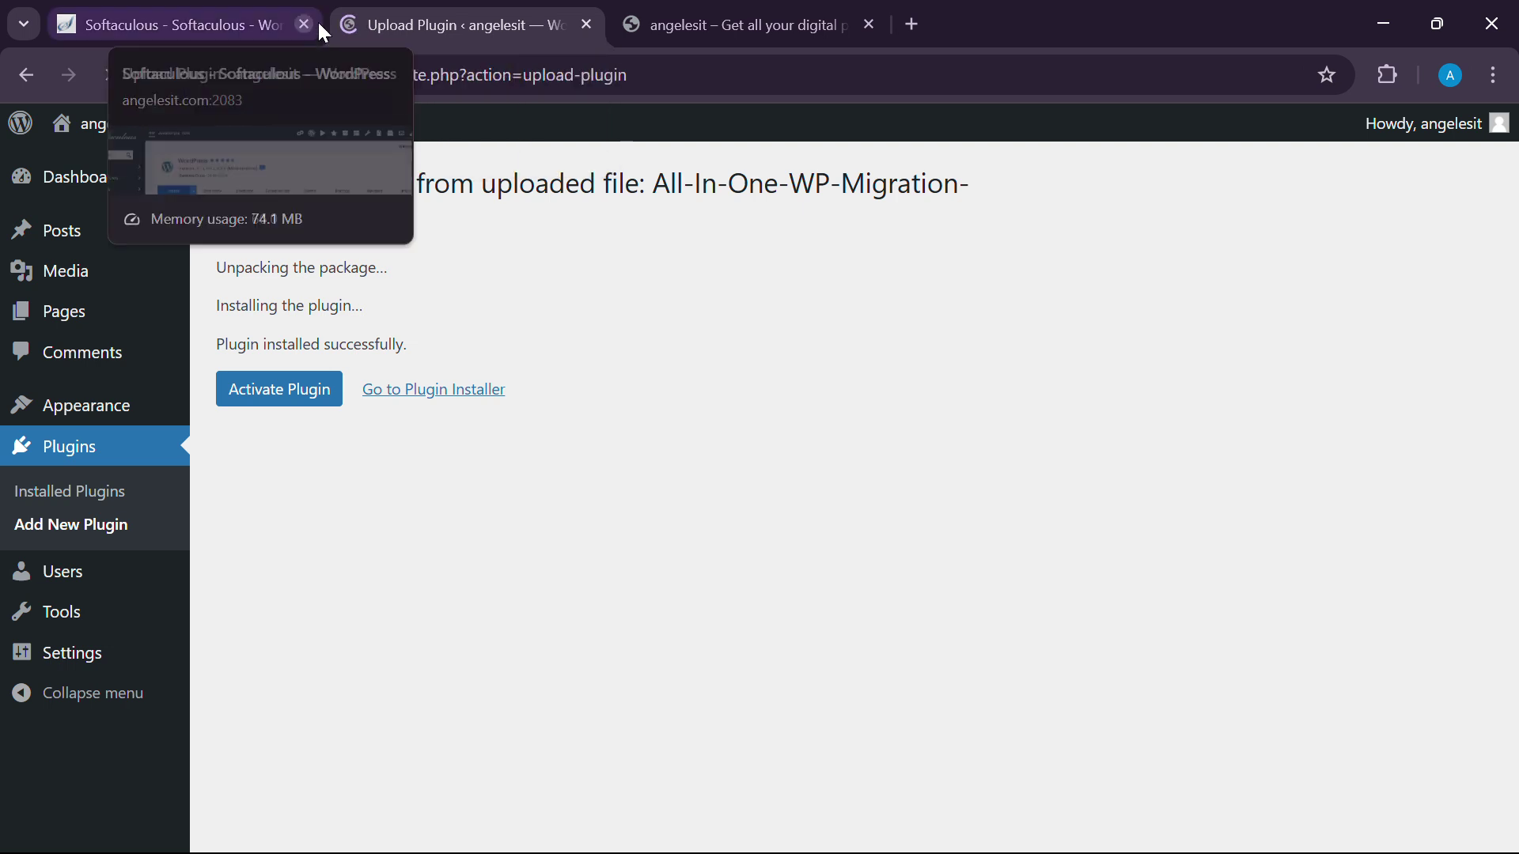
pyautogui.click(259, 392)
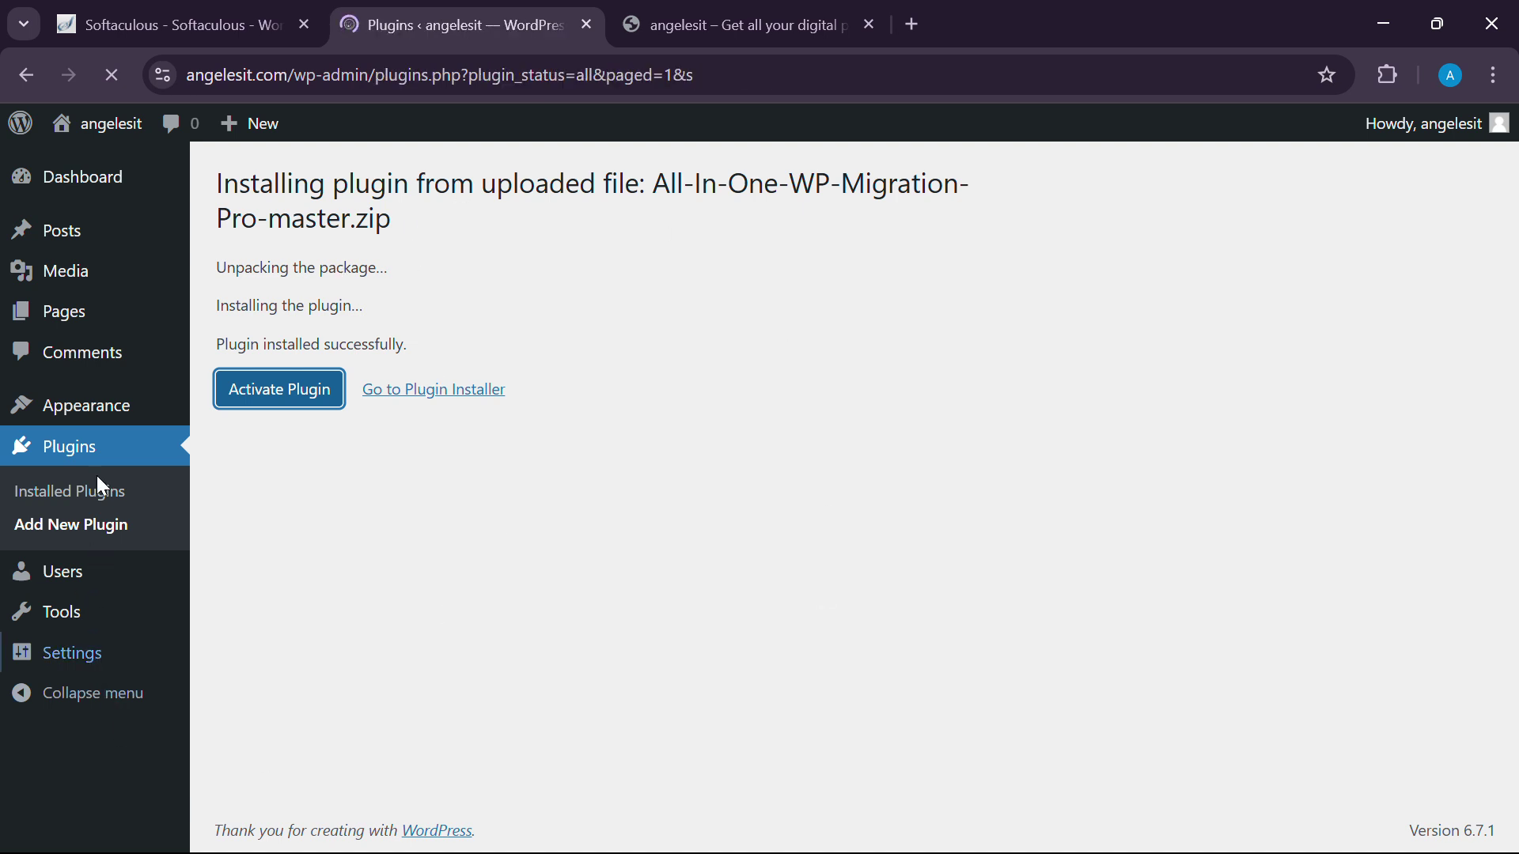
# Open the site export page of All-in-One WP Migration and look through the available export destinations.
pyautogui.moveTo(63, 668)
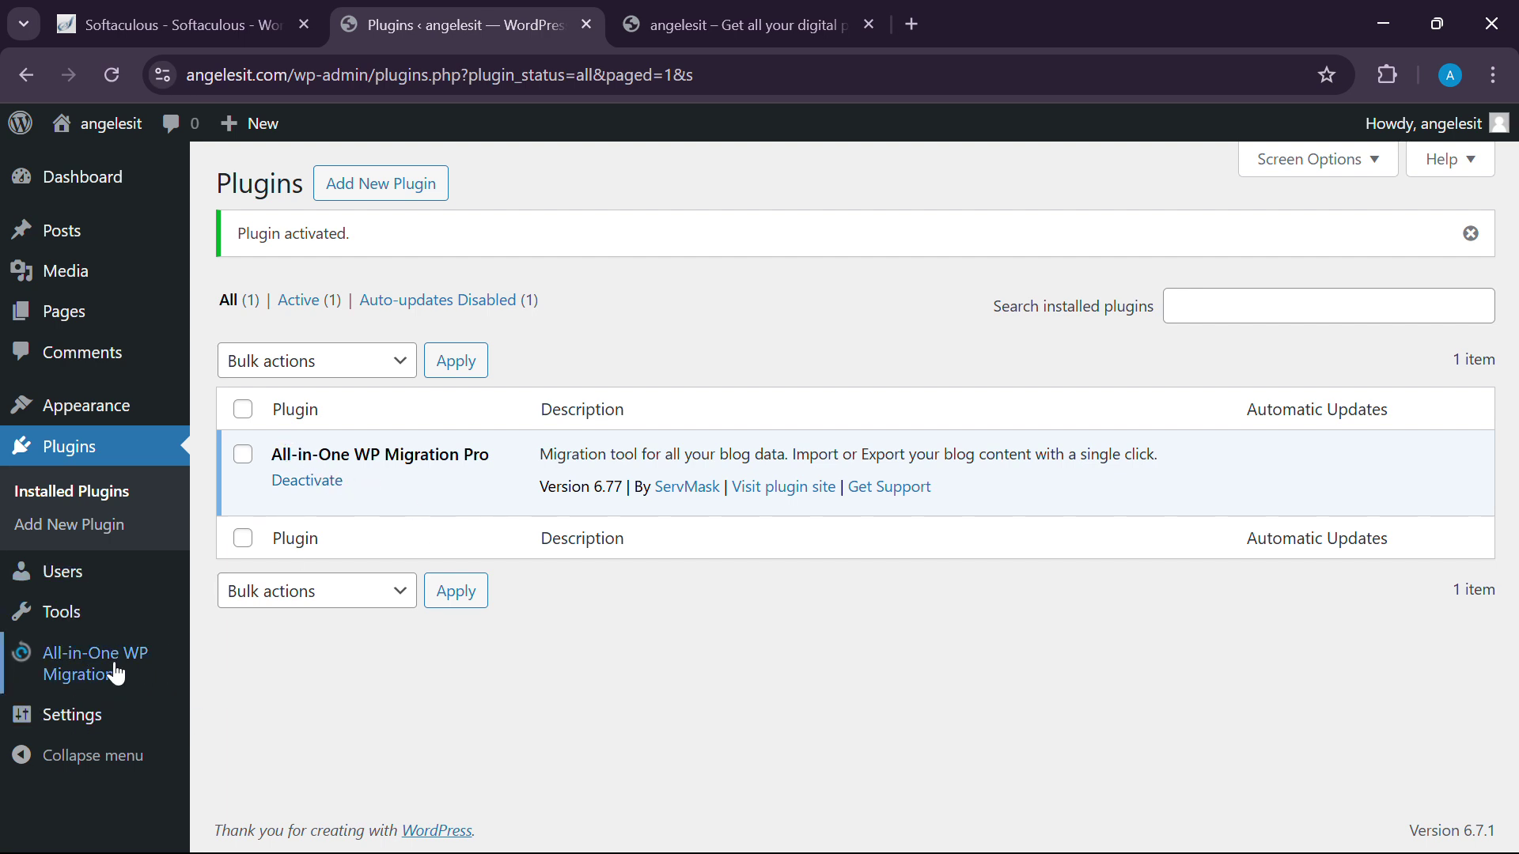
pyautogui.click(112, 669)
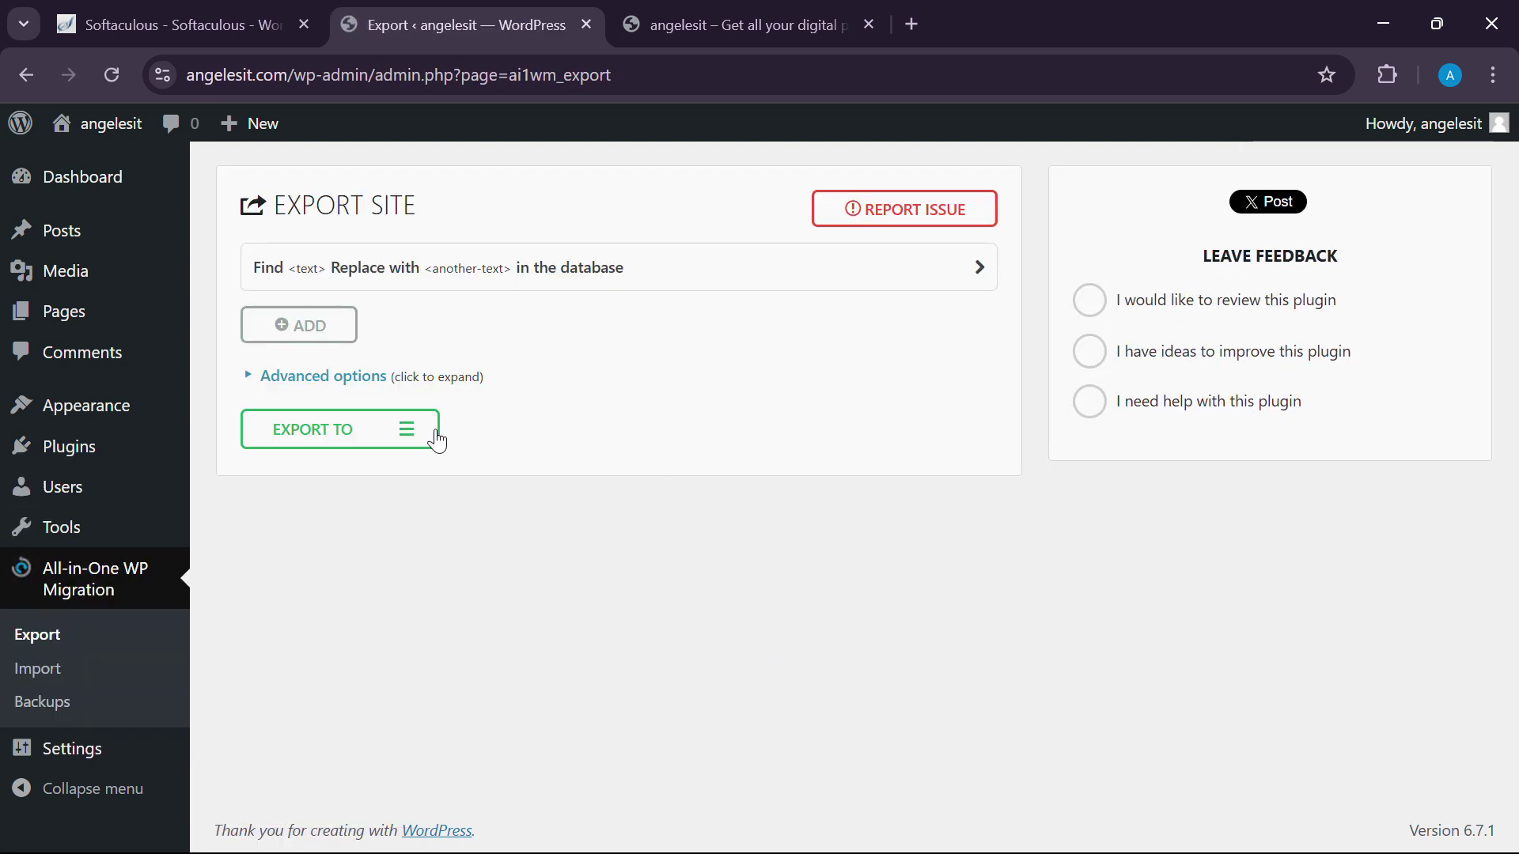
pyautogui.click(407, 439)
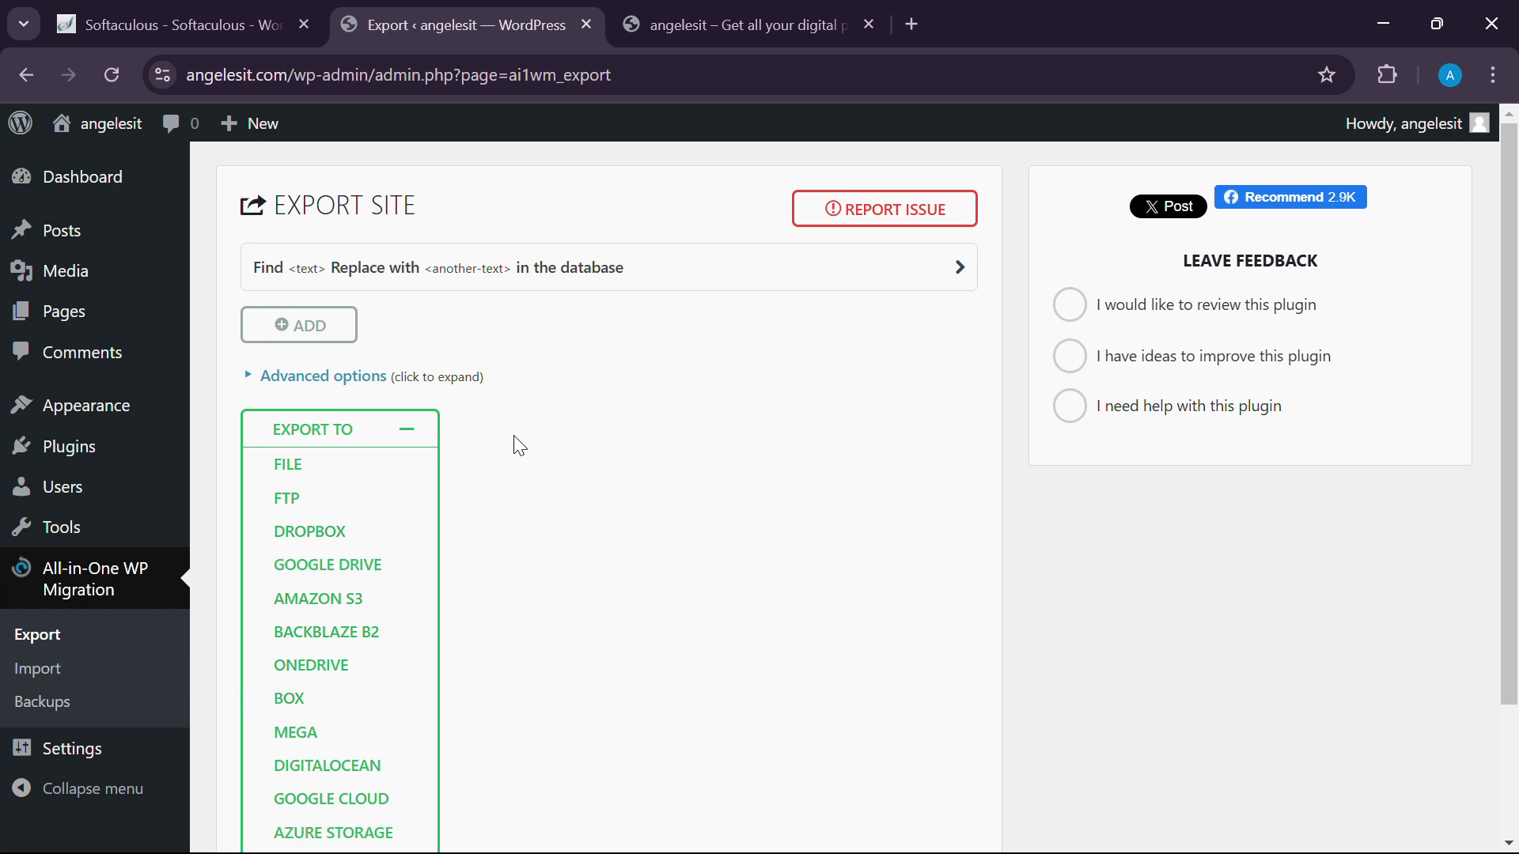
pyautogui.click(413, 435)
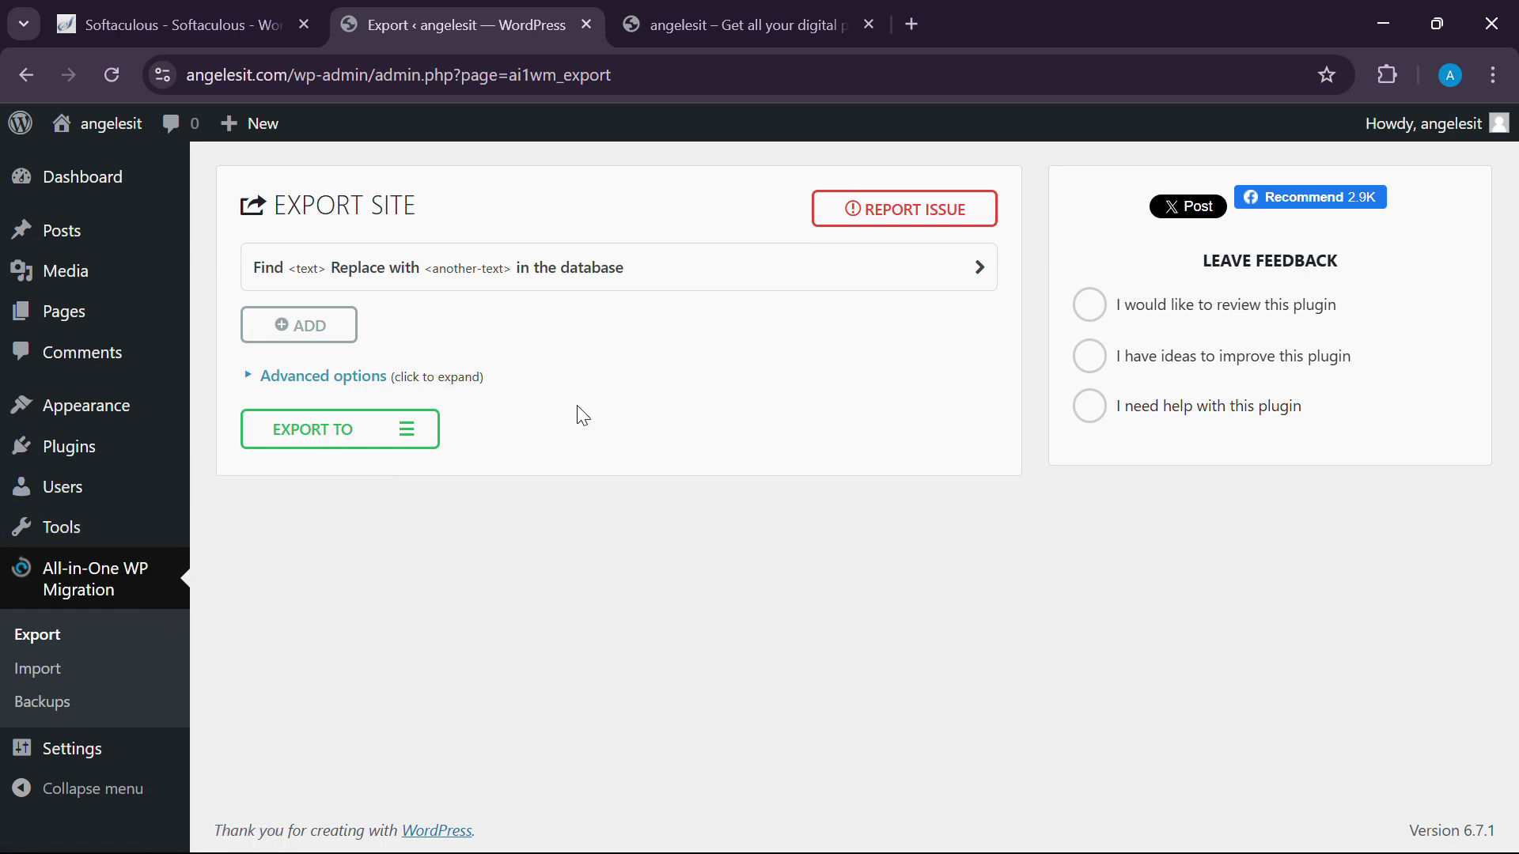
pyautogui.click(406, 433)
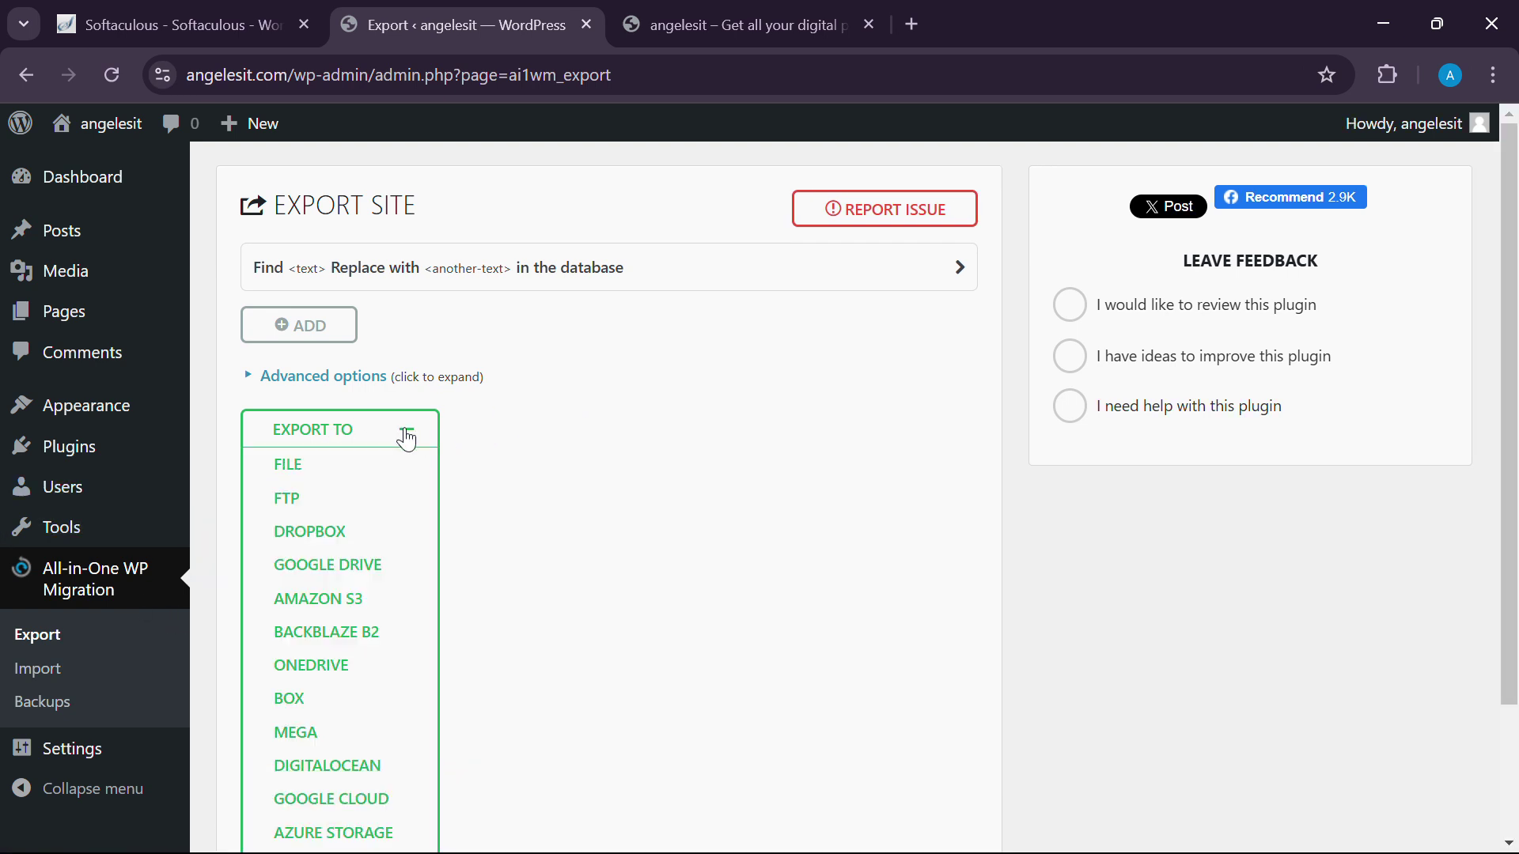
pyautogui.scroll(-2, 387, 536)
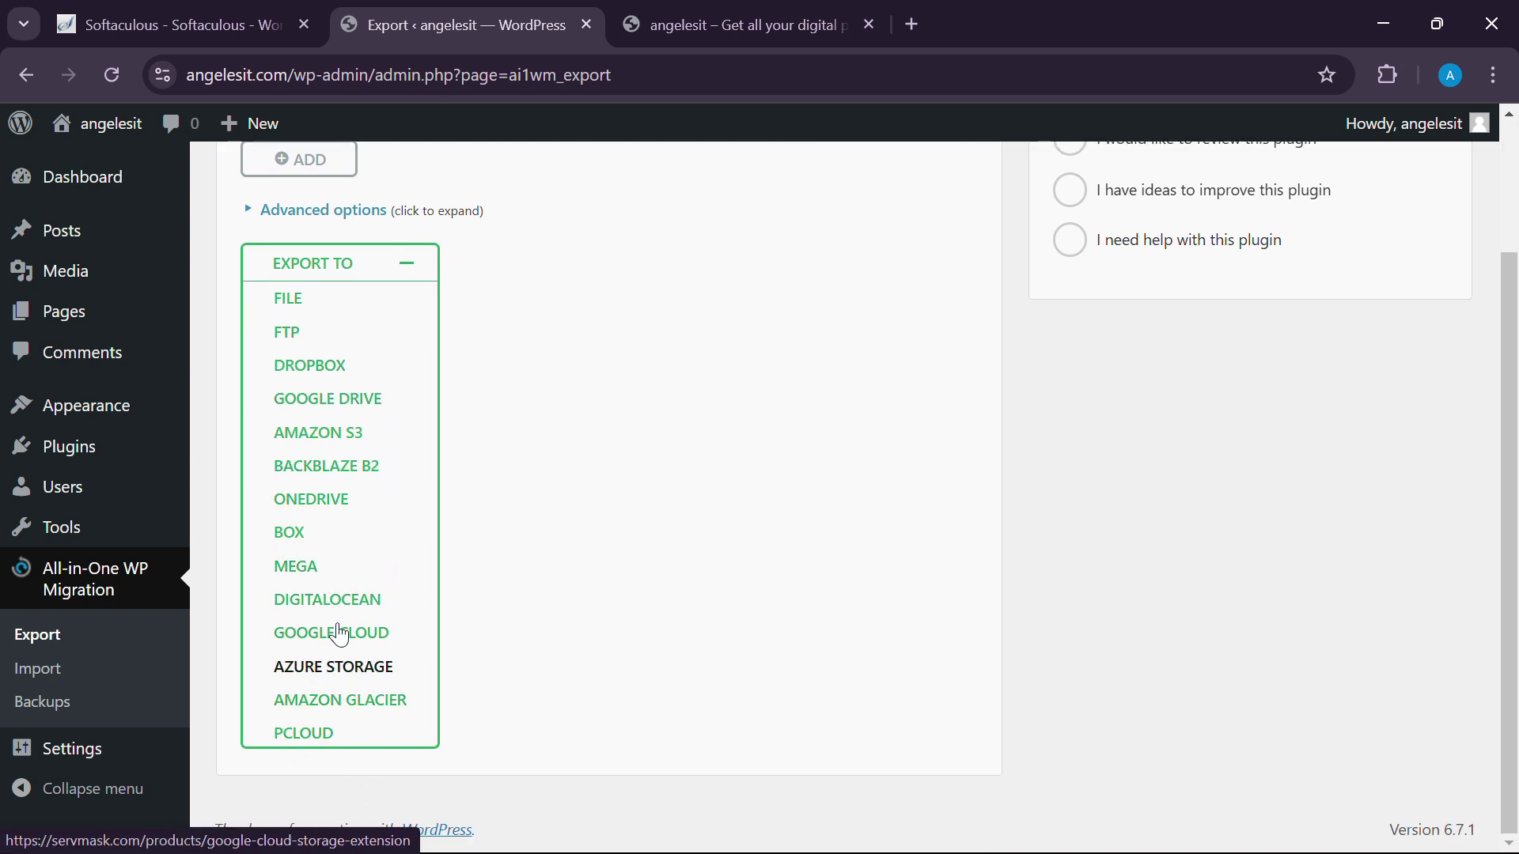
pyautogui.scroll(2, 617, 495)
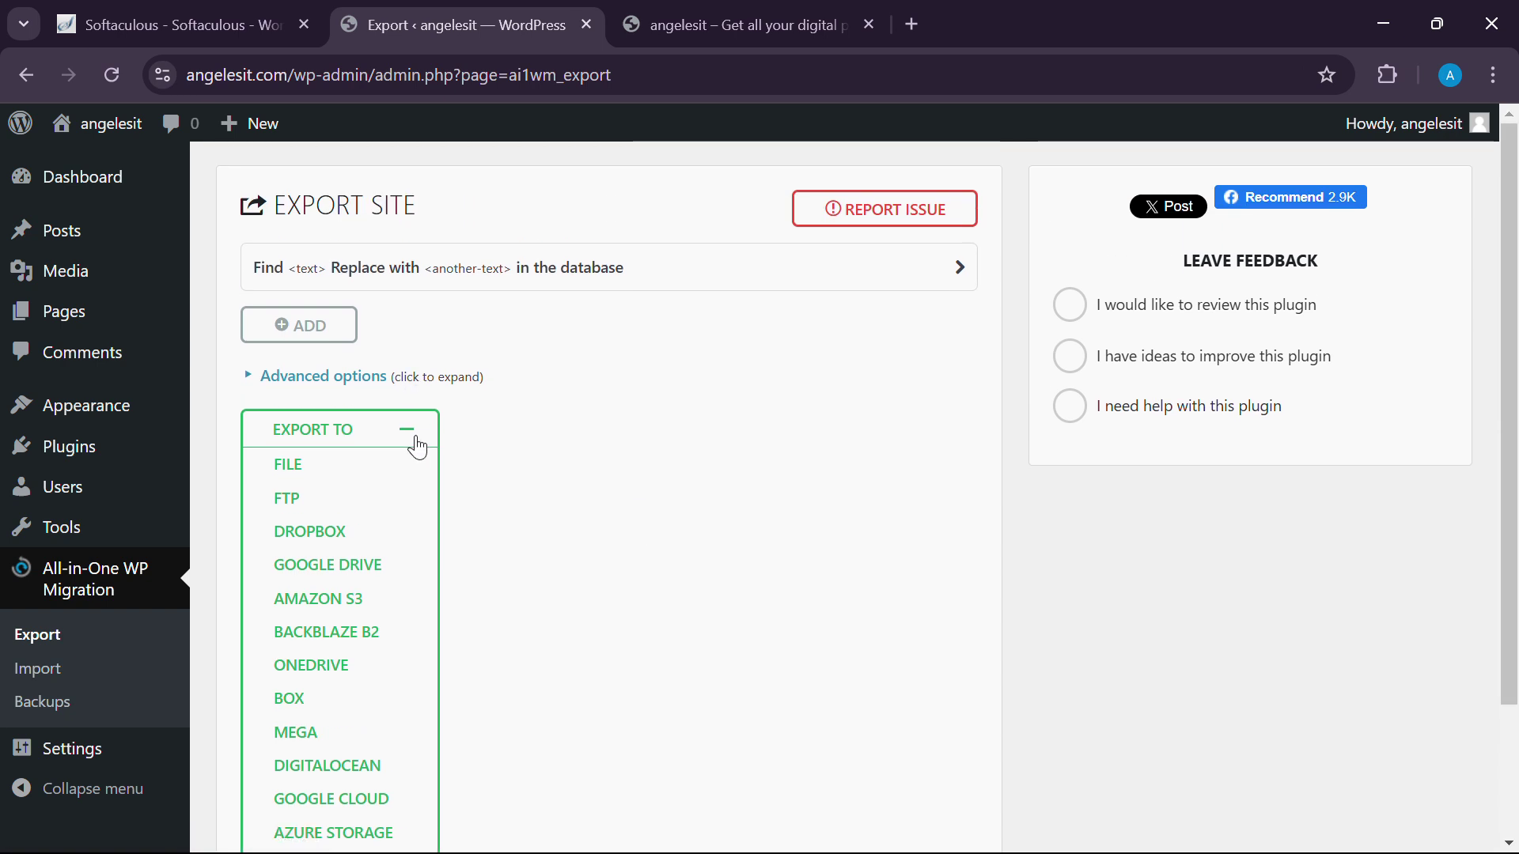
pyautogui.click(411, 440)
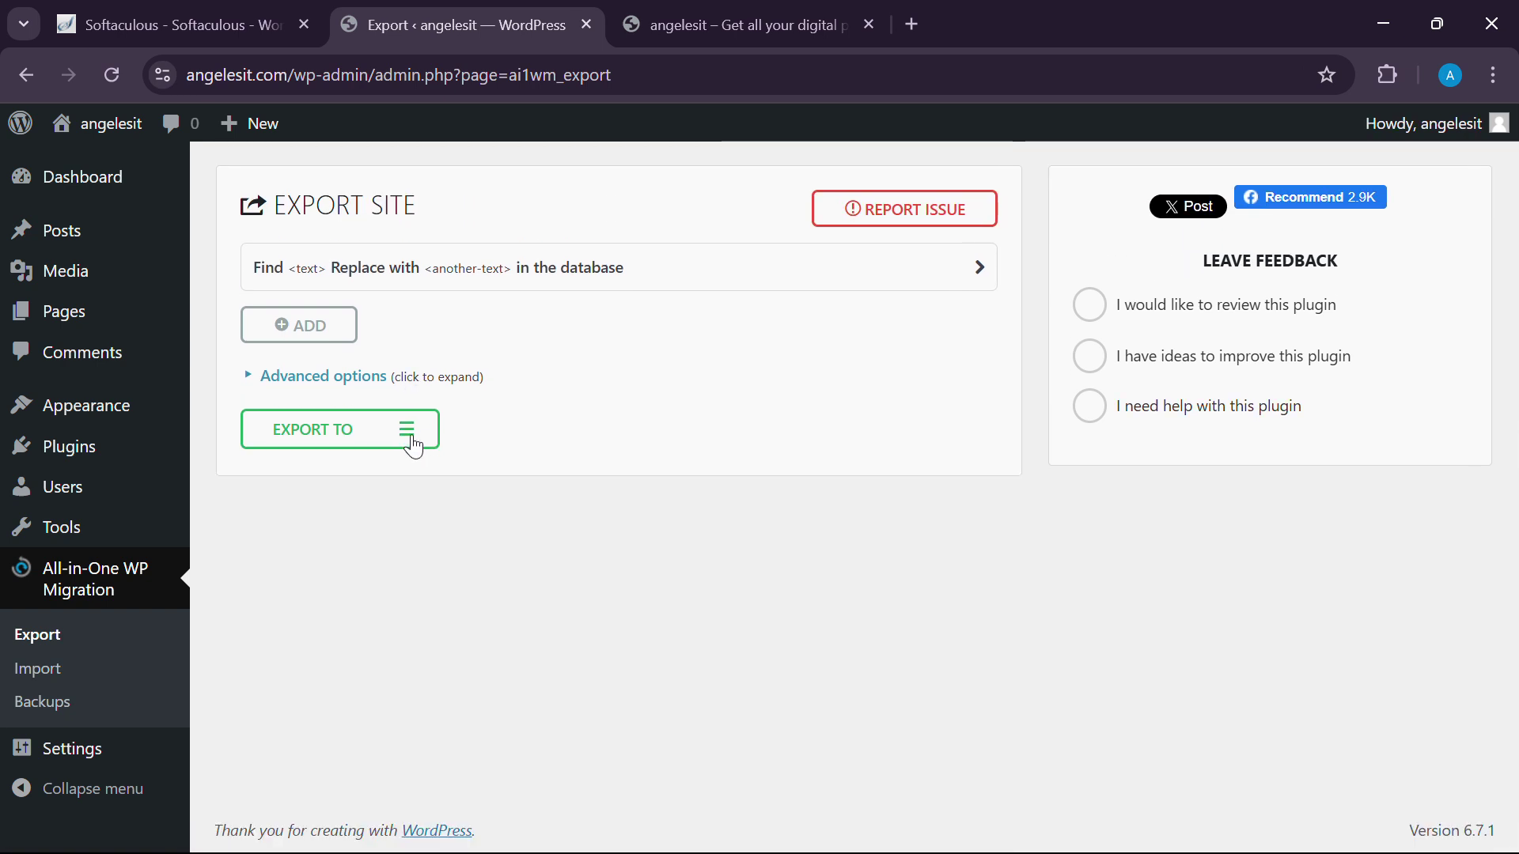
pyautogui.click(346, 330)
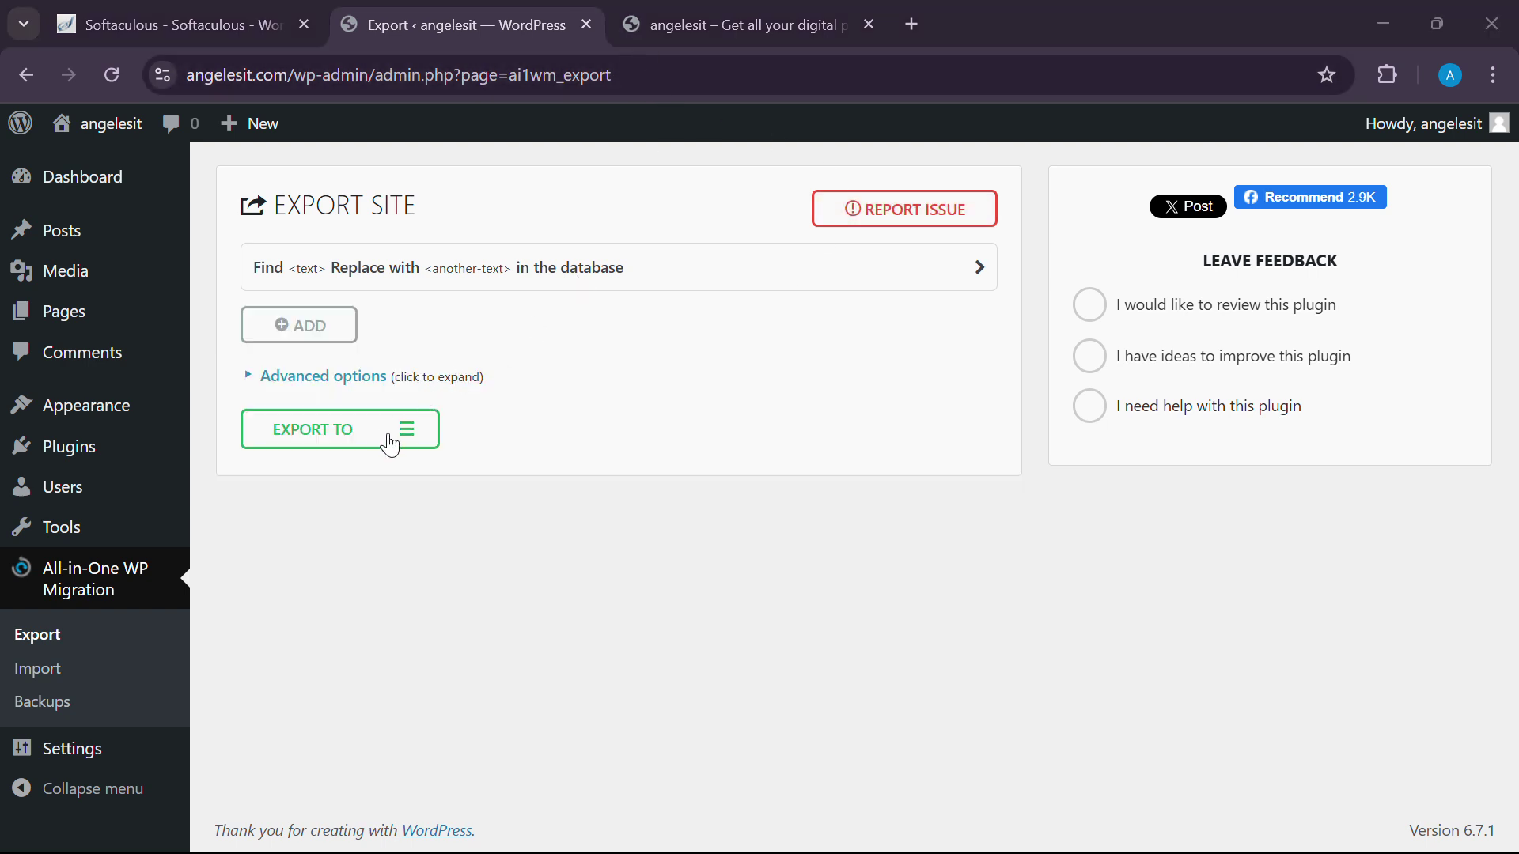
pyautogui.click(403, 428)
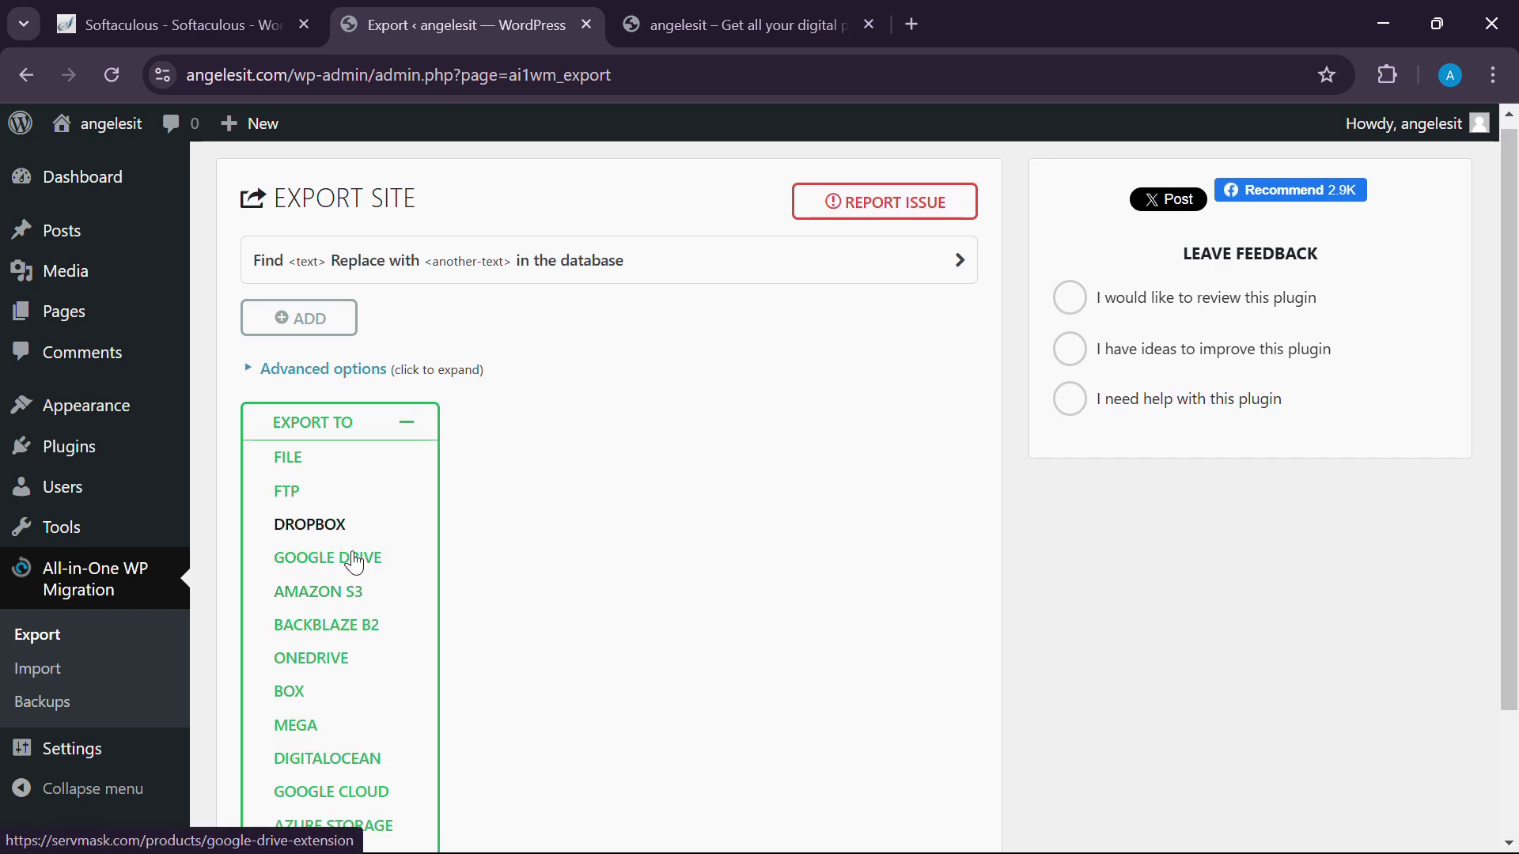
pyautogui.scroll(-2, 304, 602)
pyautogui.scroll(2, 332, 633)
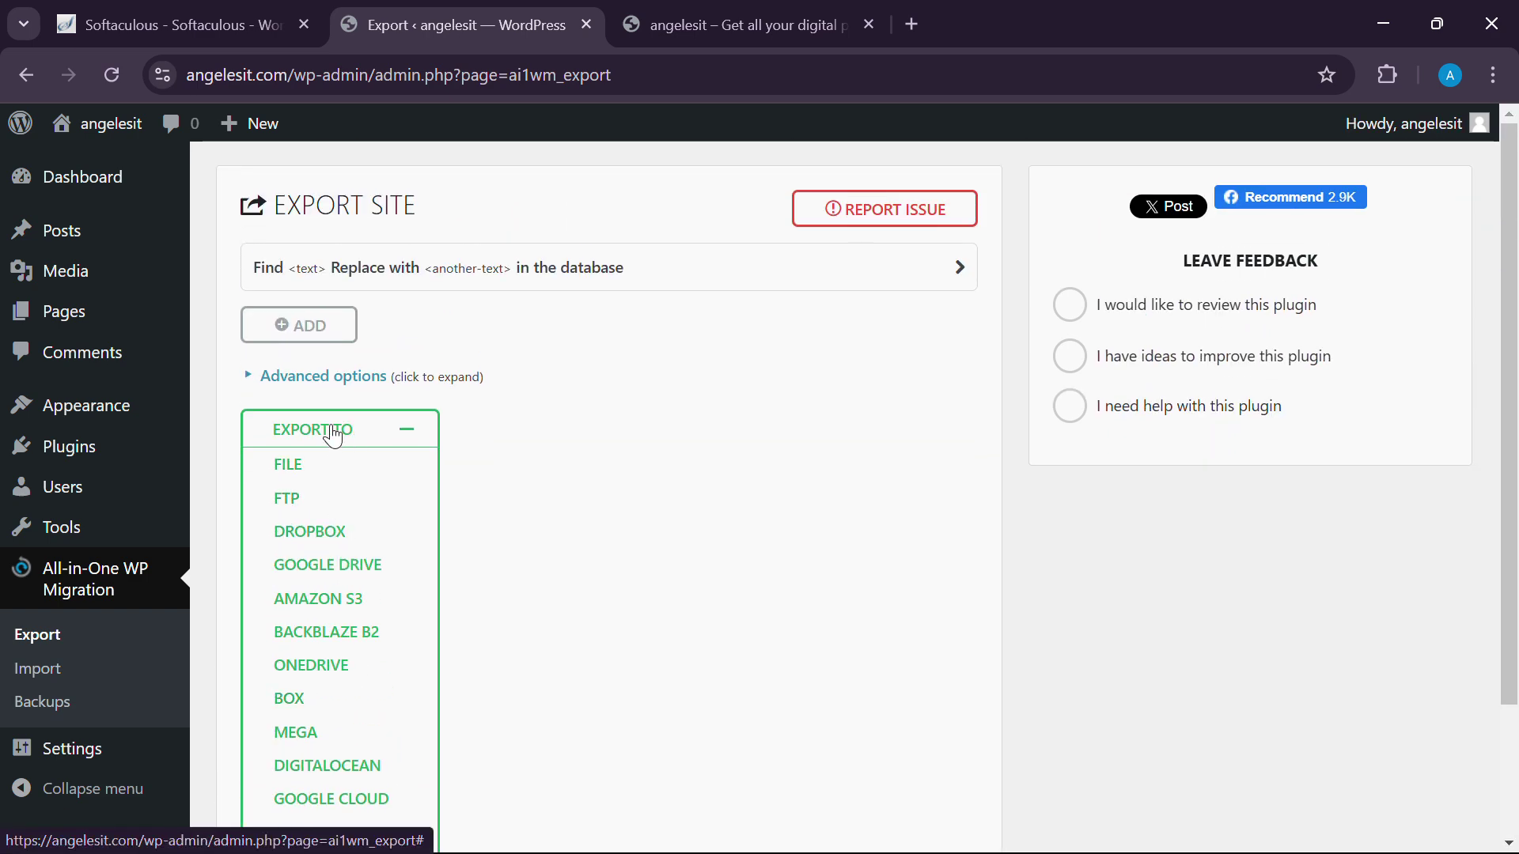
pyautogui.scroll(-2, 336, 546)
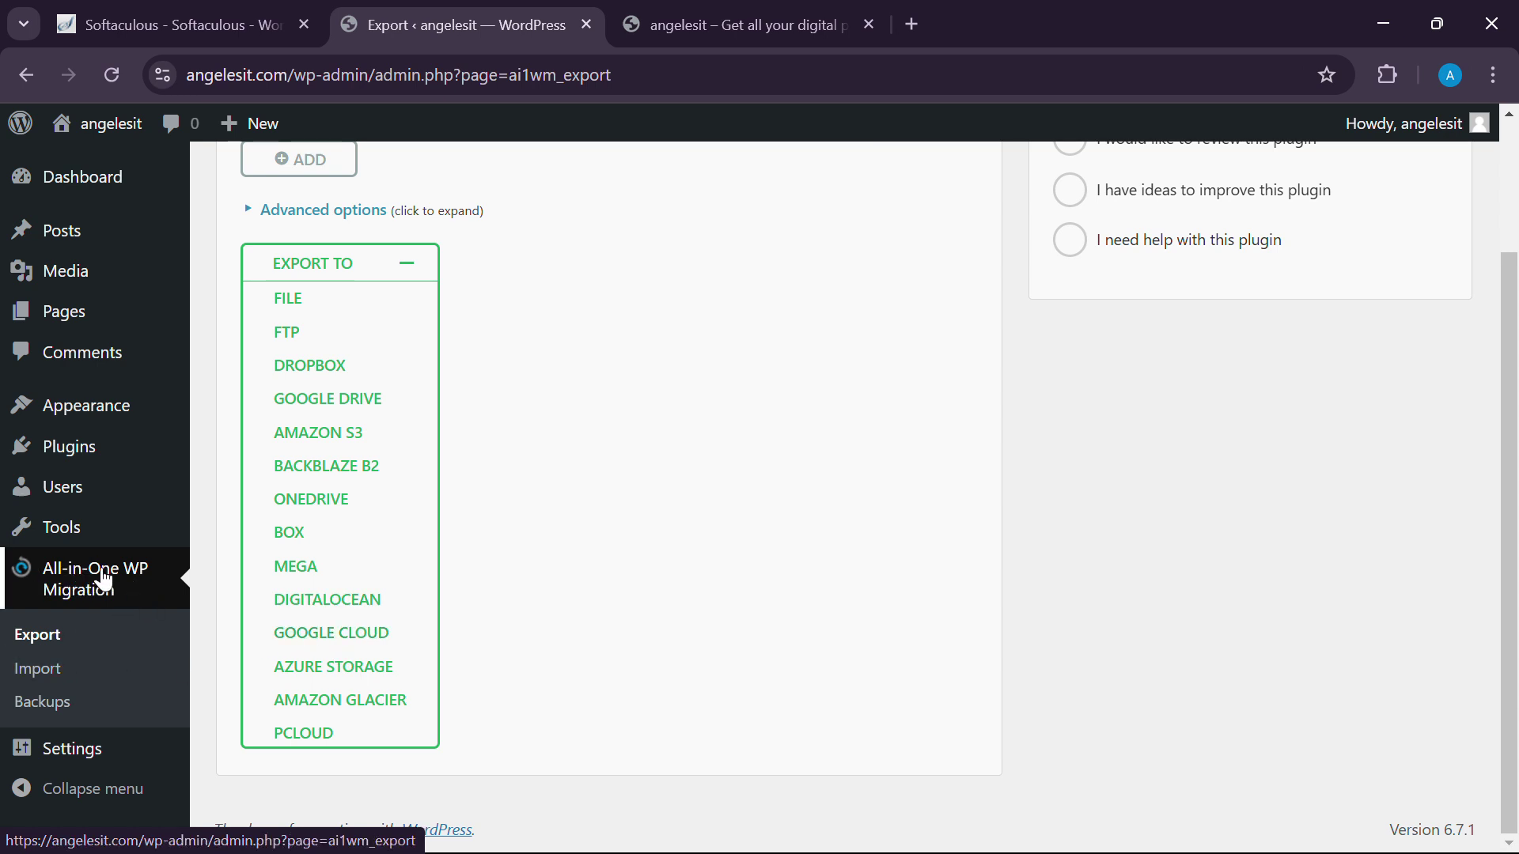
# Open the site import page of All-in-One WP Migration and show the list of import sources.
pyautogui.click(61, 670)
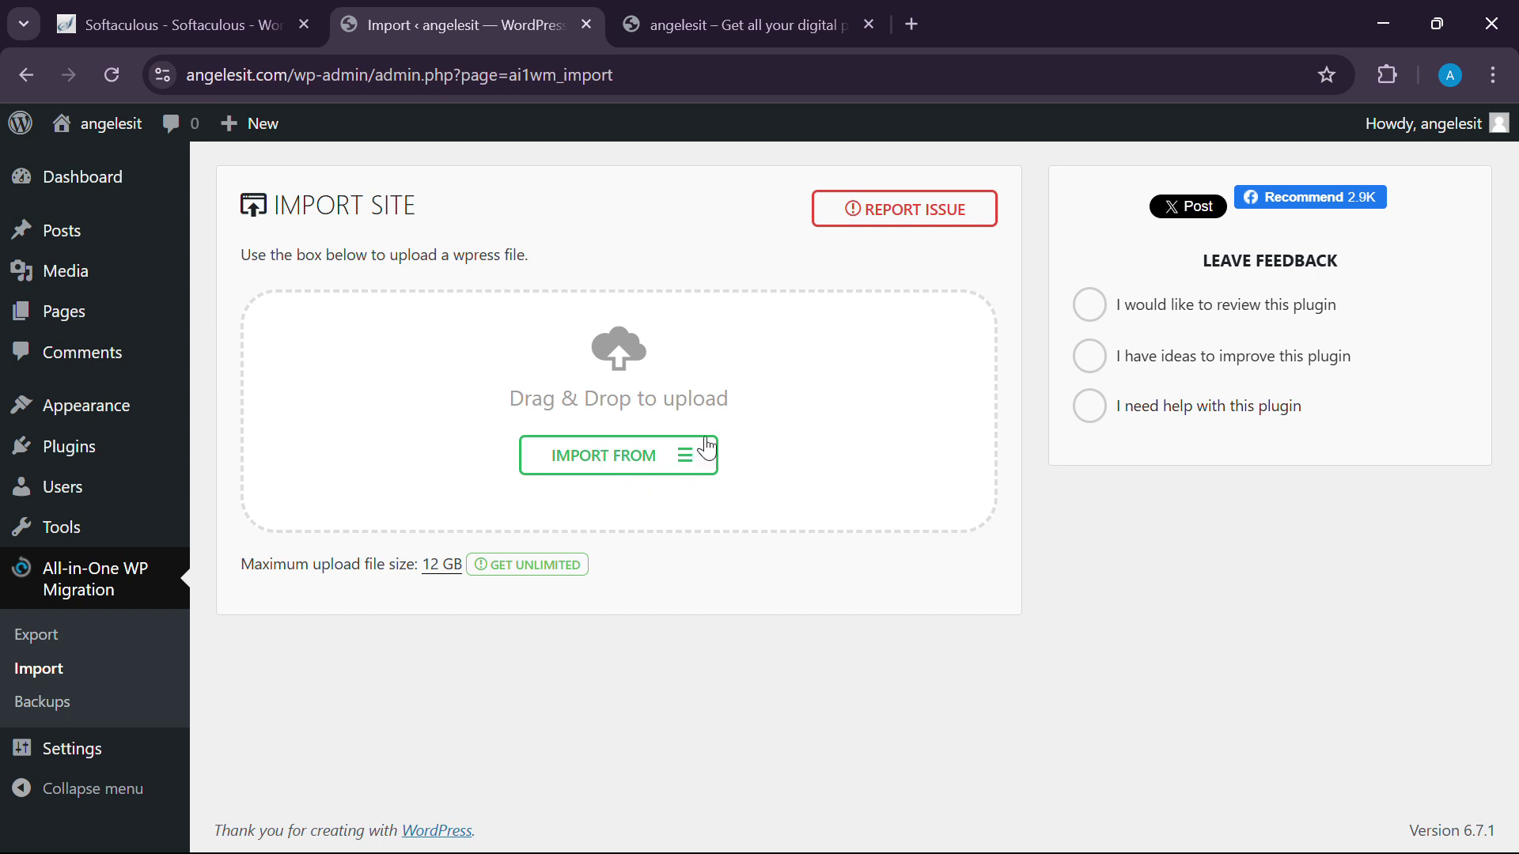
pyautogui.click(631, 473)
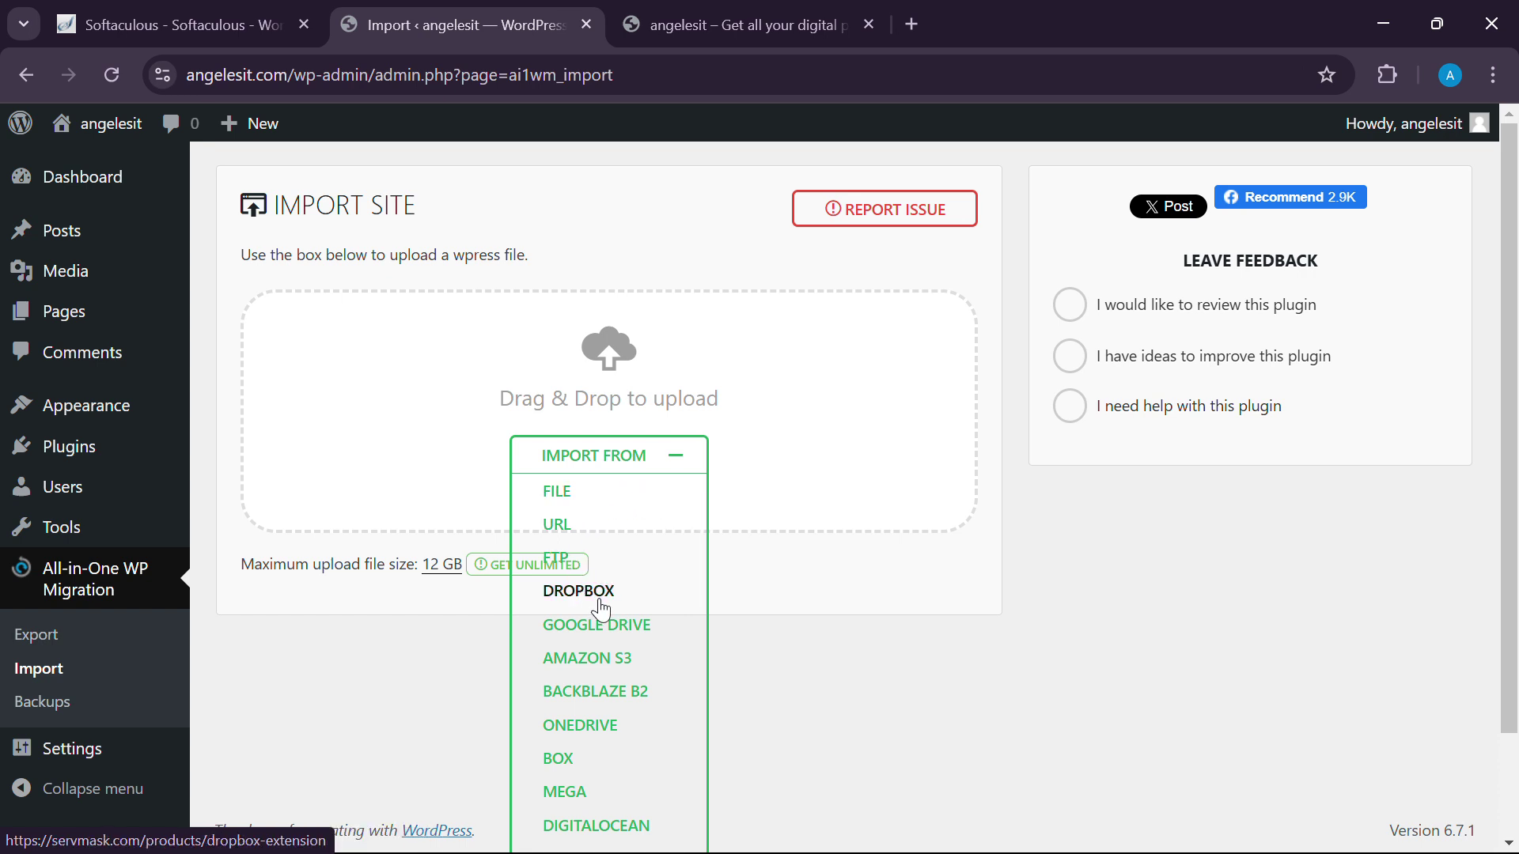
pyautogui.scroll(-1, 623, 668)
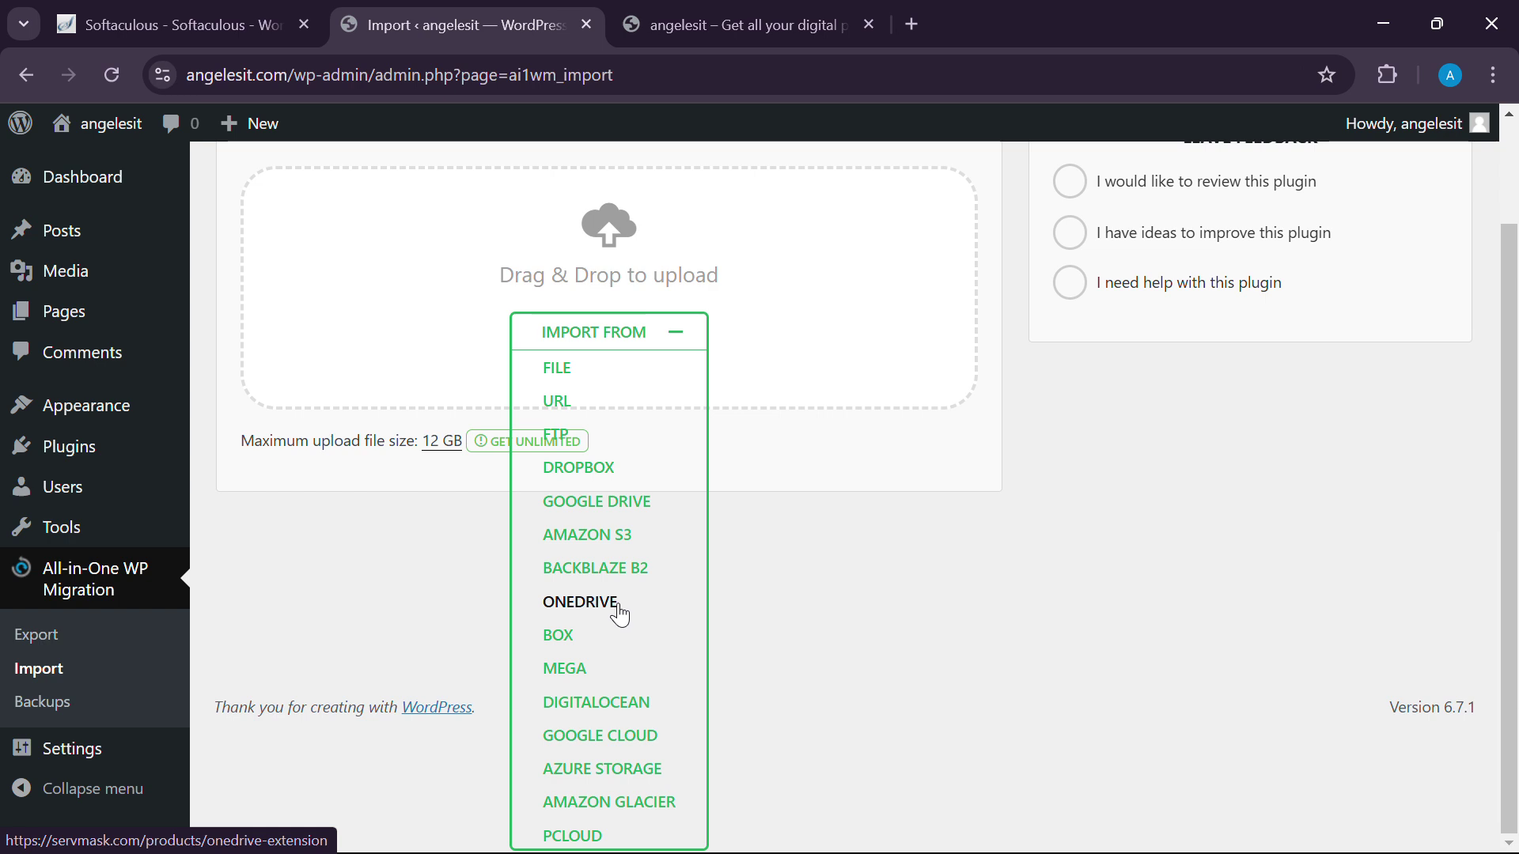
pyautogui.click(596, 371)
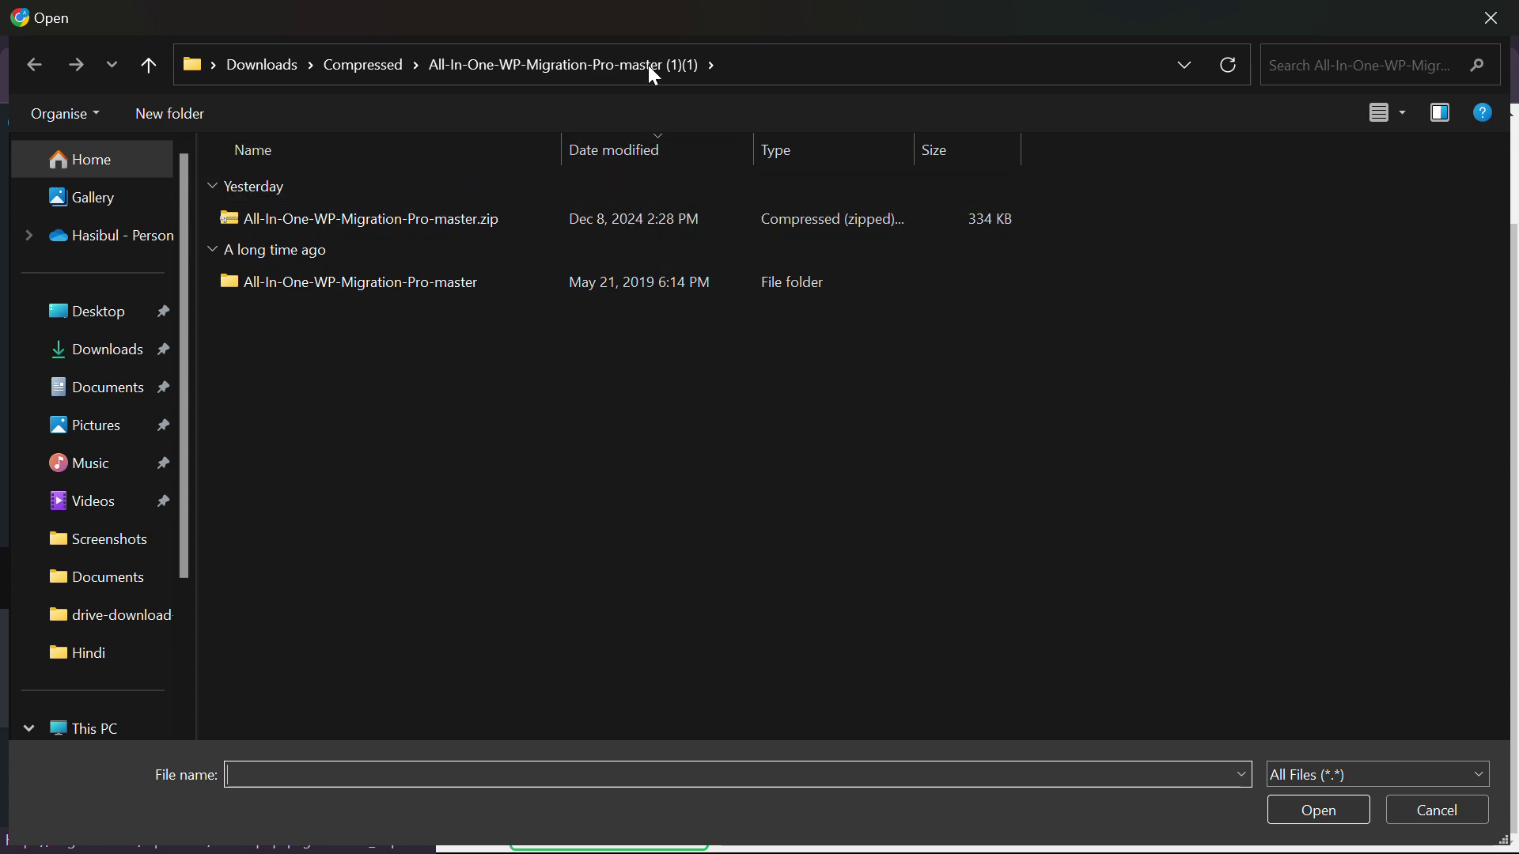
pyautogui.press('Escape')
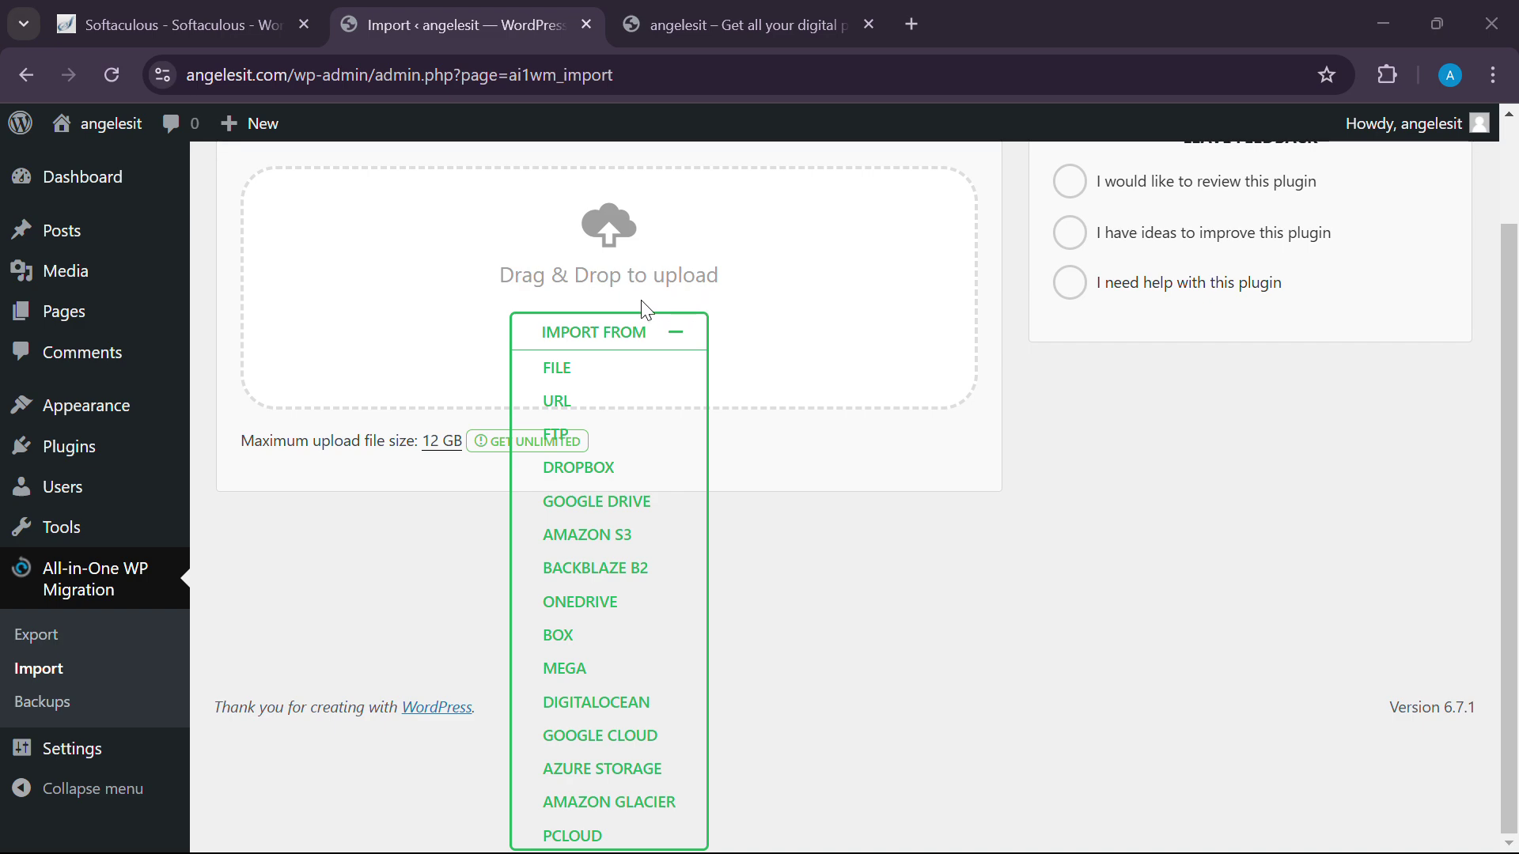
# Import the site from the file "installation file (2)-001.wpress" in the Downloads folder.
pyautogui.click(556, 368)
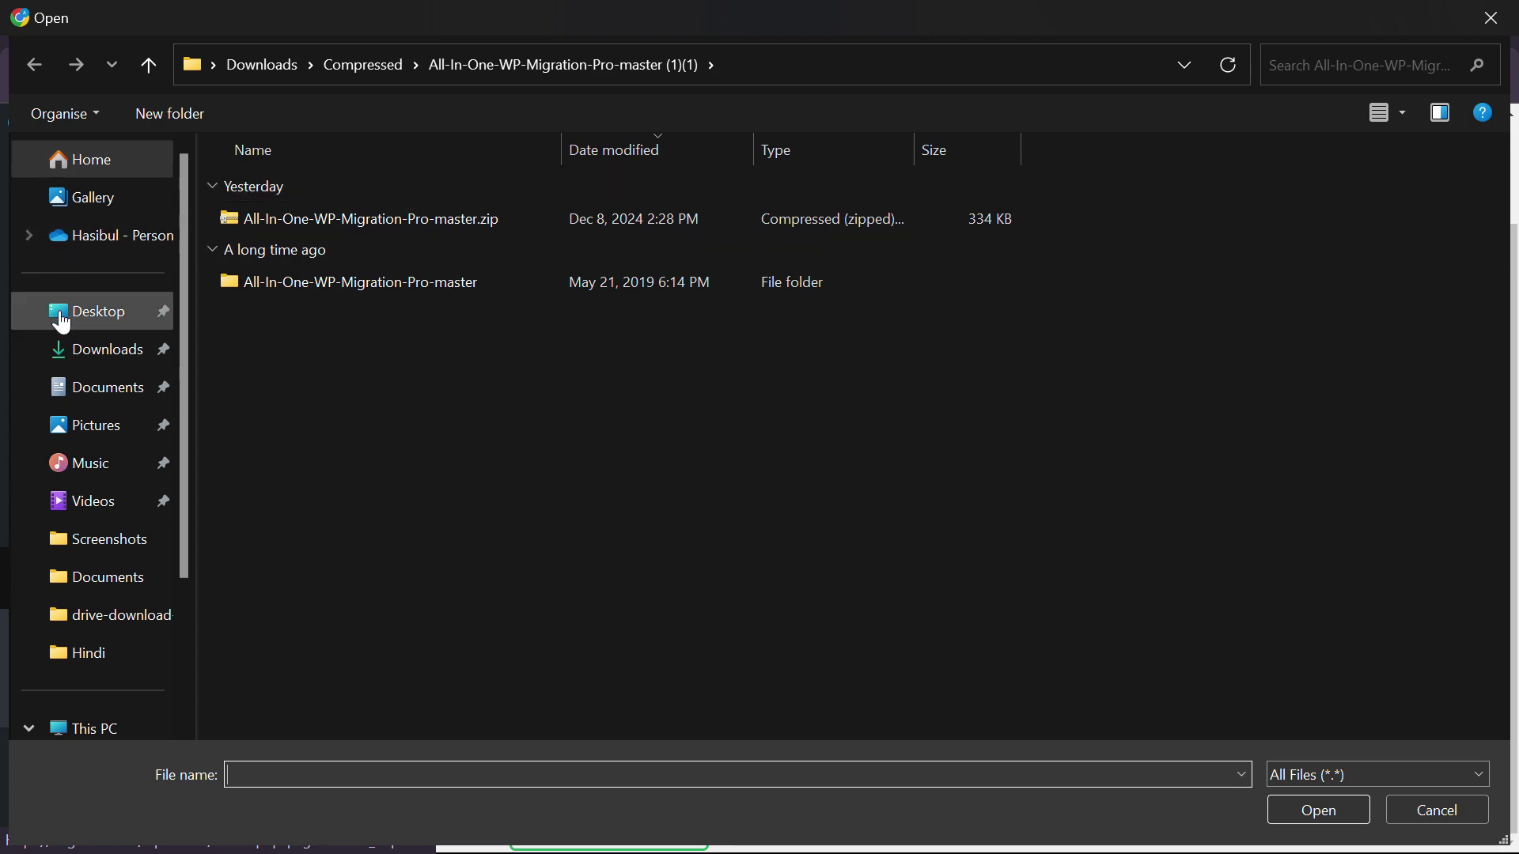
pyautogui.click(81, 352)
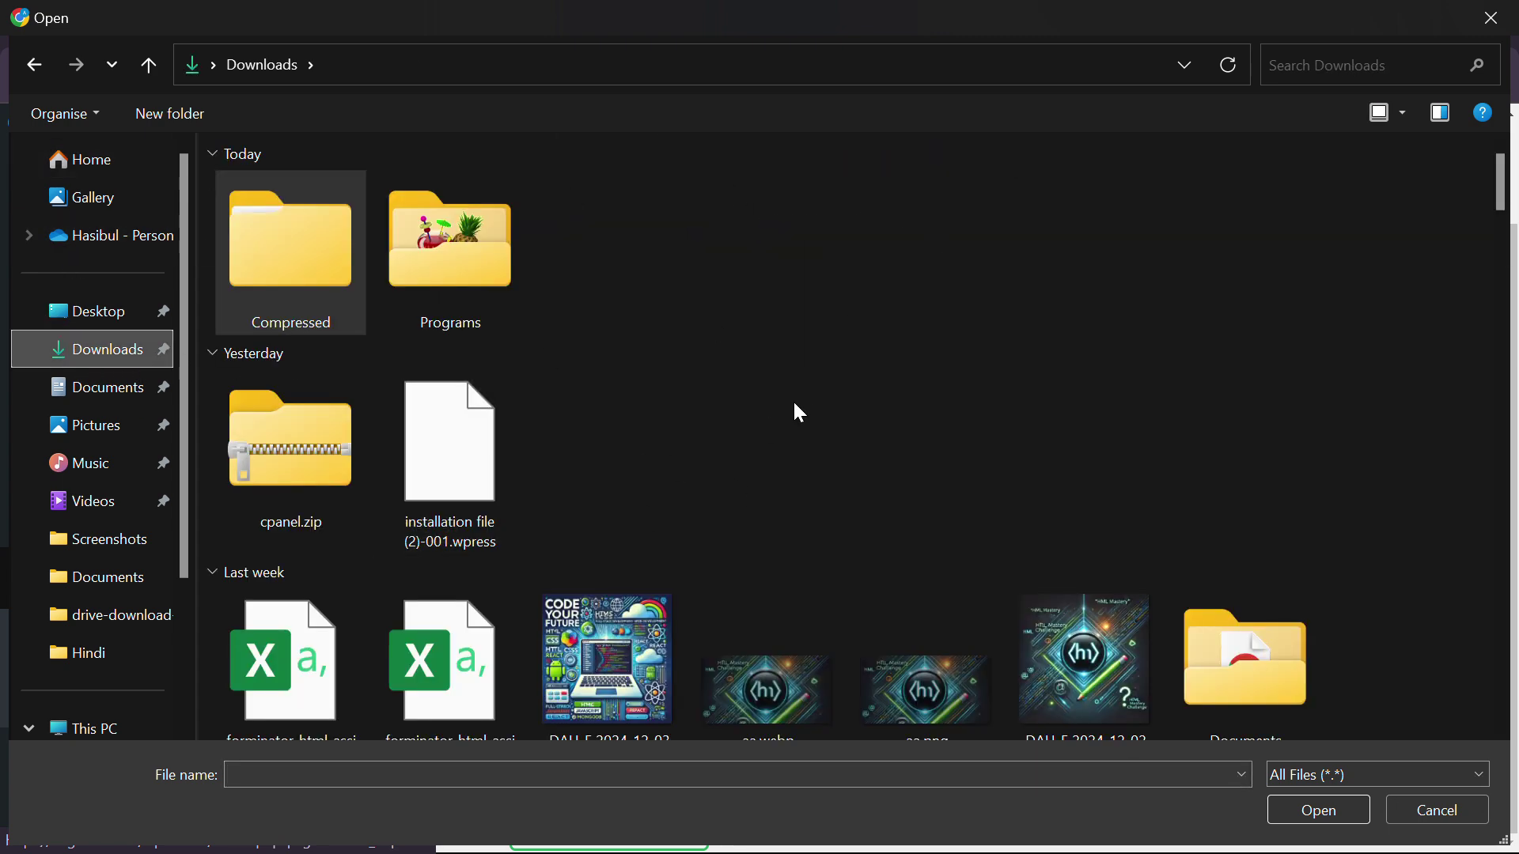
pyautogui.scroll(-5, 794, 403)
pyautogui.scroll(5, 657, 455)
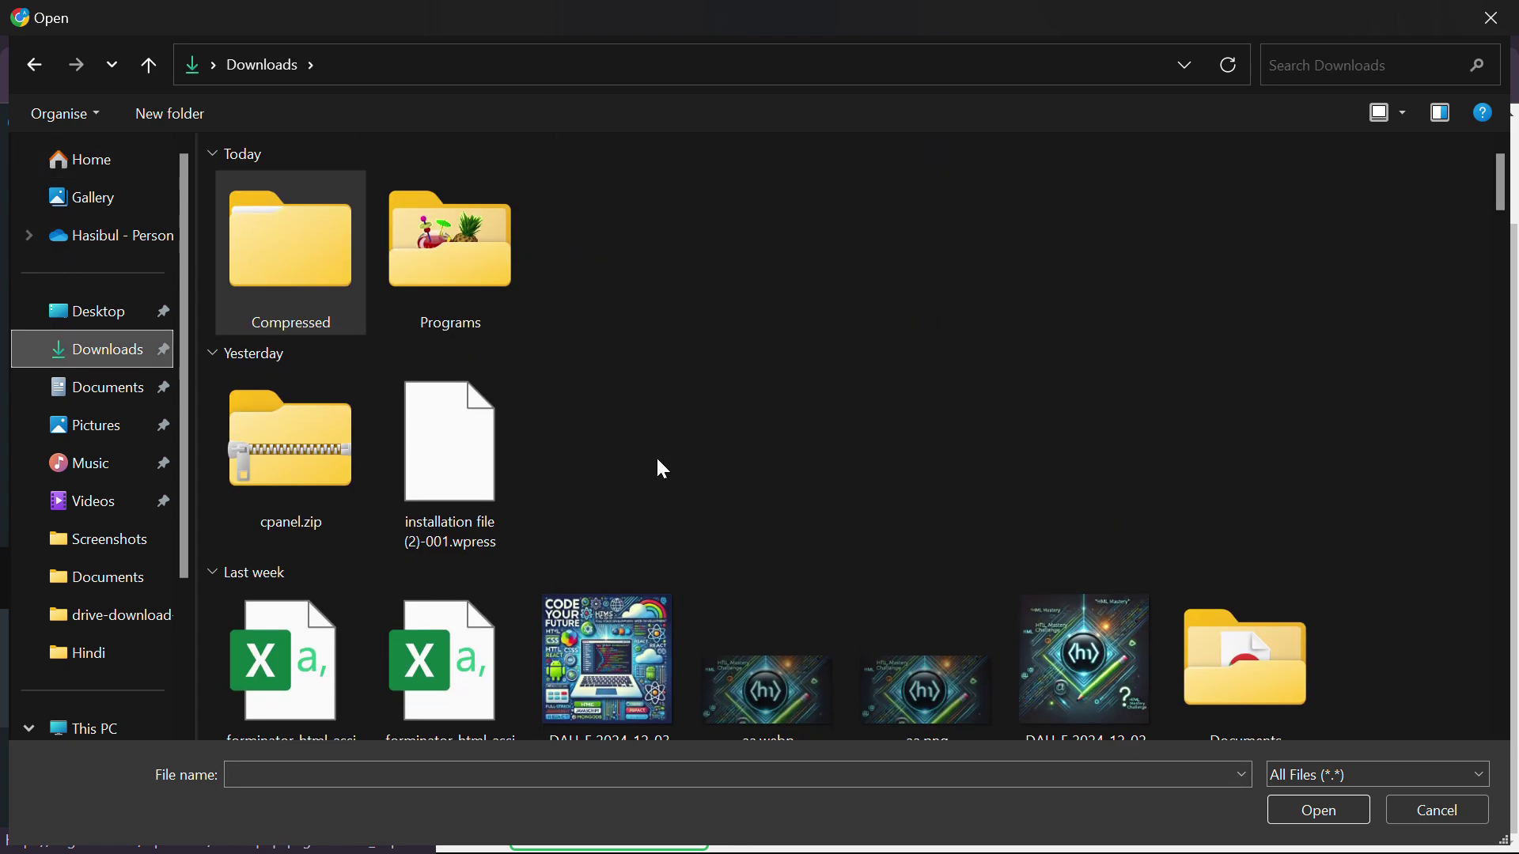
pyautogui.click(480, 480)
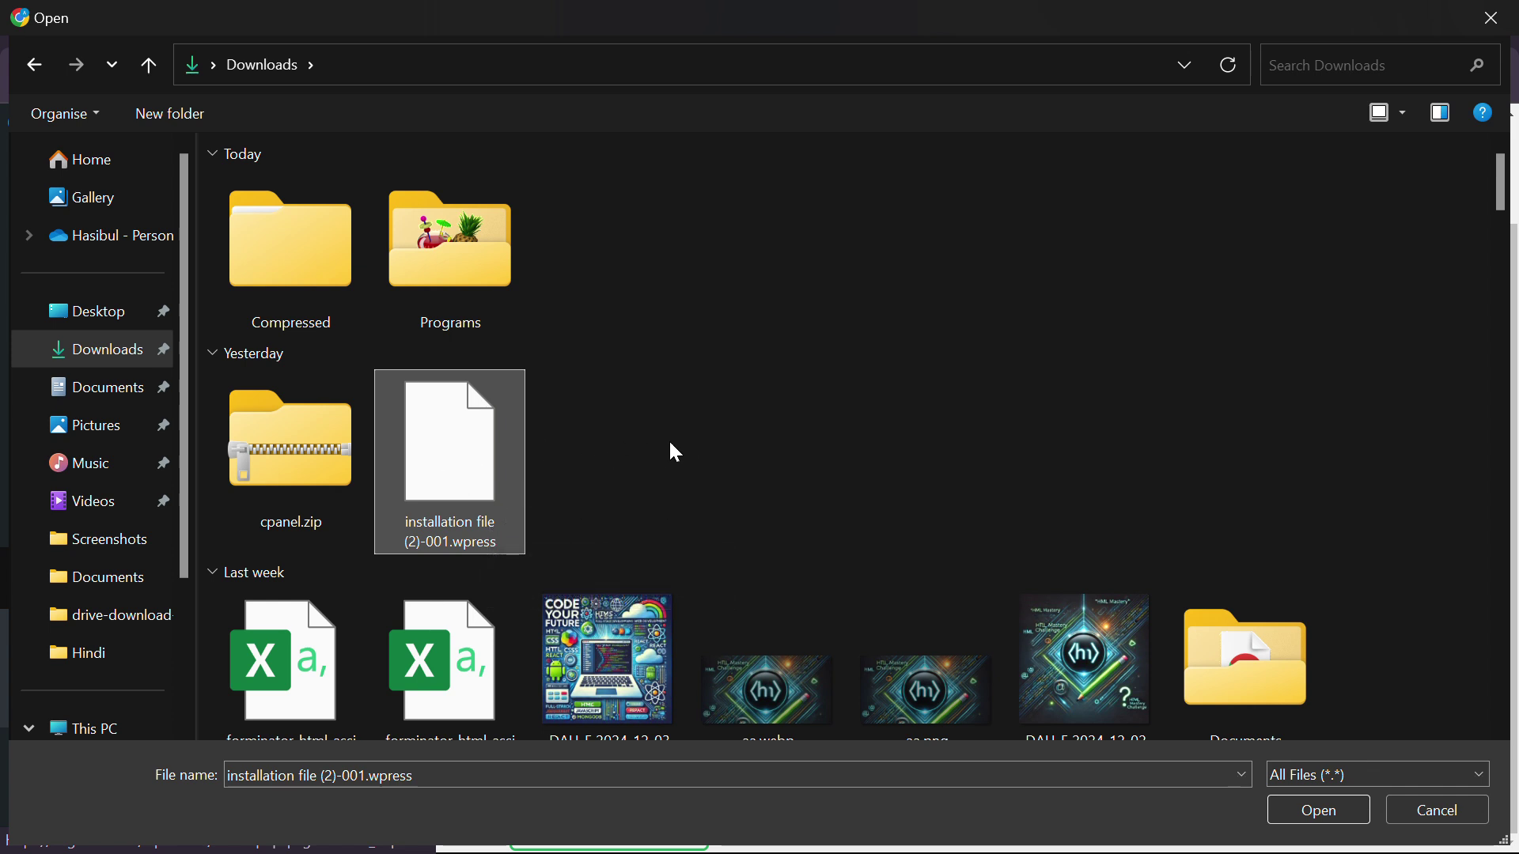
pyautogui.doubleClick(455, 435)
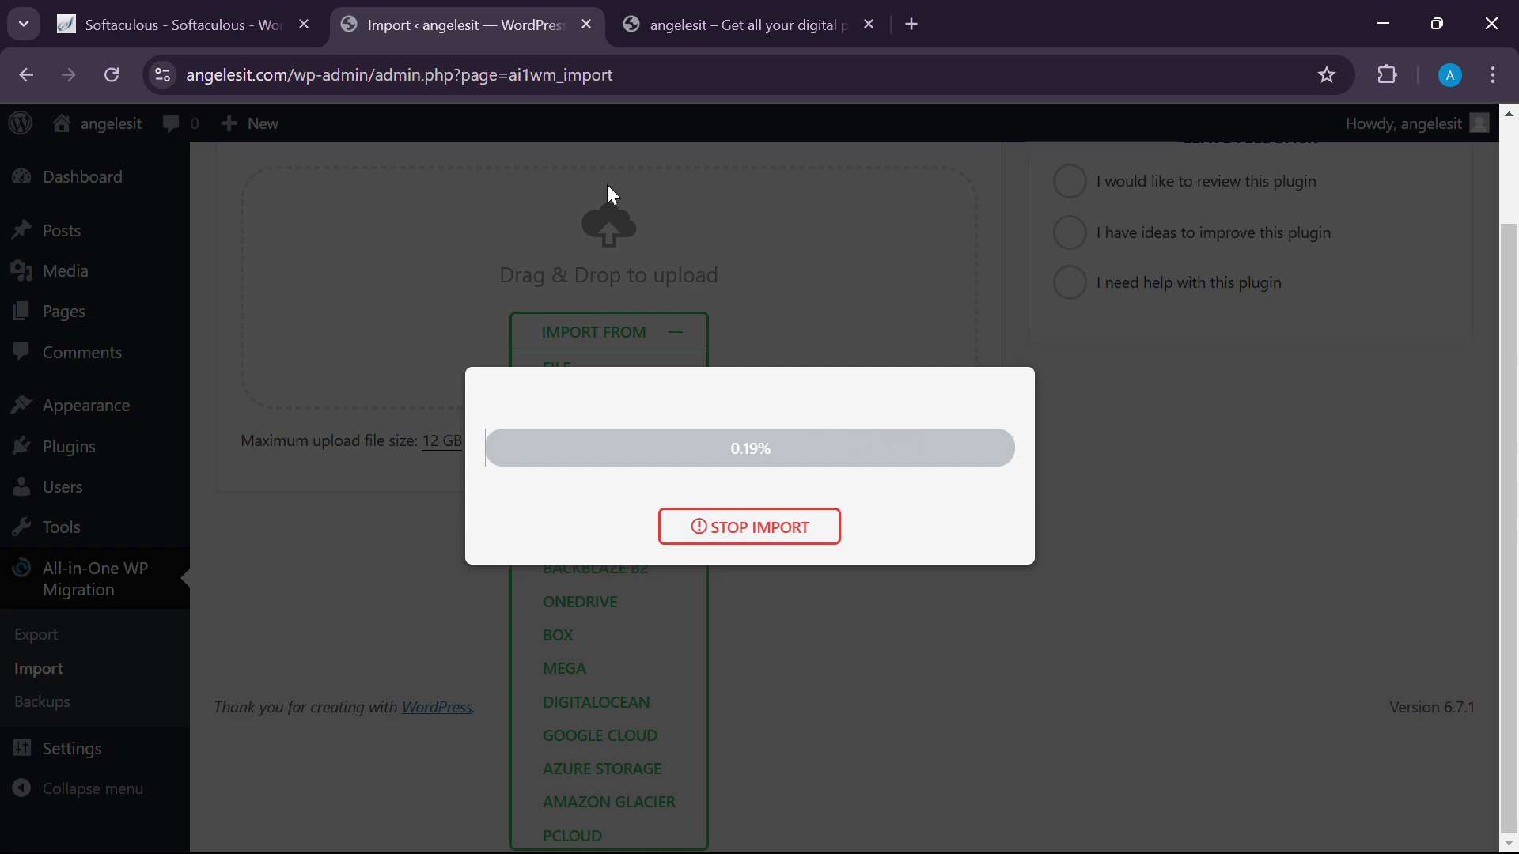
# View the angelesit.com front page in a separate tab, close it and return to the running import.
pyautogui.click(286, 75)
pyautogui.moveTo(342, 74); pyautogui.dragTo(162, 79)
pyautogui.moveTo(285, 79); pyautogui.dragTo(938, 24)
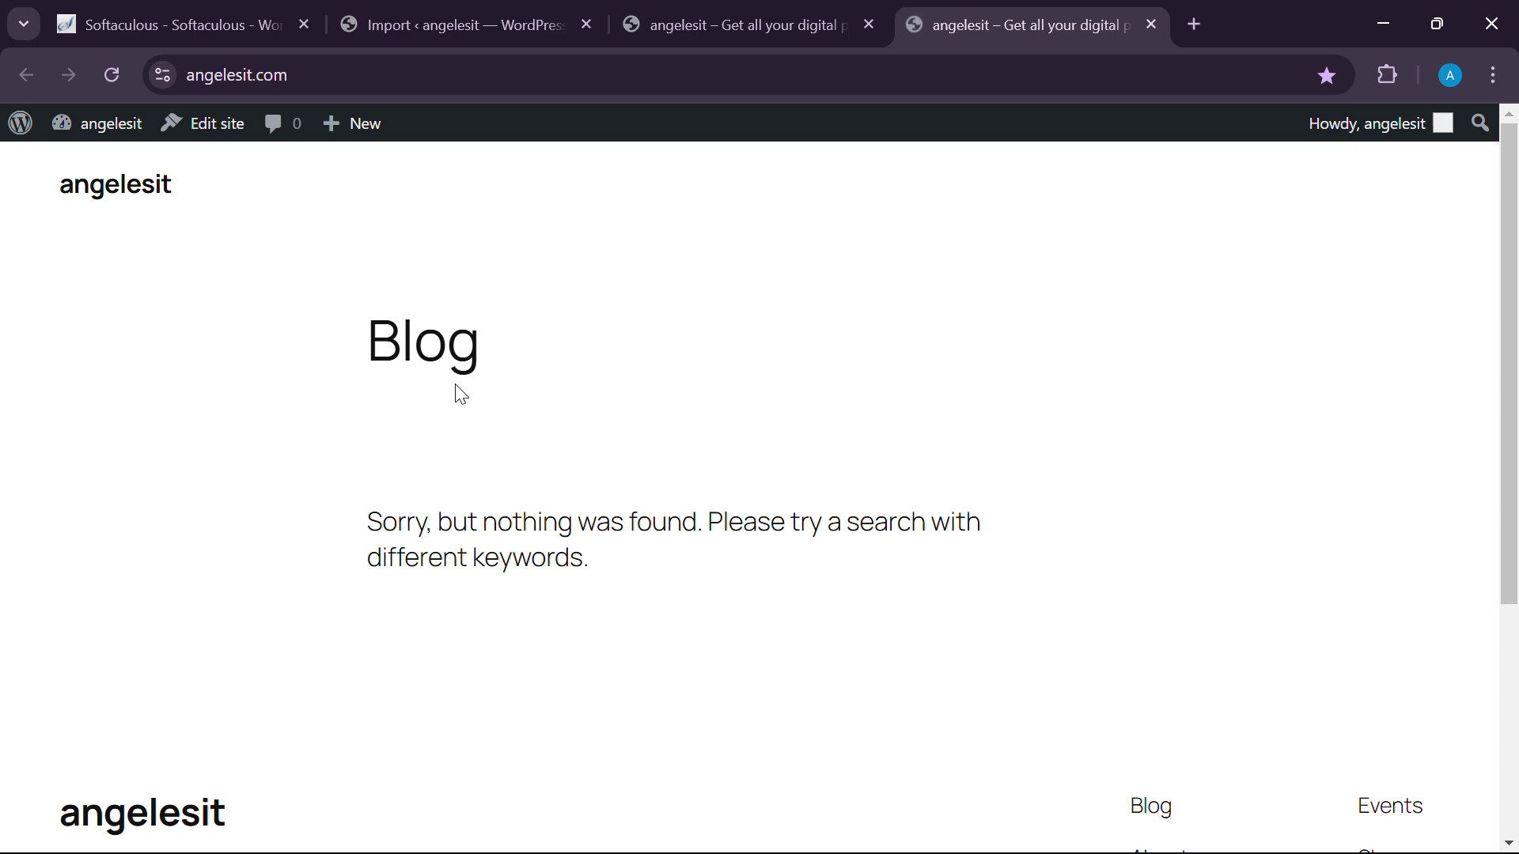
pyautogui.scroll(-5, 356, 417)
pyautogui.scroll(5, 322, 420)
pyautogui.click(1150, 24)
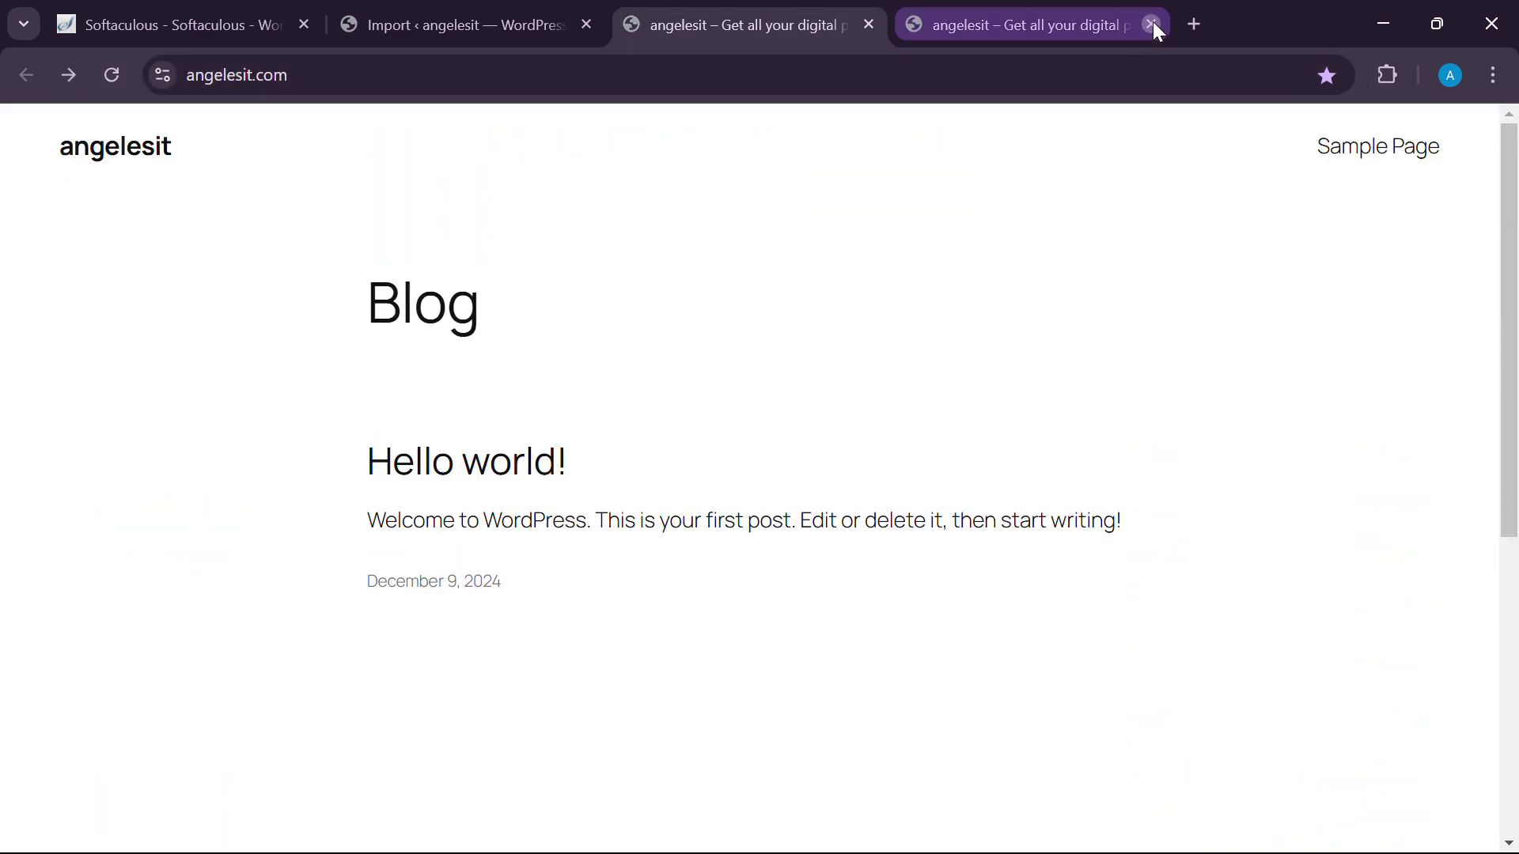
pyautogui.click(173, 11)
pyautogui.click(371, 30)
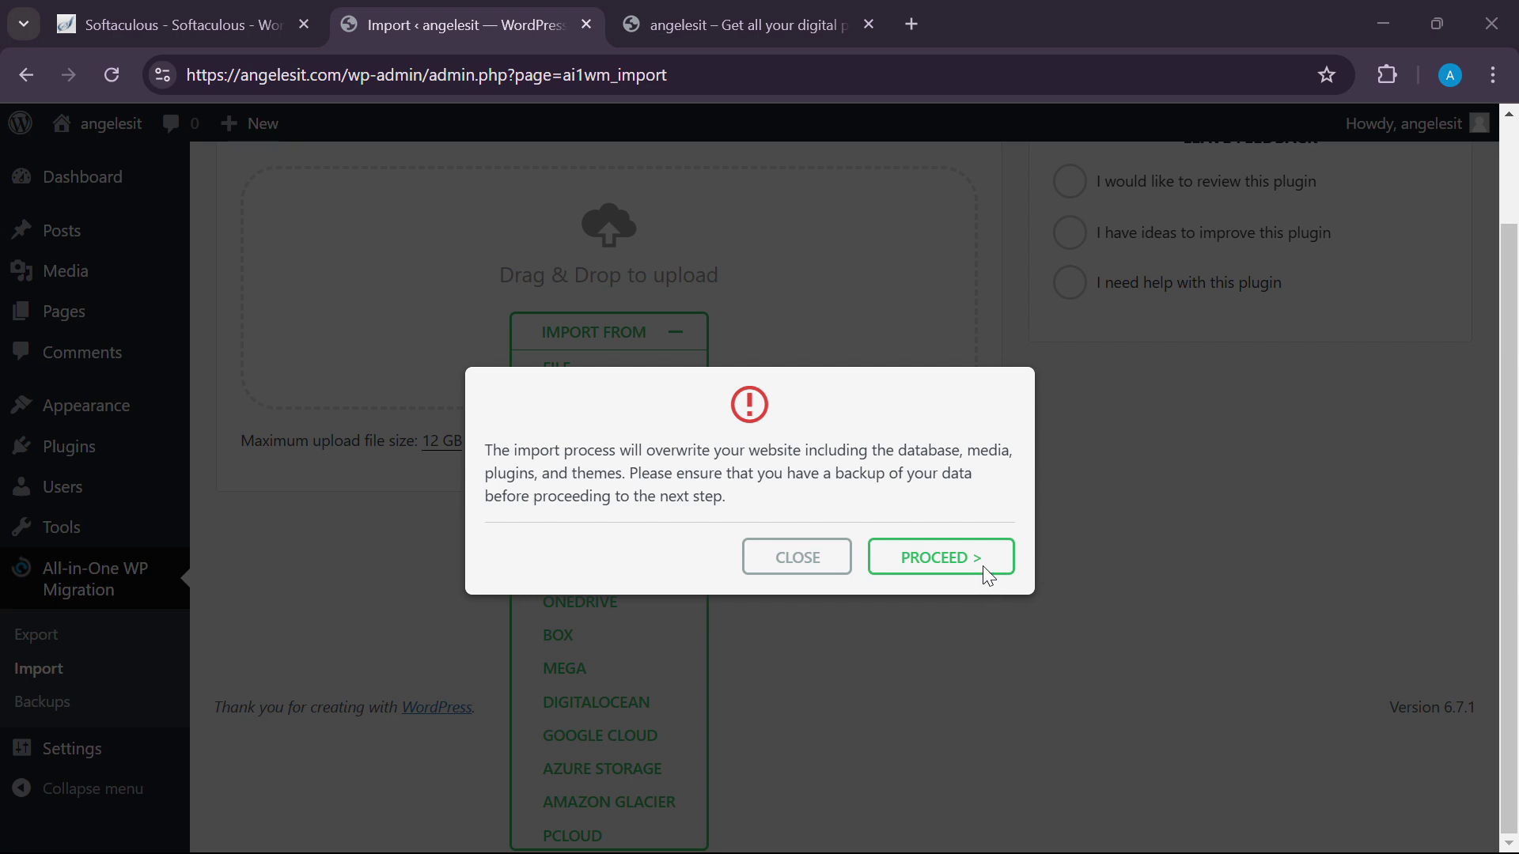
# Proceed with the import, overwriting the website's database, media, plugins and themes, and follow it to completion.
pyautogui.moveTo(842, 452); pyautogui.dragTo(956, 452)
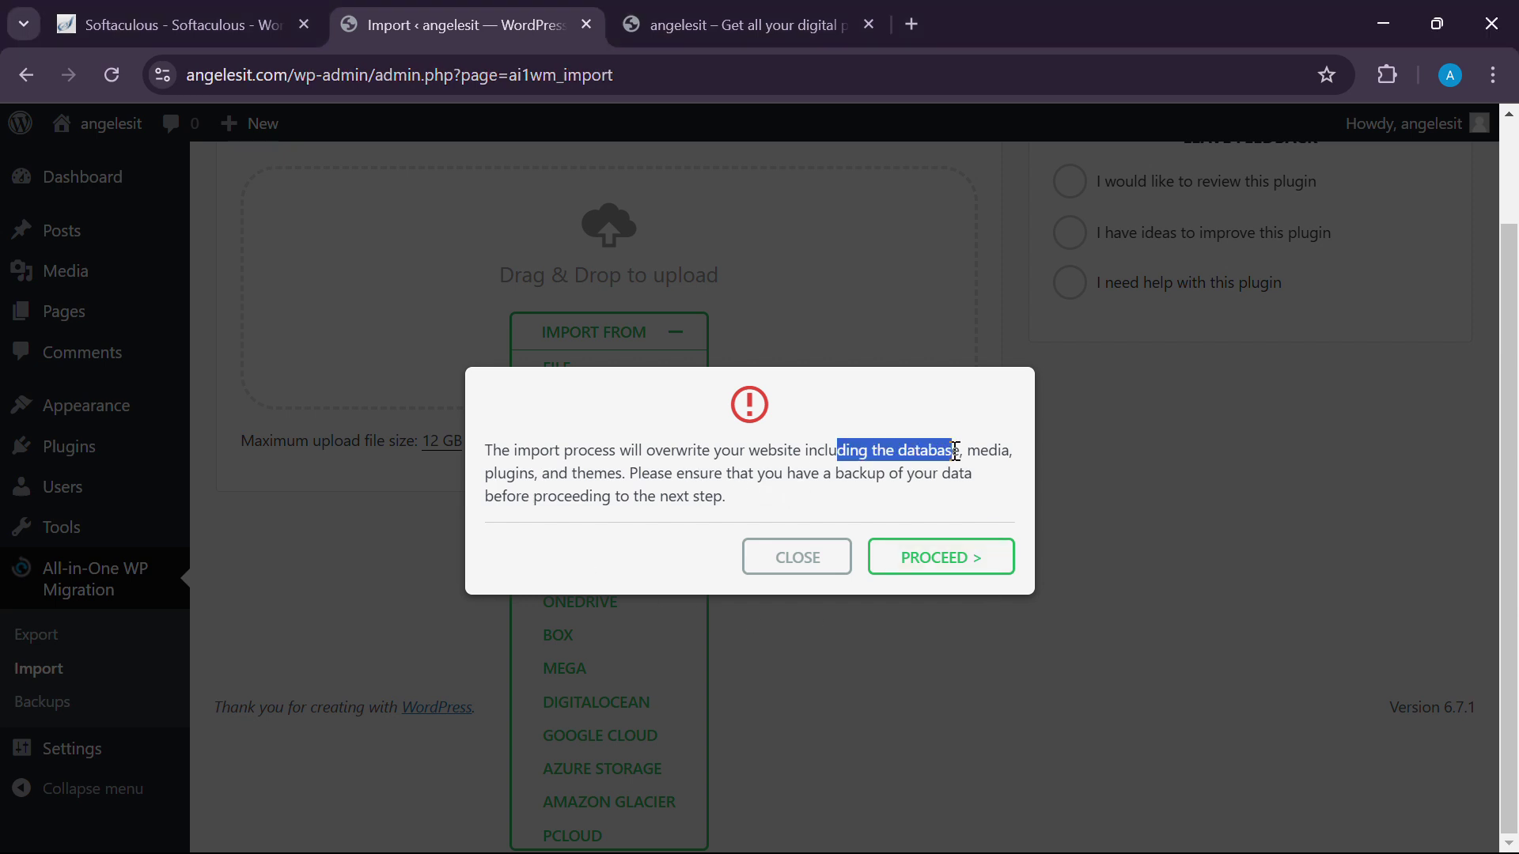
pyautogui.click(817, 466)
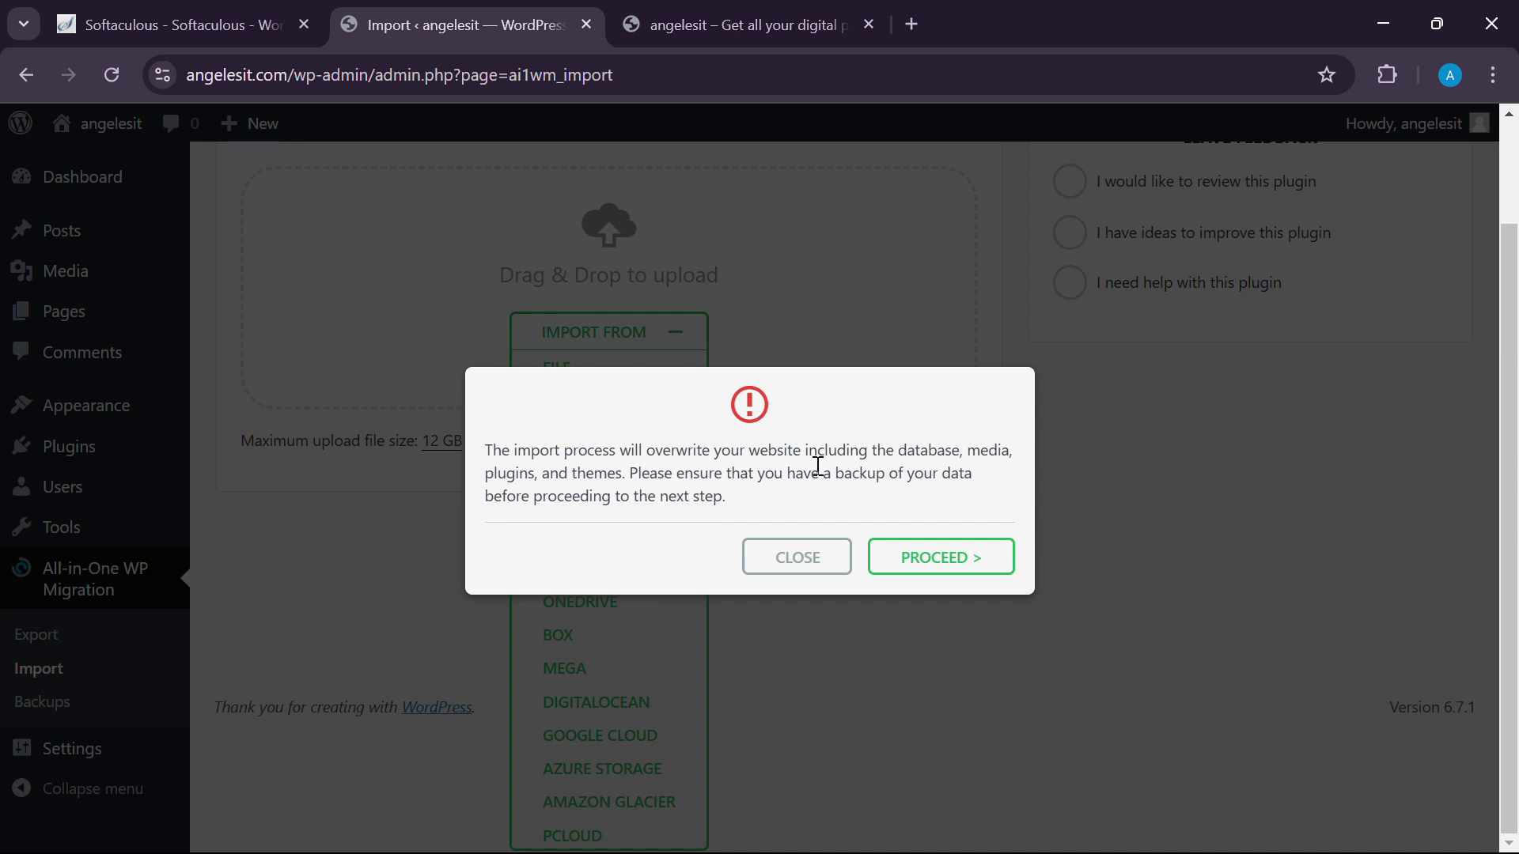
pyautogui.click(949, 560)
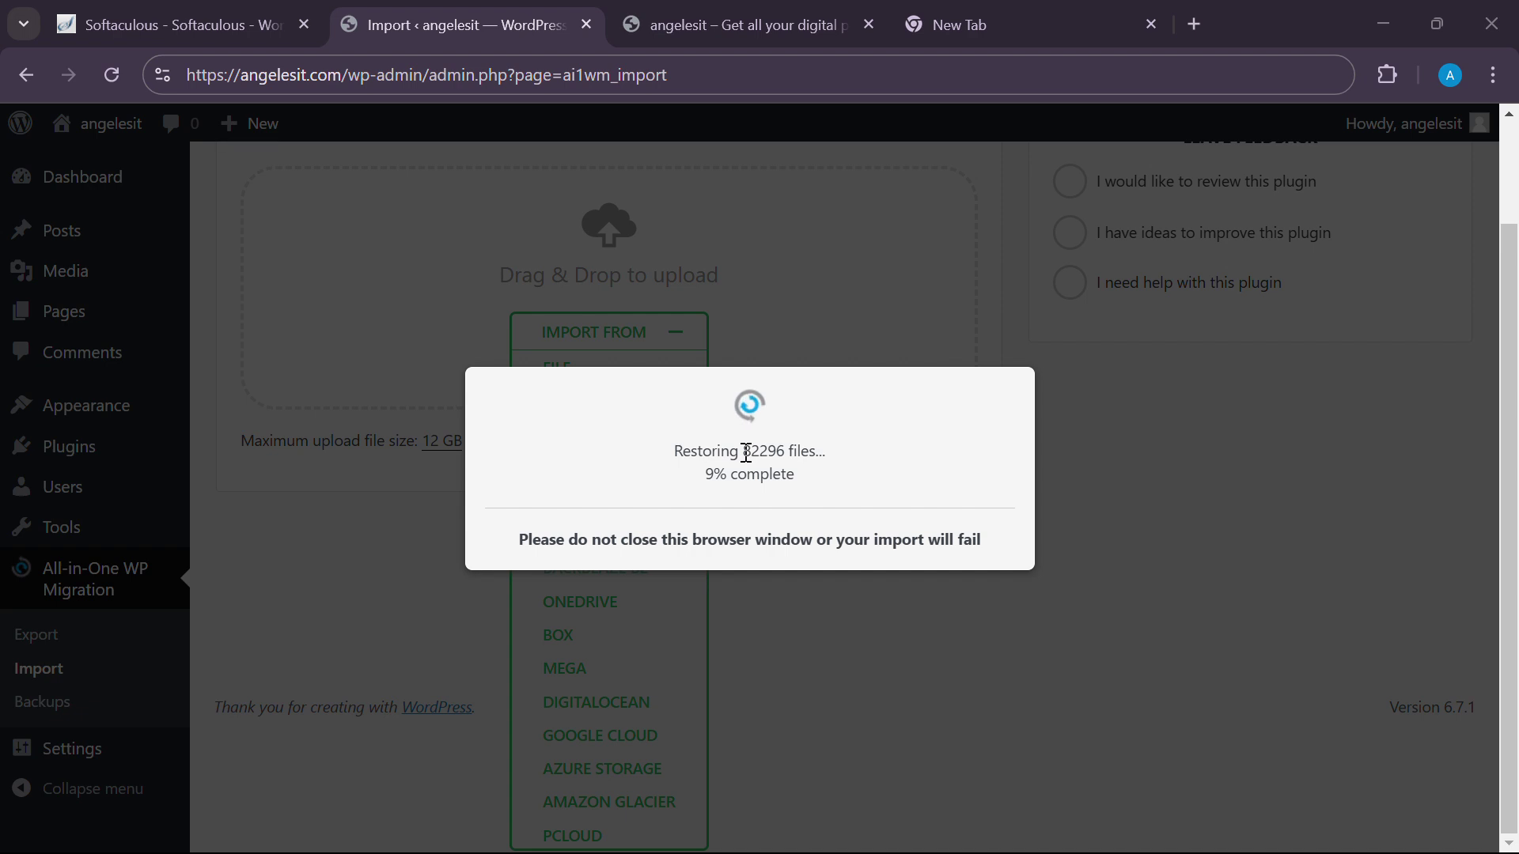
pyautogui.moveTo(743, 453); pyautogui.dragTo(787, 453)
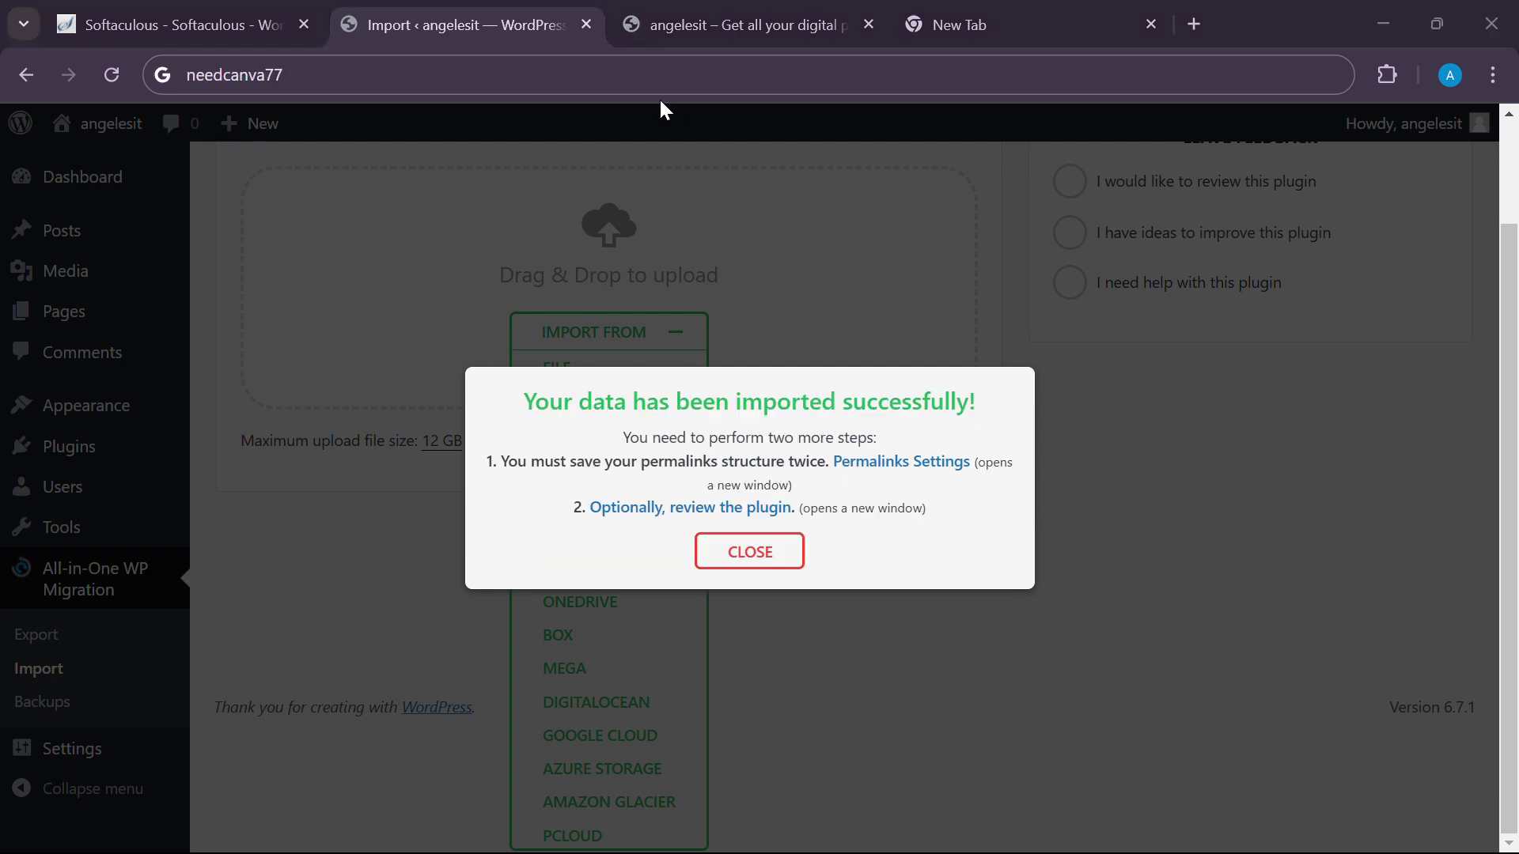
pyautogui.moveTo(516, 401); pyautogui.dragTo(970, 415)
pyautogui.click(979, 416)
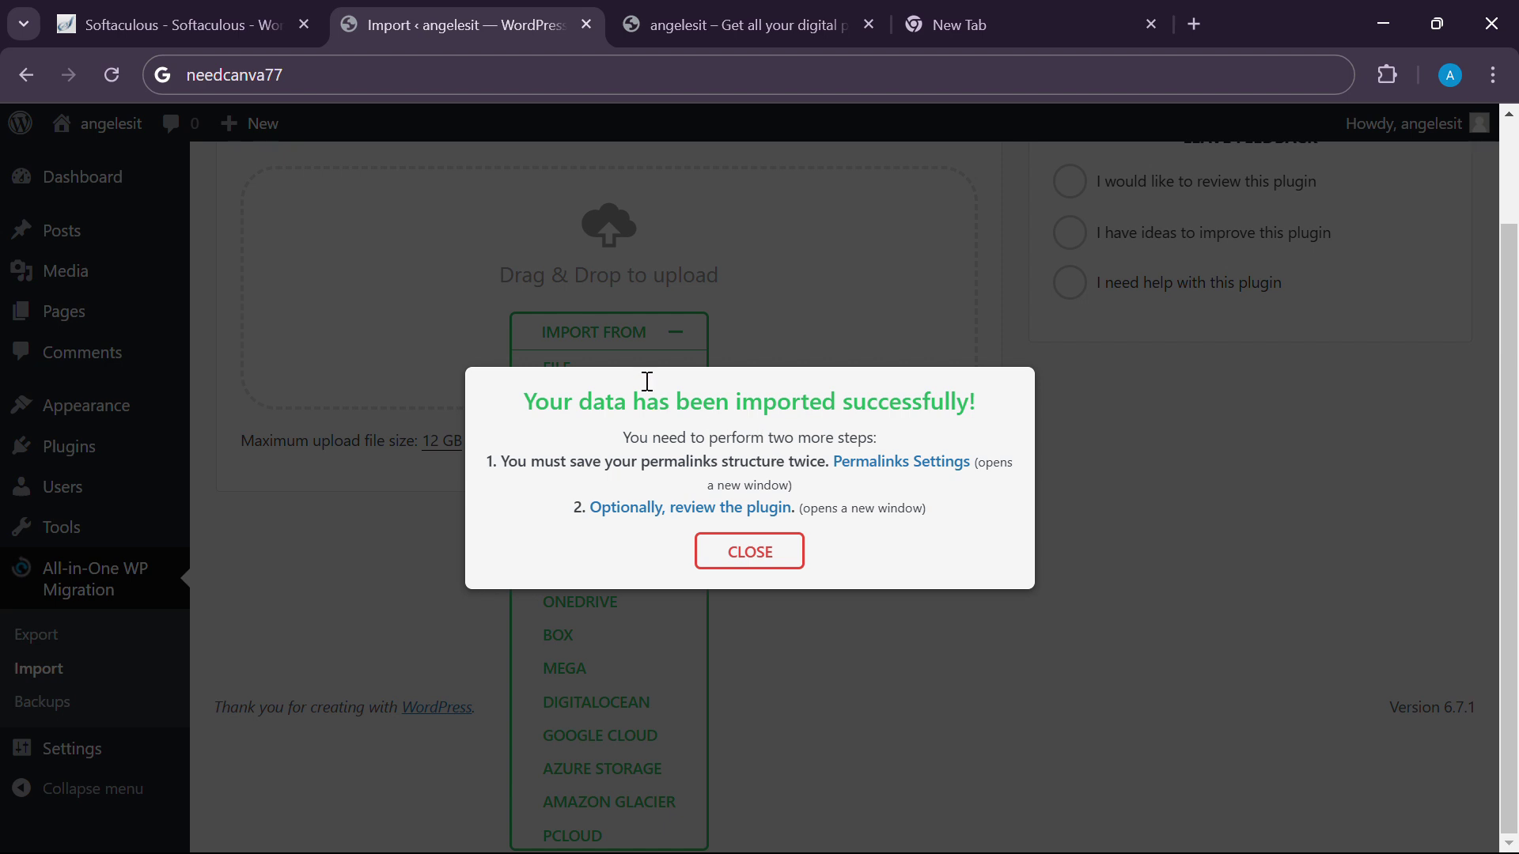
pyautogui.click(297, 75)
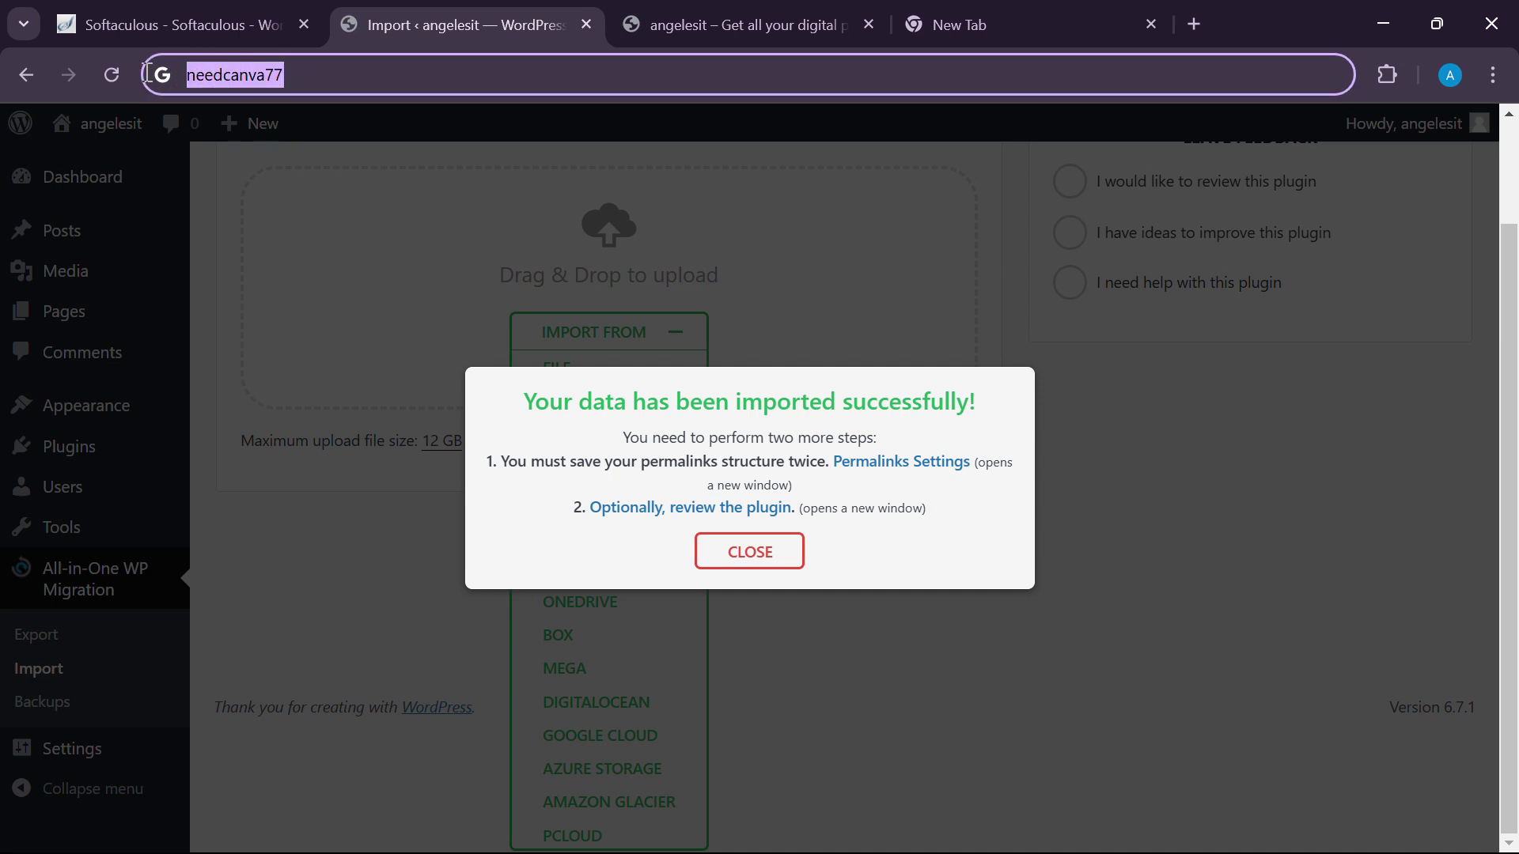
pyautogui.click(684, 410)
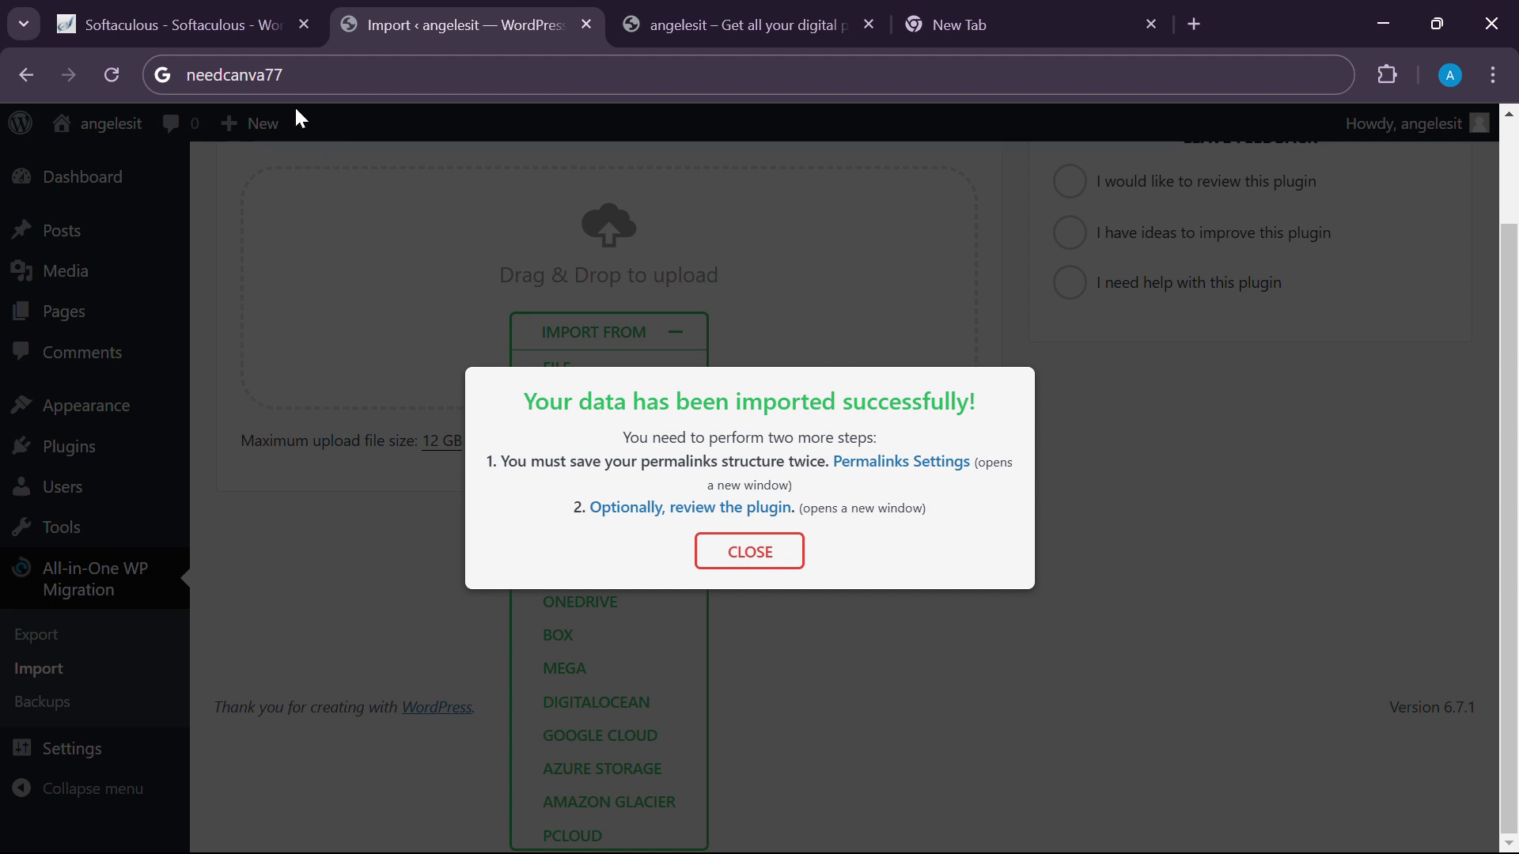
pyautogui.click(305, 64)
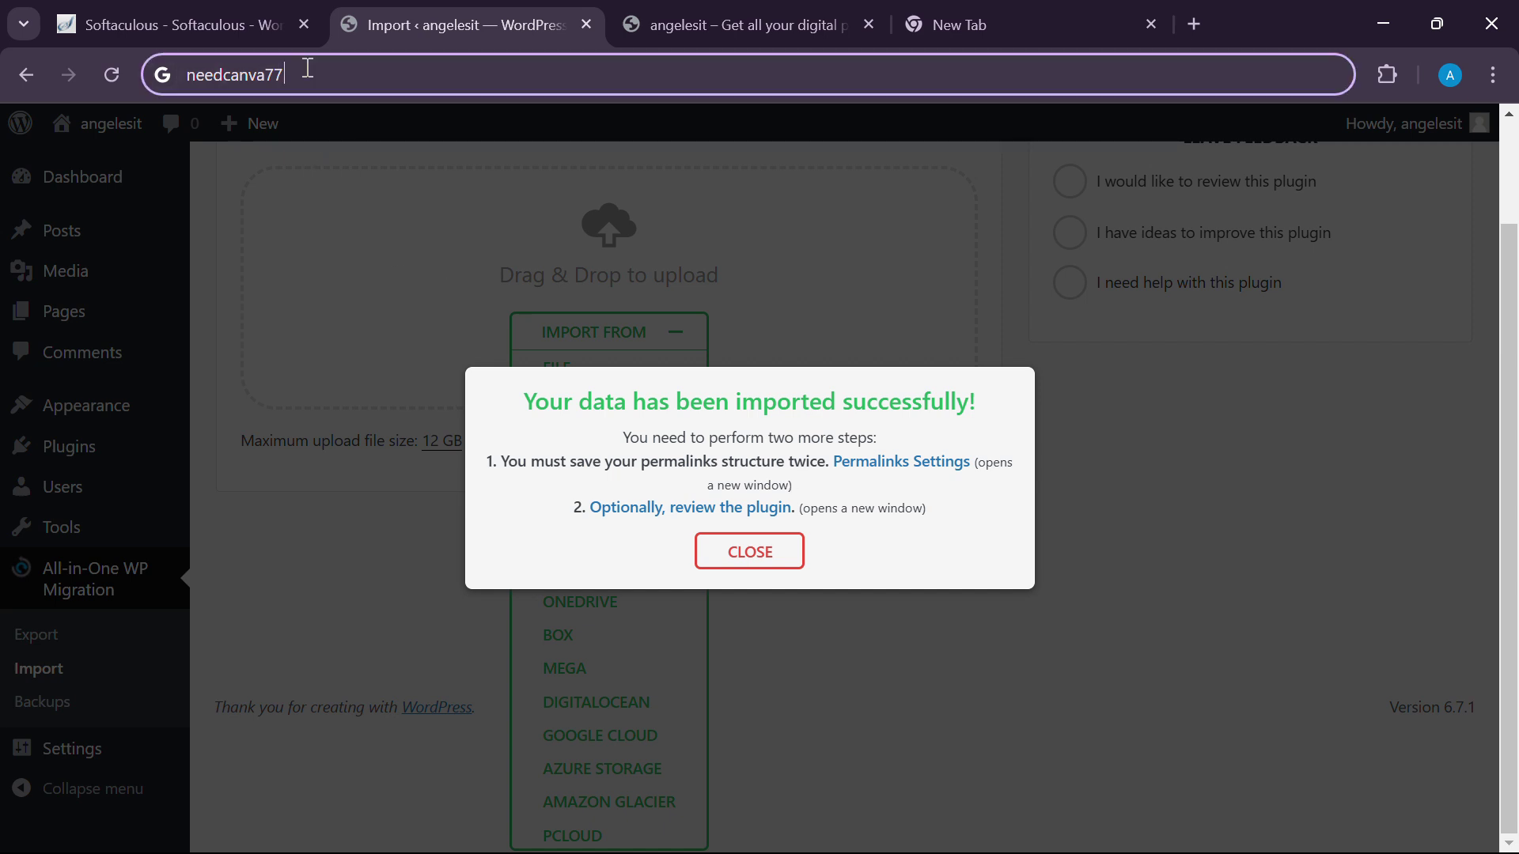
pyautogui.click(664, 412)
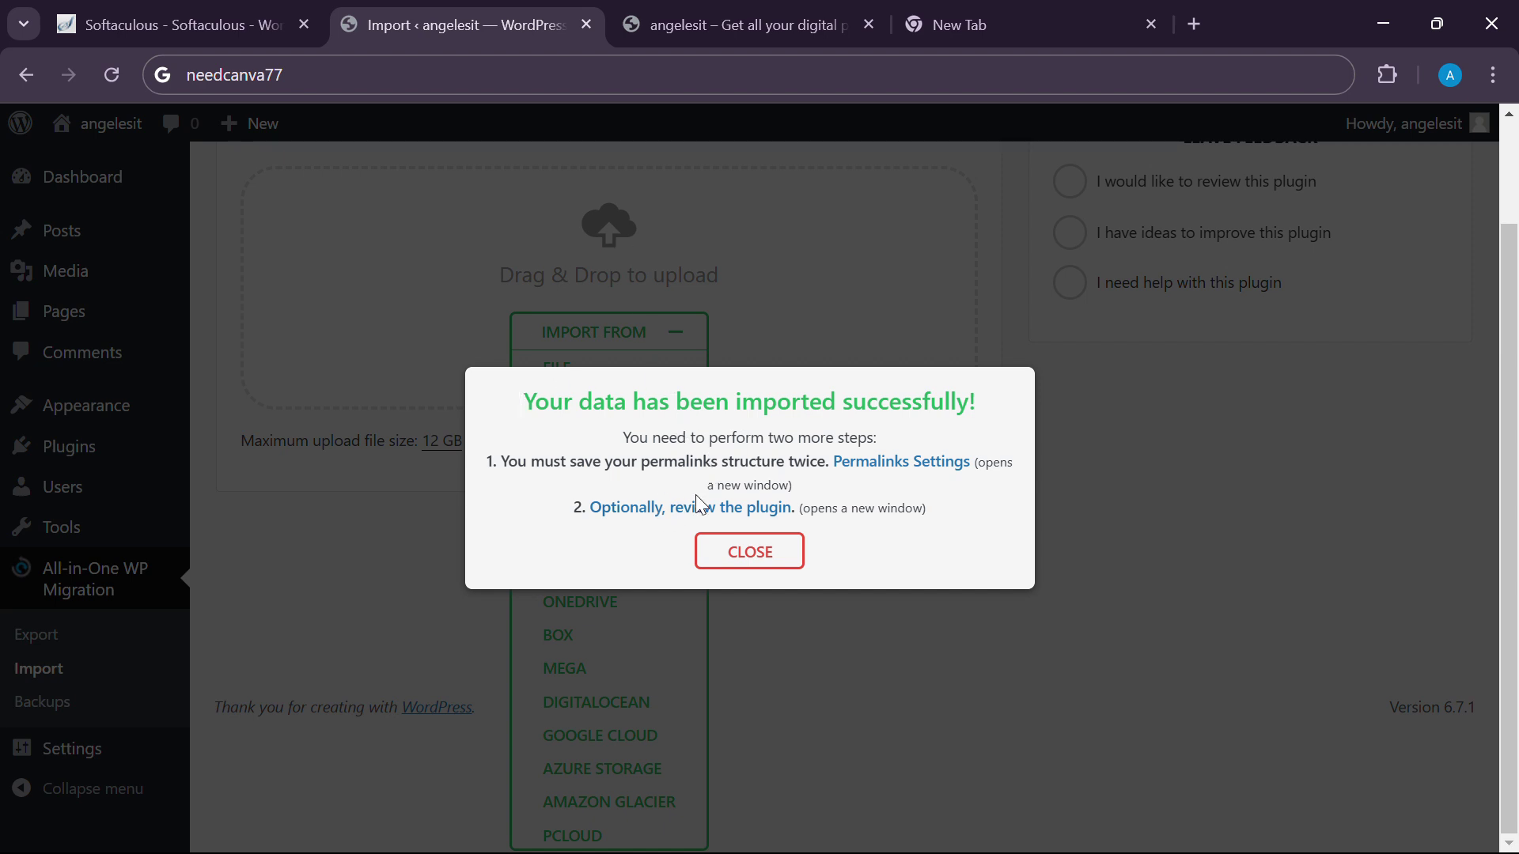
# Close the finished import dialog, reload the admin page and copy its address.
pyautogui.click(762, 558)
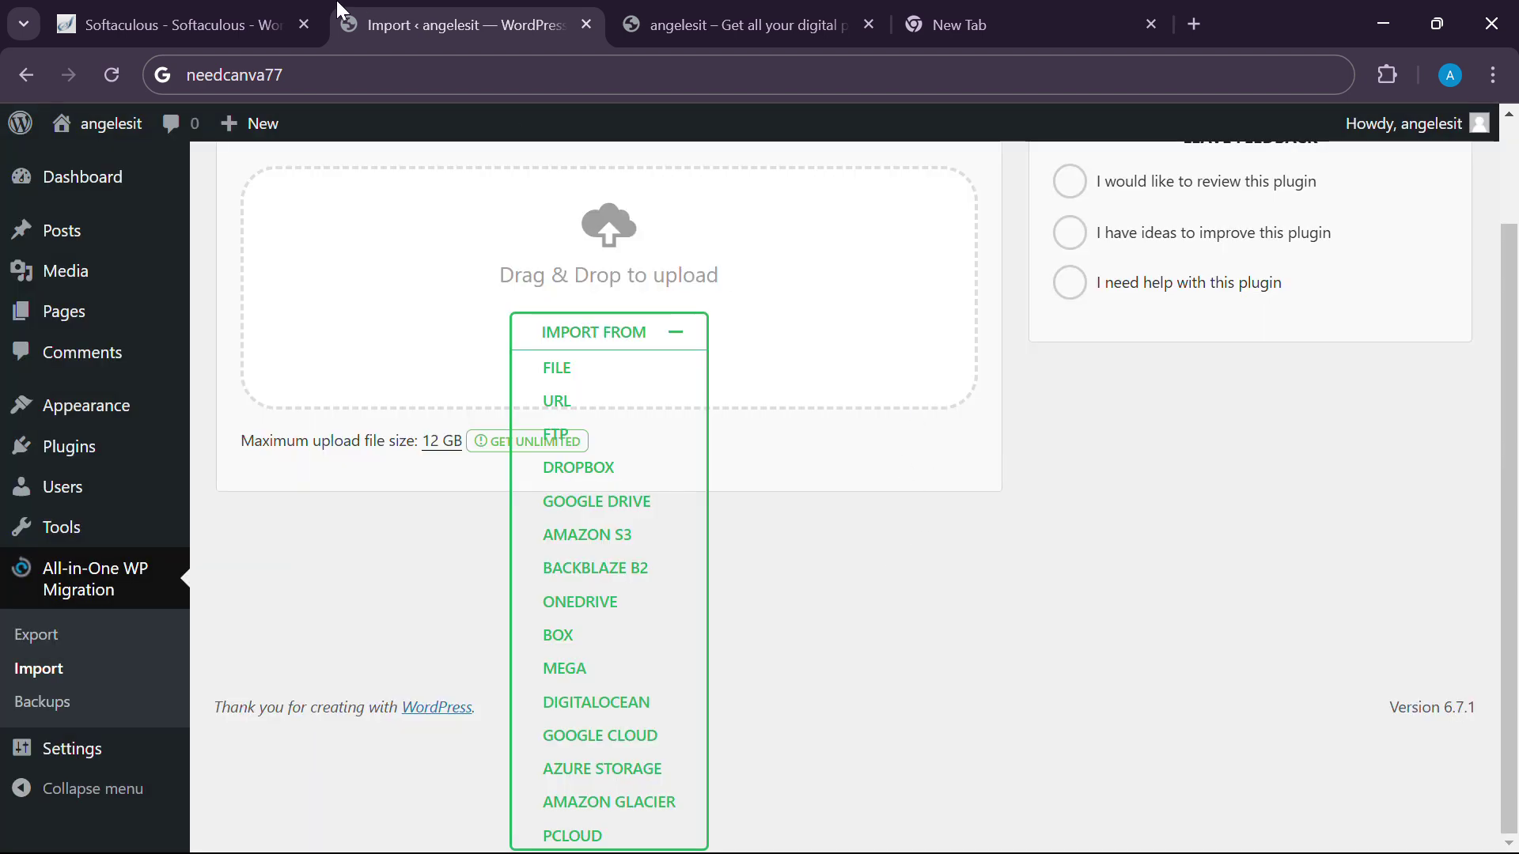
pyautogui.click(111, 74)
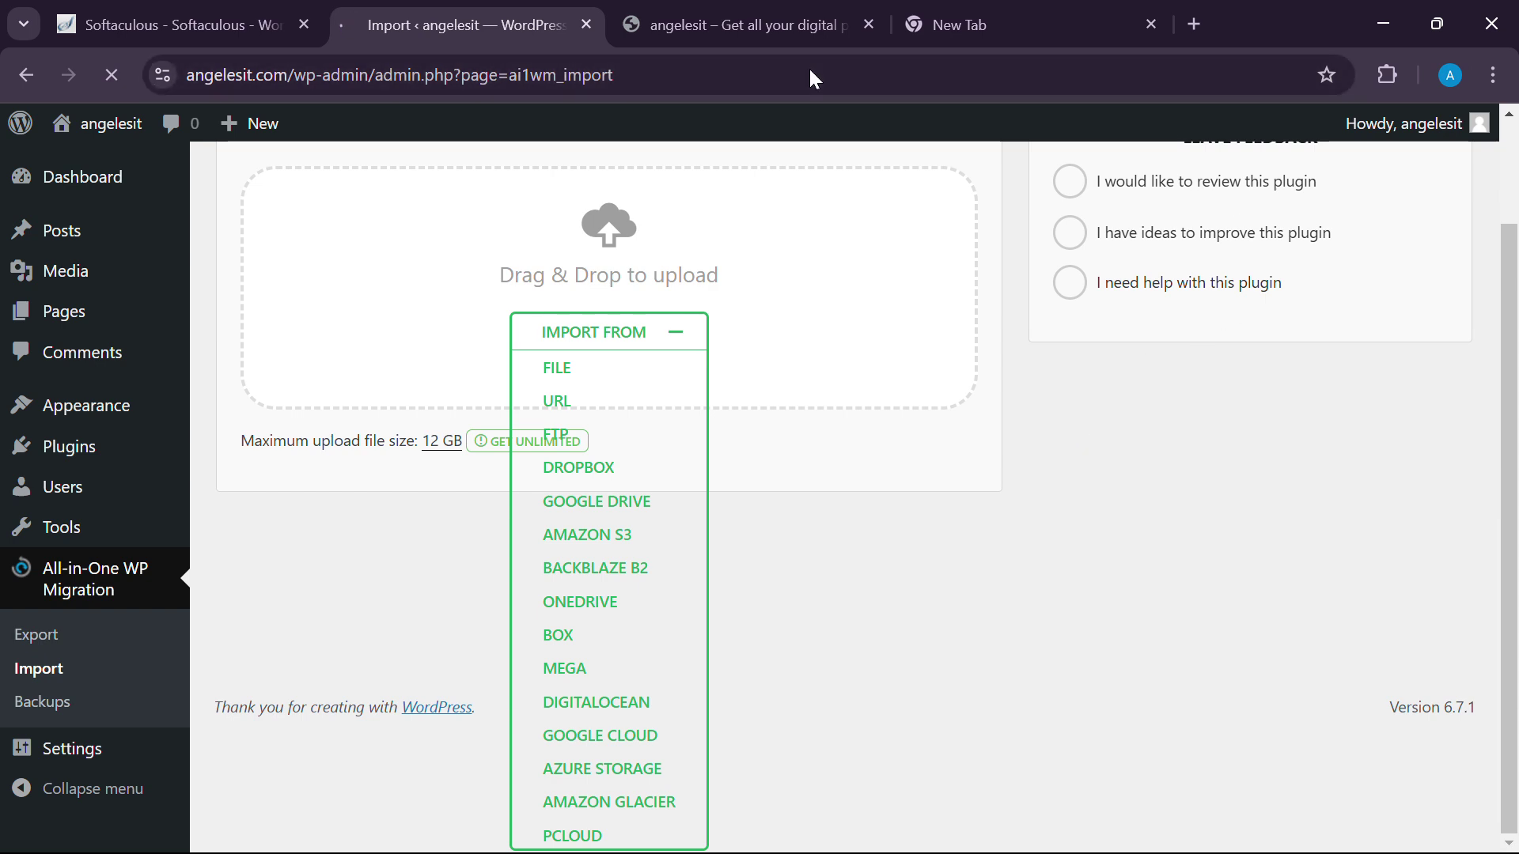
pyautogui.moveTo(293, 71); pyautogui.dragTo(93, 75)
pyautogui.rightClick(274, 73)
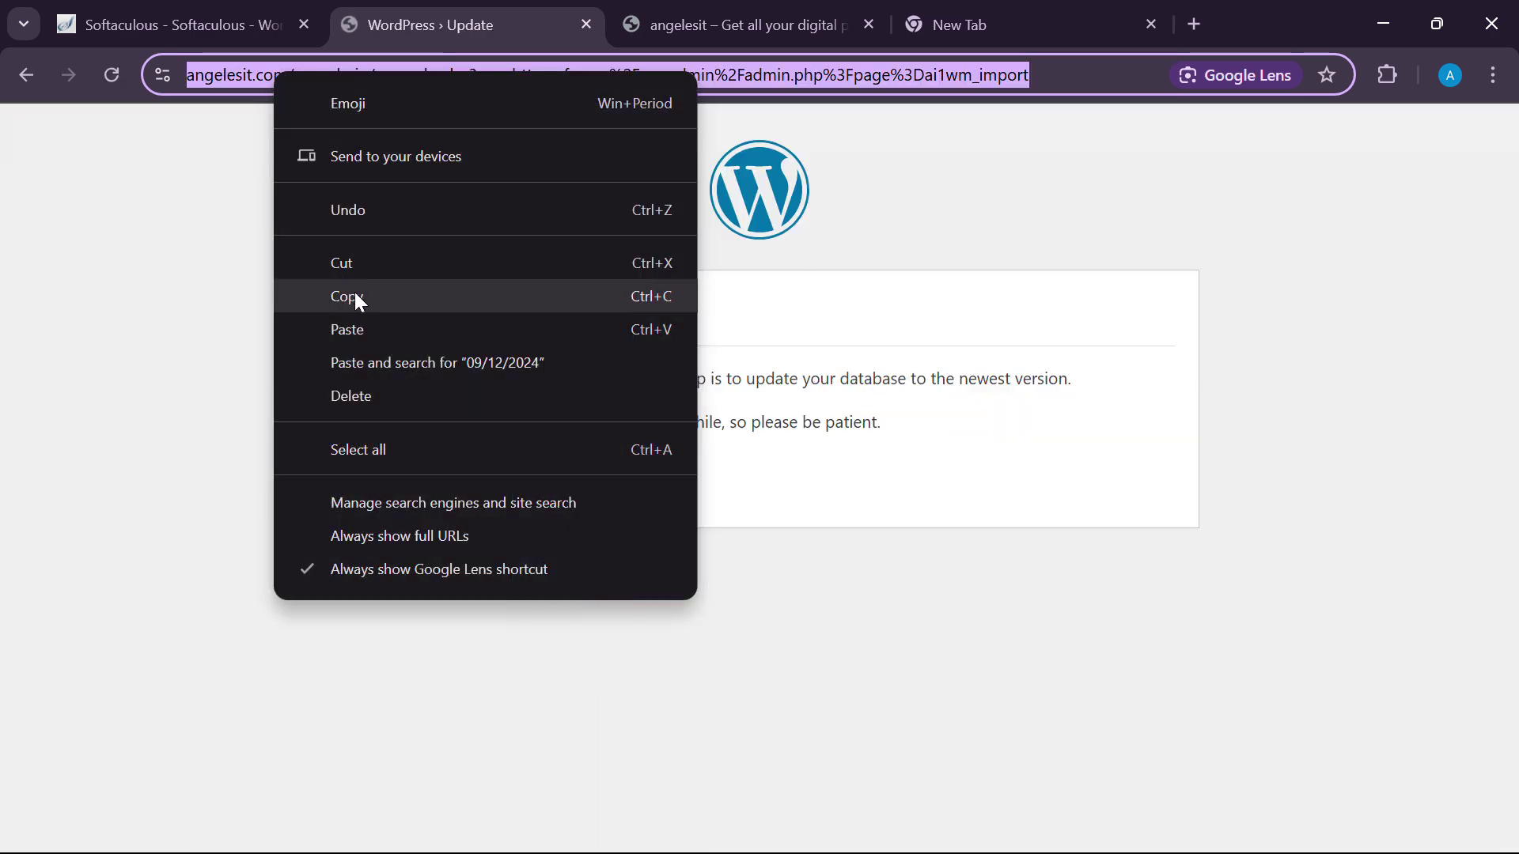
pyautogui.click(354, 298)
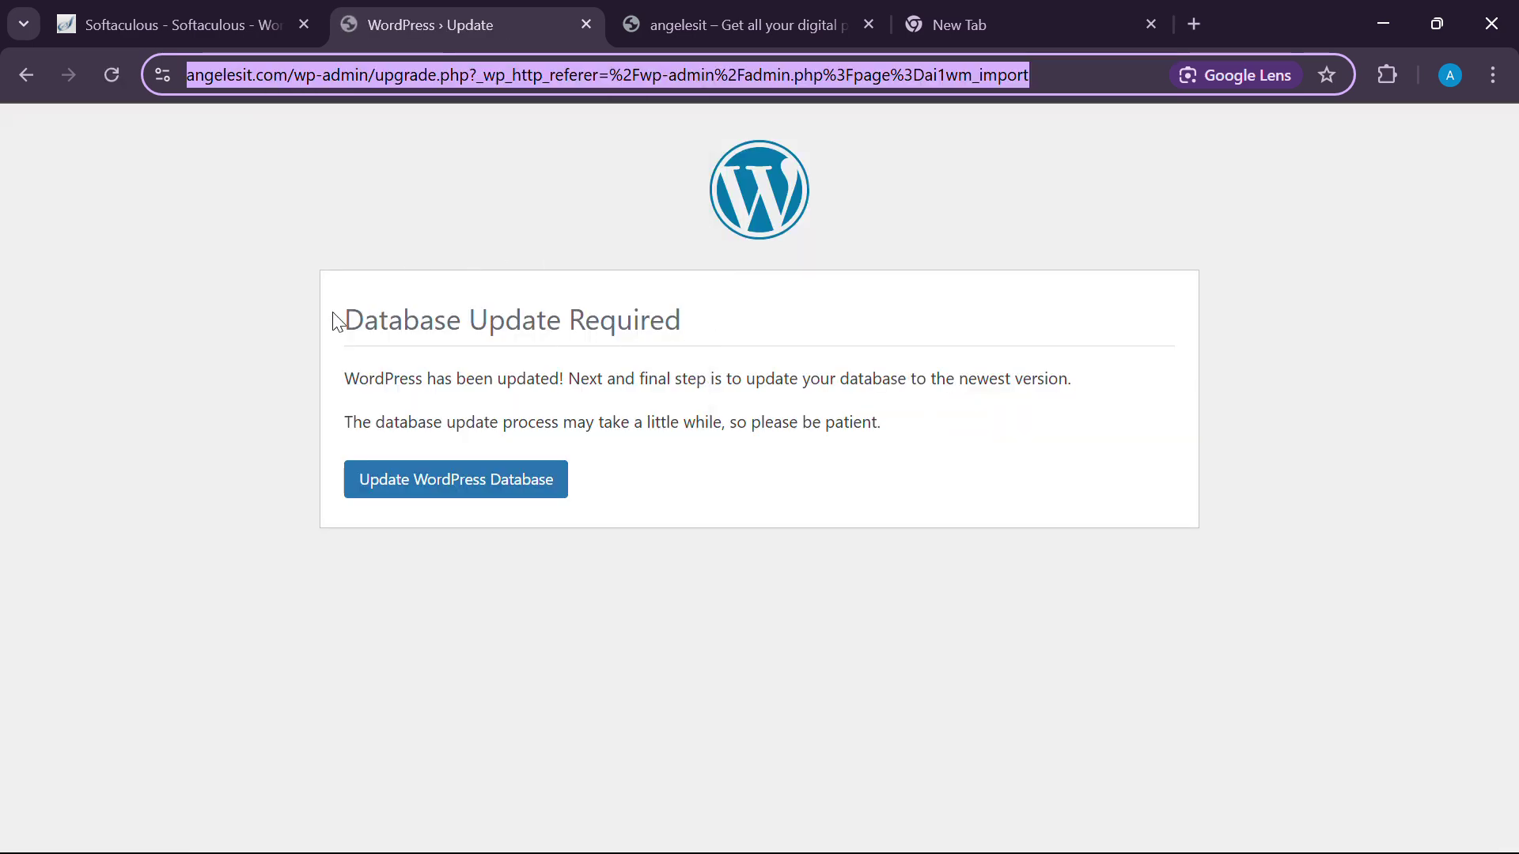
# Update the WordPress database to the newest version and continue to the login page.
pyautogui.moveTo(362, 324); pyautogui.dragTo(669, 332)
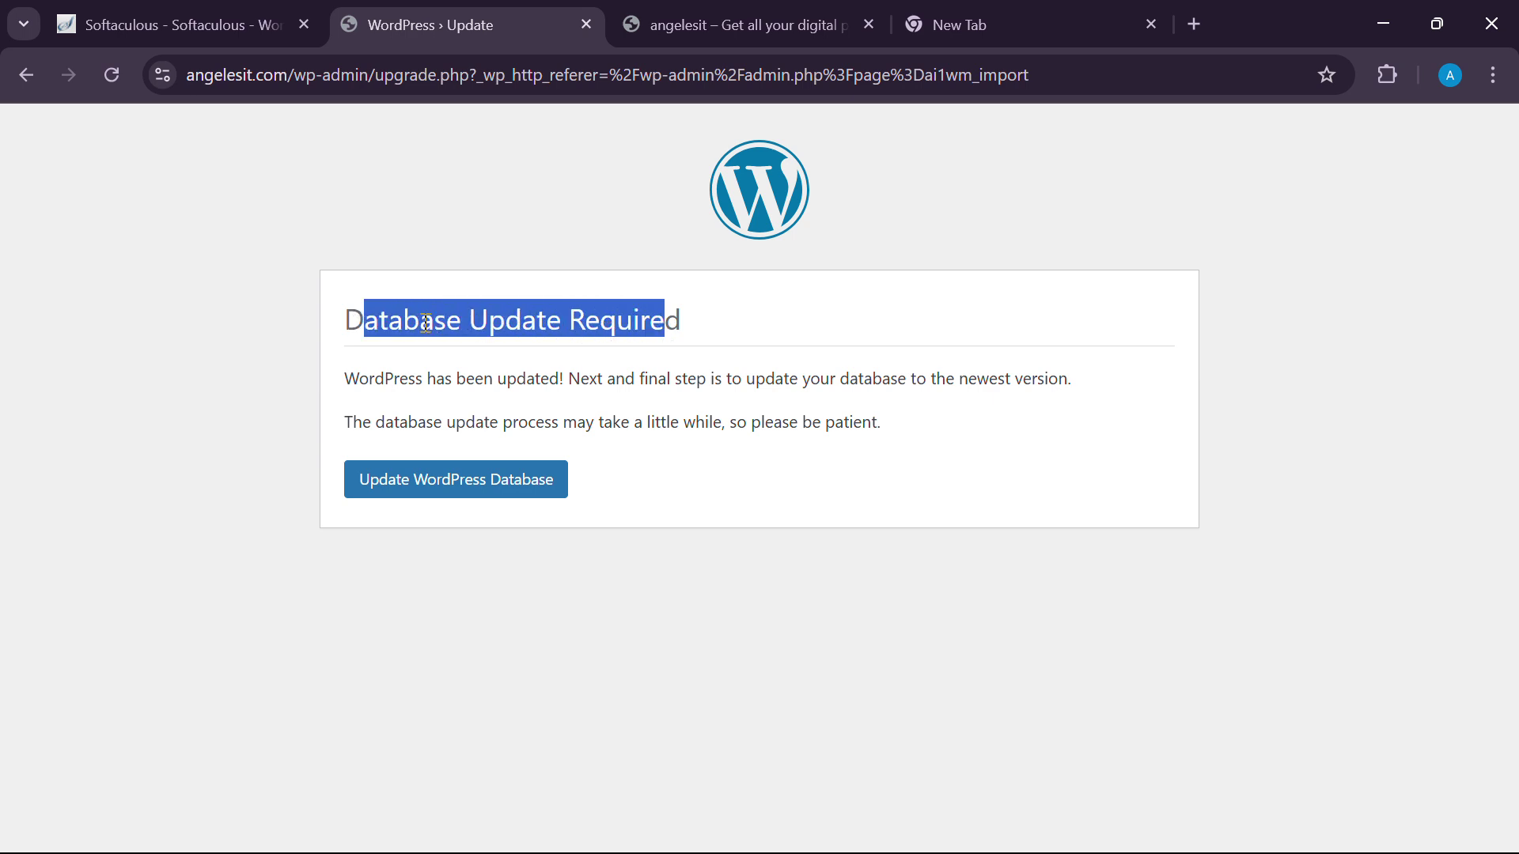
pyautogui.click(431, 492)
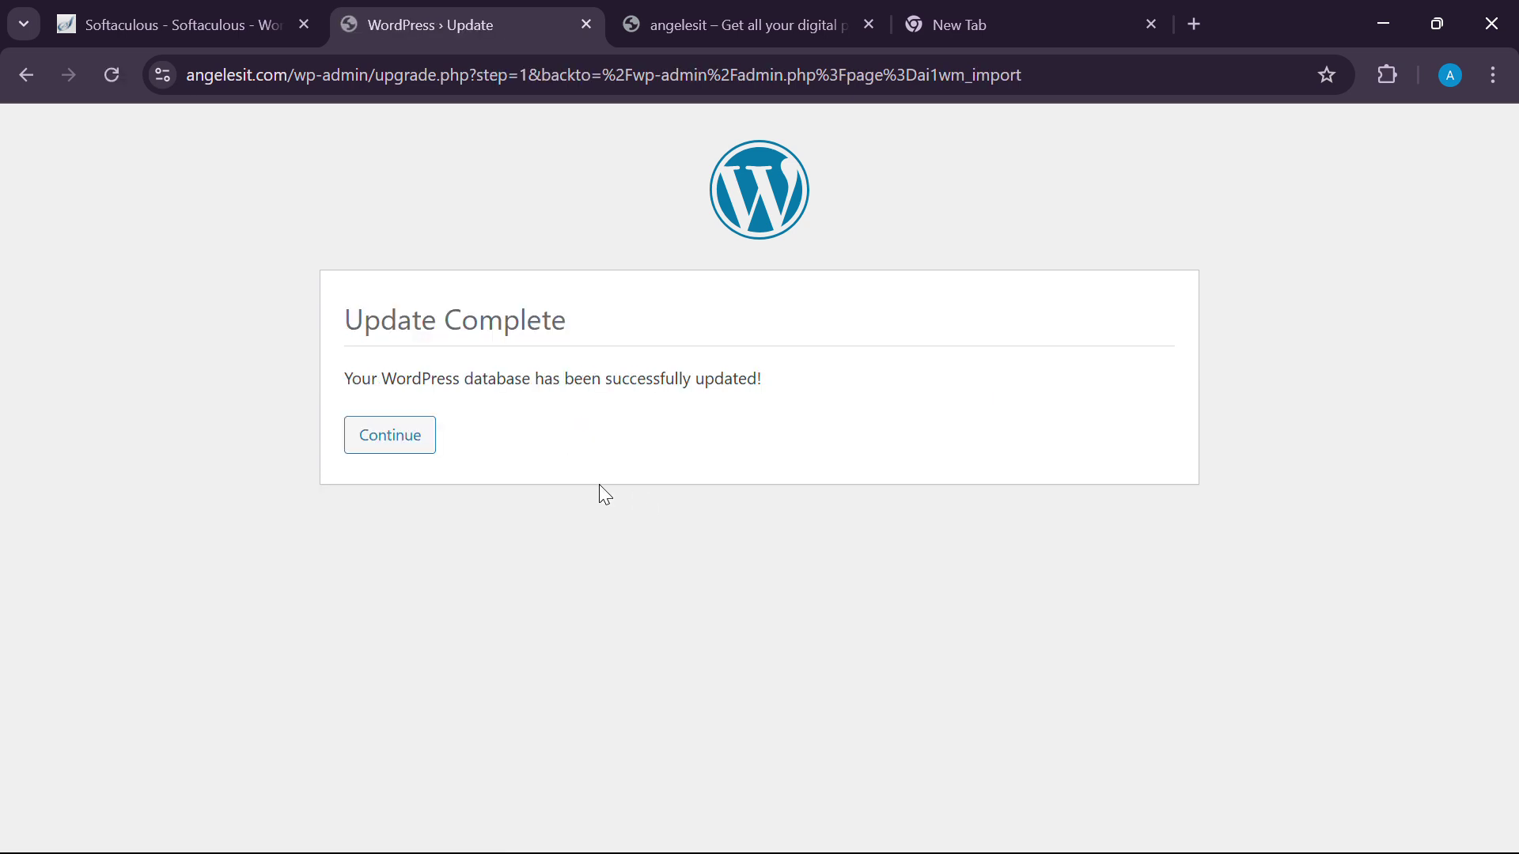
pyautogui.click(394, 436)
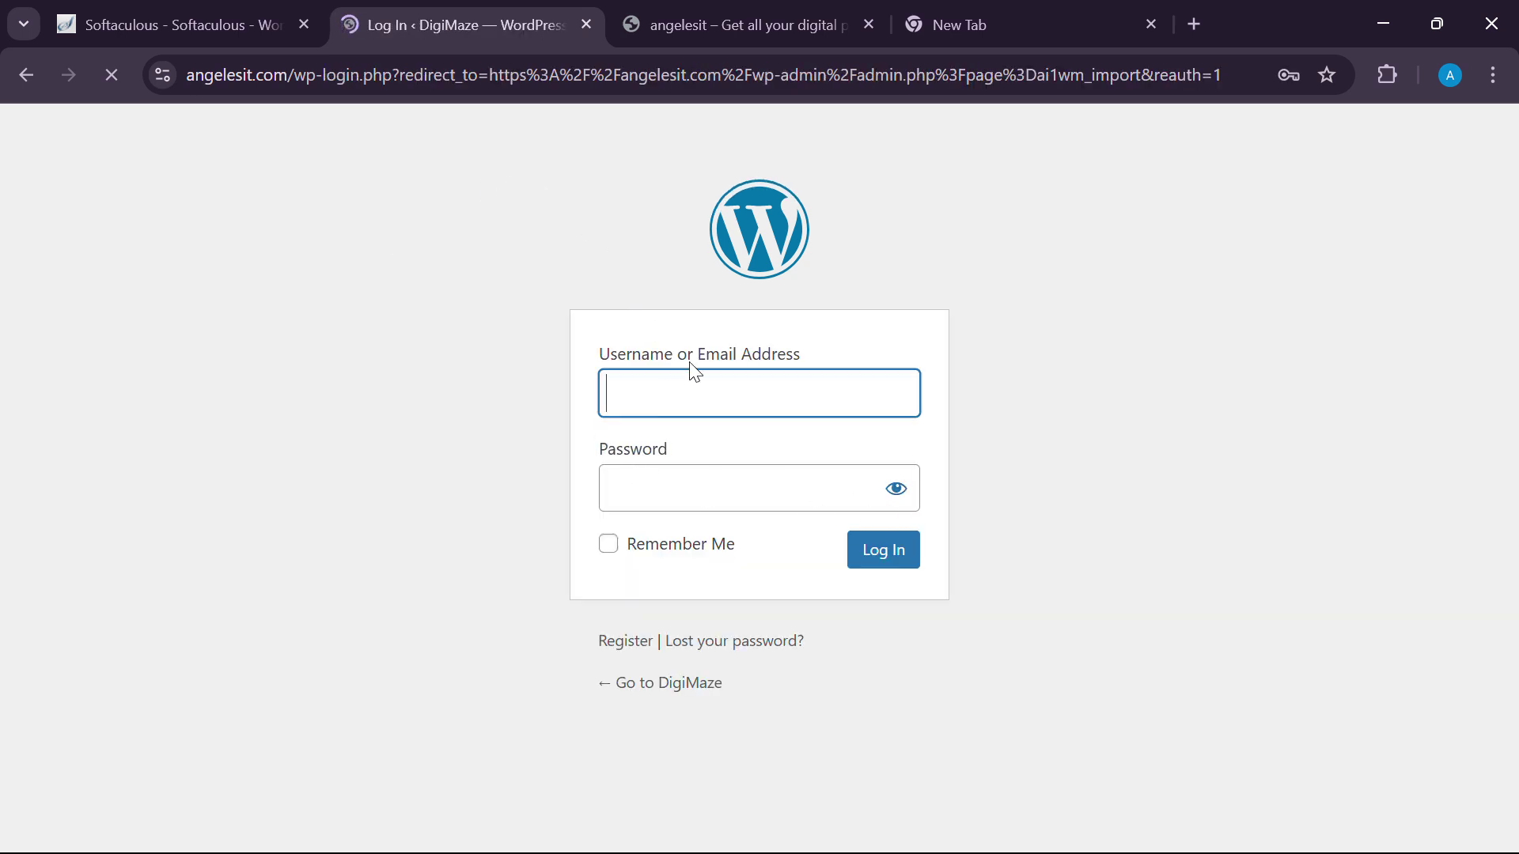
# Try to log in to WordPress with the browser's saved username and password.
pyautogui.click(694, 388)
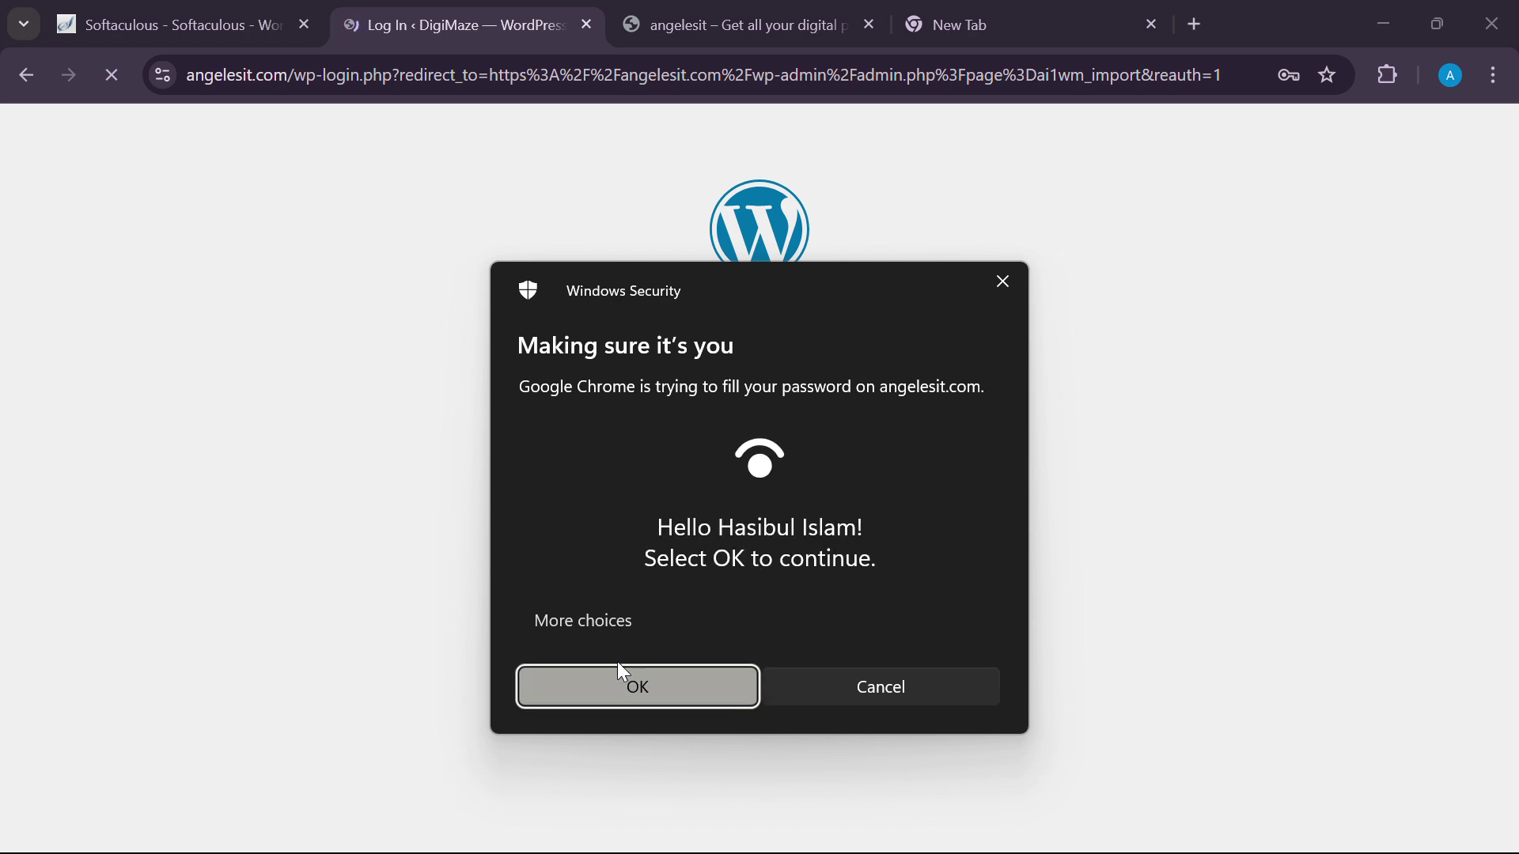
pyautogui.click(615, 681)
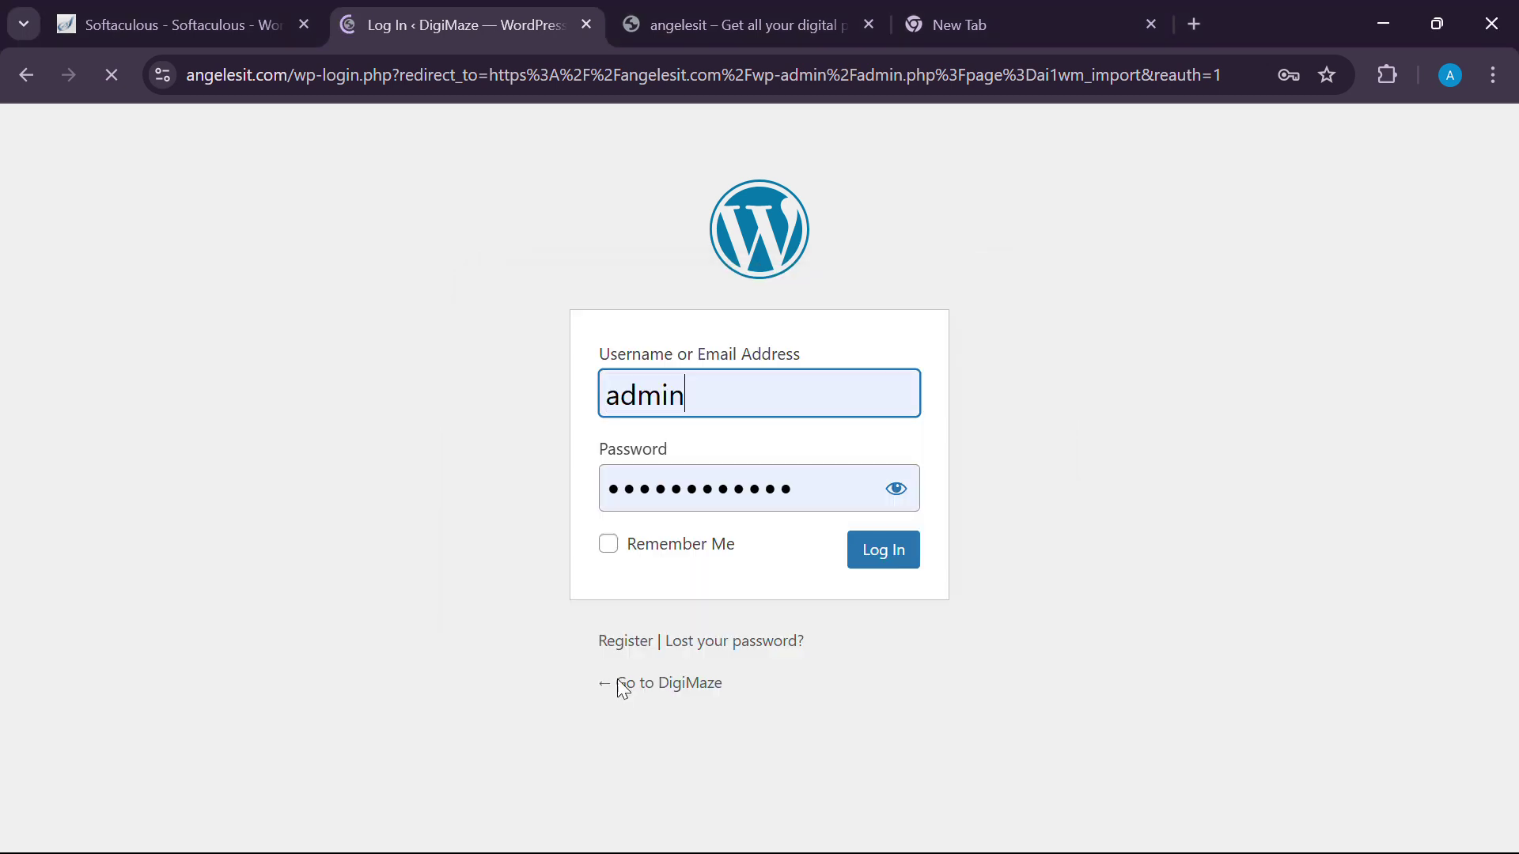
pyautogui.click(868, 558)
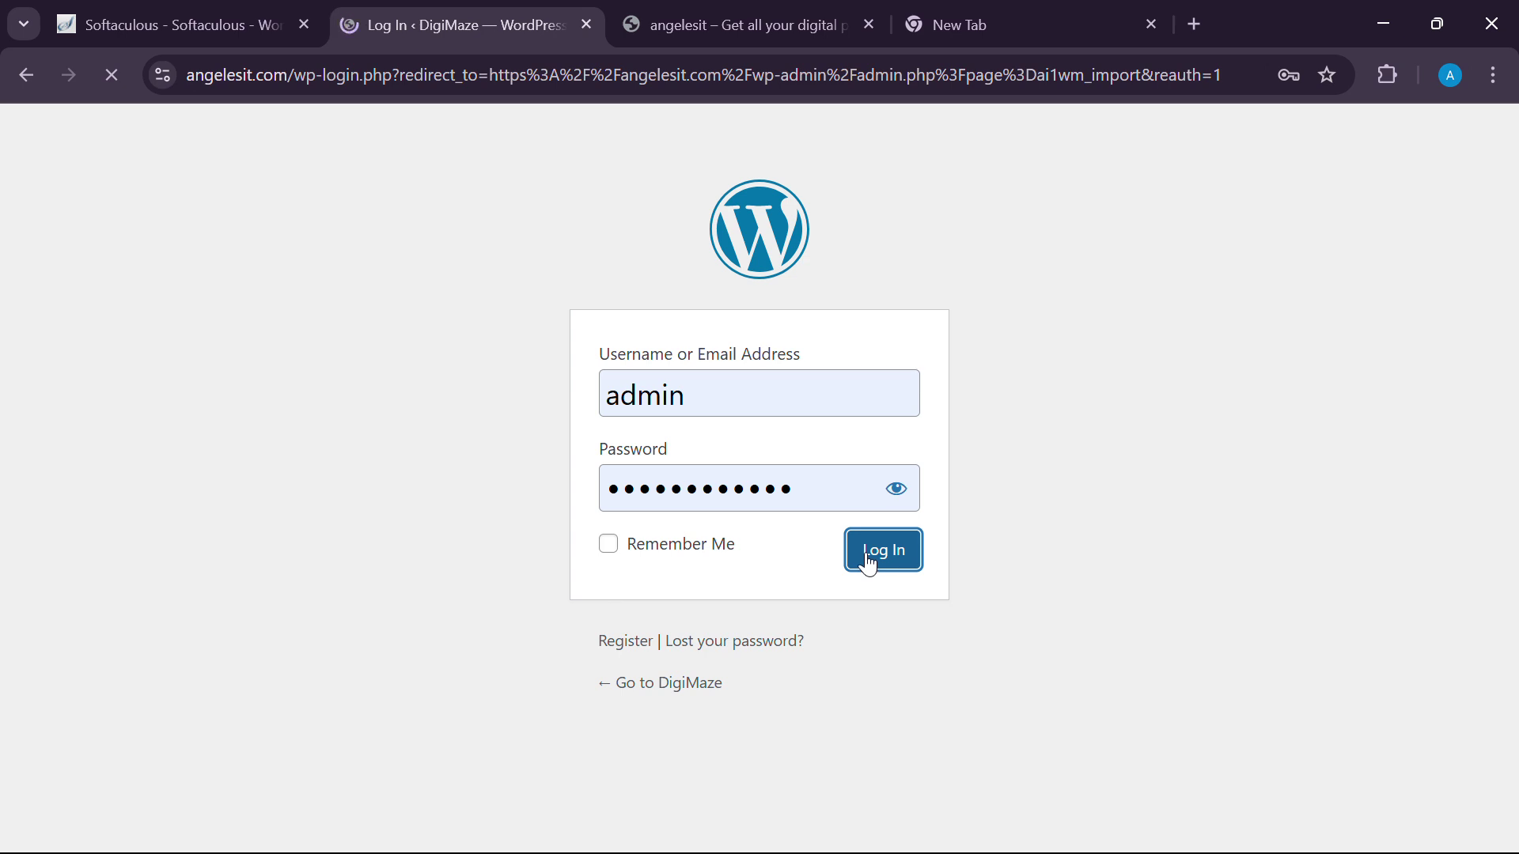
# Open the WordPress admin from the administrative URL on the Softaculous installation page and close the old login tab.
pyautogui.click(198, 26)
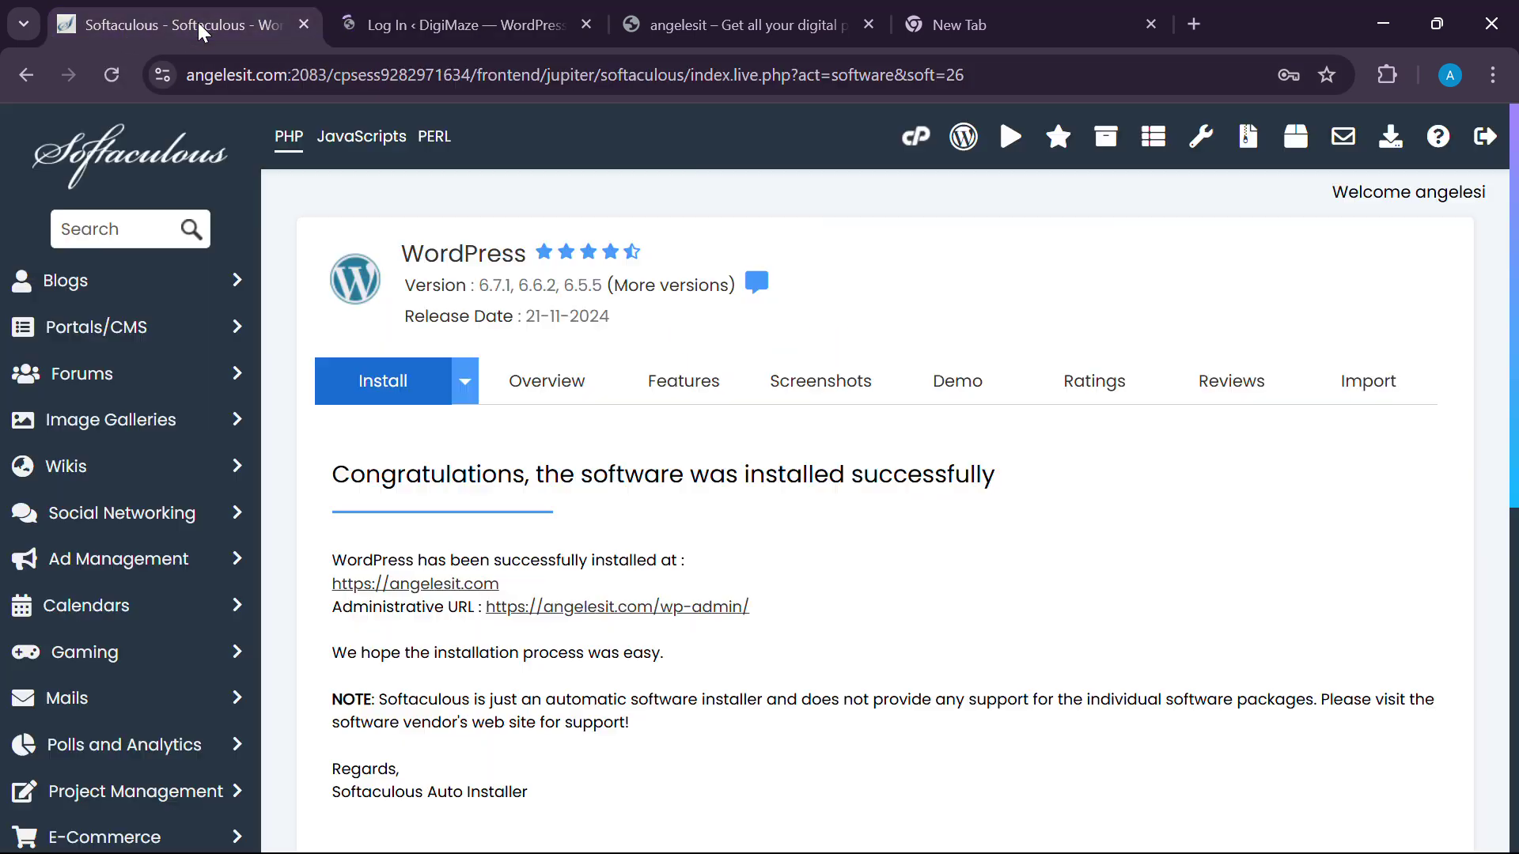
pyautogui.click(656, 609)
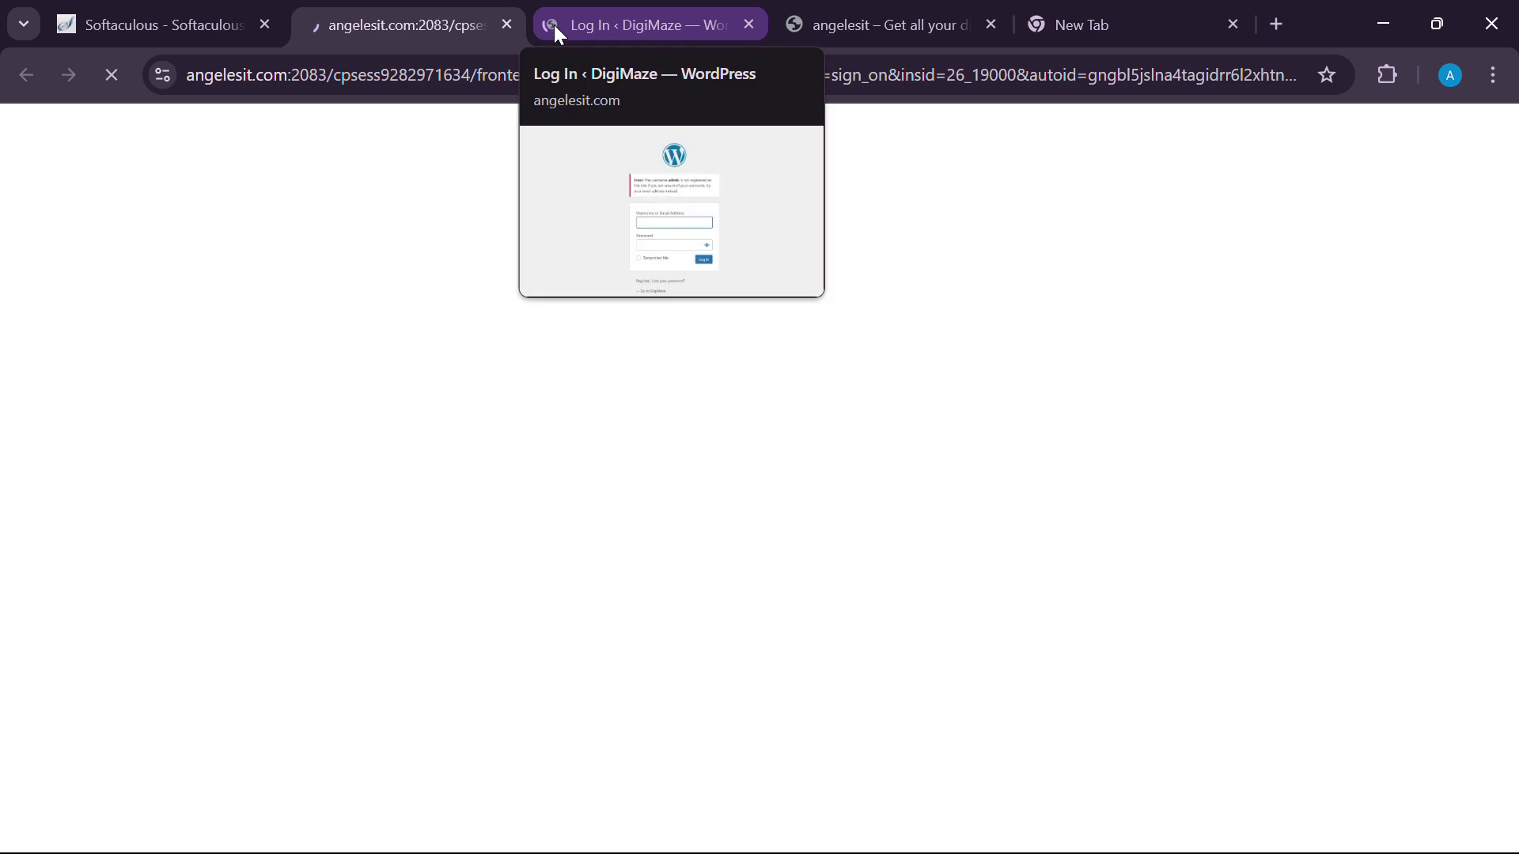
pyautogui.click(560, 31)
pyautogui.middleClick(561, 26)
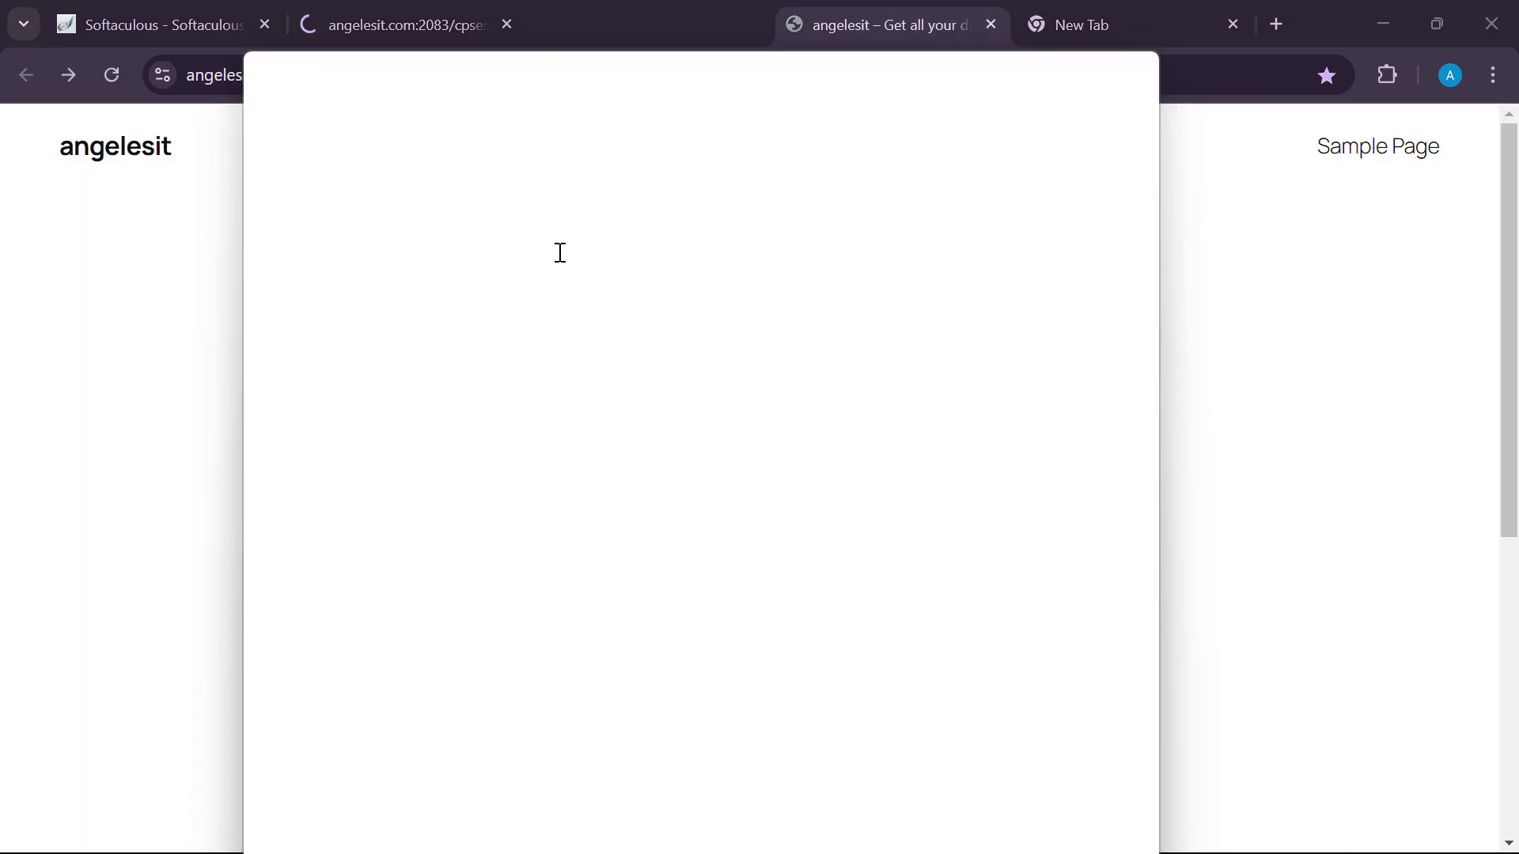
pyautogui.click(1131, 265)
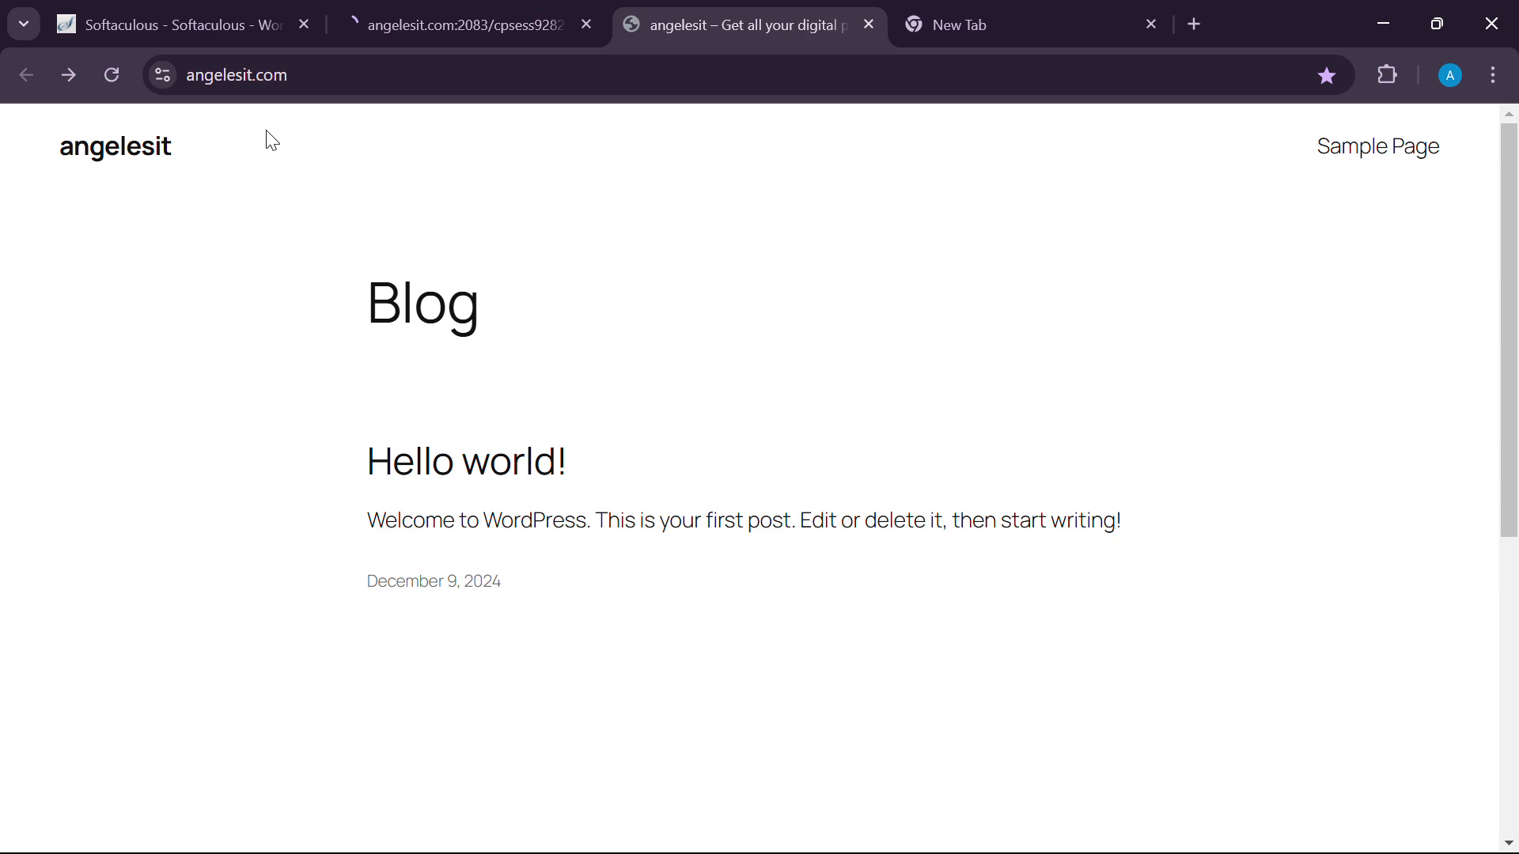
pyautogui.click(451, 14)
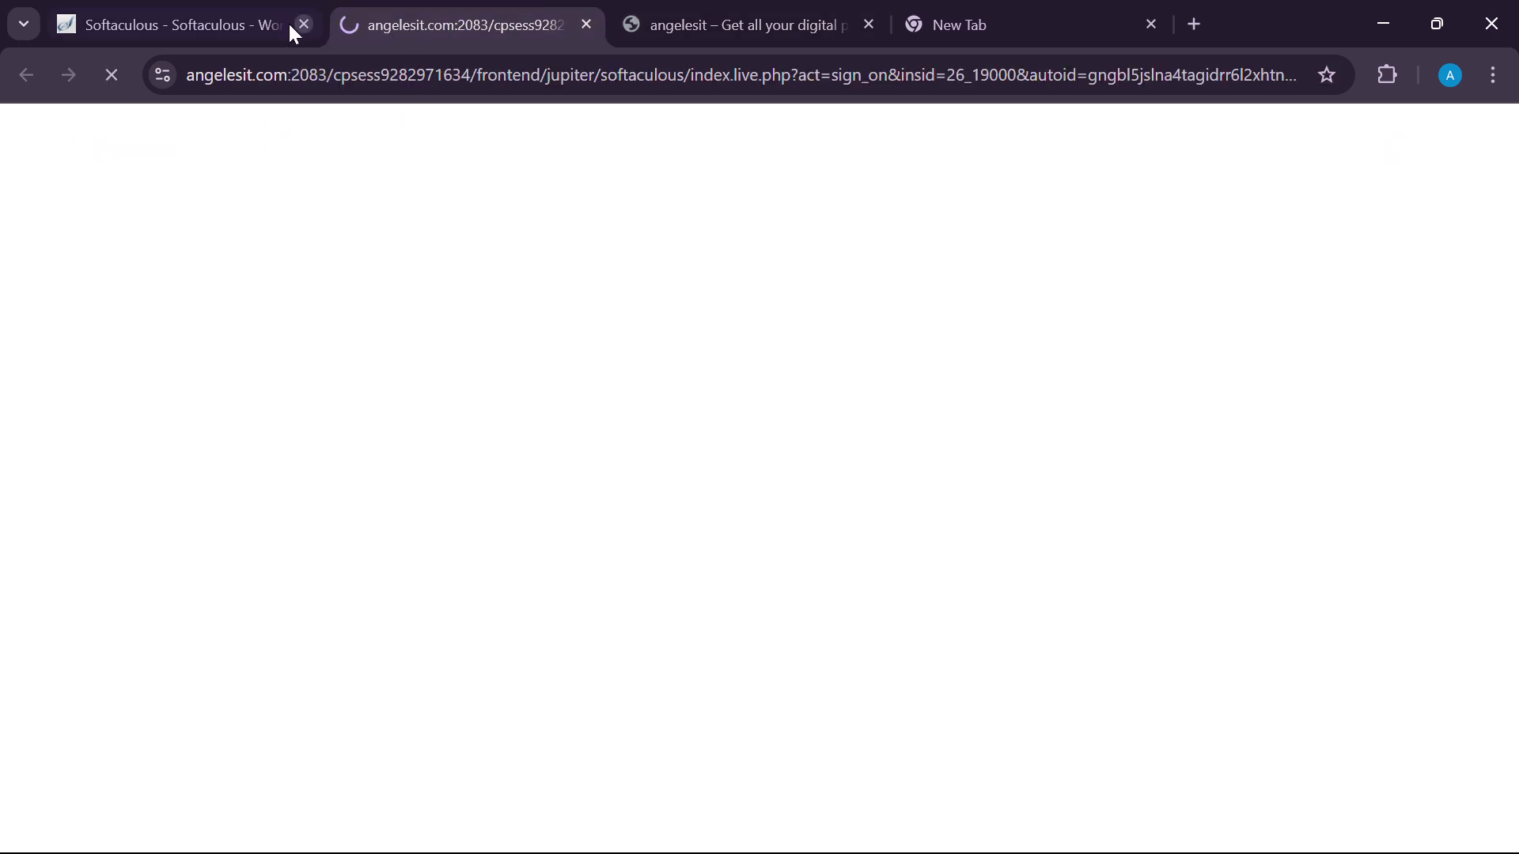
pyautogui.click(207, 24)
pyautogui.click(457, 24)
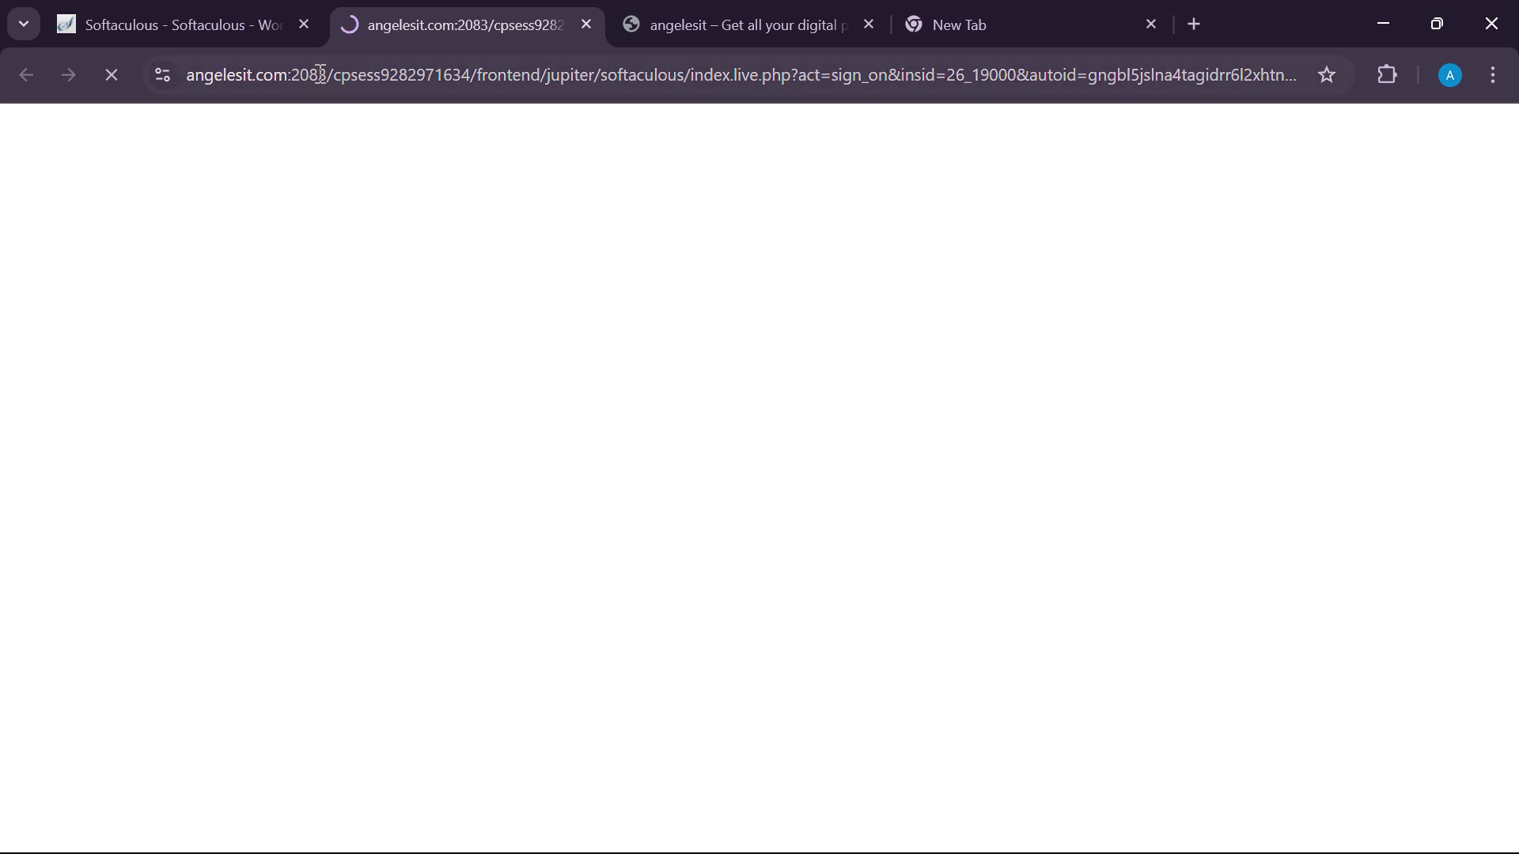
pyautogui.moveTo(289, 74); pyautogui.dragTo(121, 147)
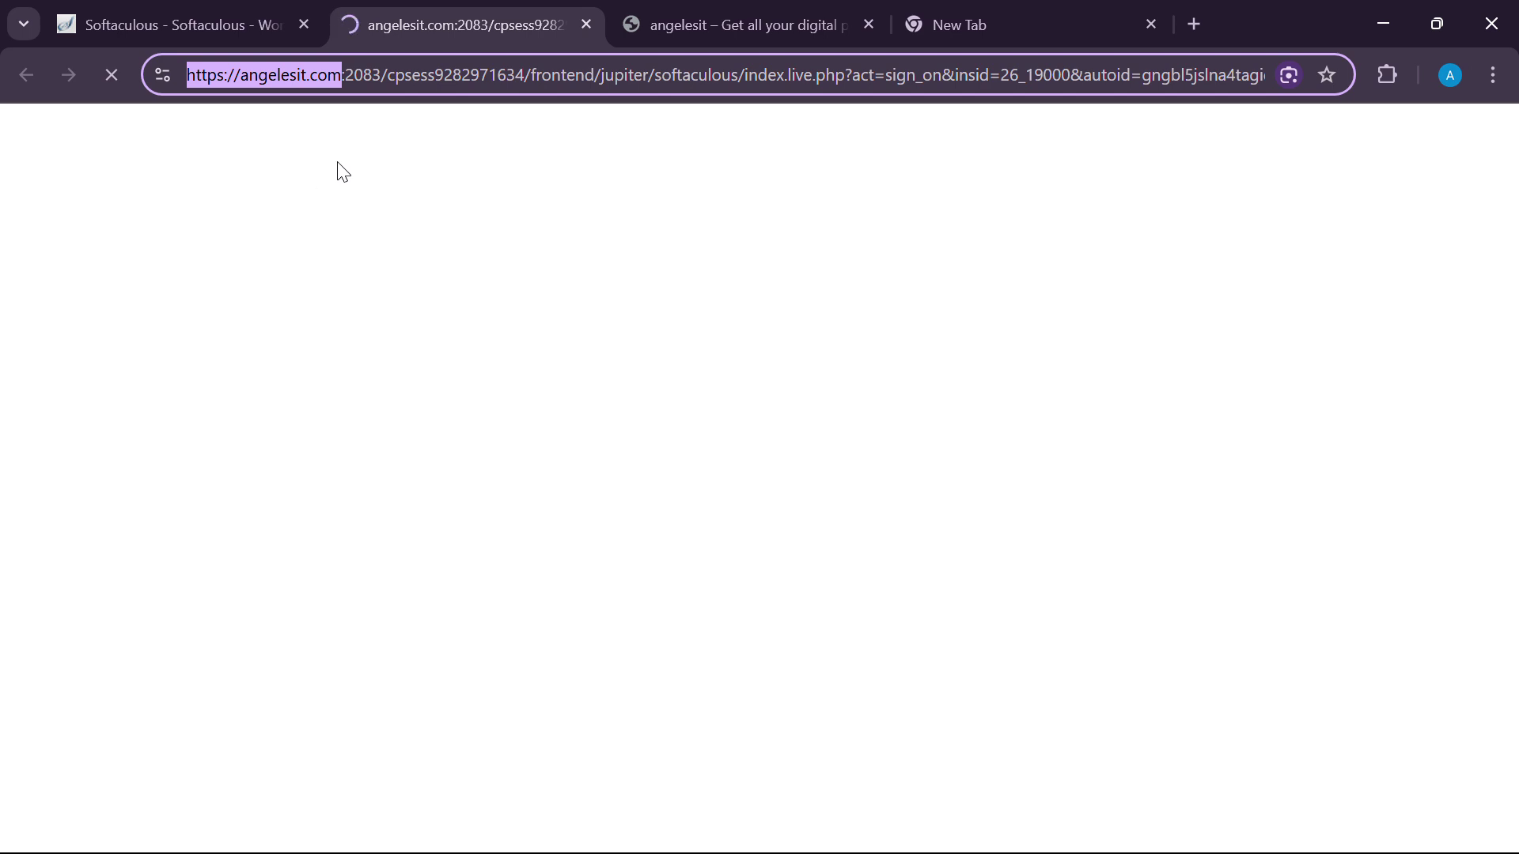
pyautogui.click(1017, 24)
pyautogui.click(398, 76)
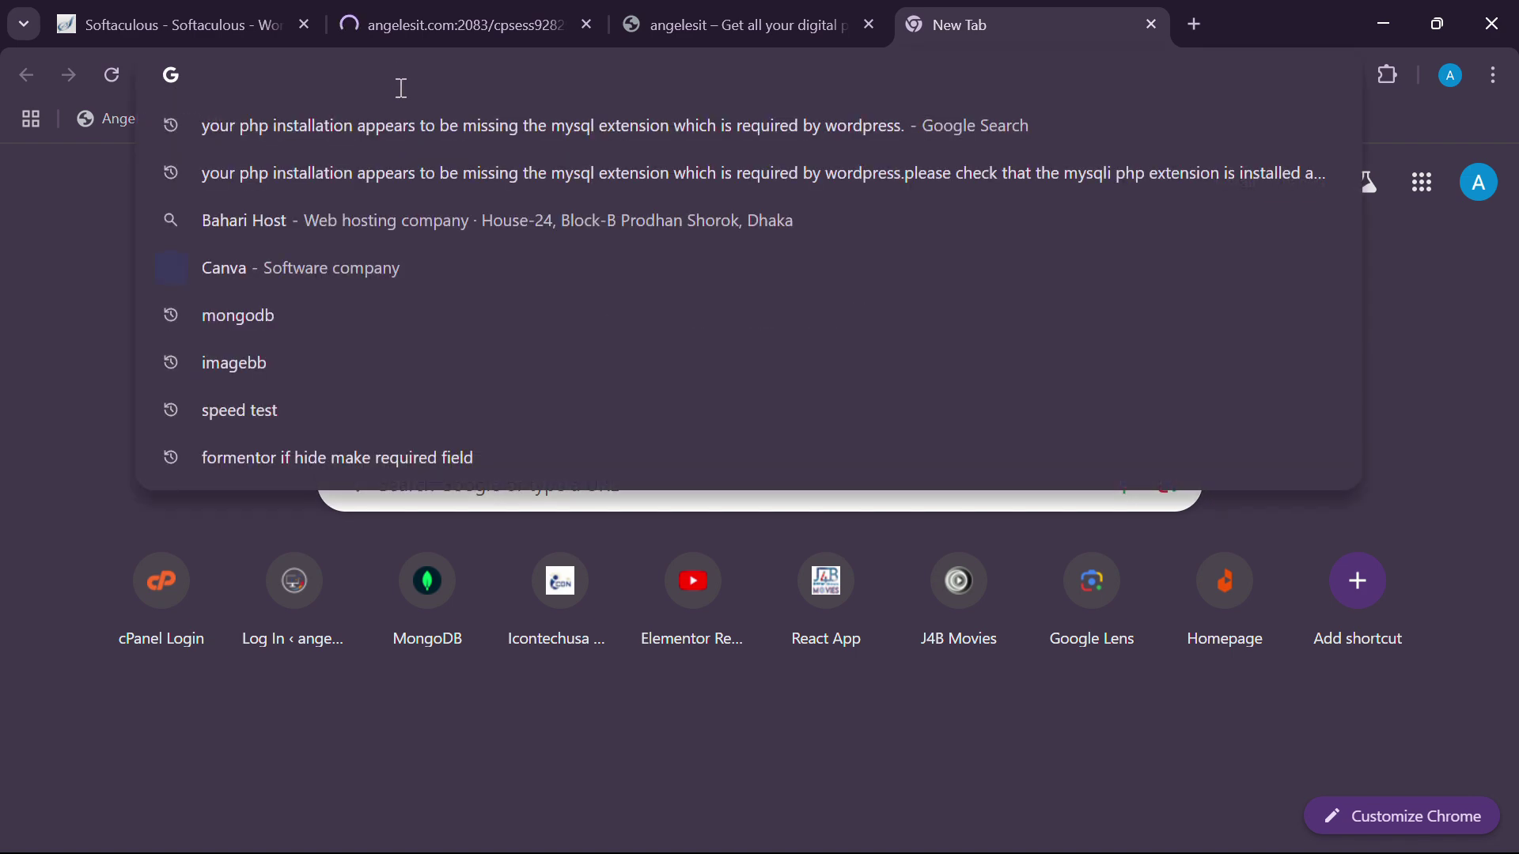
pyautogui.hotkey('ctrl', 'v')
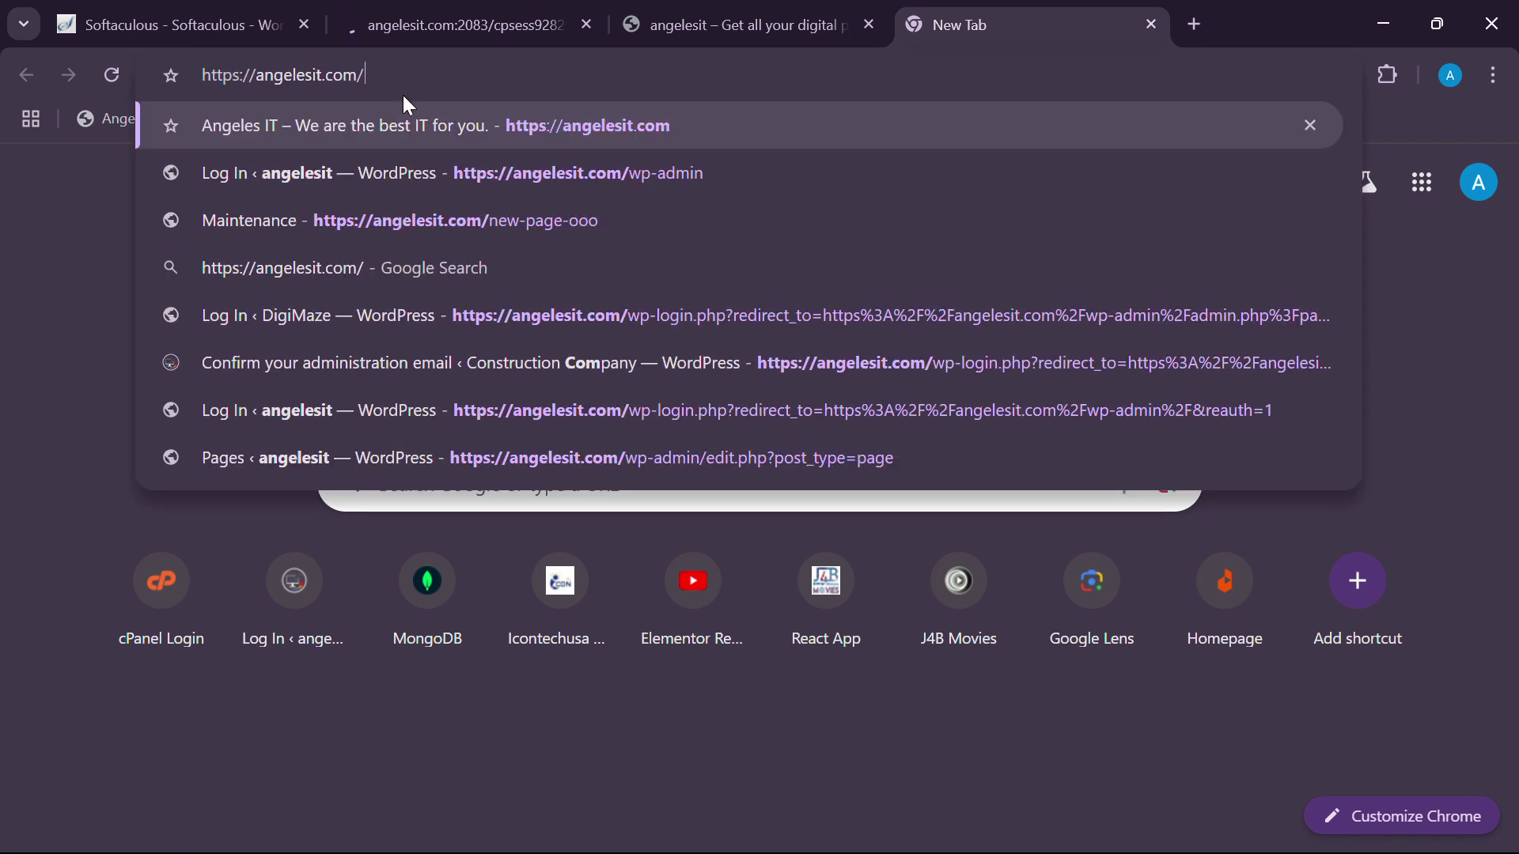
pyautogui.press('Return')
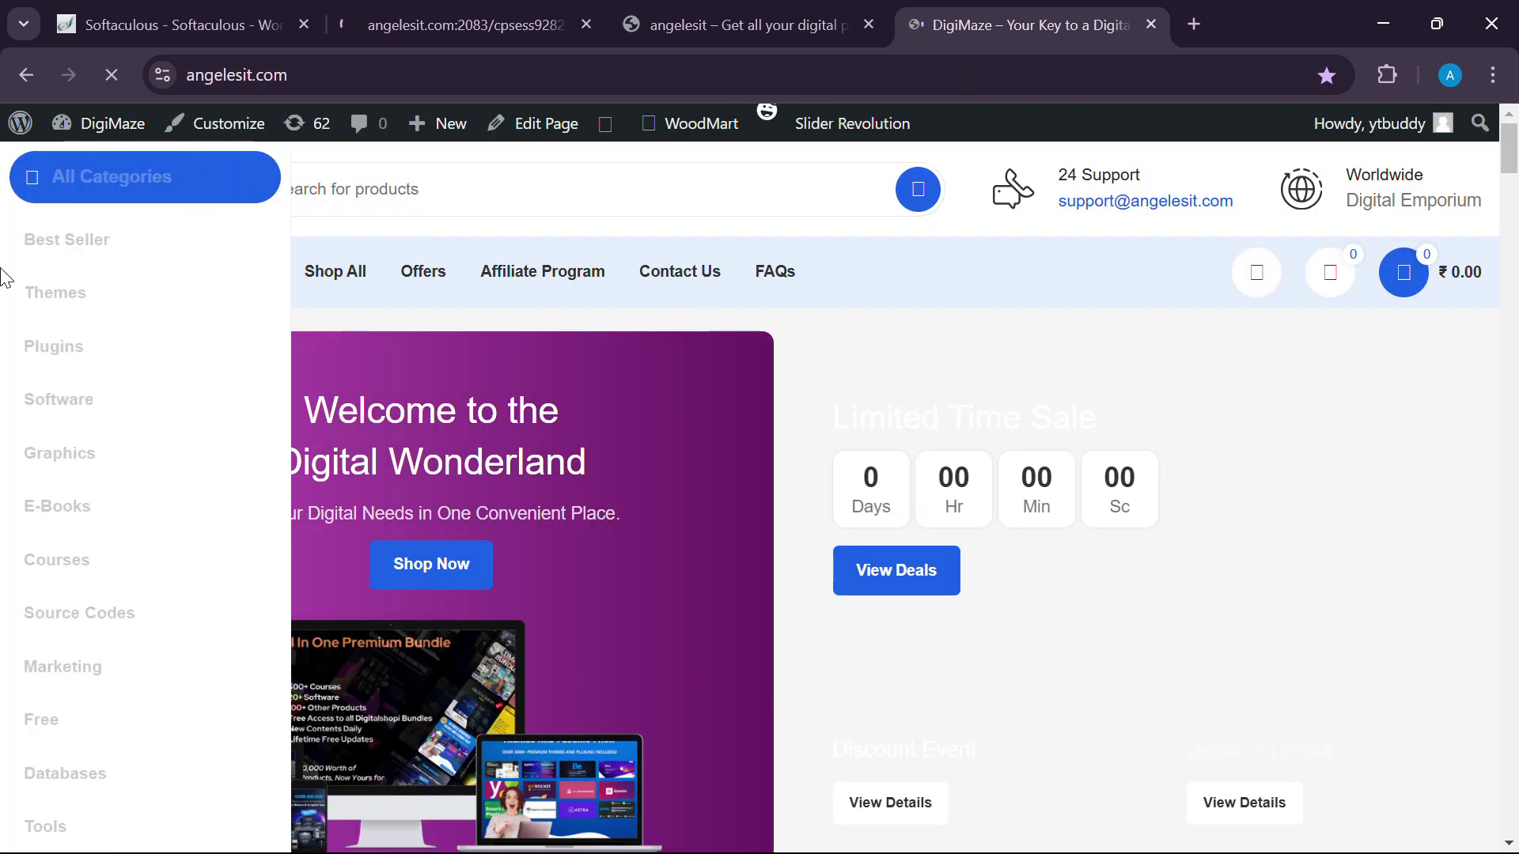
# Examine the imported front page from its banner and product sections to the footer and back up.
pyautogui.scroll(-10, 647, 305)
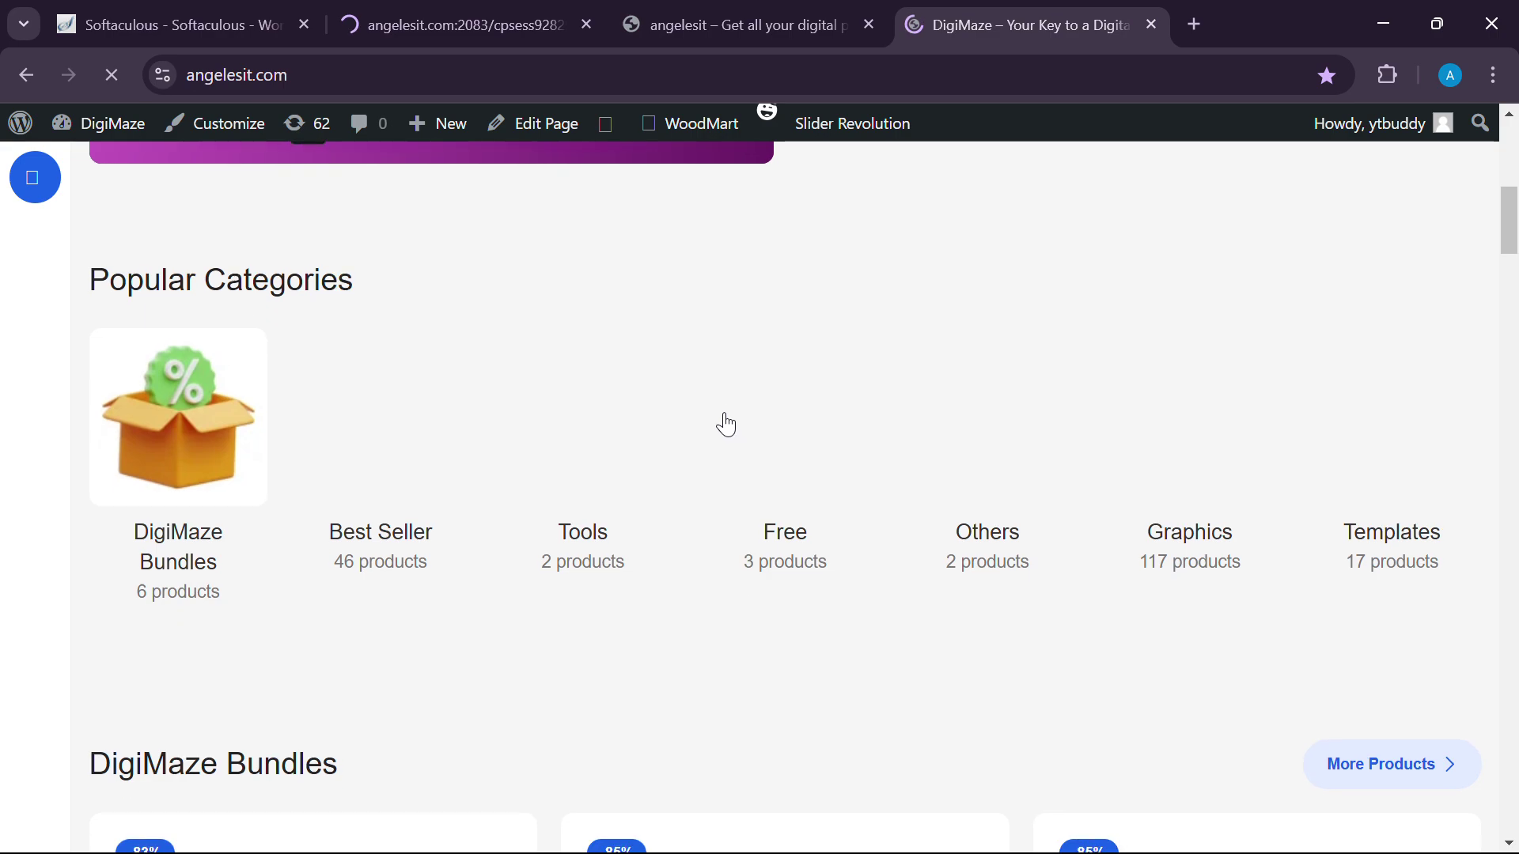
pyautogui.scroll(-20, 590, 514)
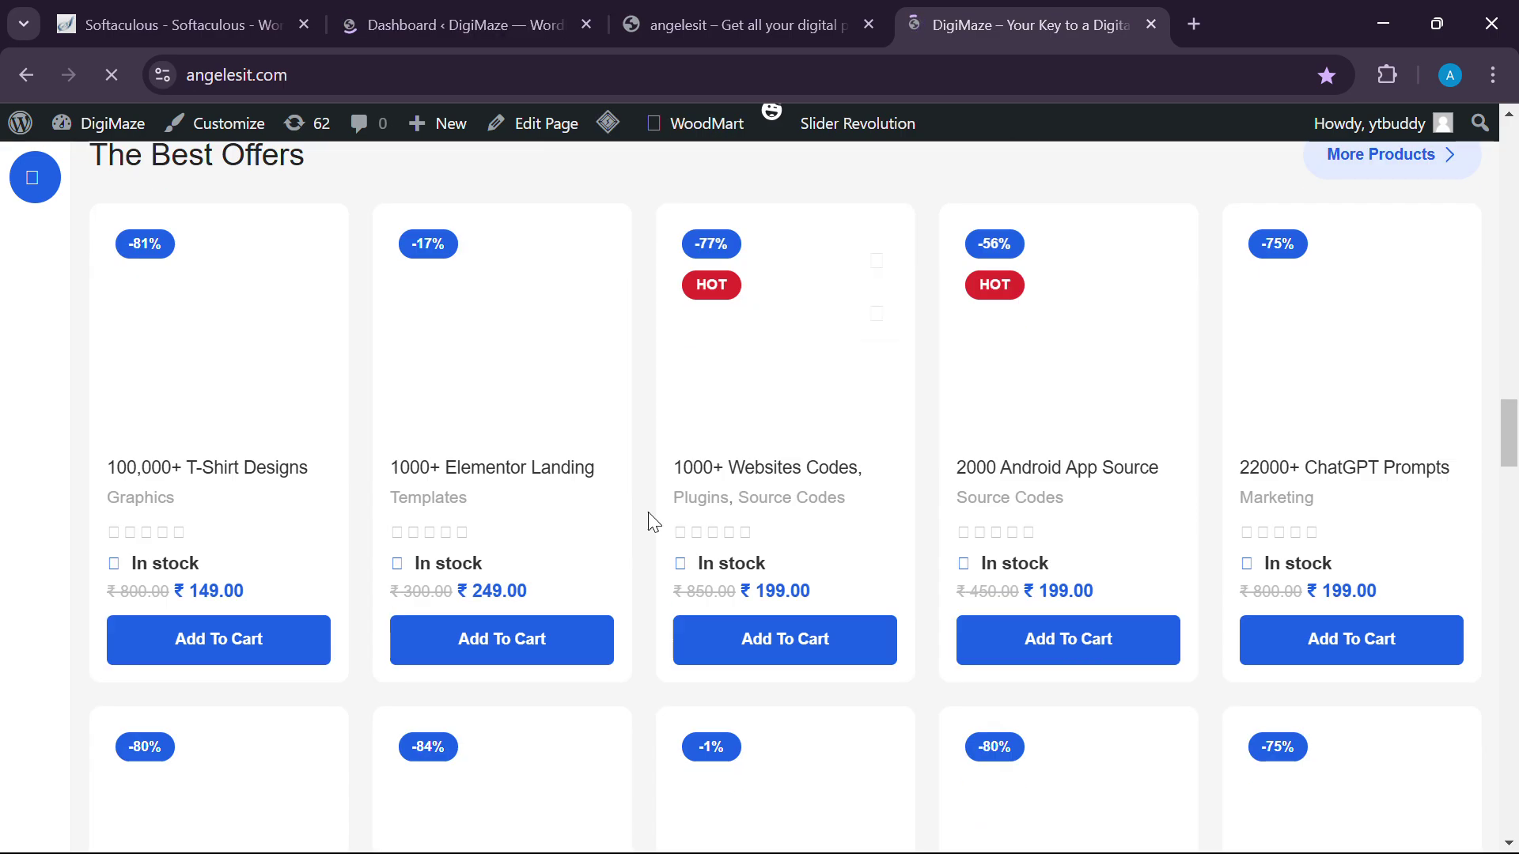
pyautogui.scroll(-20, 862, 536)
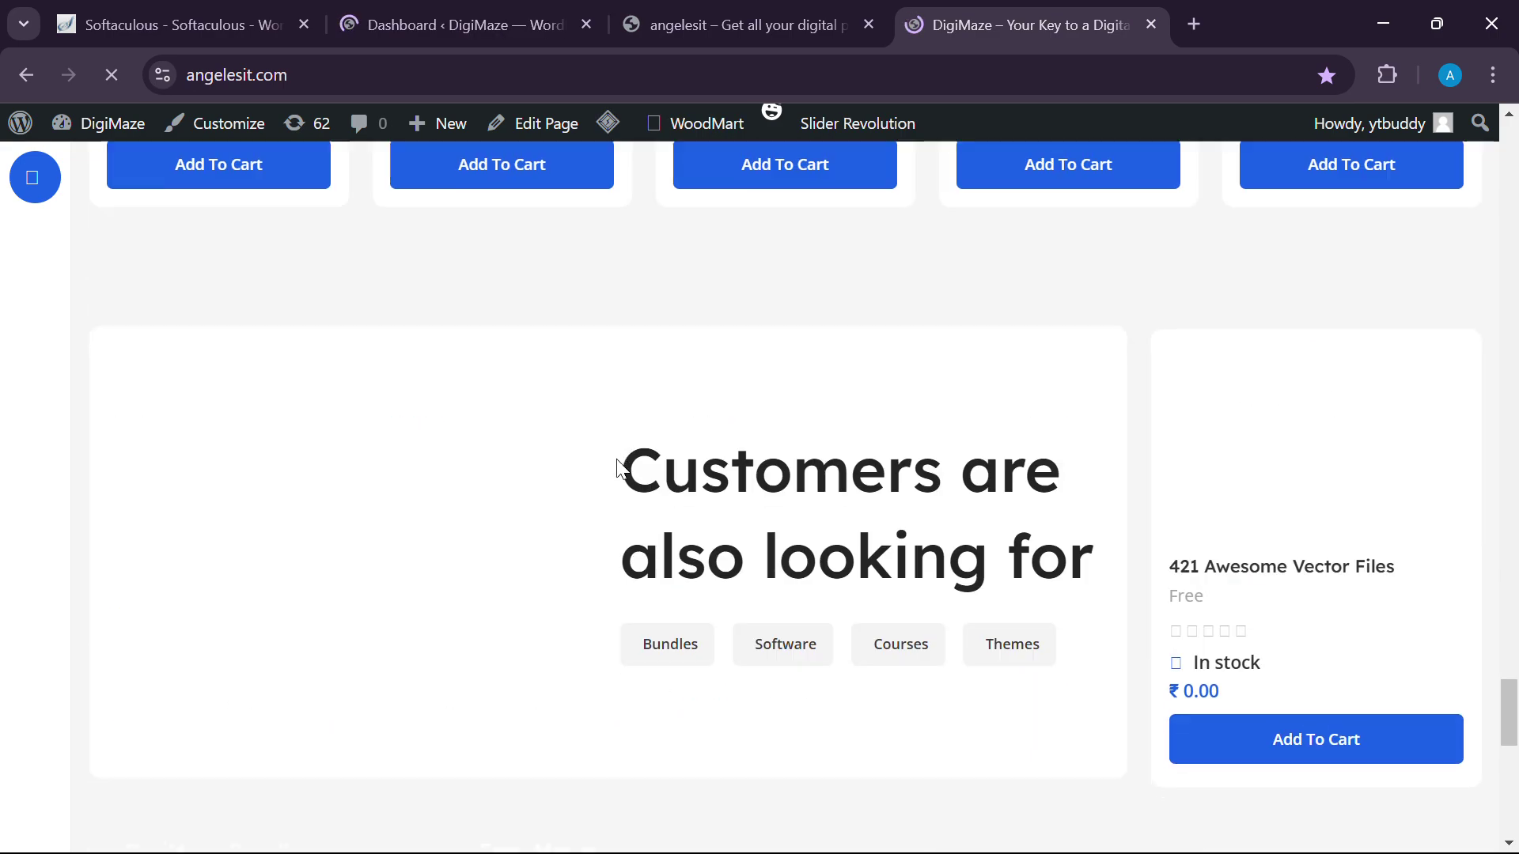
pyautogui.scroll(20, 609, 444)
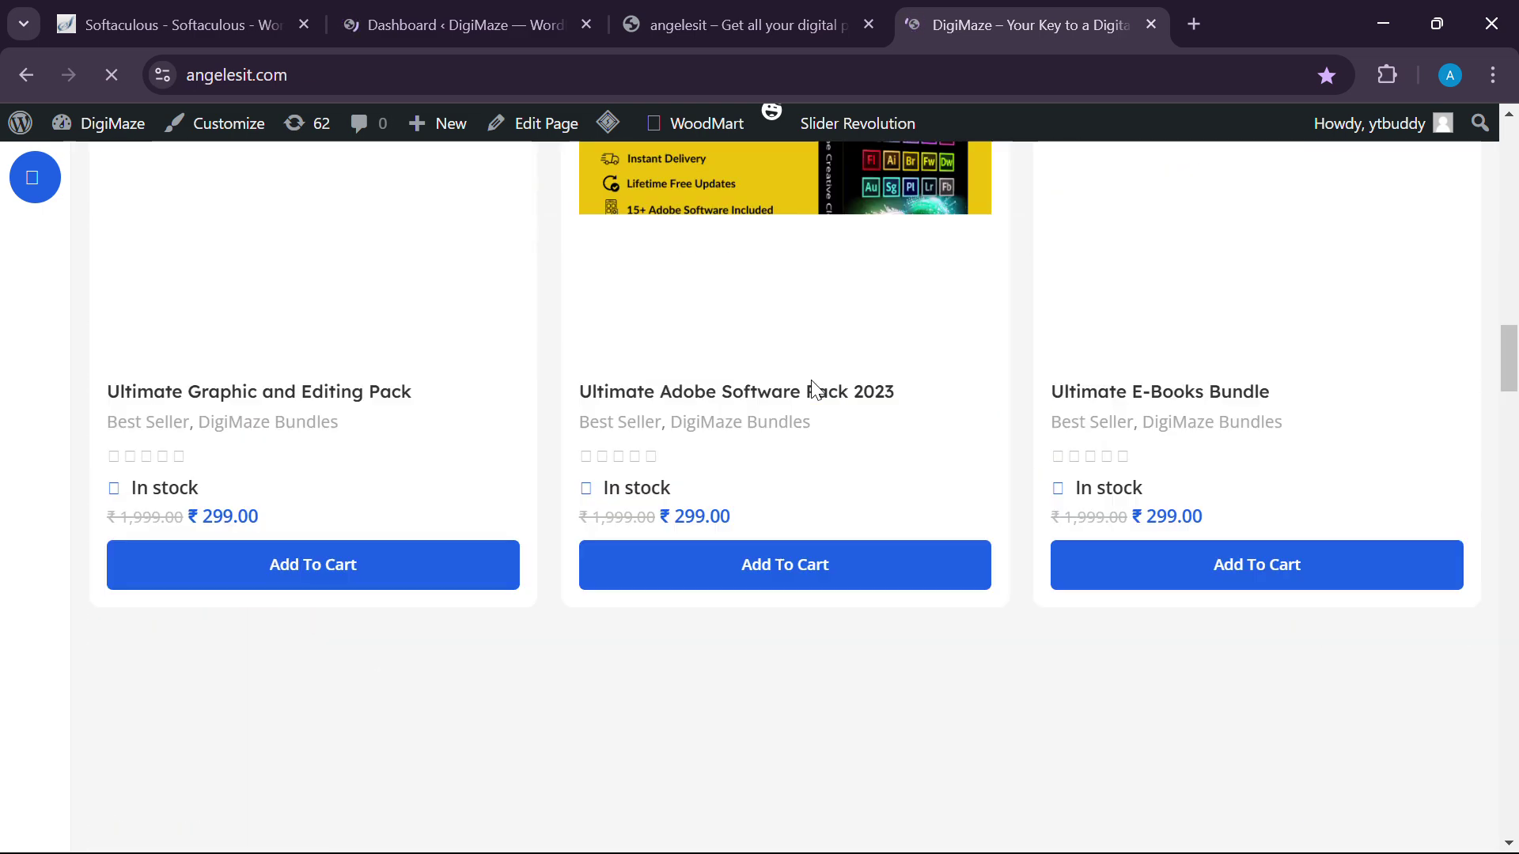
pyautogui.scroll(15, 872, 385)
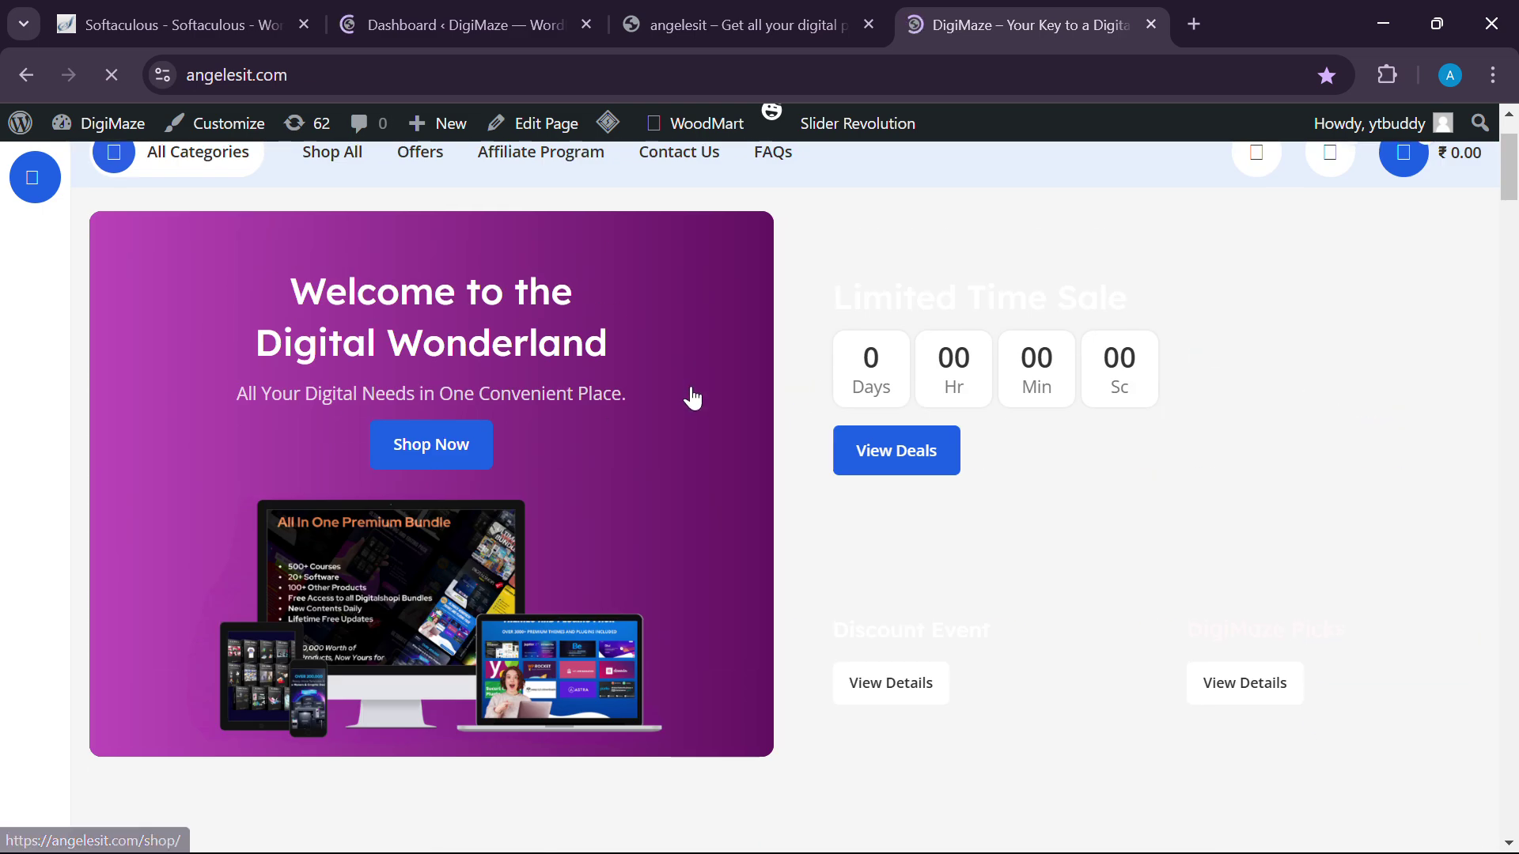
pyautogui.scroll(-12, 878, 390)
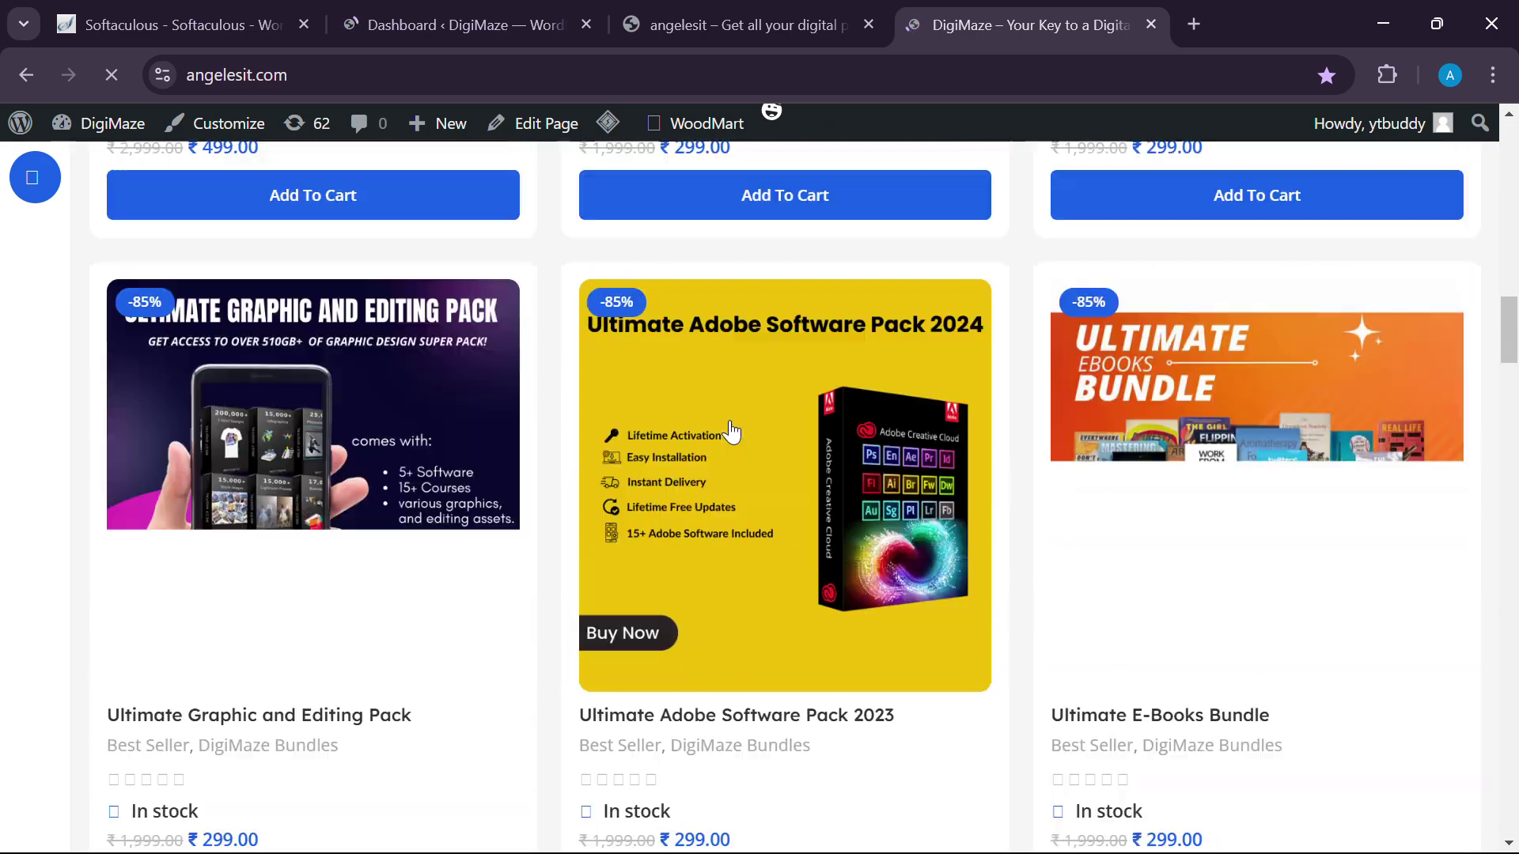
pyautogui.scroll(-18, 734, 467)
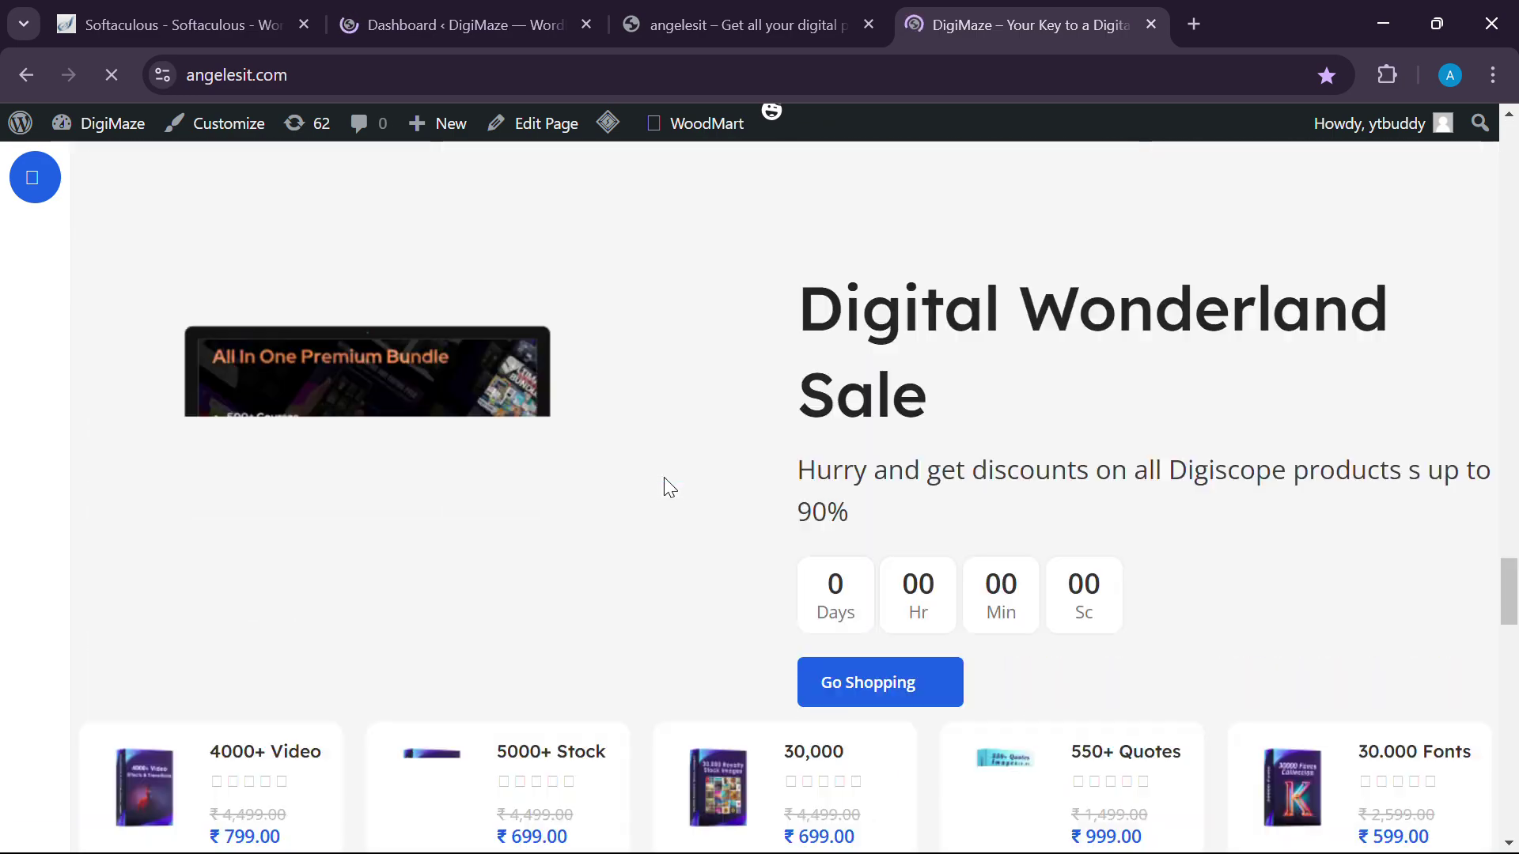
pyautogui.scroll(-12, 538, 454)
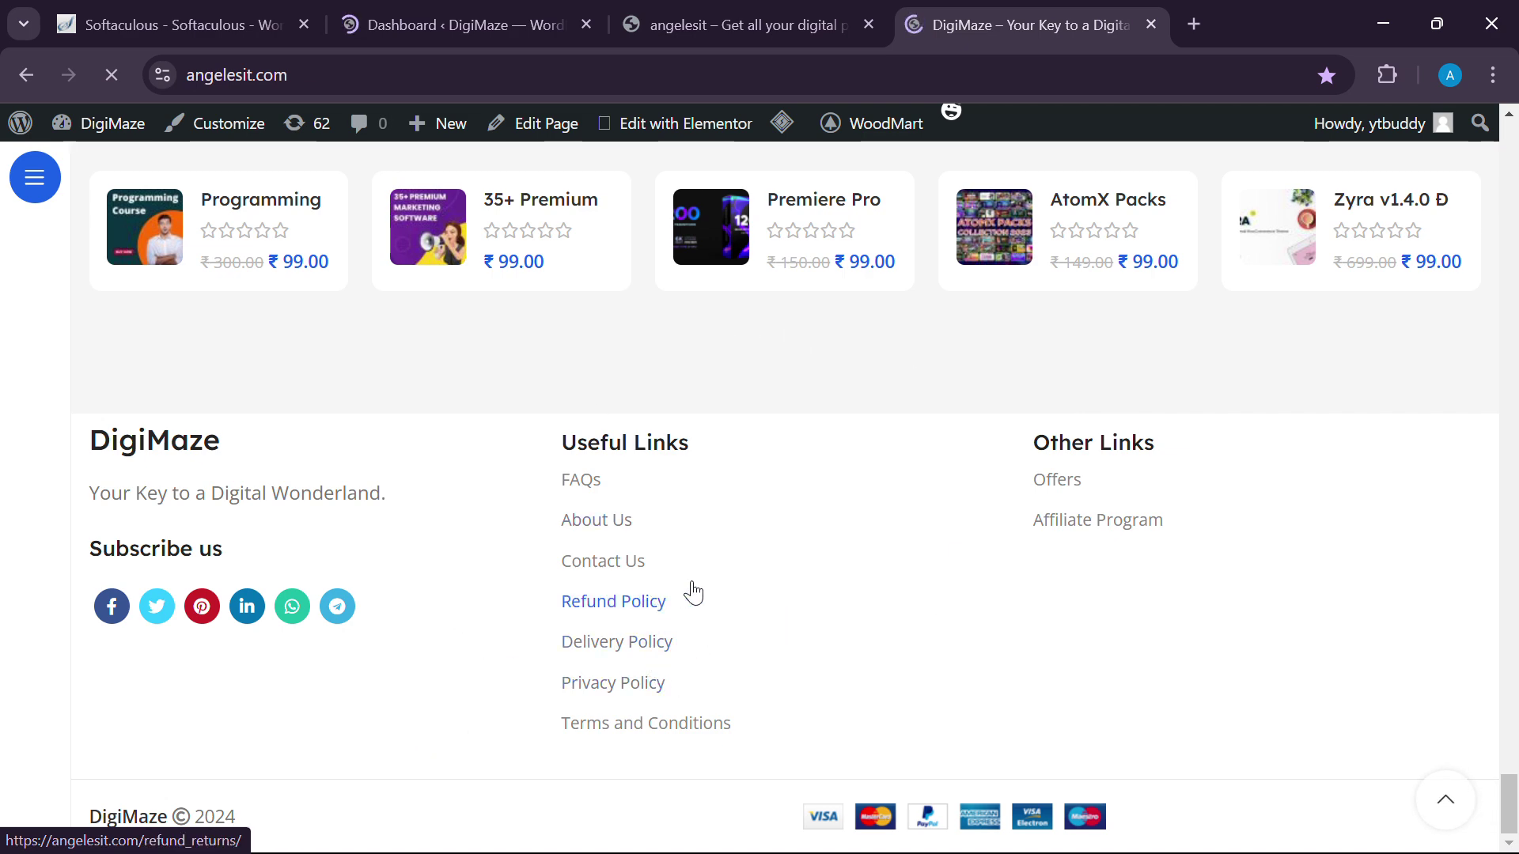
pyautogui.scroll(20, 730, 587)
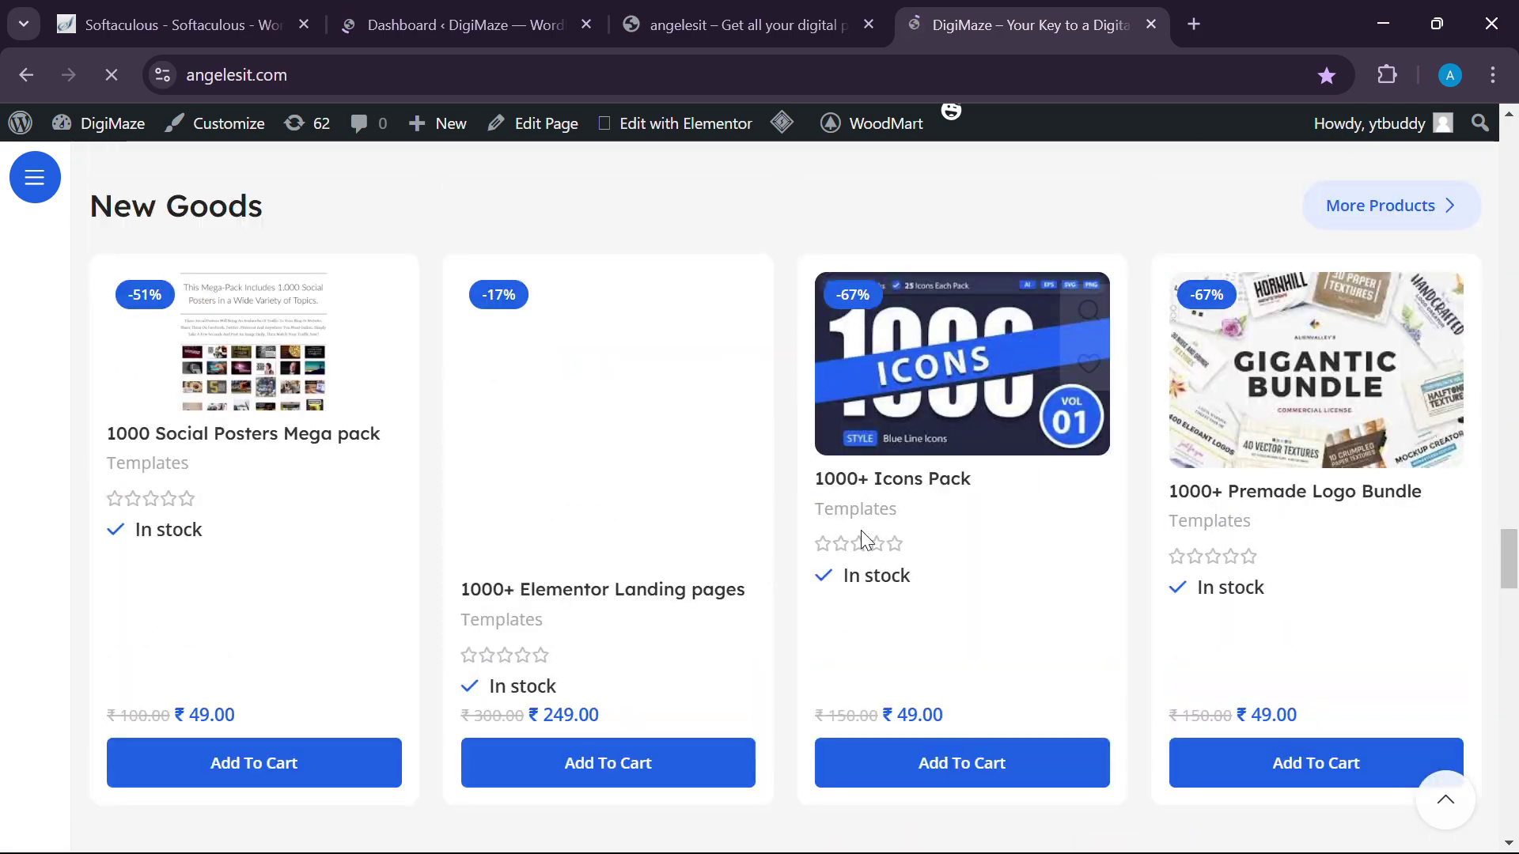
pyautogui.scroll(12, 696, 395)
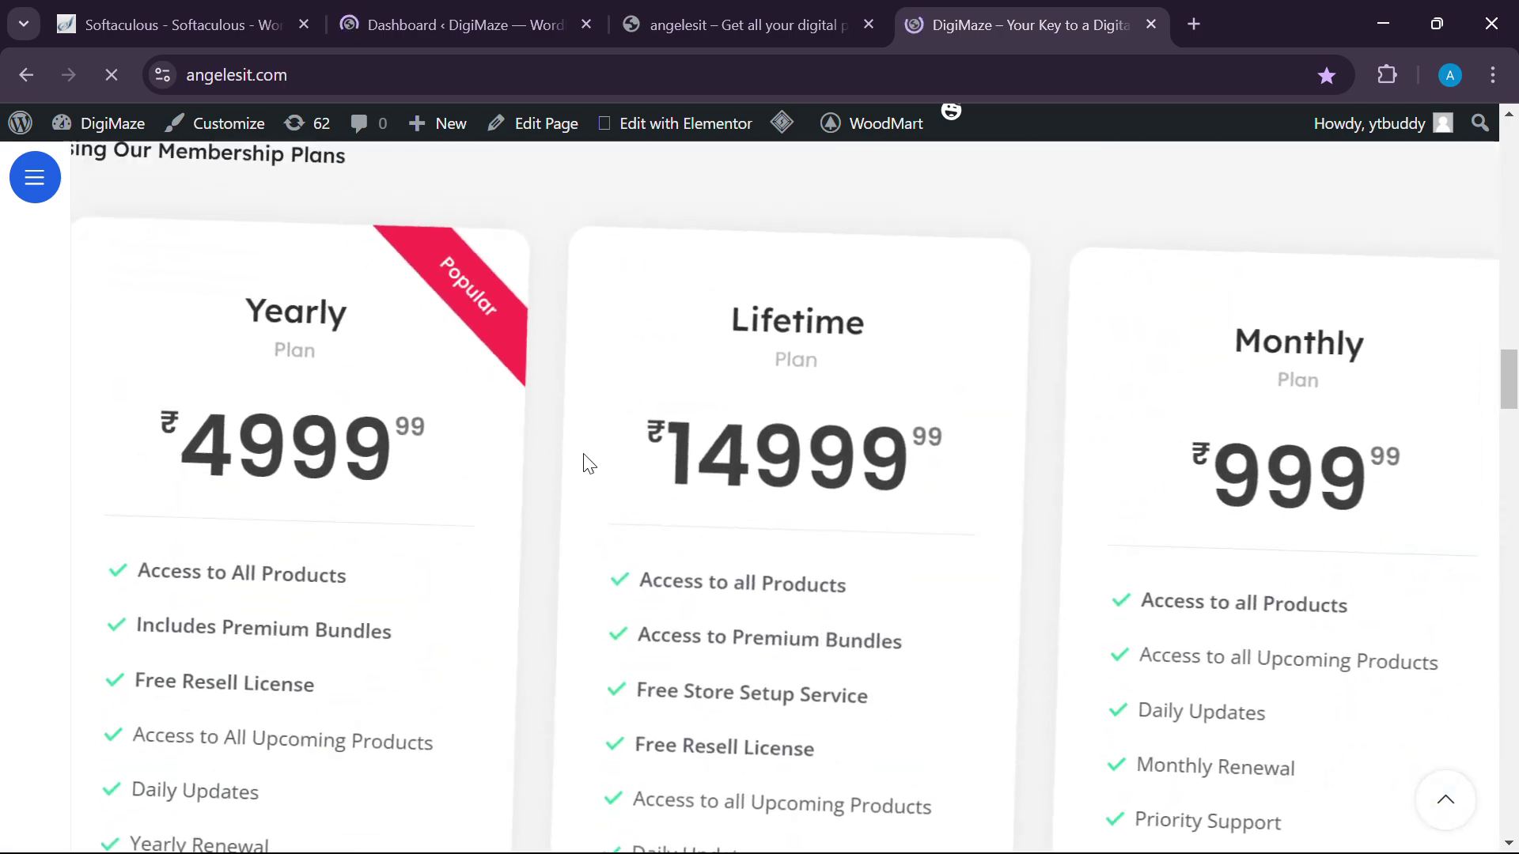
pyautogui.scroll(15, 924, 526)
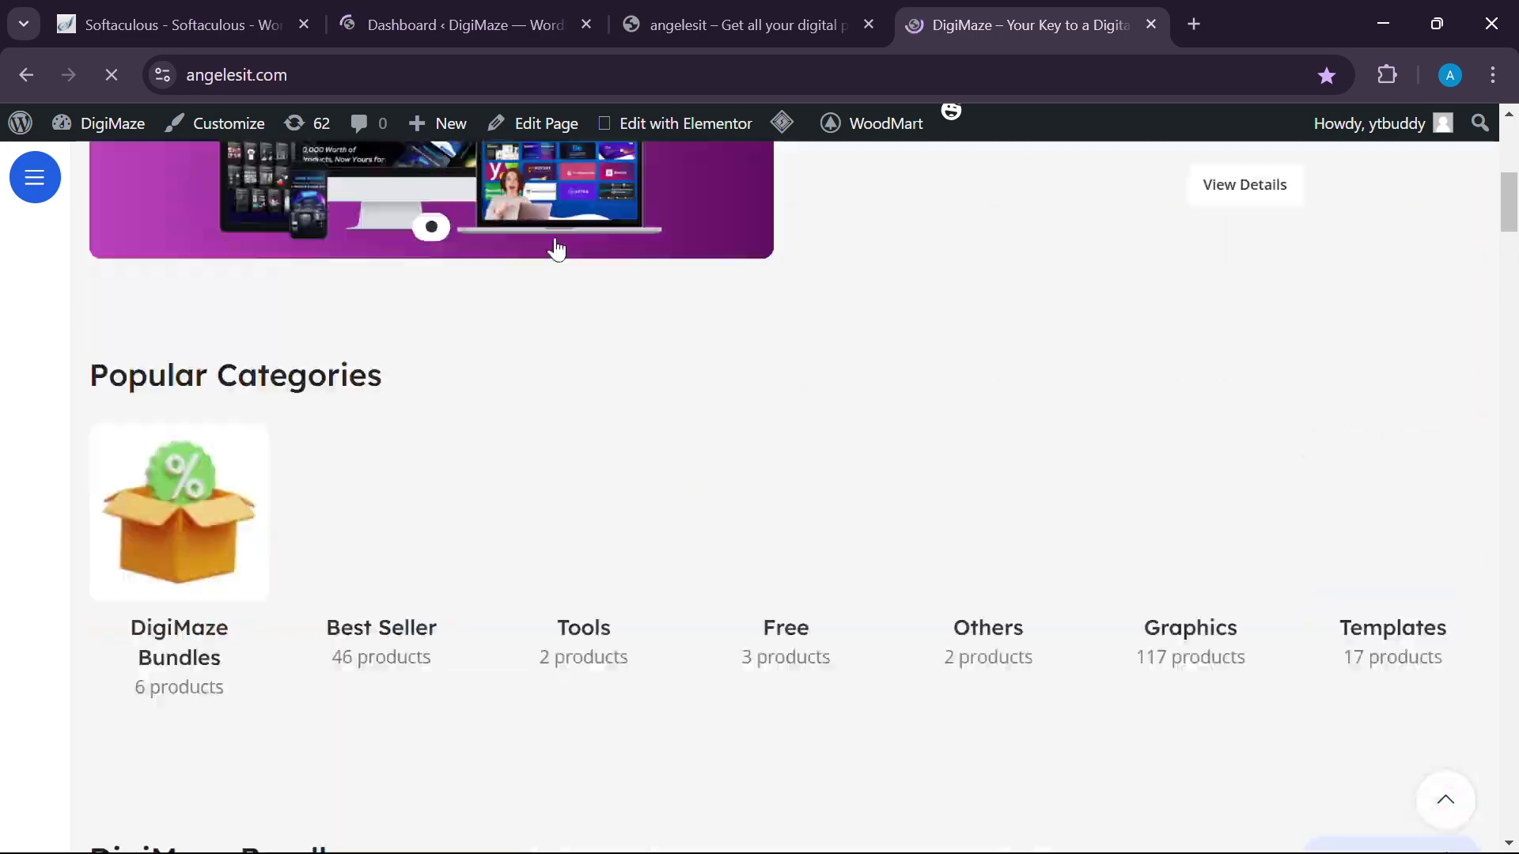
# Look through the imported site's WordPress dashboard and its admin sections, including the All-in-One WP Migration options.
pyautogui.click(221, 25)
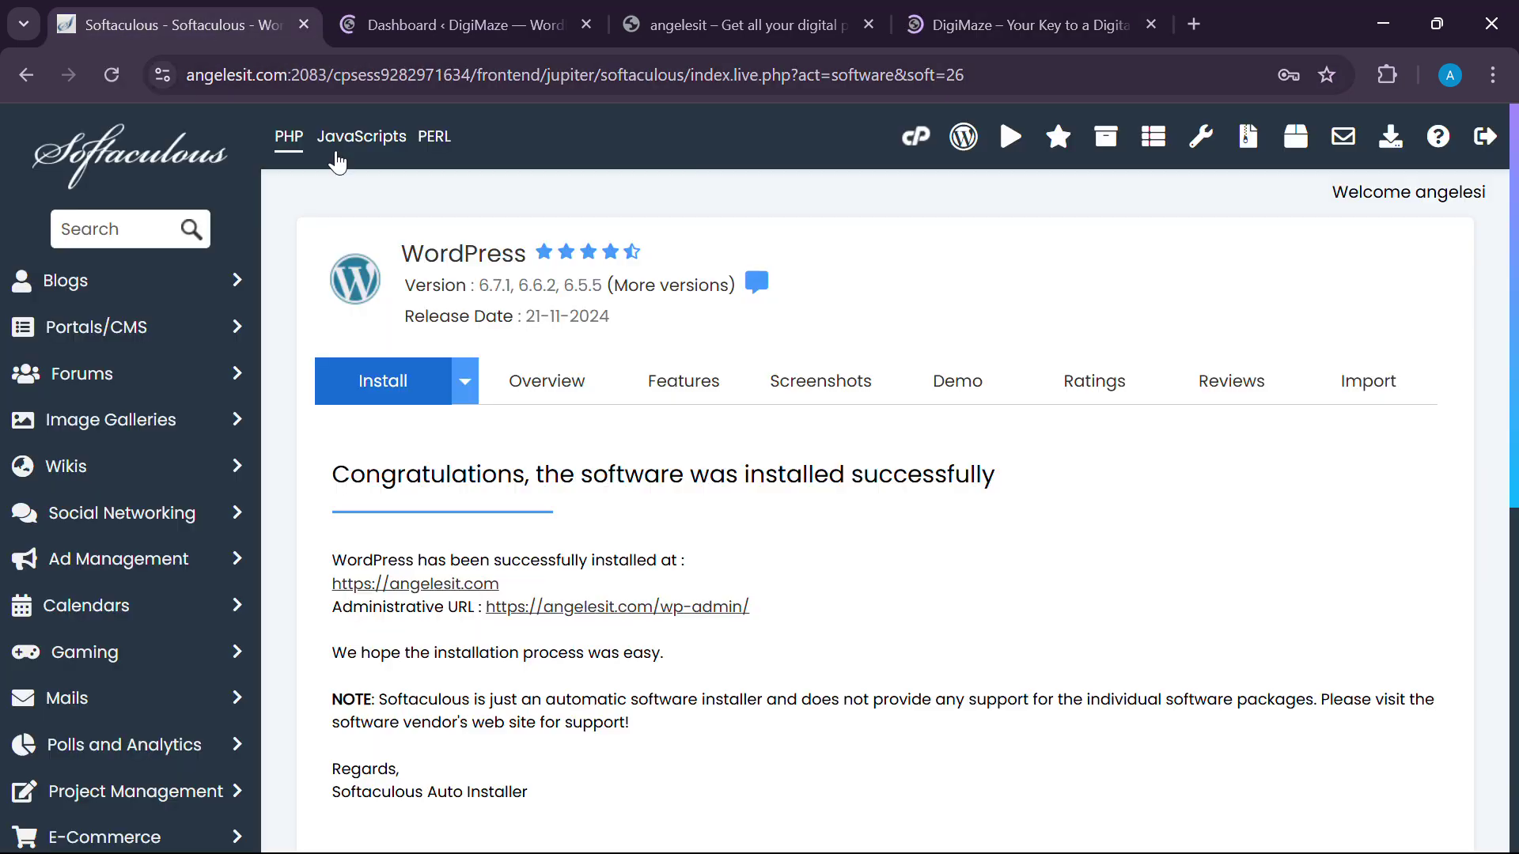
pyautogui.click(372, 25)
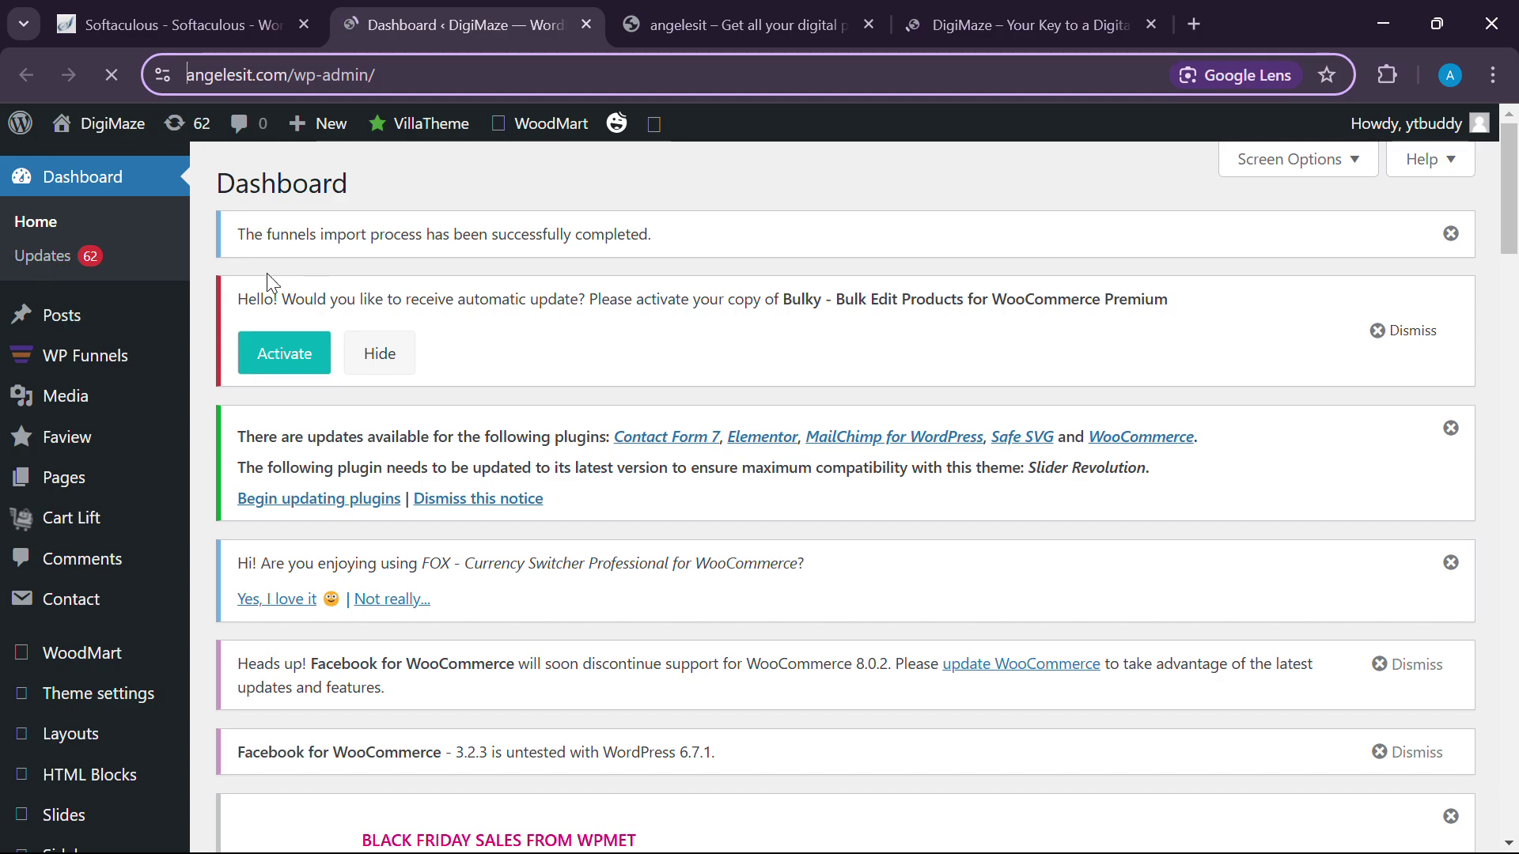
pyautogui.scroll(-10, 102, 610)
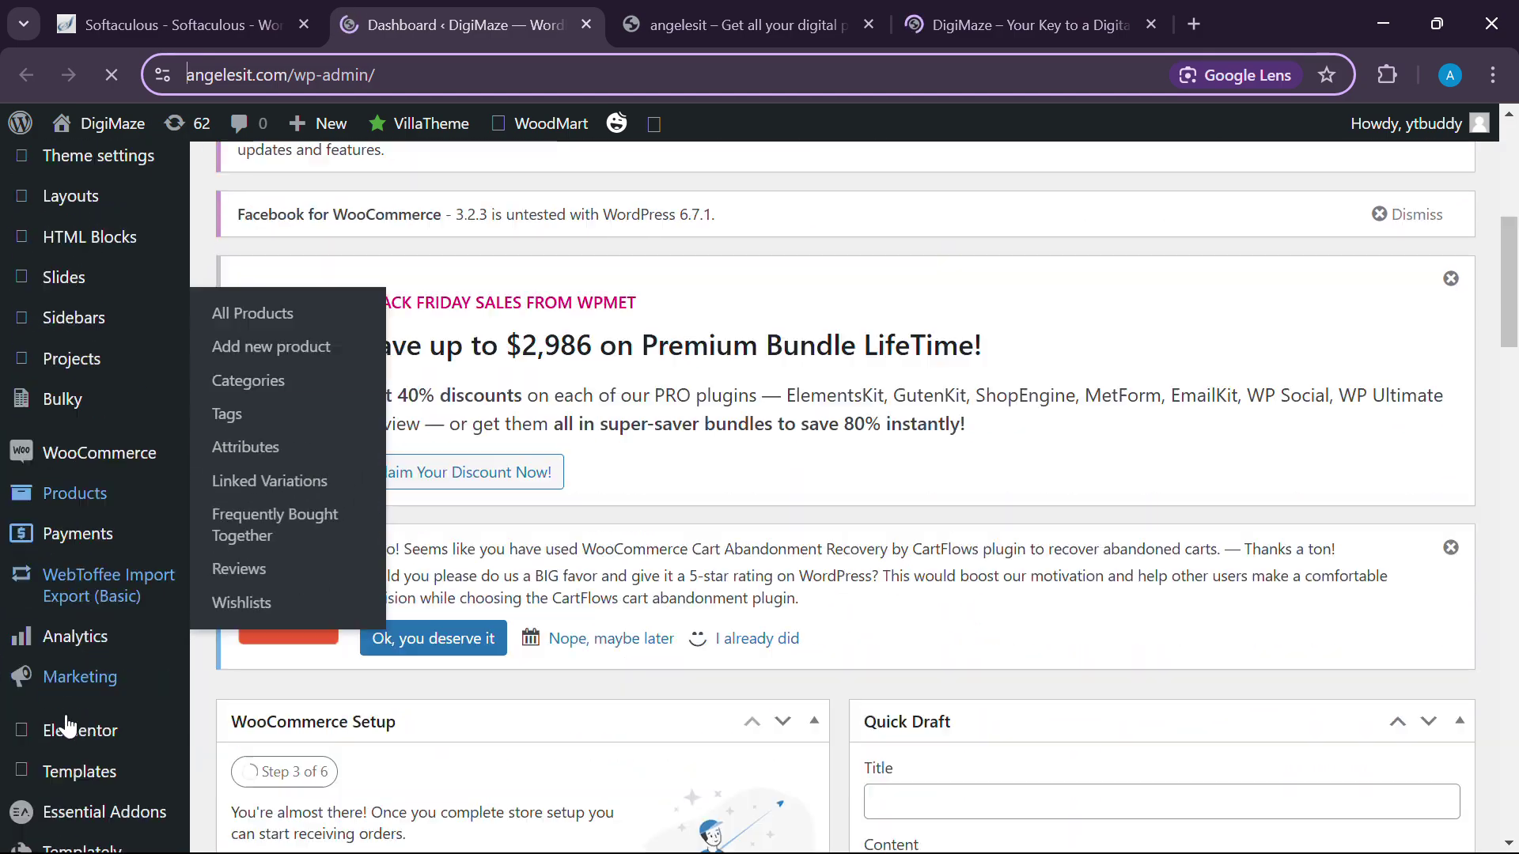
pyautogui.scroll(-10, 79, 688)
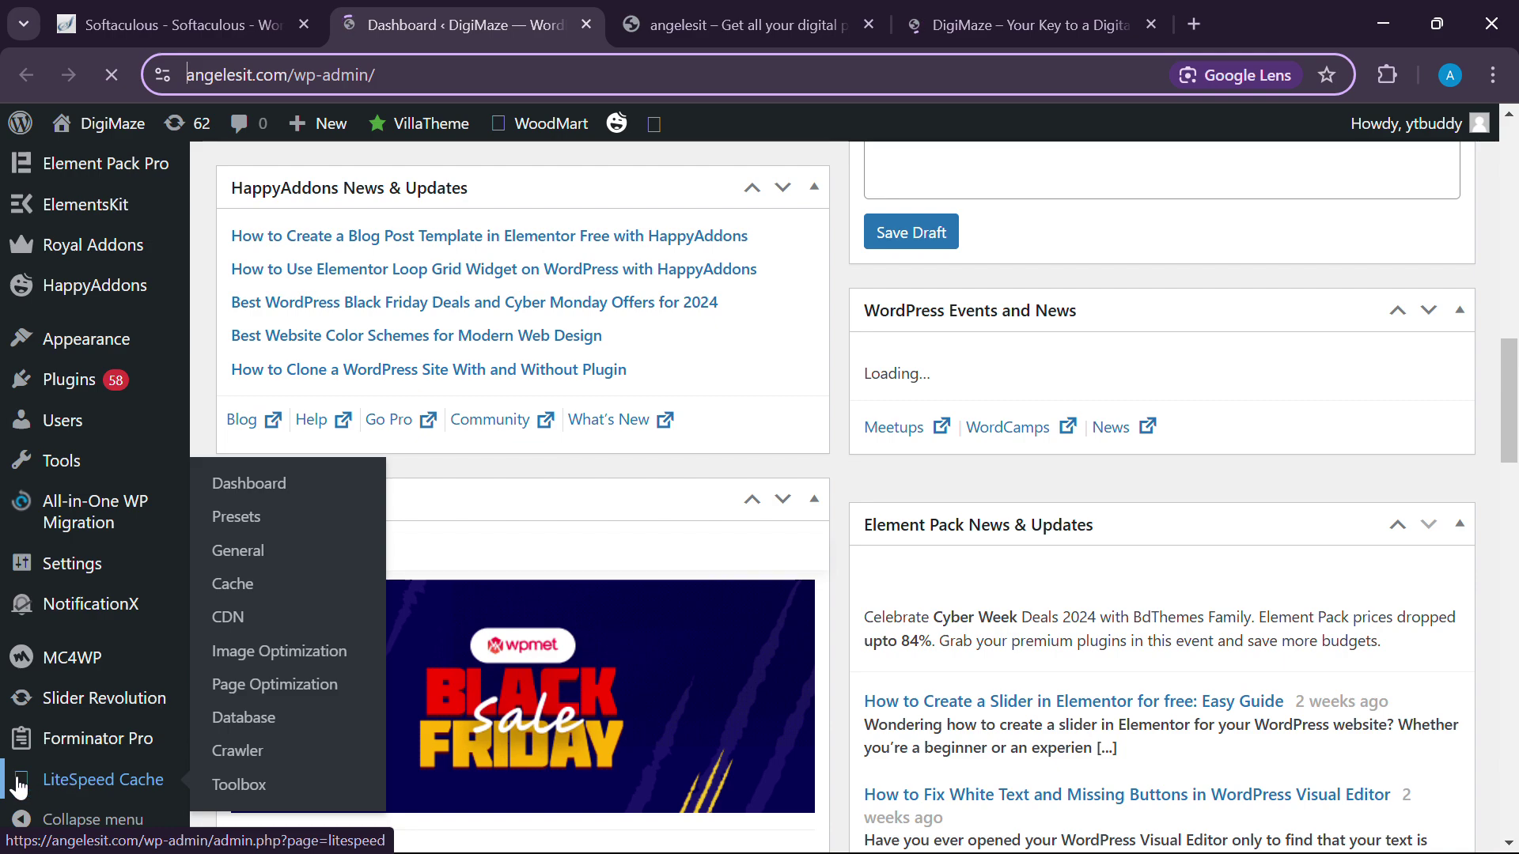
pyautogui.scroll(7, 47, 420)
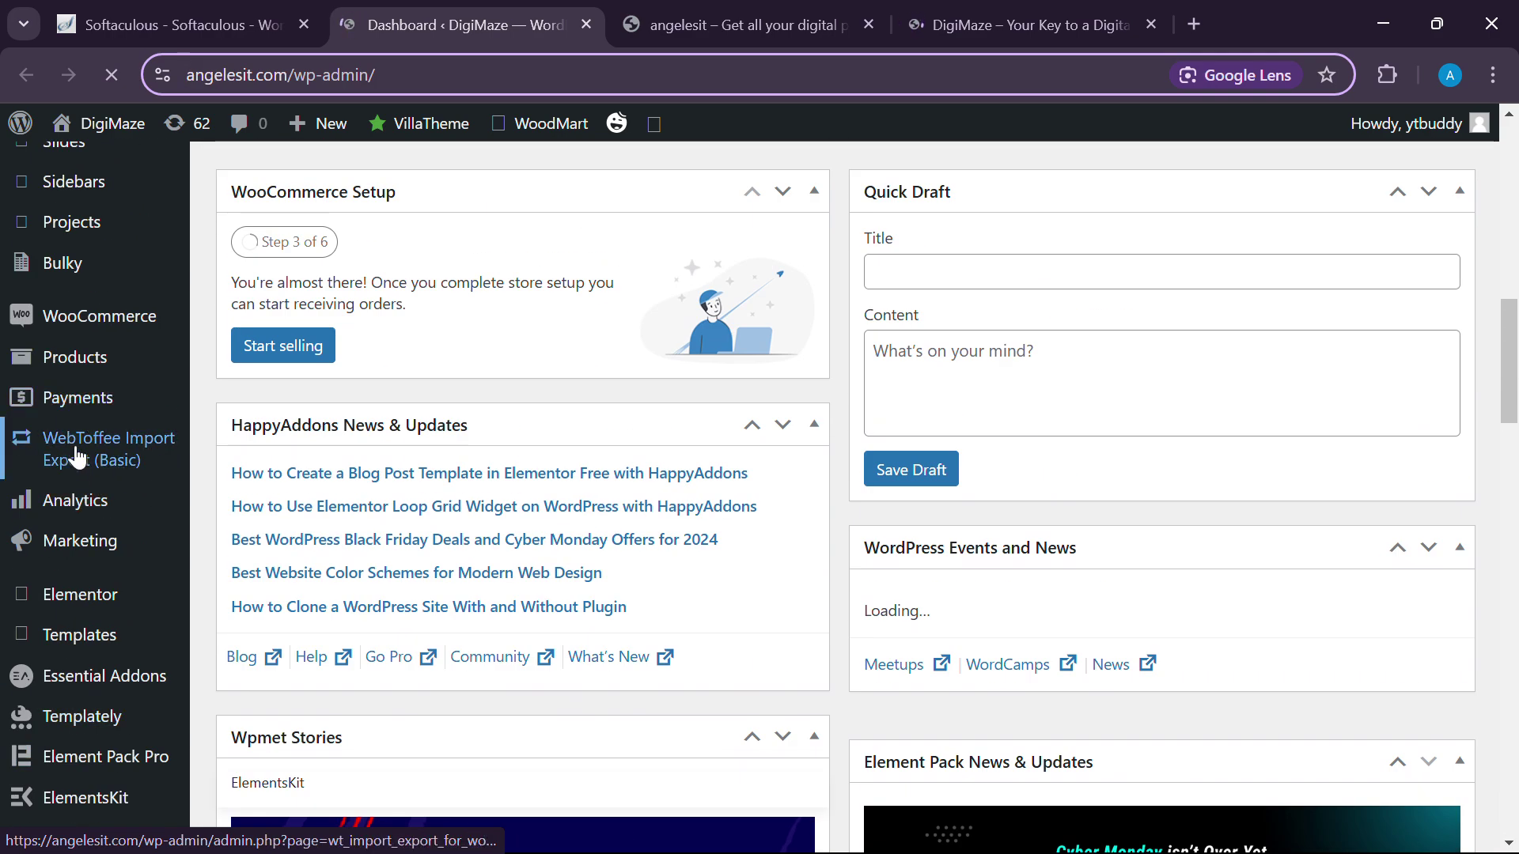
pyautogui.scroll(12, 77, 458)
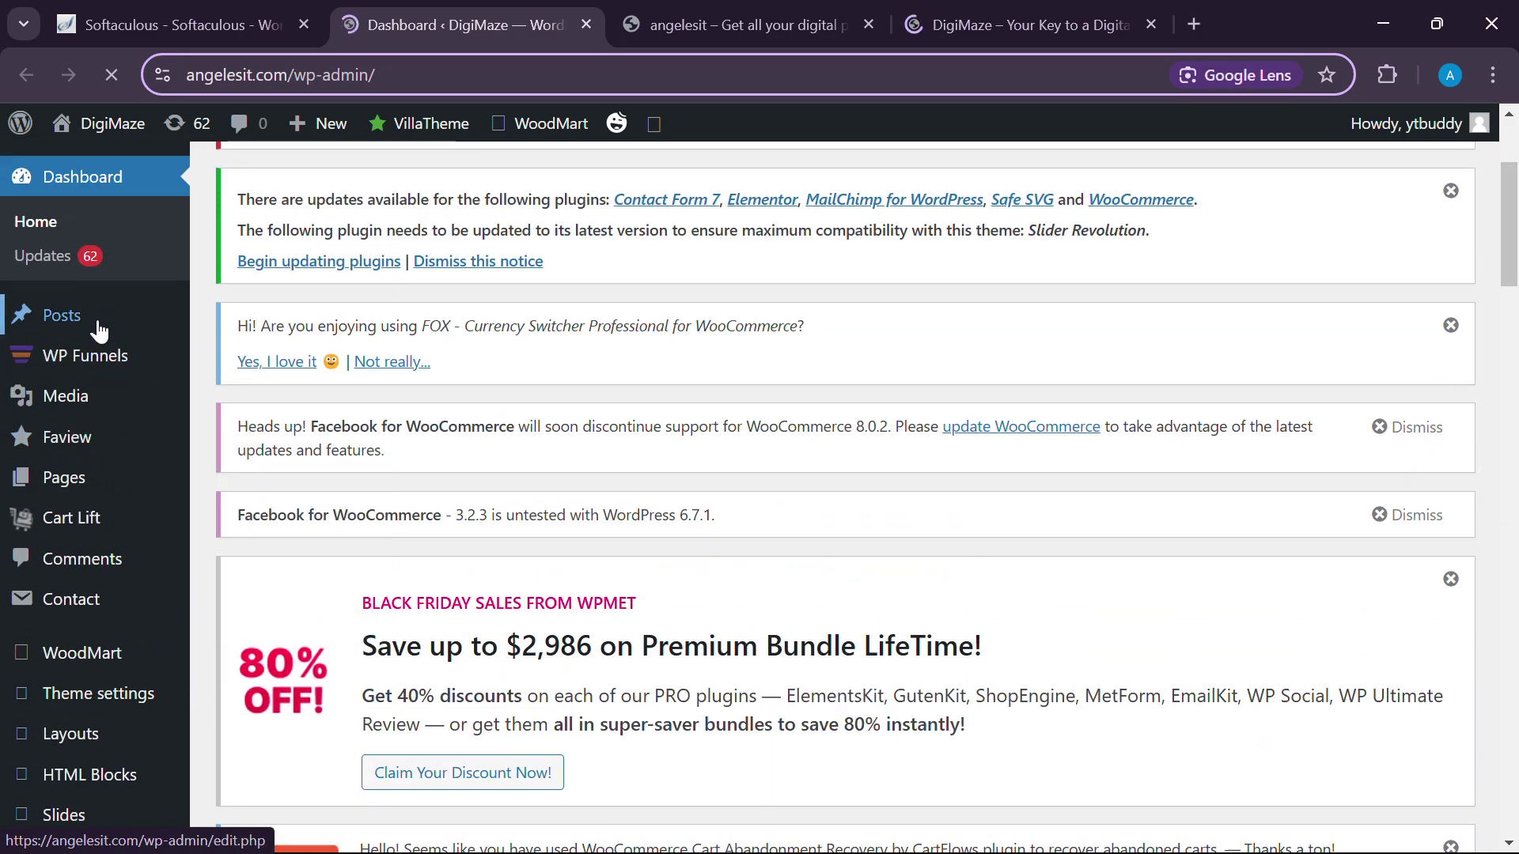
pyautogui.scroll(-12, 99, 330)
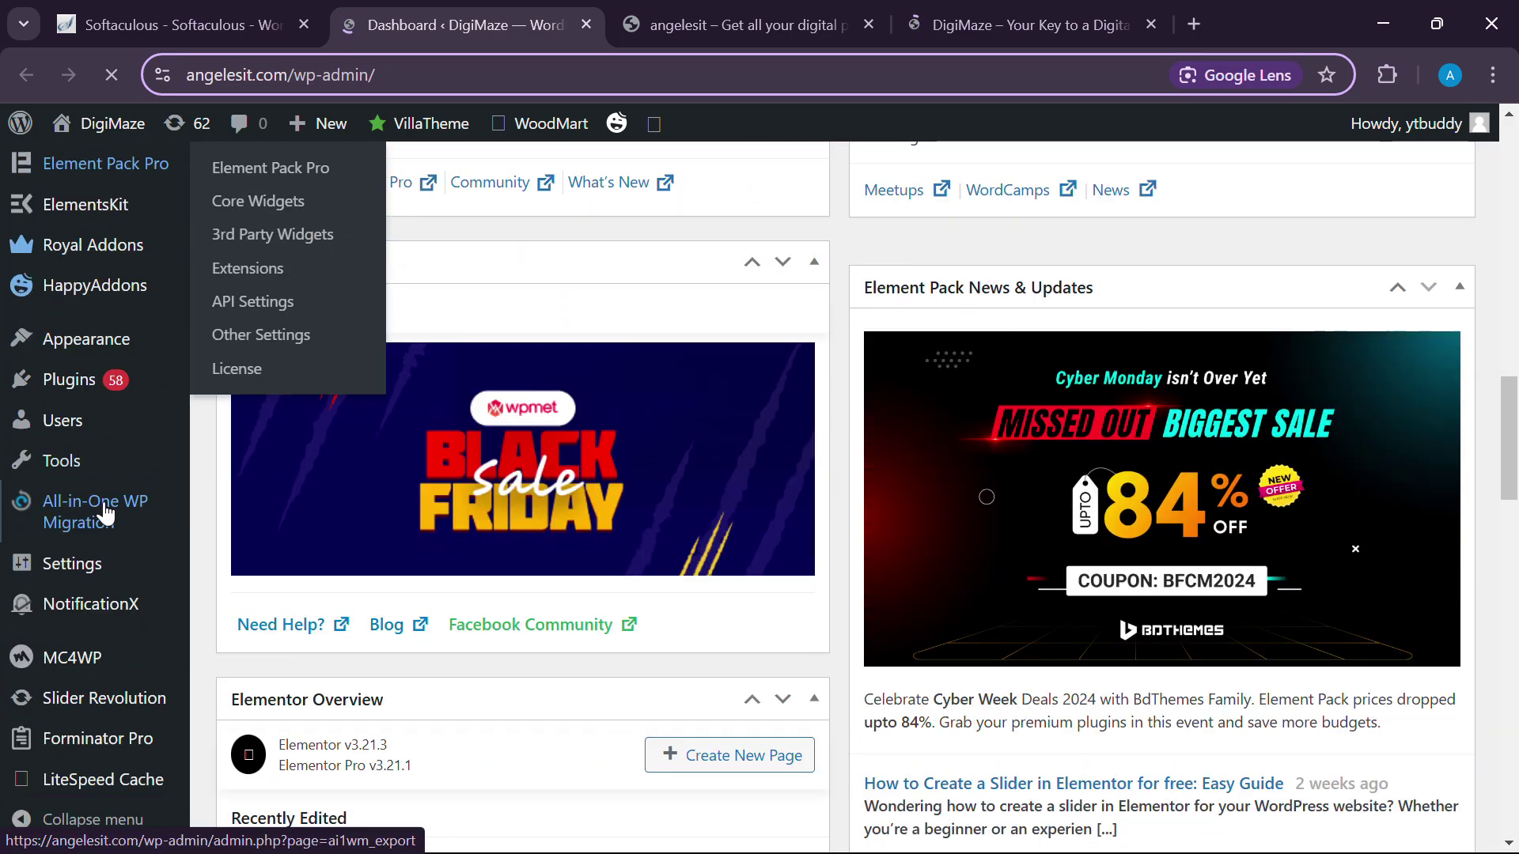
pyautogui.scroll(-3, 106, 512)
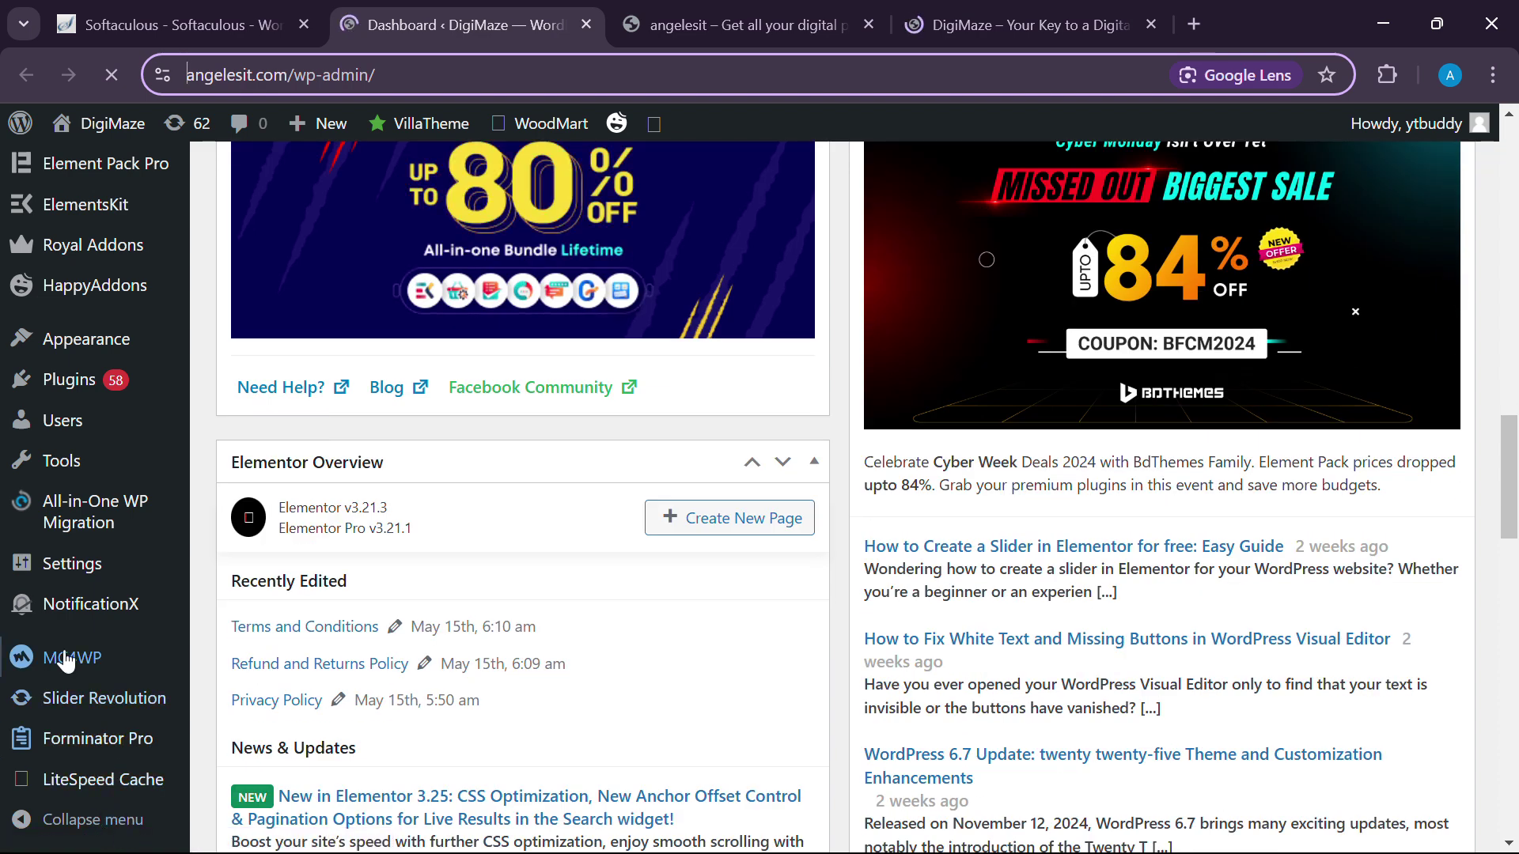
pyautogui.moveTo(95, 514)
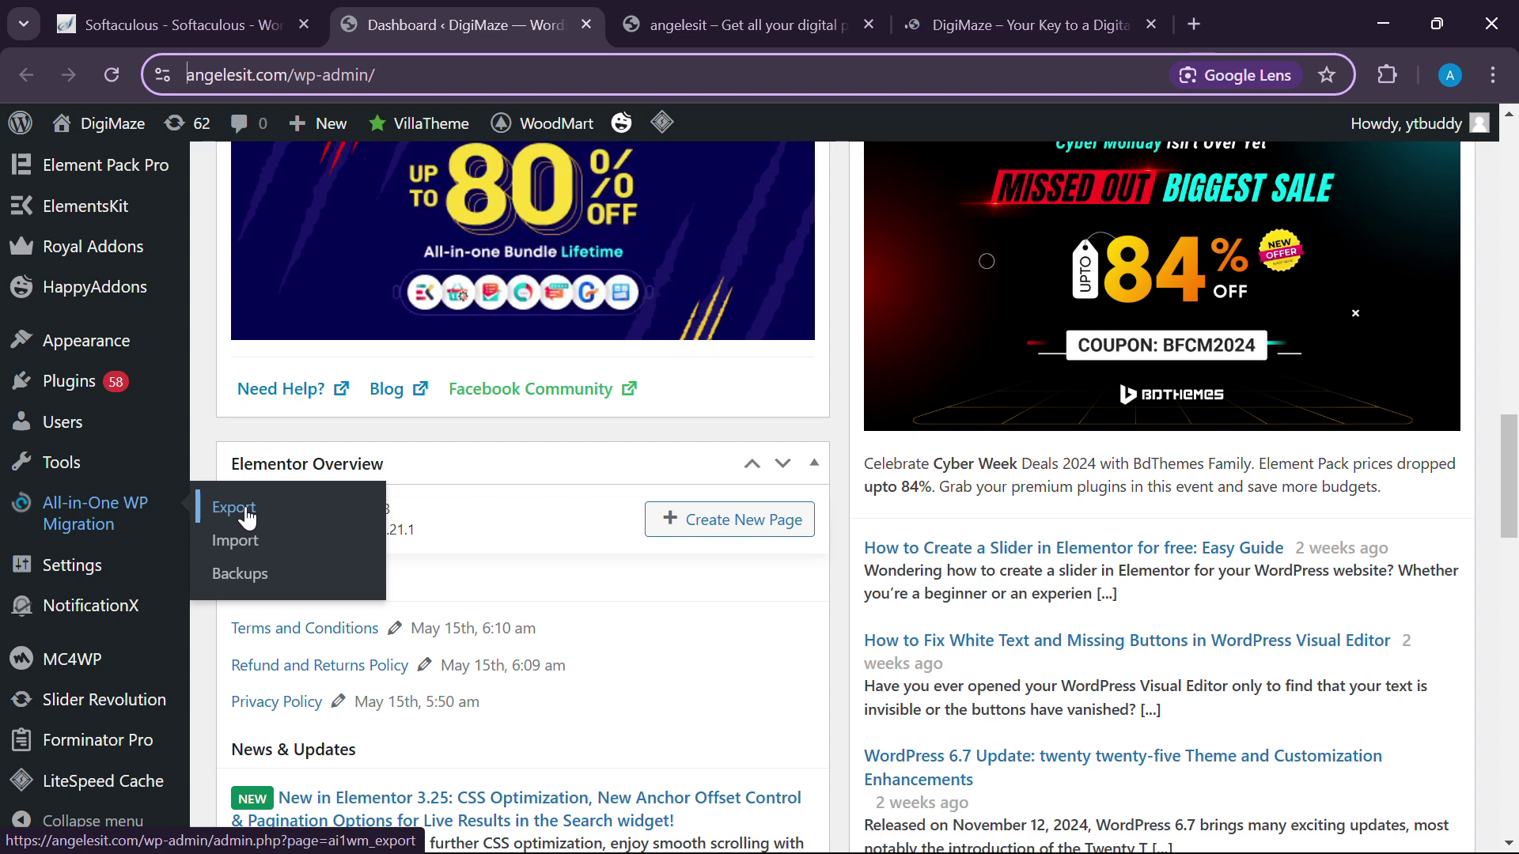
pyautogui.scroll(6, 705, 675)
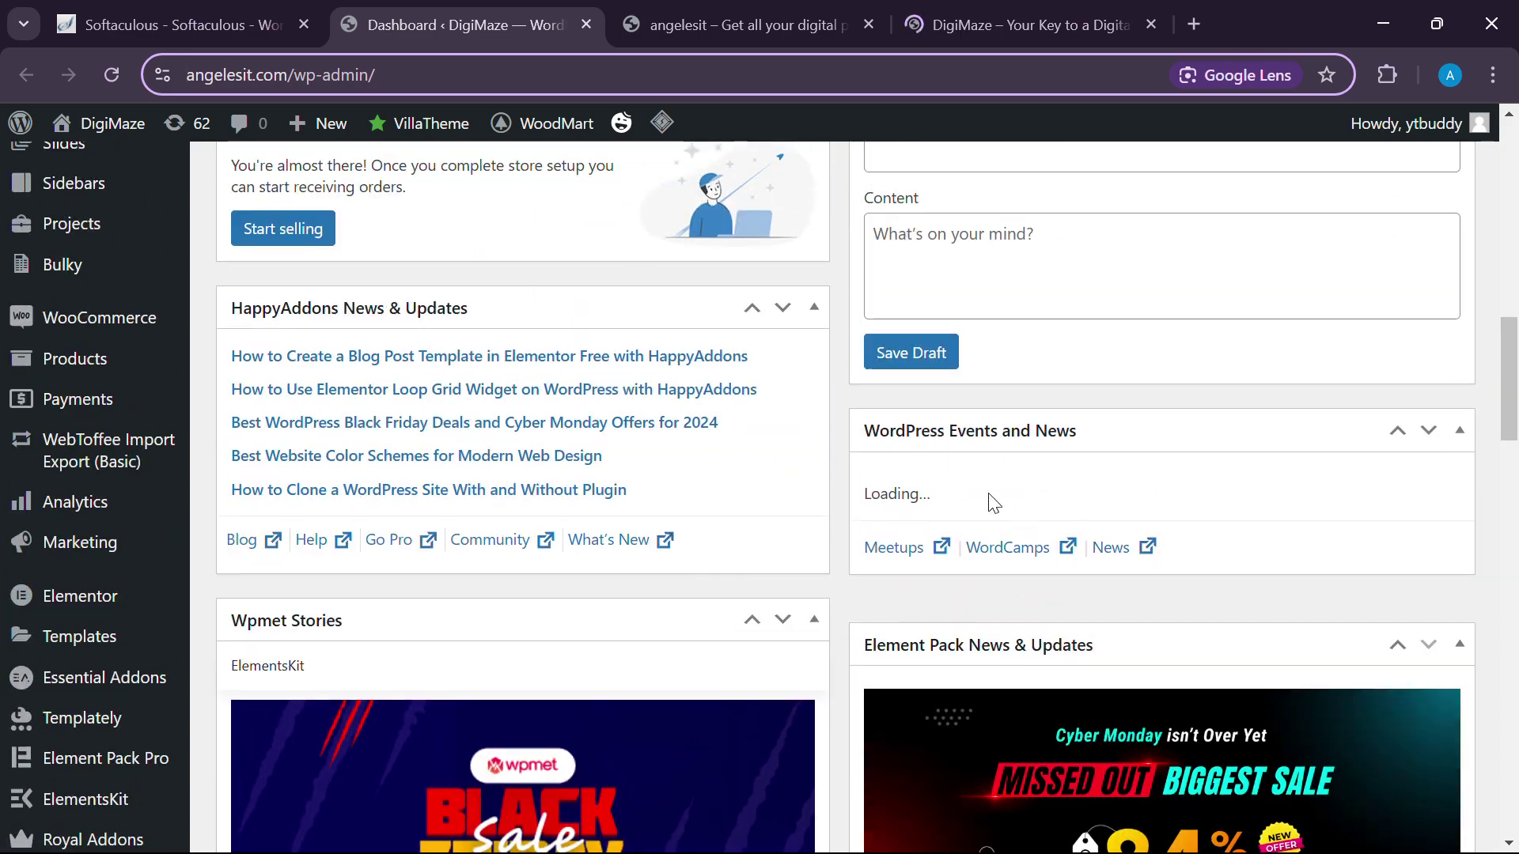
pyautogui.scroll(7, 995, 503)
pyautogui.scroll(-15, 841, 434)
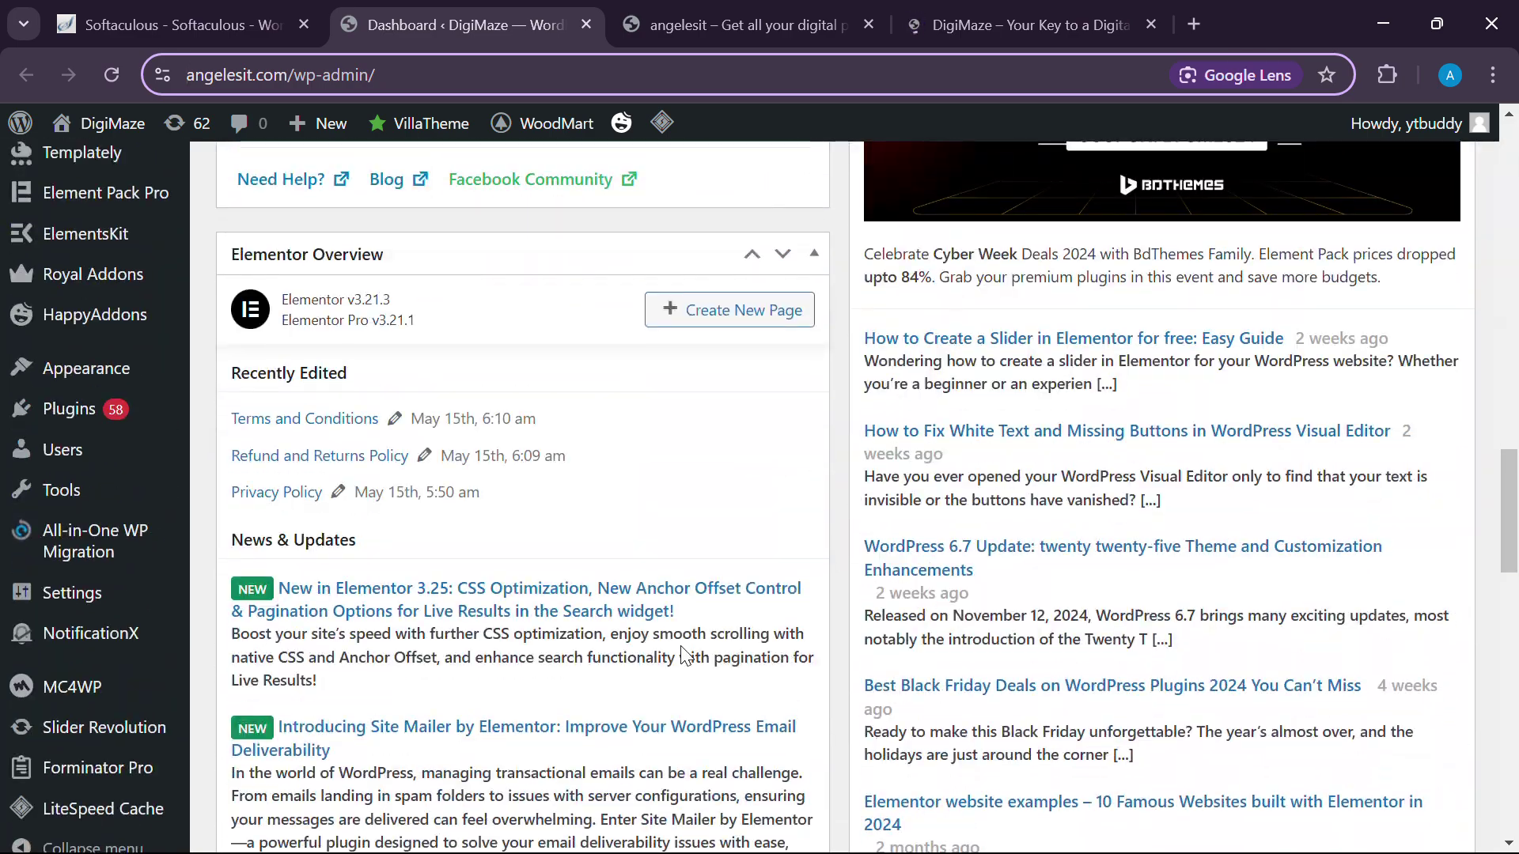
pyautogui.scroll(10, 702, 349)
# Return to the angelesit.com front page and check its banner, categories, bundles and membership sections again.
pyautogui.click(1000, 28)
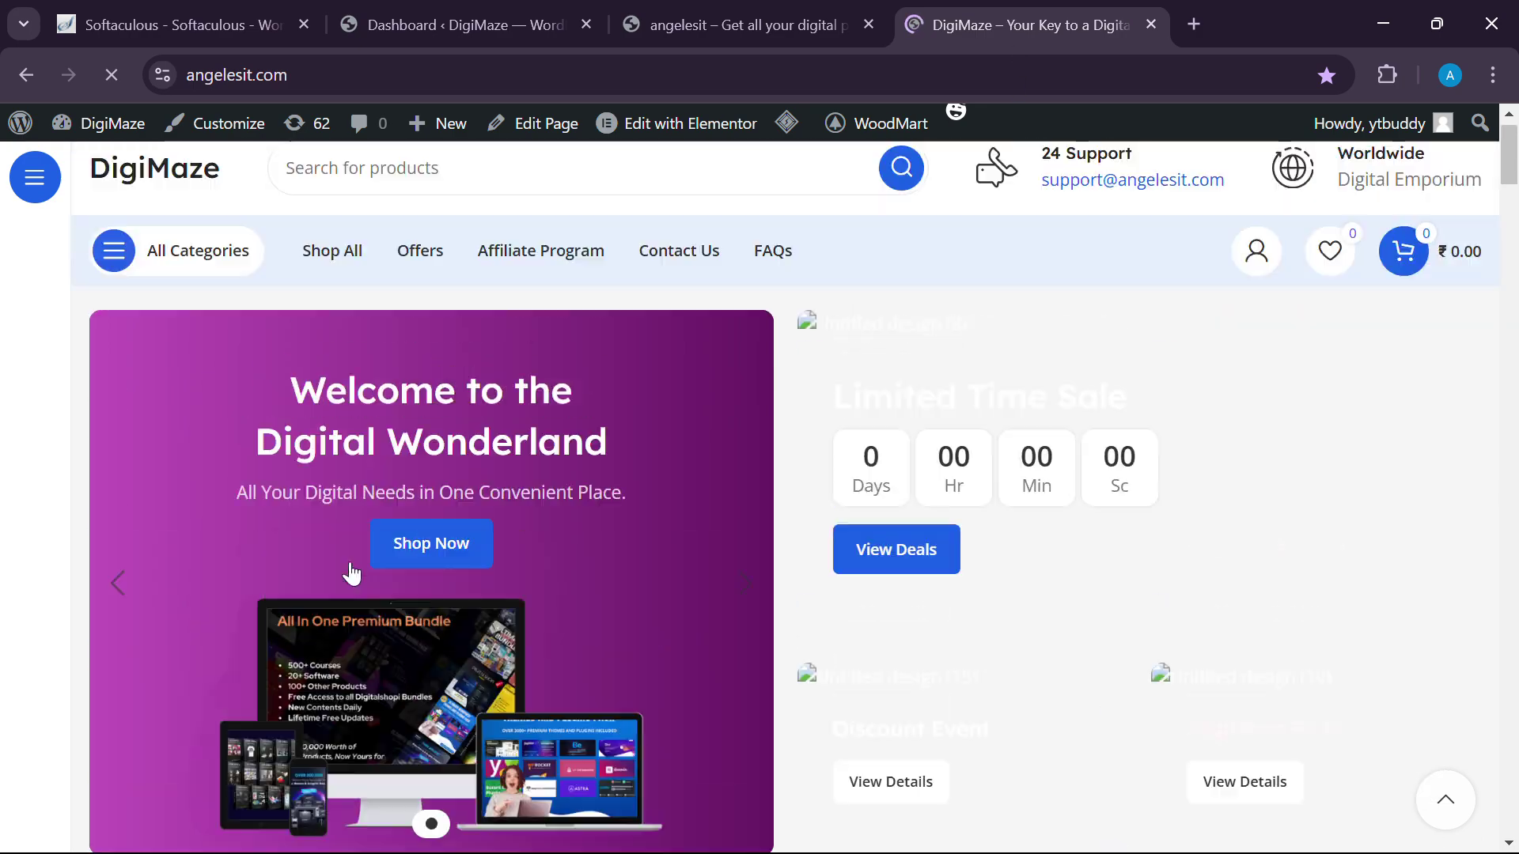
pyautogui.scroll(-20, 553, 559)
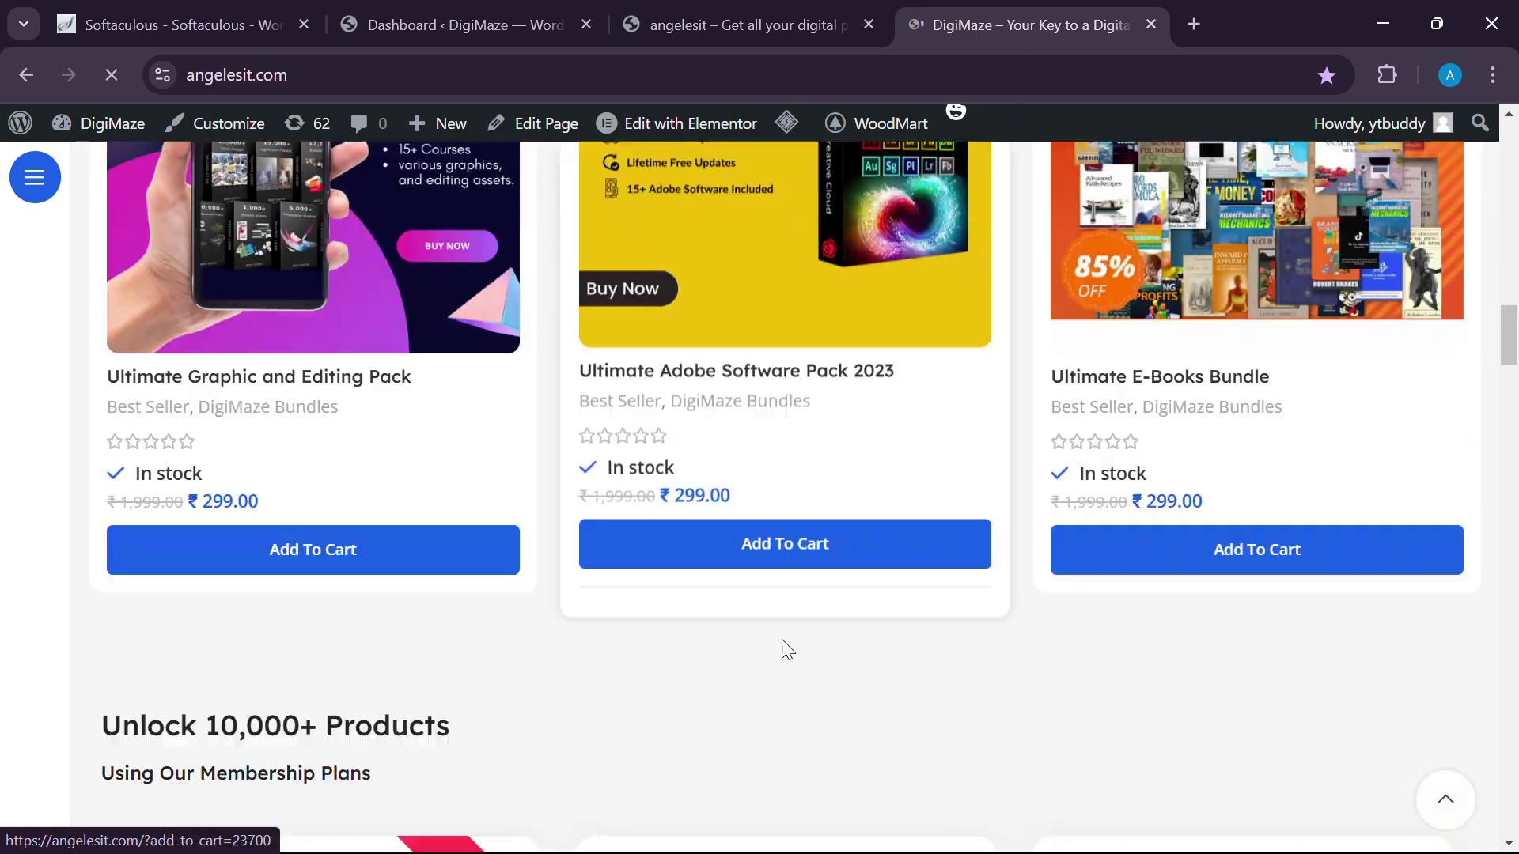
pyautogui.scroll(-10, 783, 647)
pyautogui.scroll(20, 553, 570)
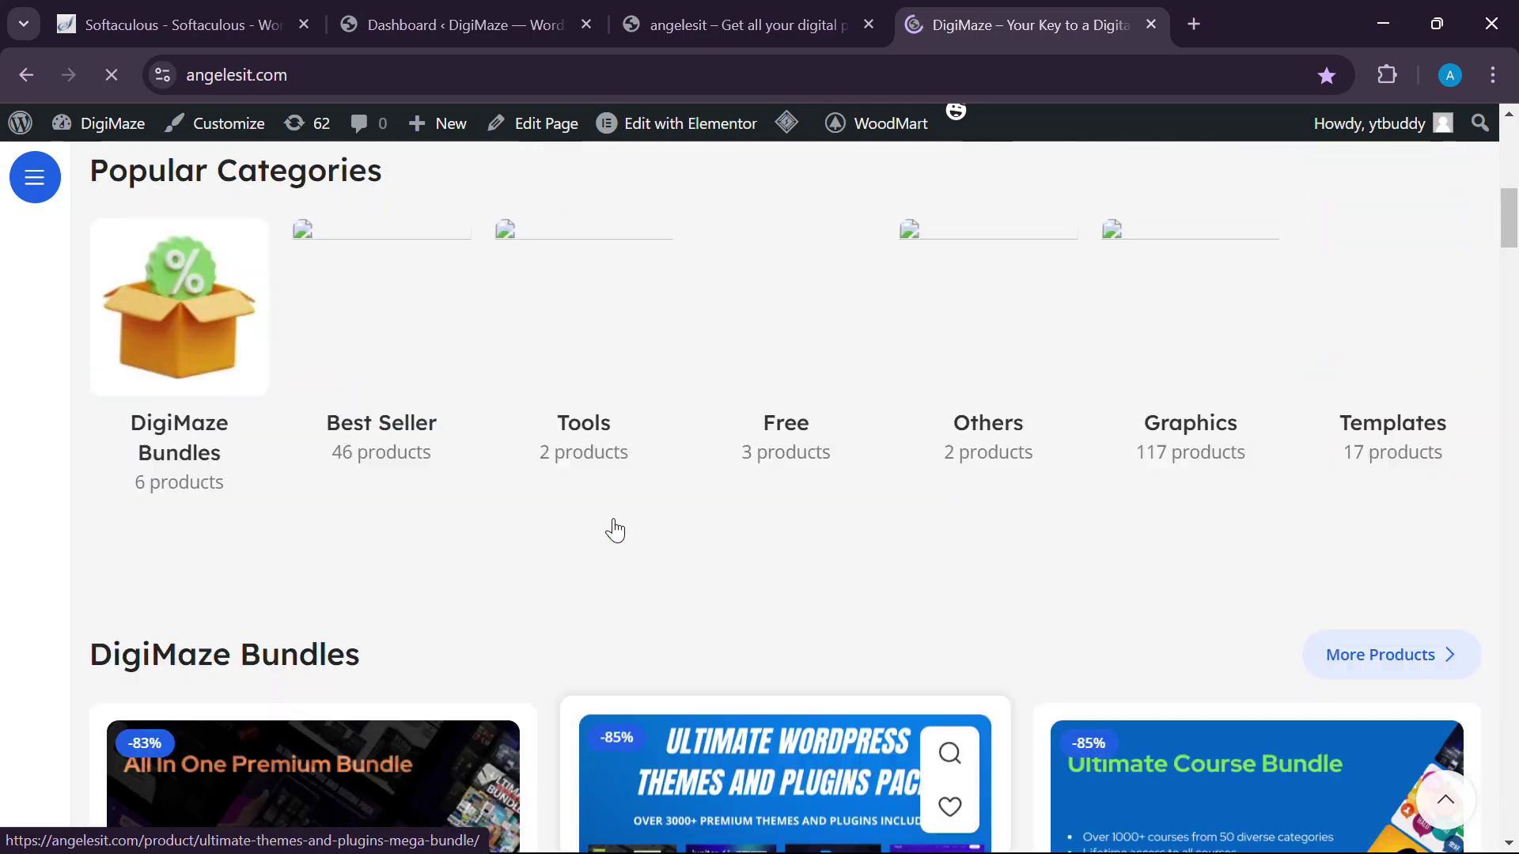
pyautogui.scroll(8, 614, 530)
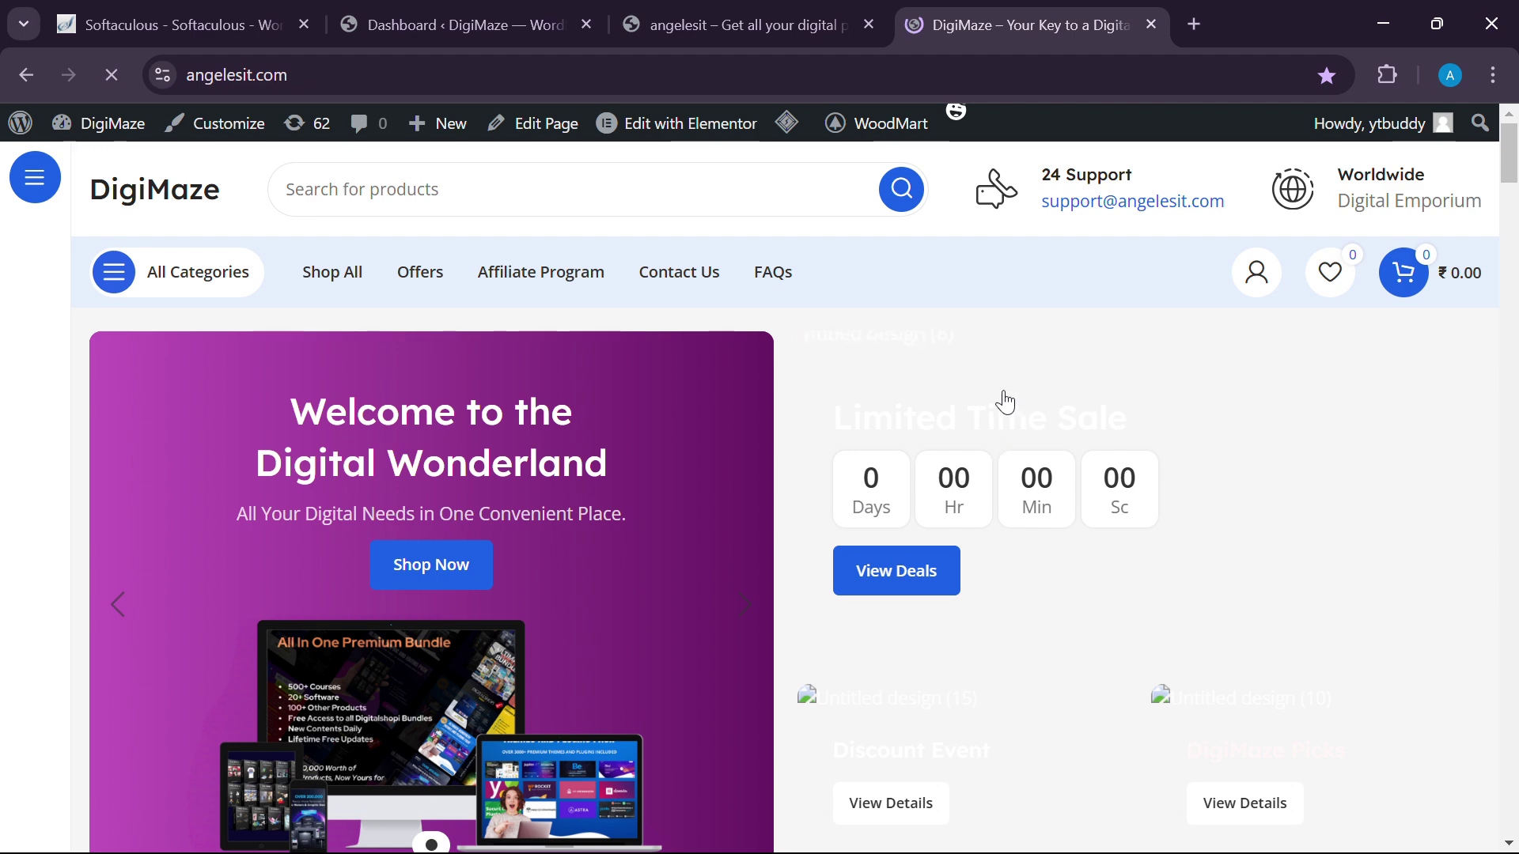
pyautogui.click(301, 76)
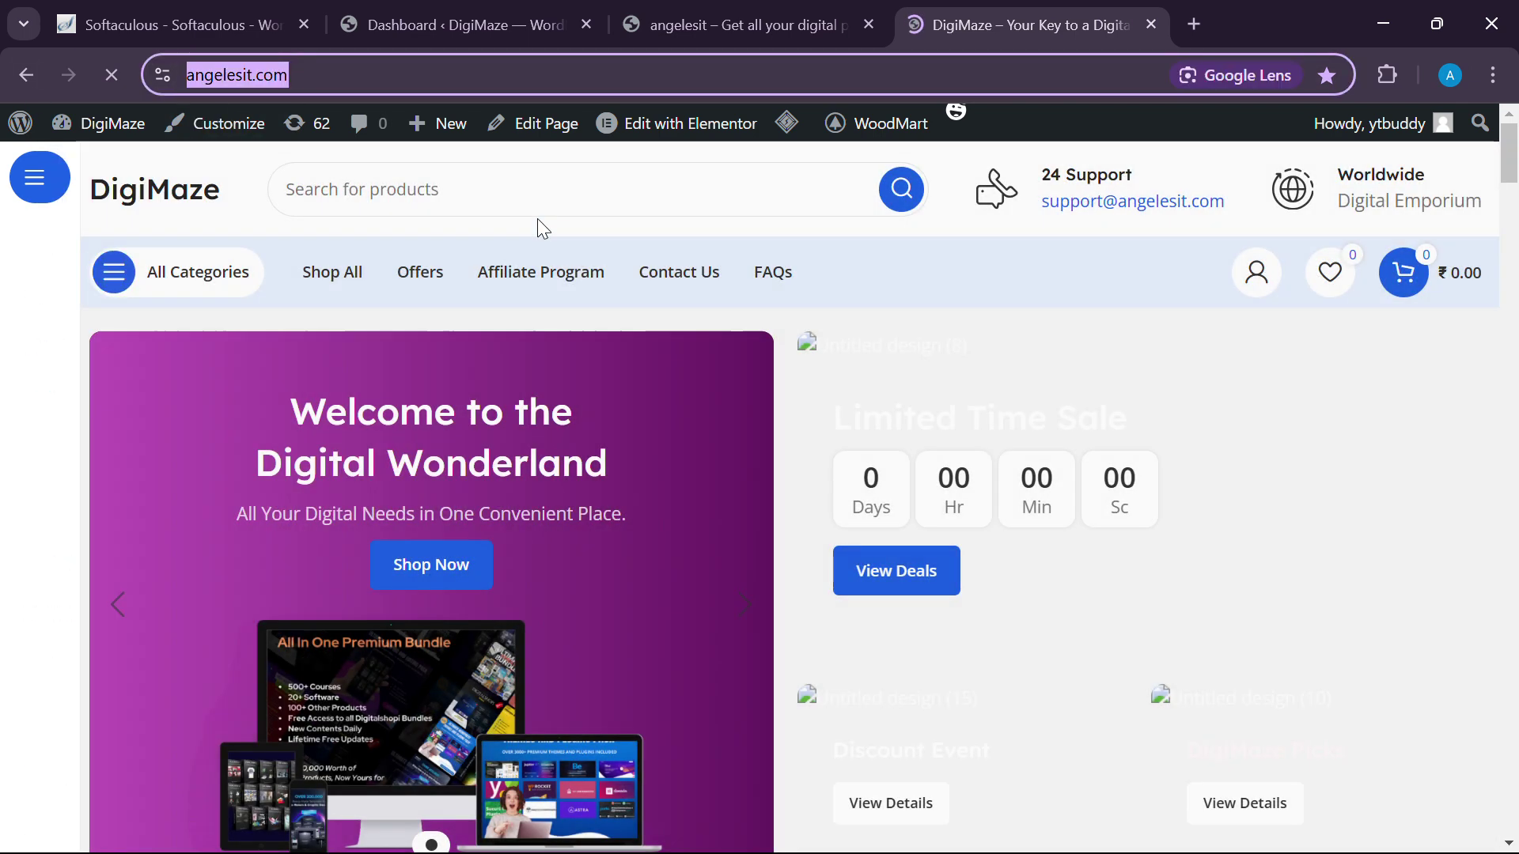
pyautogui.click(272, 223)
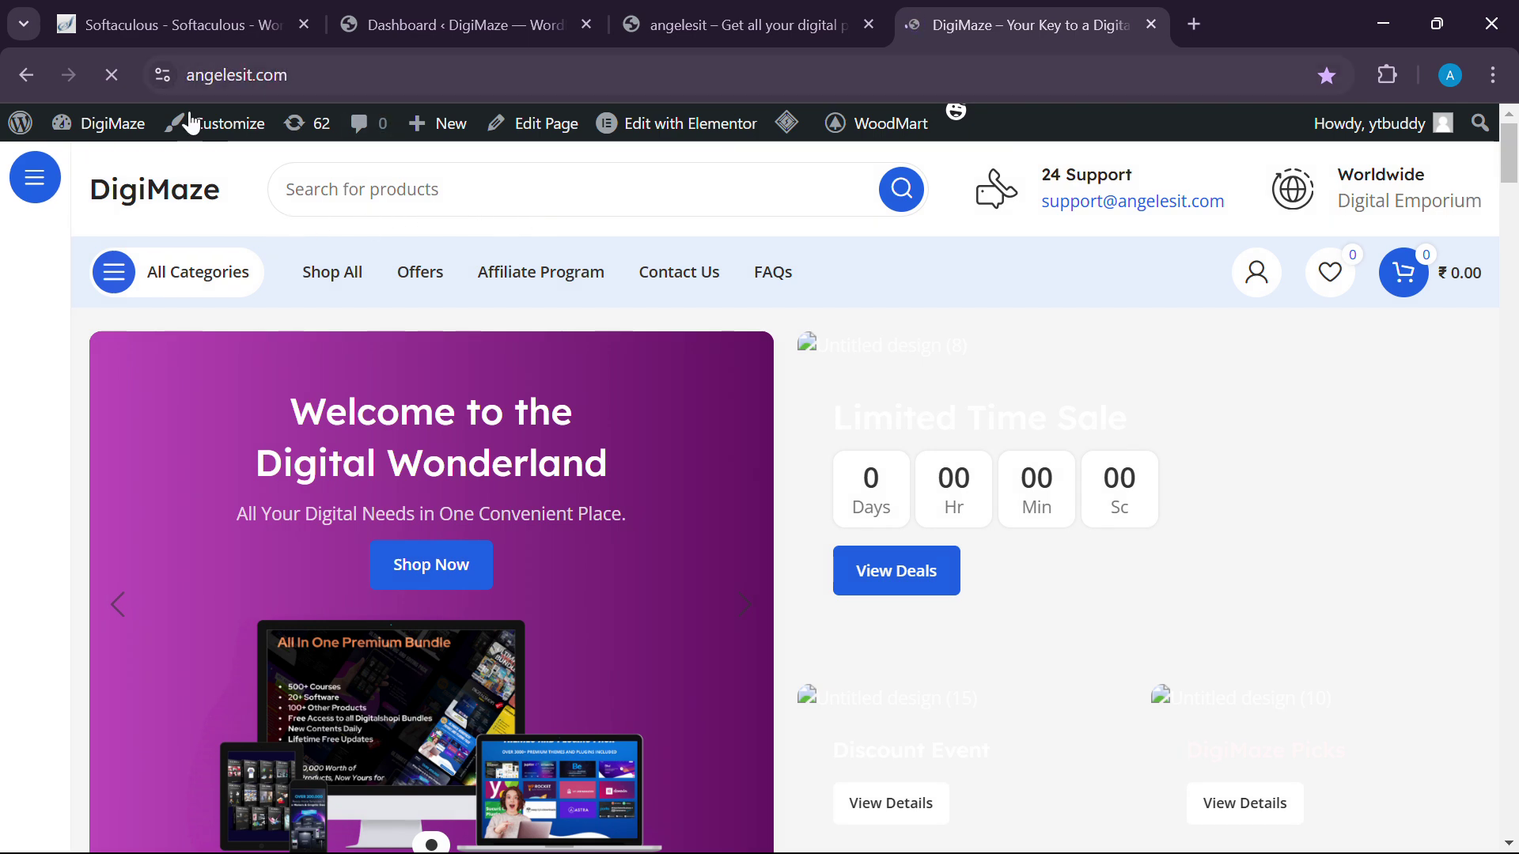